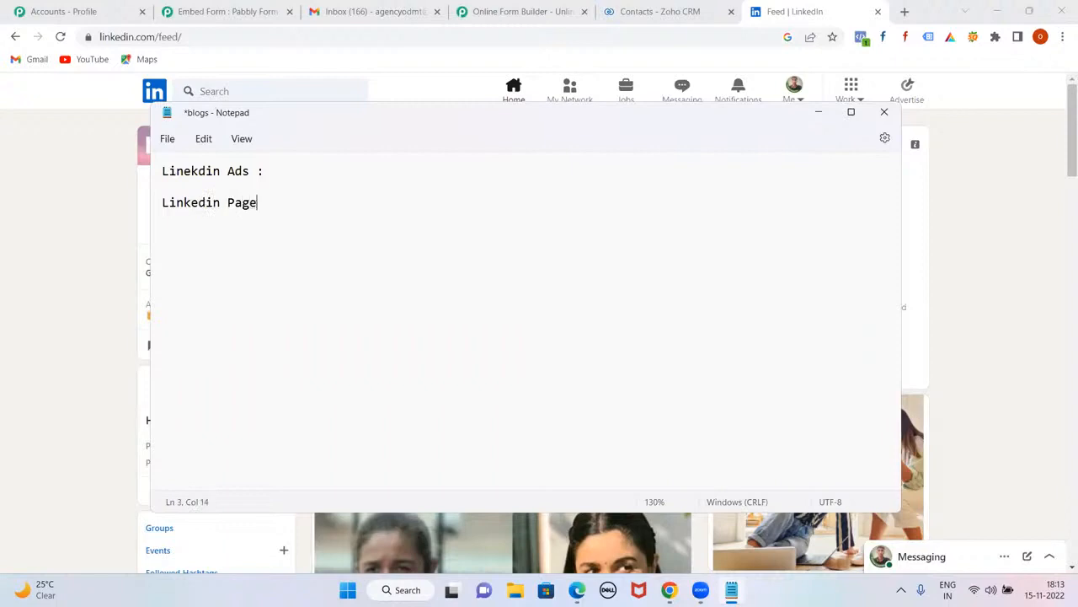
Minimize the Notepad notes and start creating a LinkedIn page of the Educational institution type
left_click(818, 112)
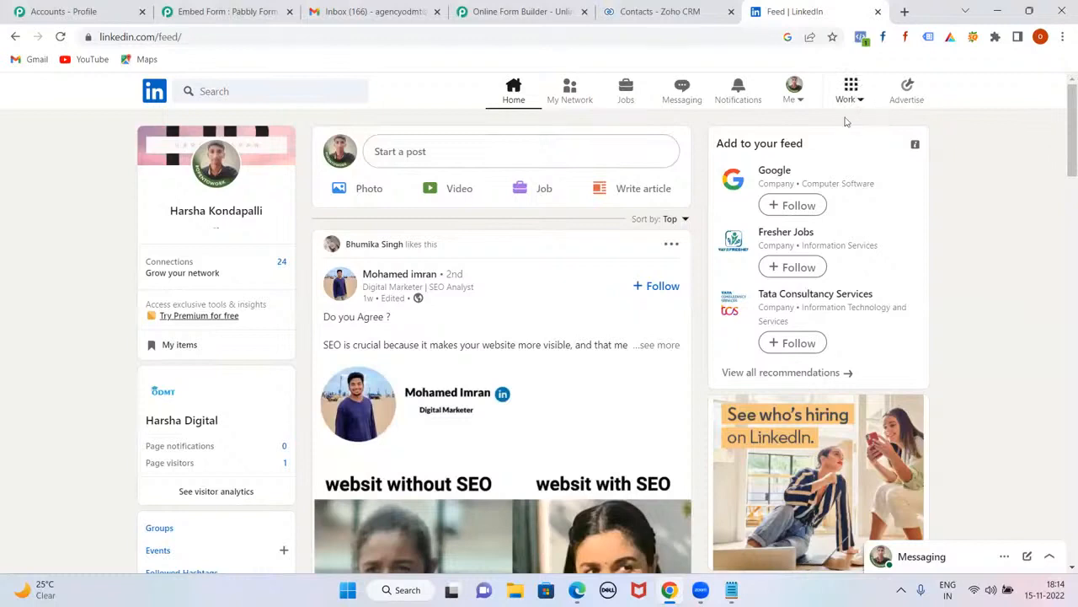
left_click(860, 99)
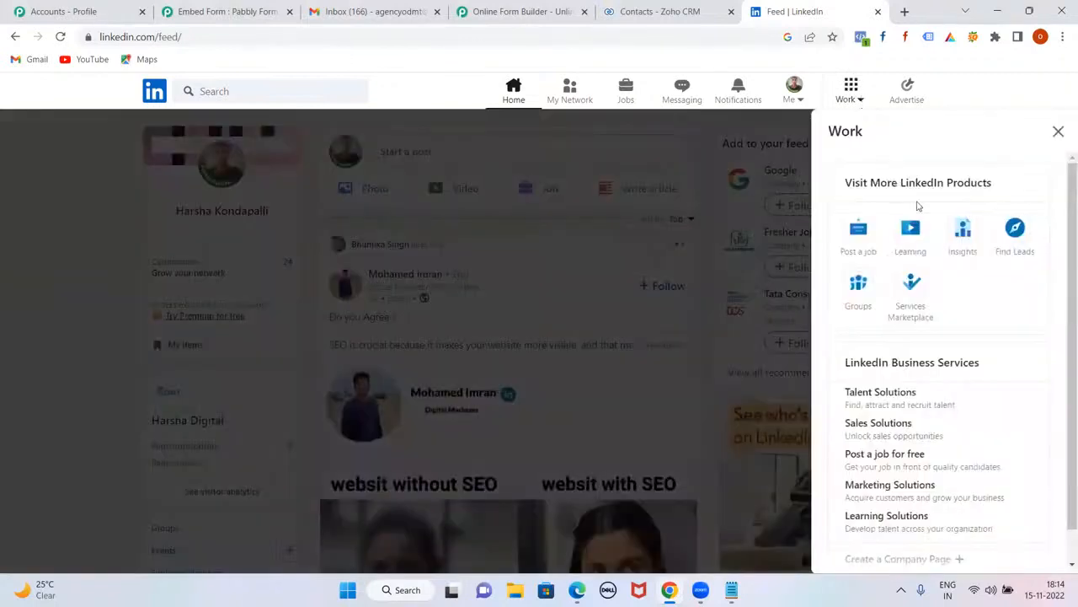
scroll(974, 328, "down", 1)
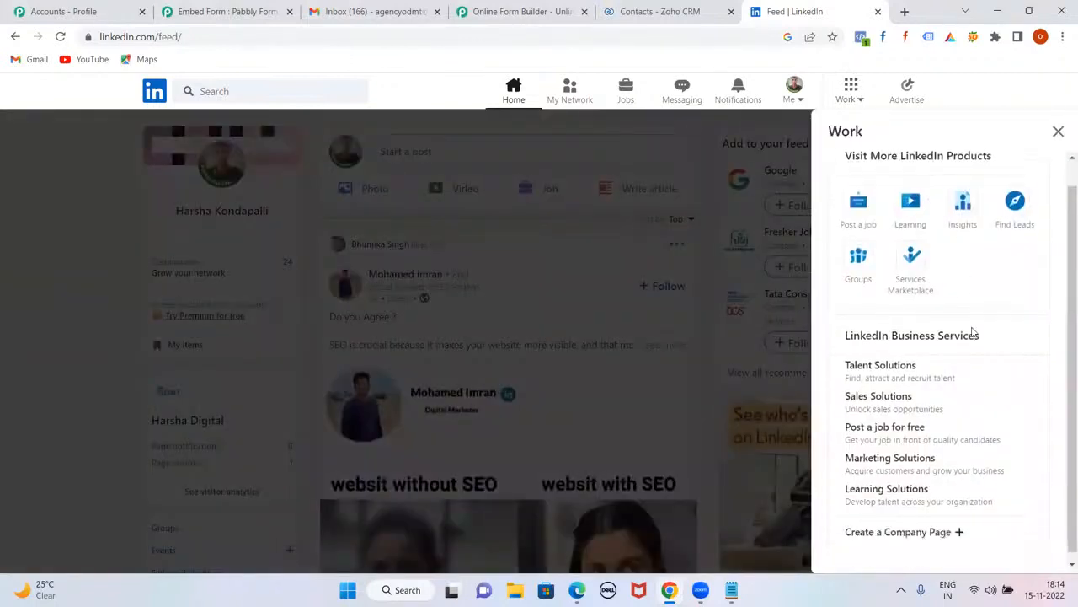
left_click(914, 526)
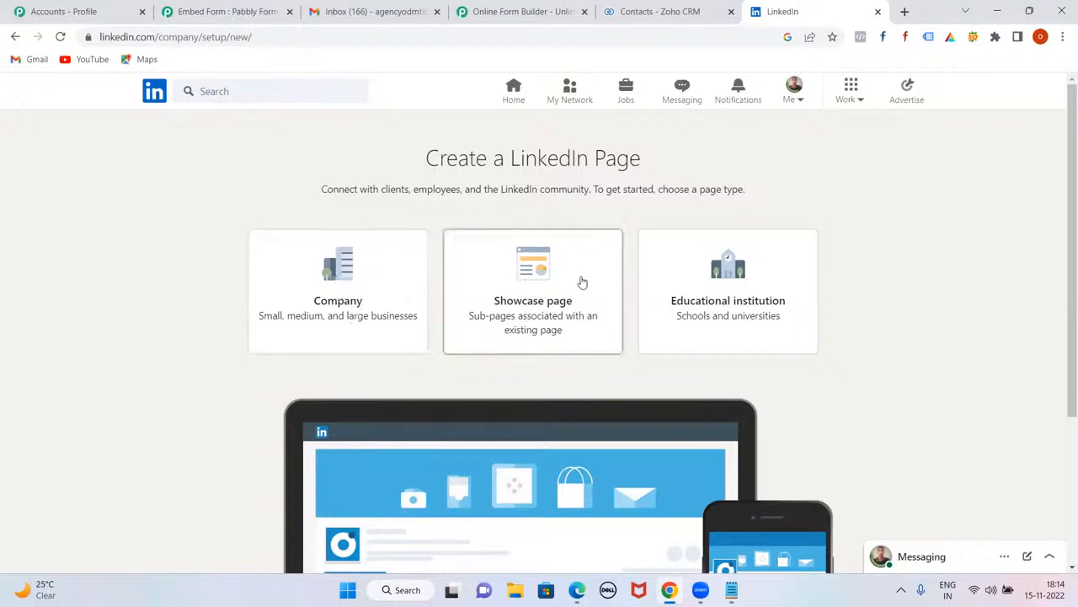
left_click(729, 291)
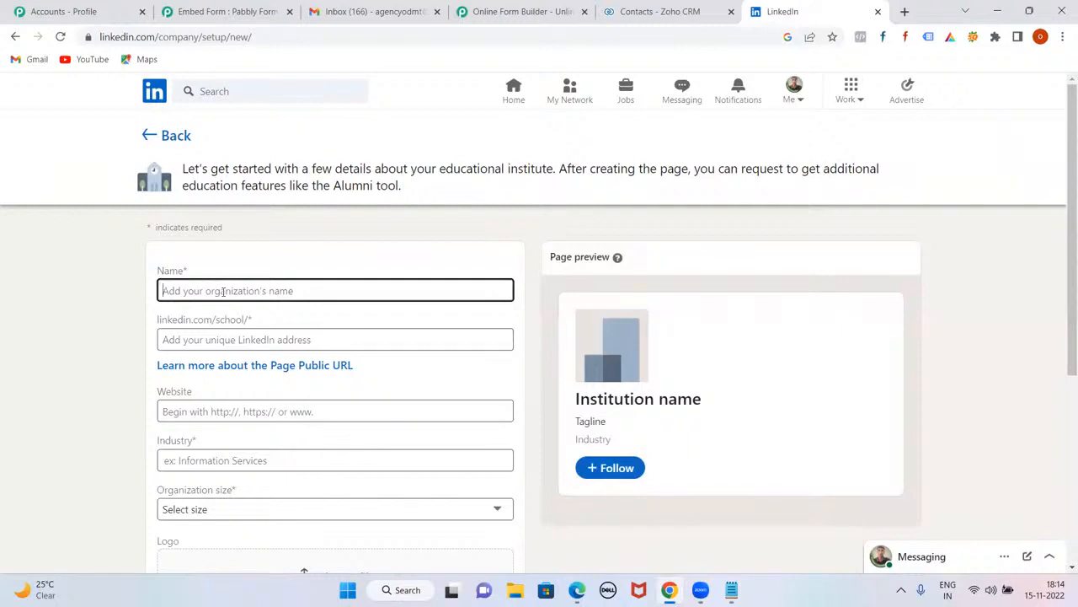
Name the institution page "Digital Marketing Course by ODMT"
type("Digital Mar")
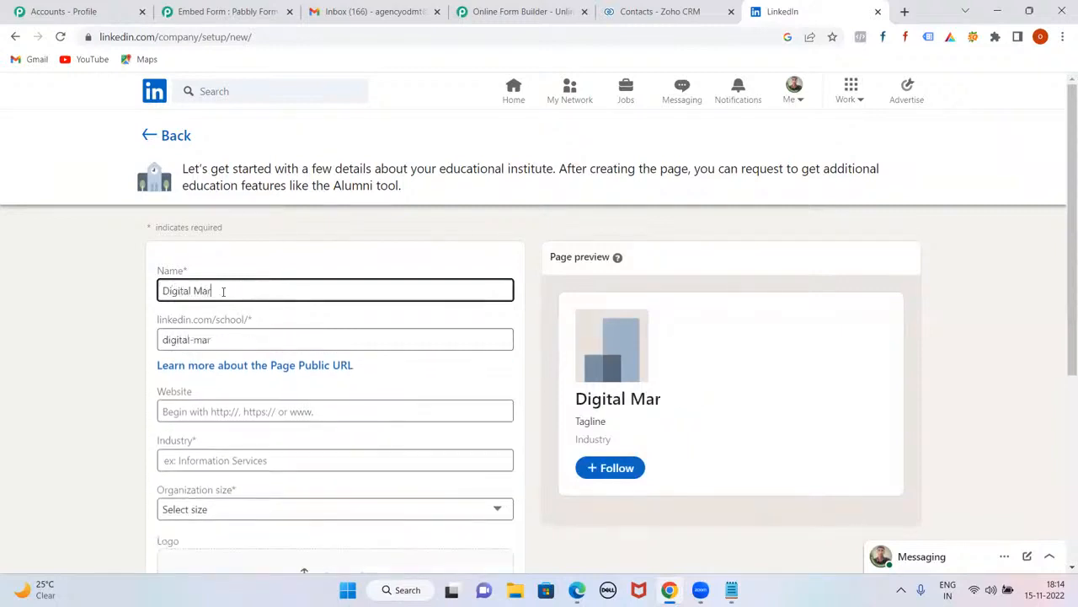
type("keting Course ")
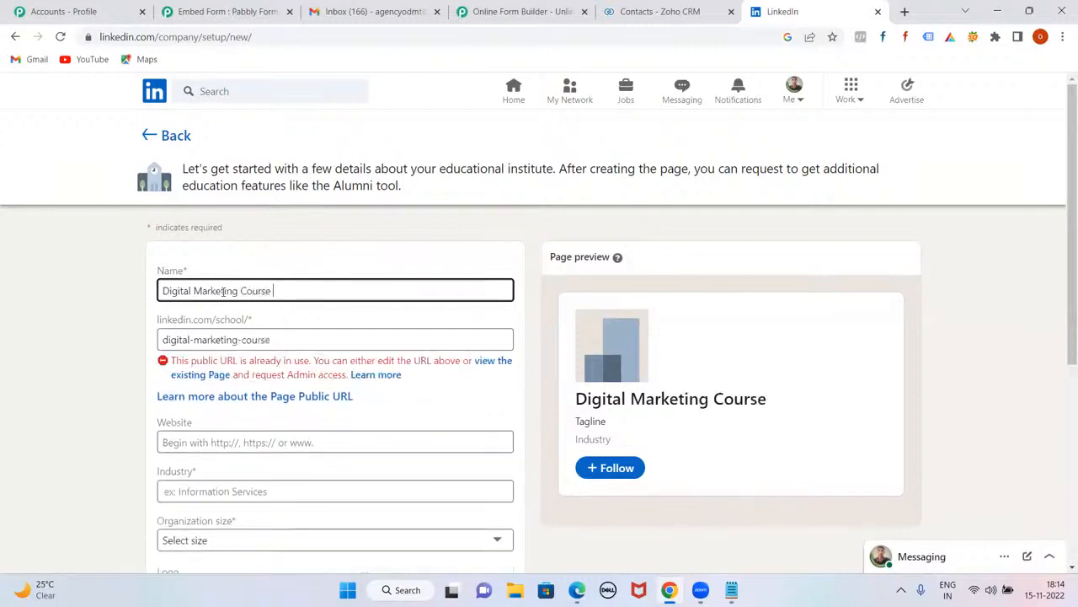
type("by ODMT")
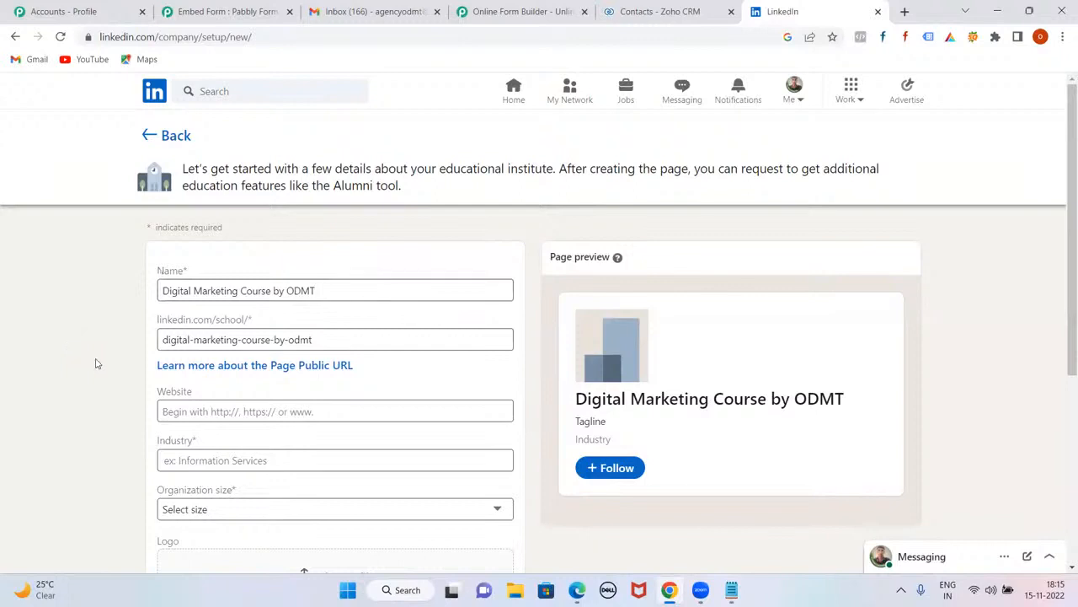
scroll(127, 362, "down", 1)
left_click(217, 341)
left_click(218, 341)
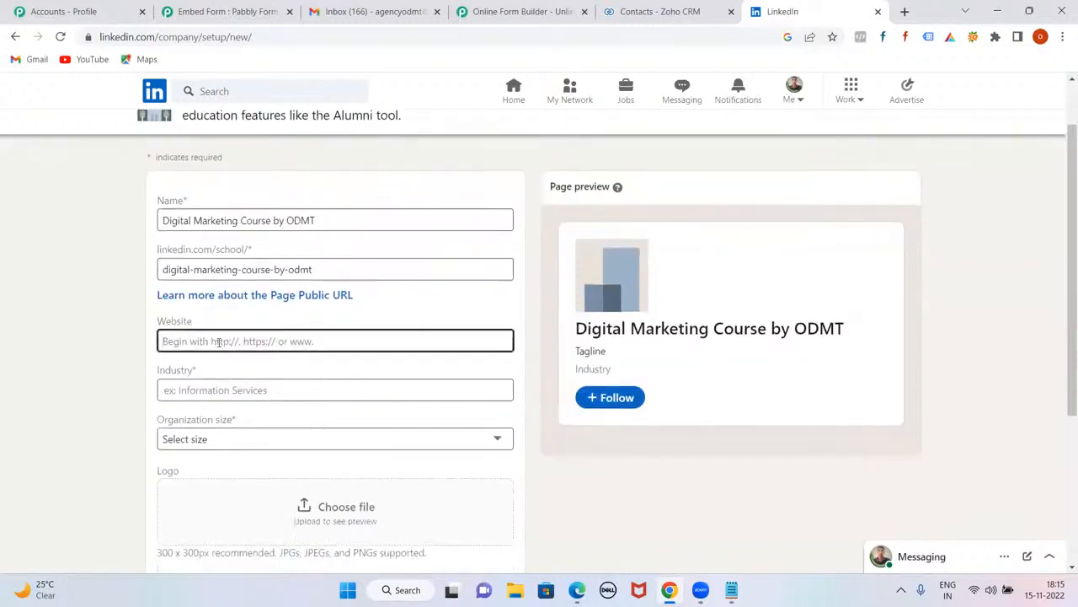
type("https:")
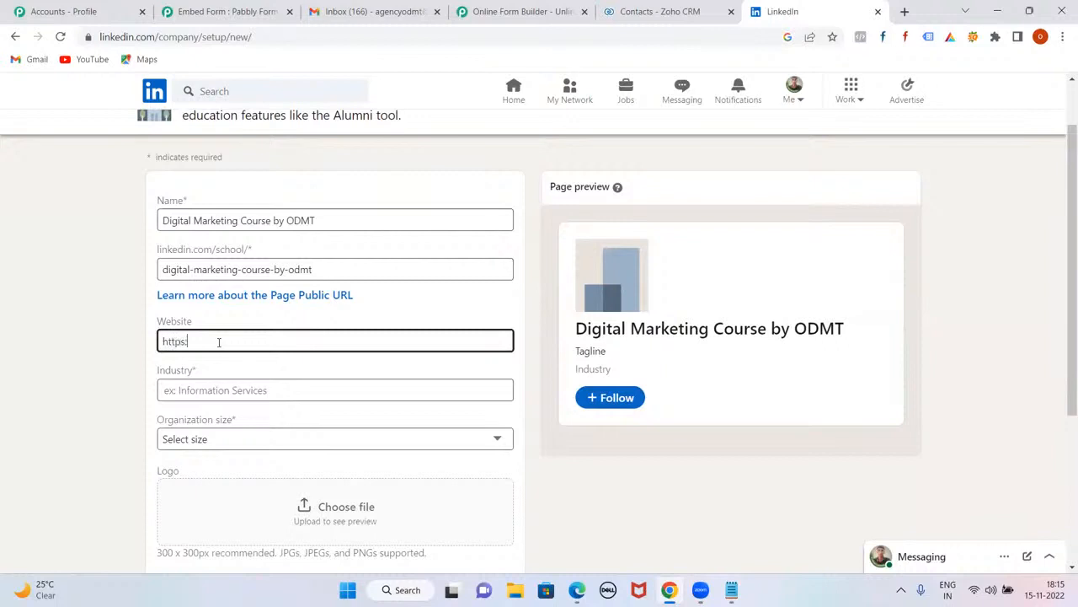
type("//www.odmt.in")
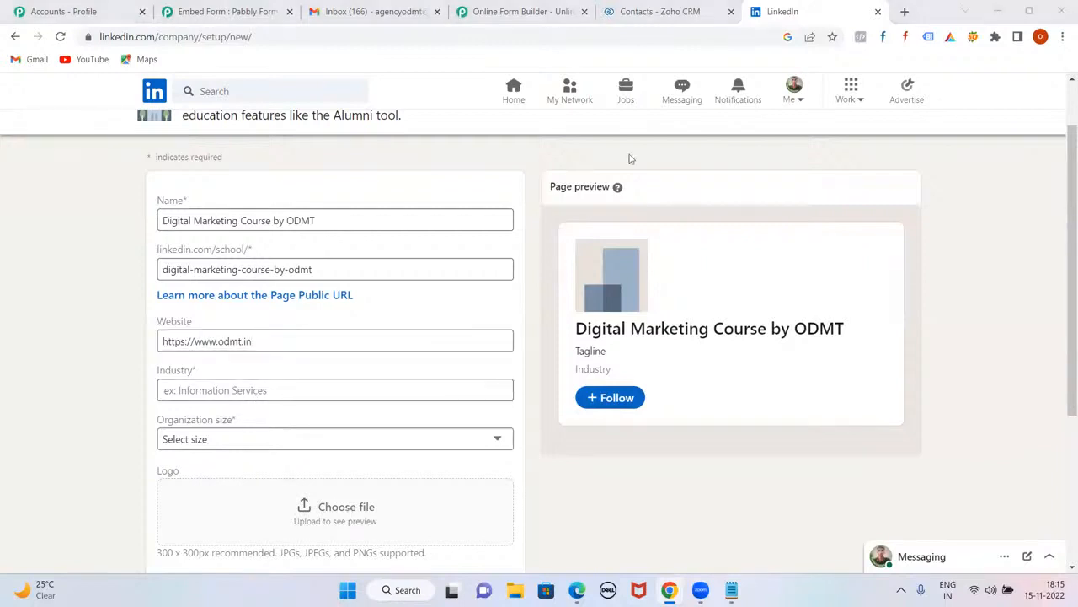
Set the page's industry to Education and its organization size to 2–10 employees
left_click(272, 393)
type("e")
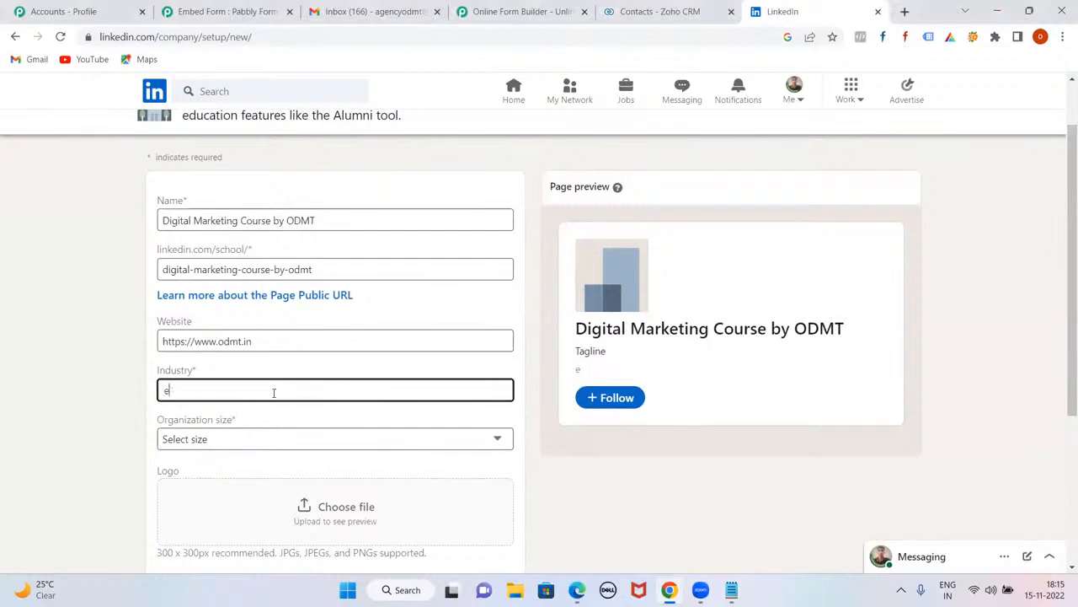
type("ducat")
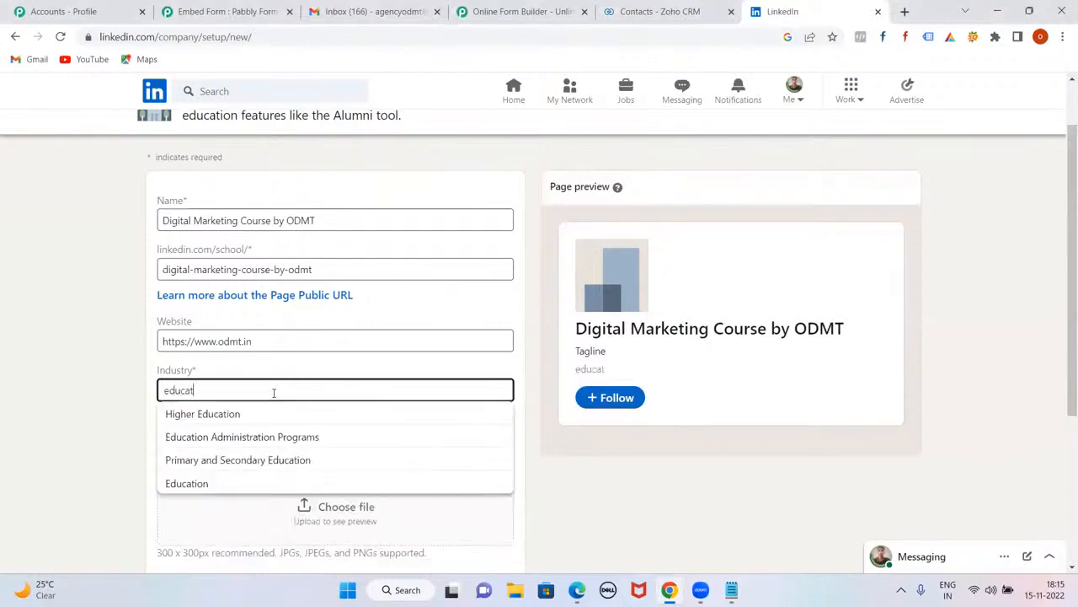
left_click(211, 487)
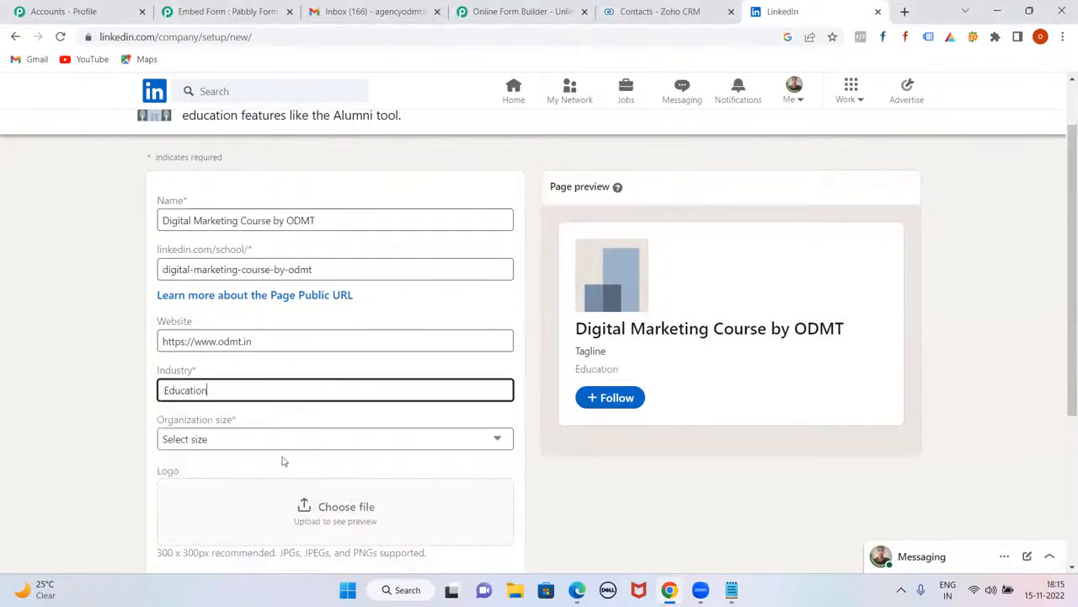
scroll(283, 461, "down", 1)
left_click(368, 372)
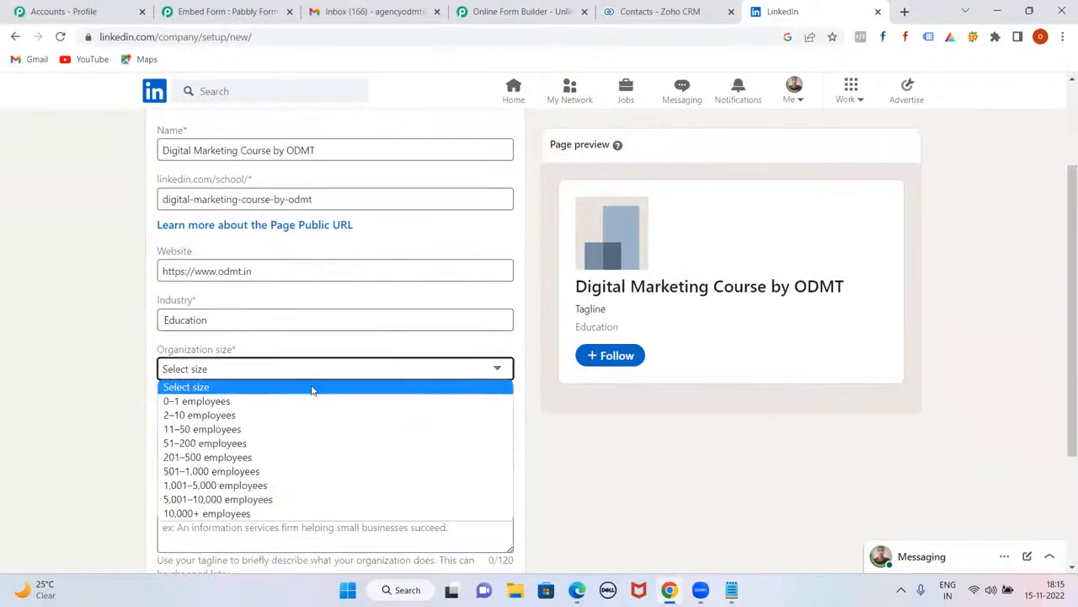
left_click(218, 415)
Upload the ODMT image cropped-cropped-Original-Logo-Transparent_Colored-Logo-Files-Transparent-02-160x160.png from the Desktop as the page logo
scroll(422, 403, "down", 2)
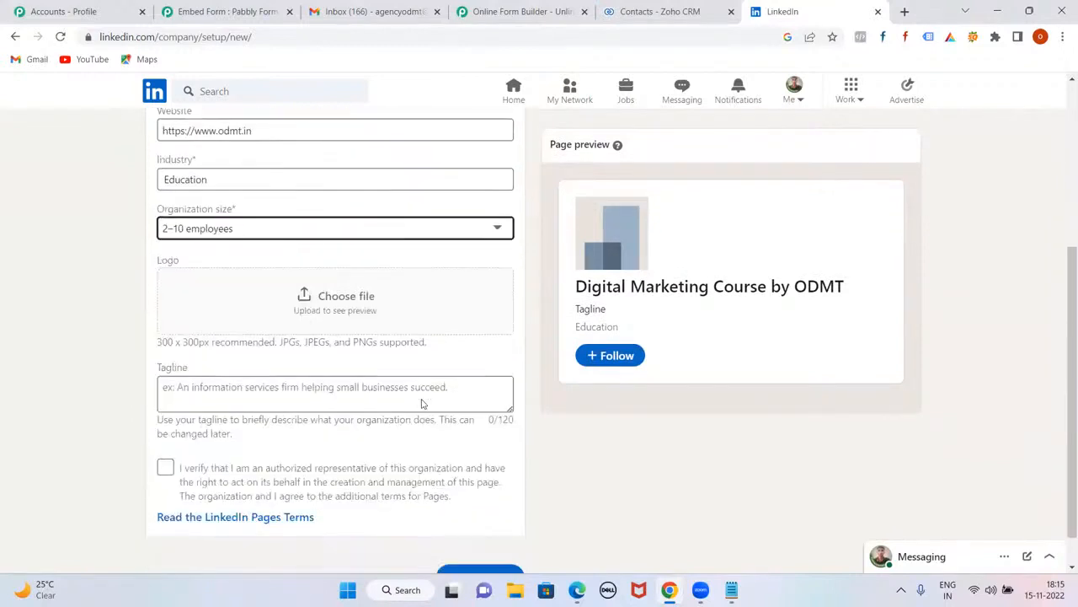
left_click(341, 296)
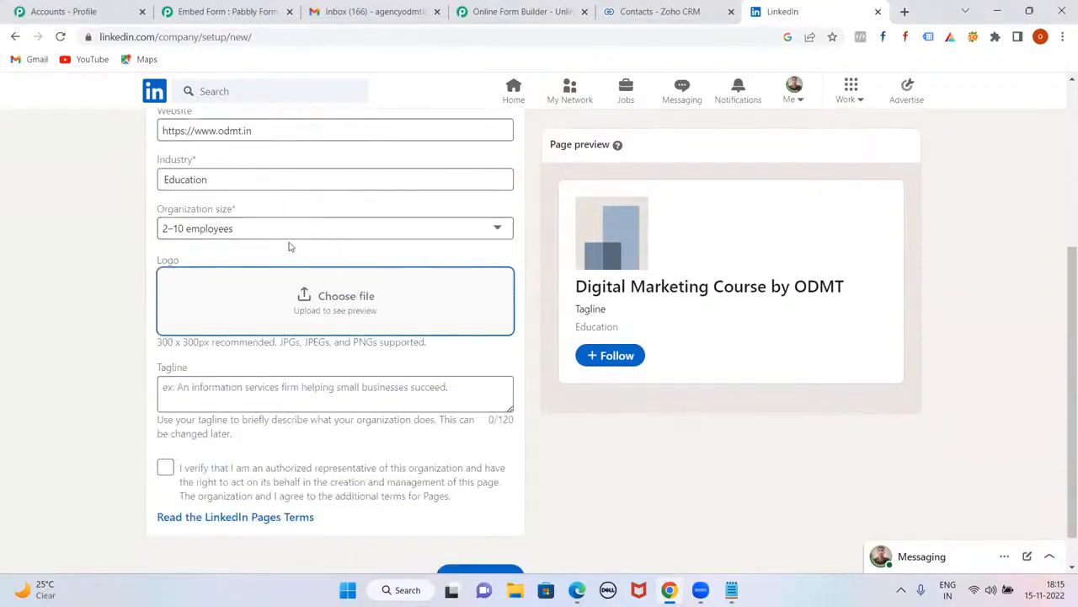
left_click(341, 294)
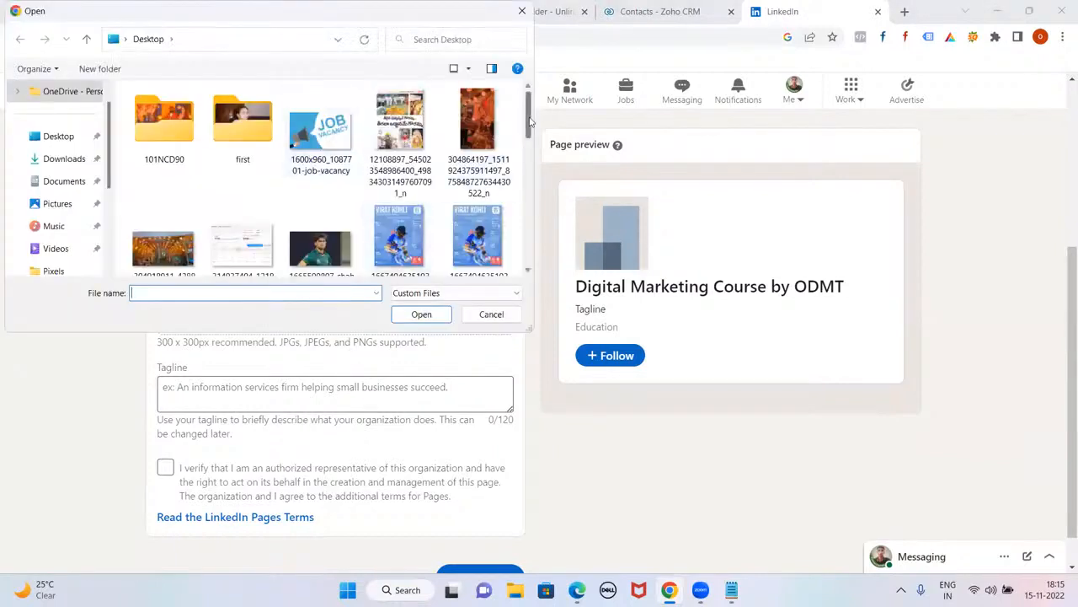
scroll(530, 122, "down", 5)
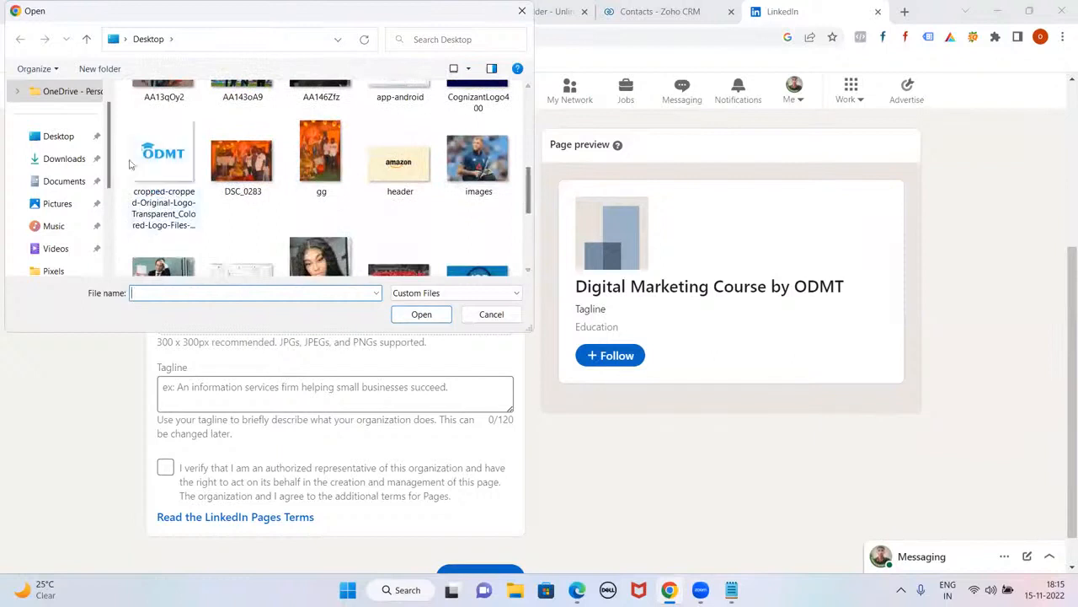
double_click(152, 165)
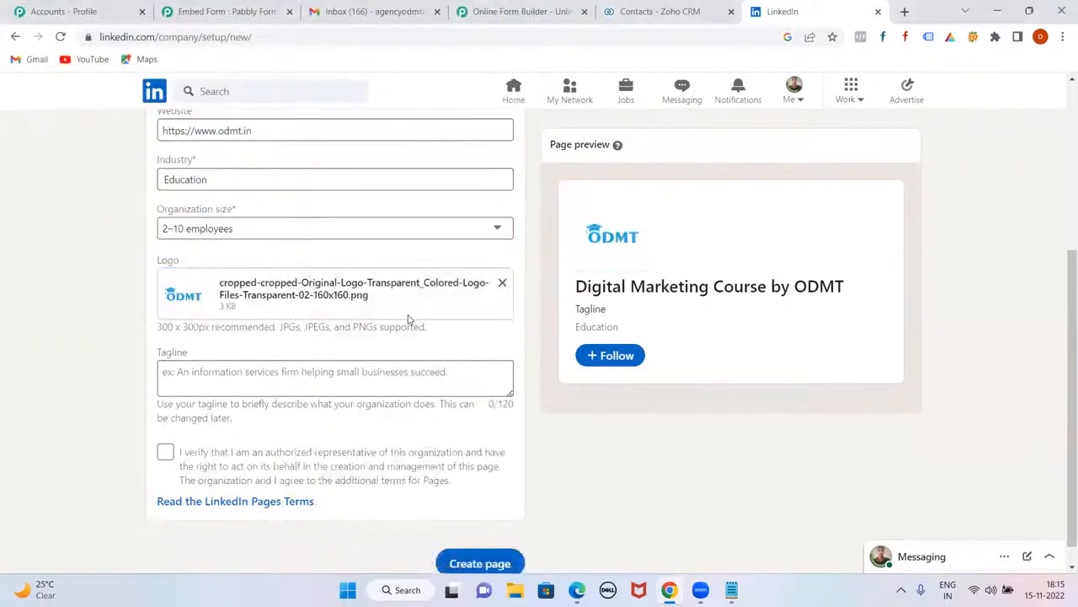
Enter the tagline "Digital Marketing Training Course in Hyderabad. Learn Advanced Digital Marketing Course Online at affordable fee"
scroll(439, 332, "down", 1)
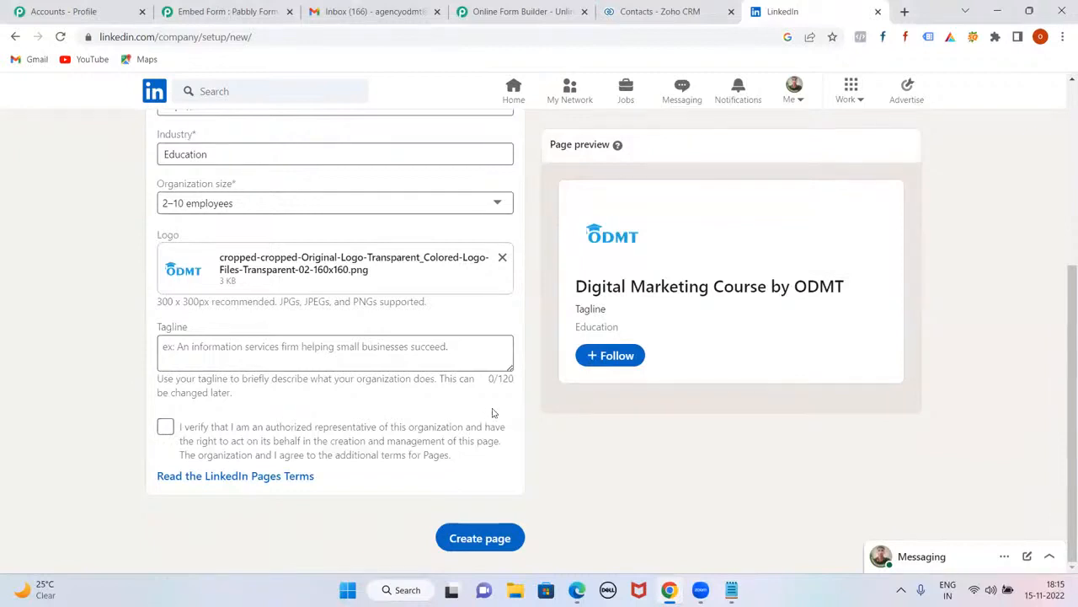
left_click(370, 354)
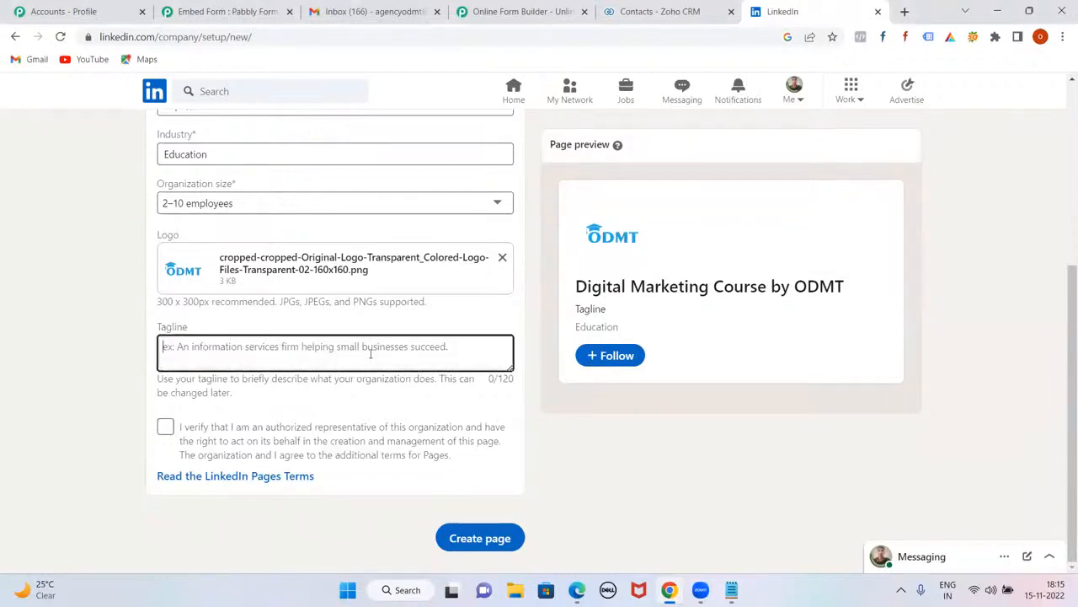
type("Di")
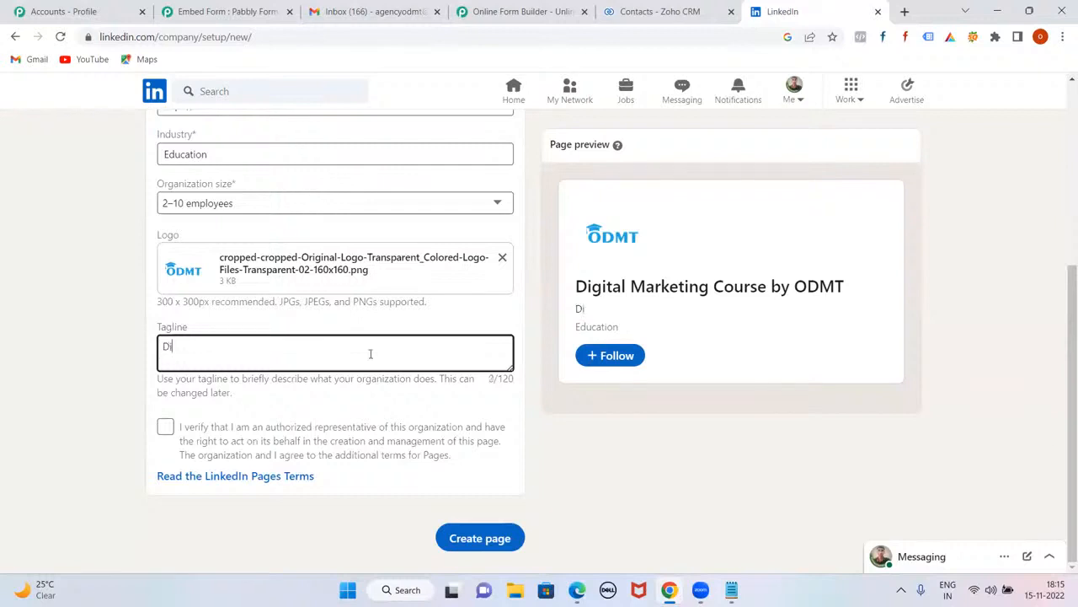
type("gital Marke")
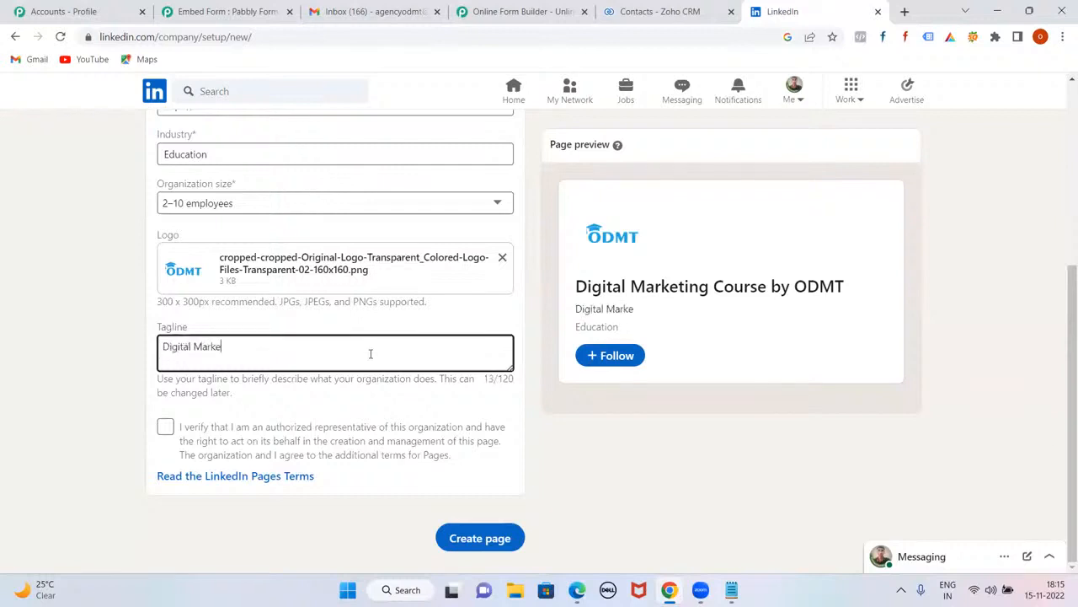
type("ting Training Course ")
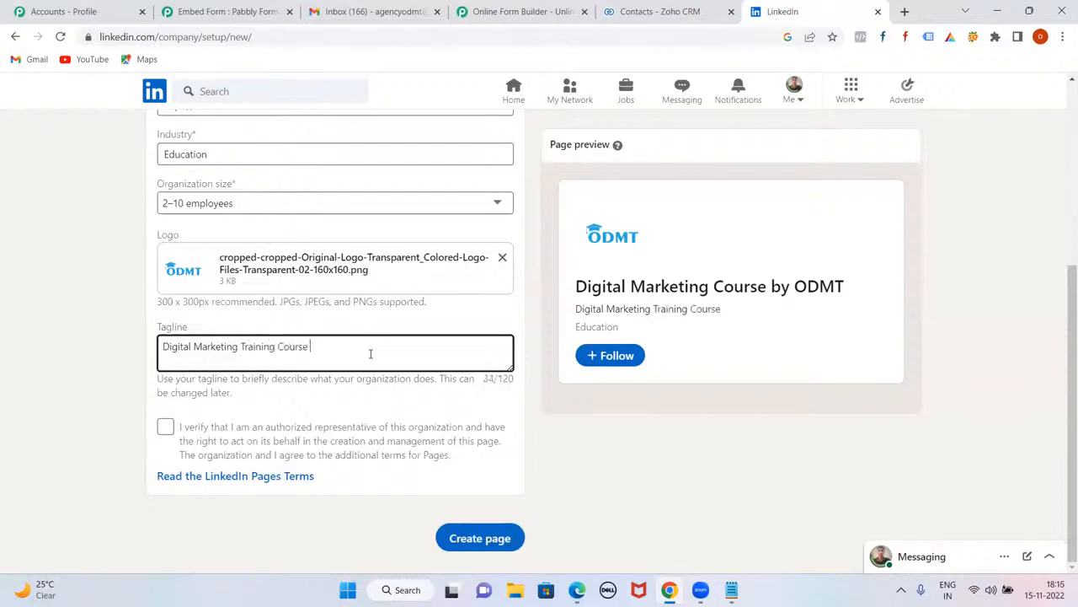
type("in Hyderabad")
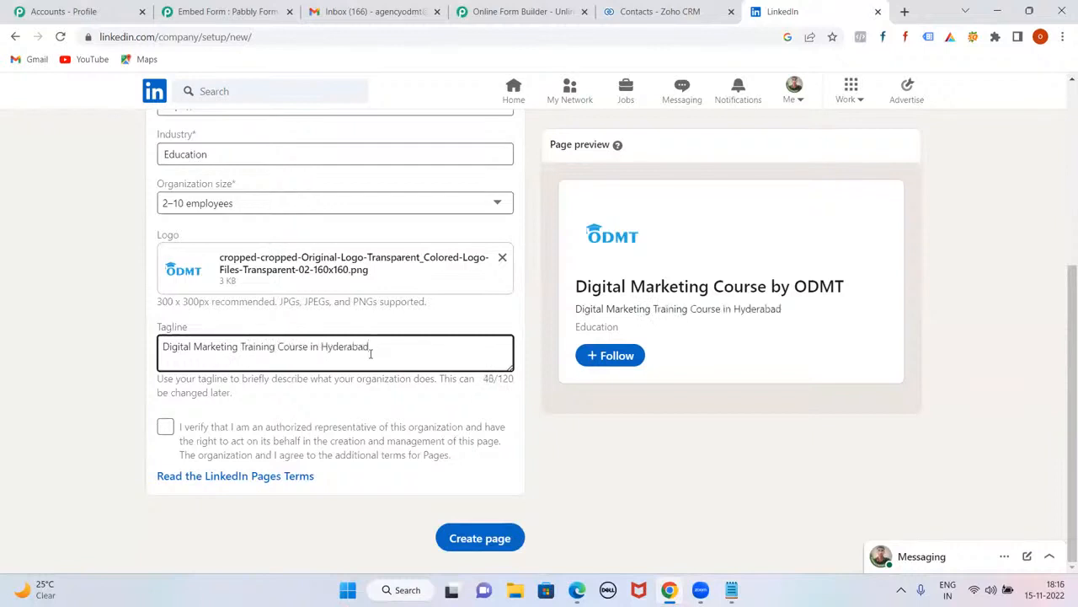
type(". Learn Advanced D")
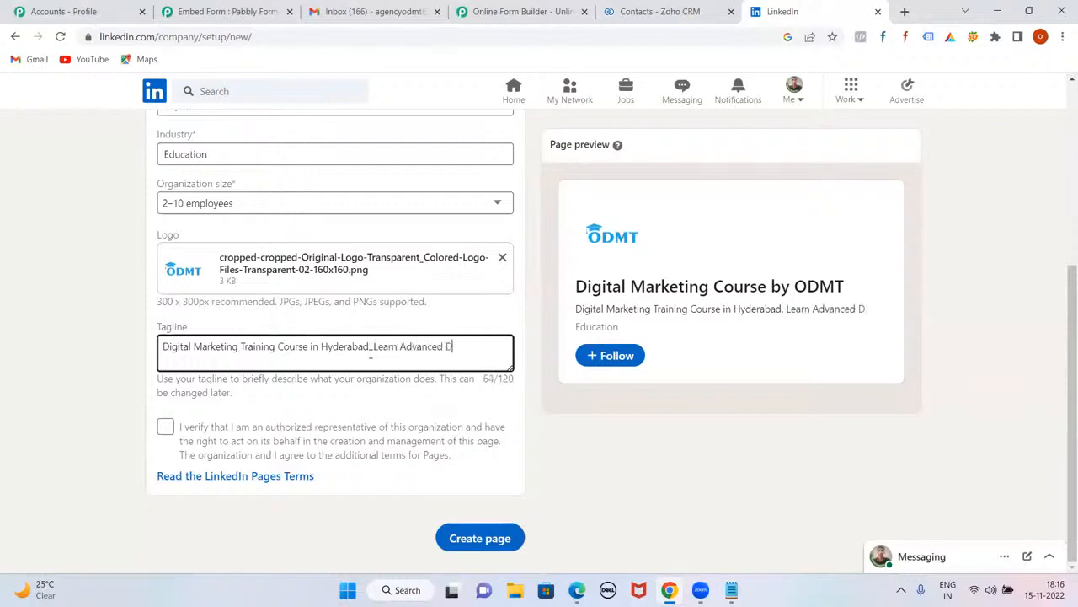
type("igital Marketi")
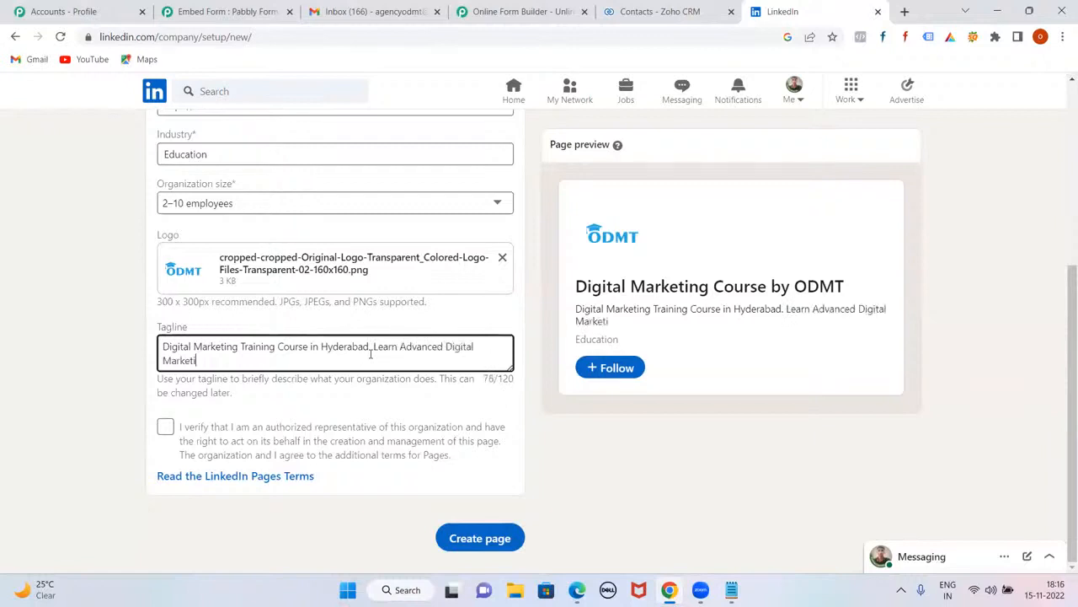
type("ng Course O")
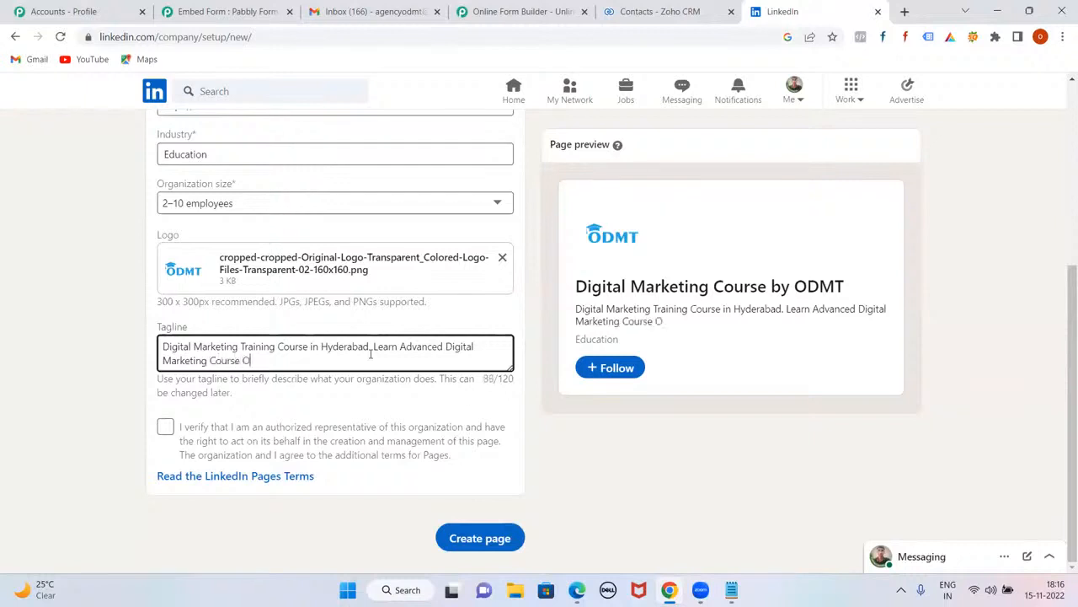
type("nline at aff")
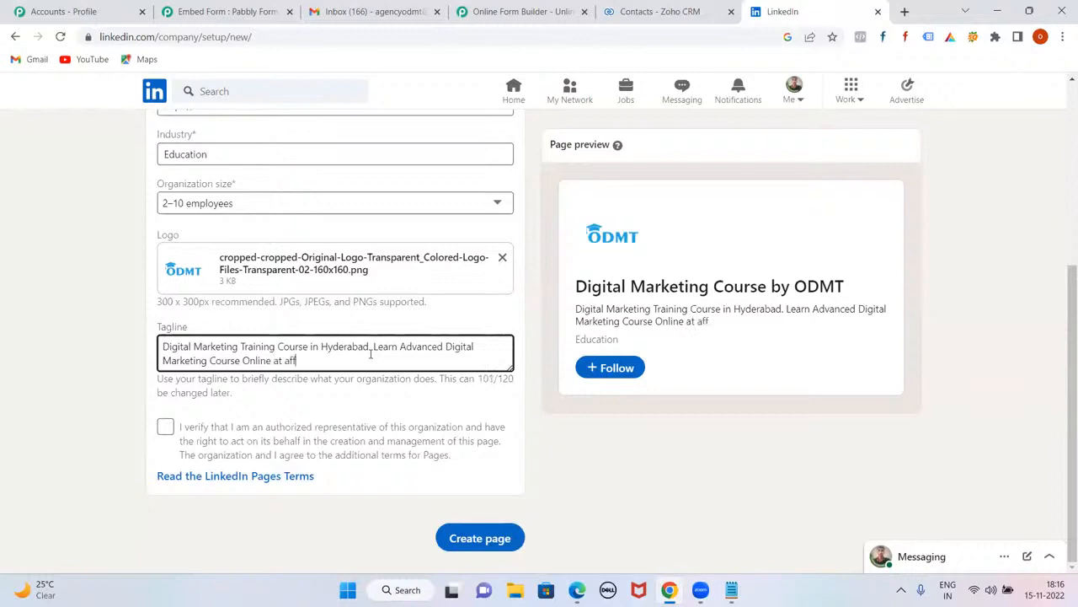
type("ordable fee")
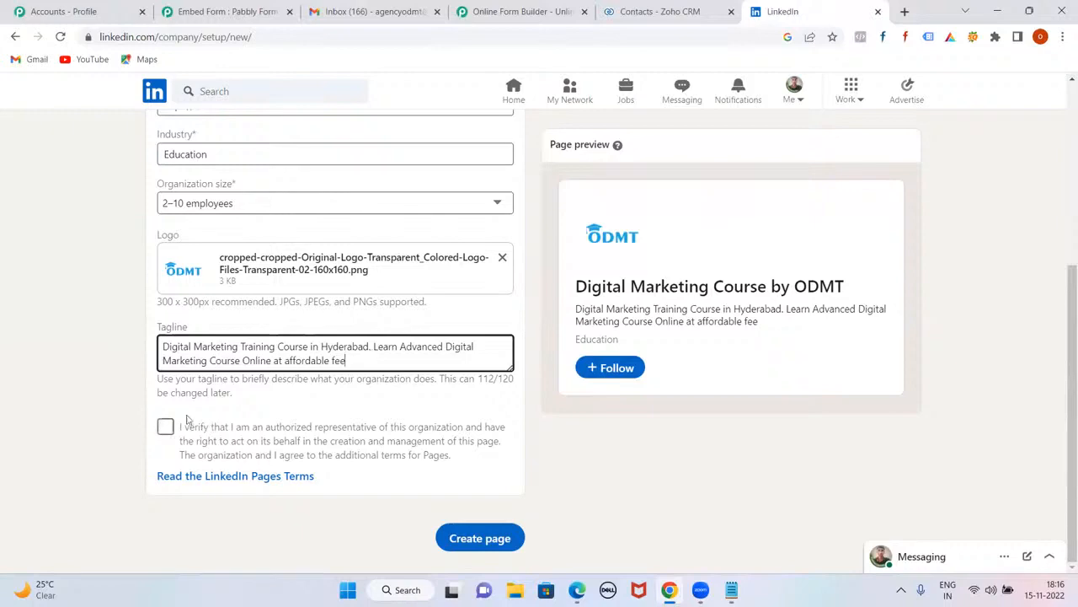
Verify being an authorized representative of the organization, agree to the Pages terms, and review the completed form
left_click(164, 428)
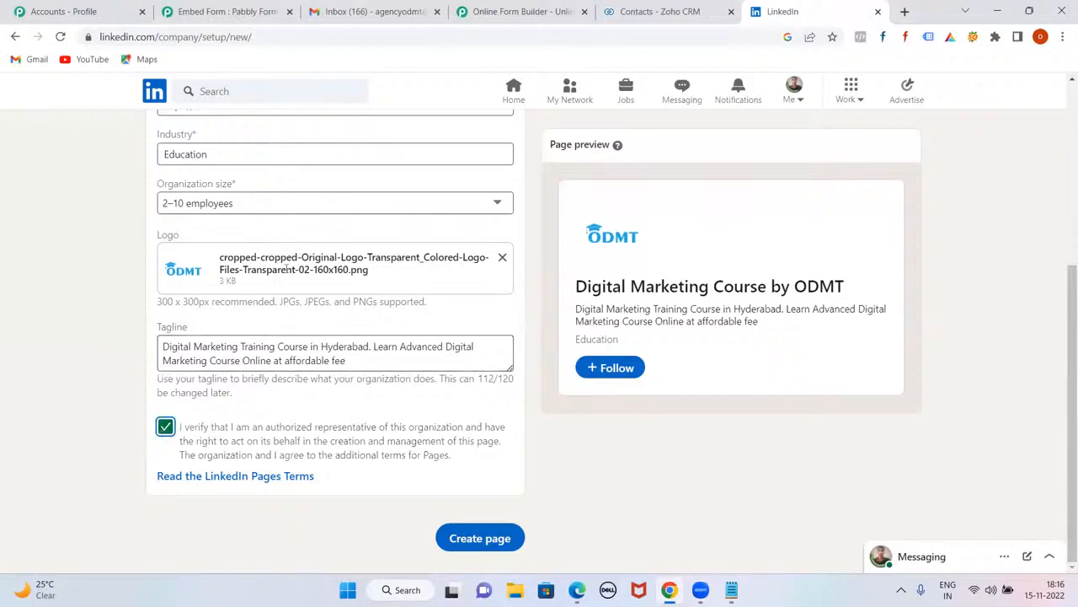
scroll(284, 265, "up", 4)
scroll(285, 273, "down", 4)
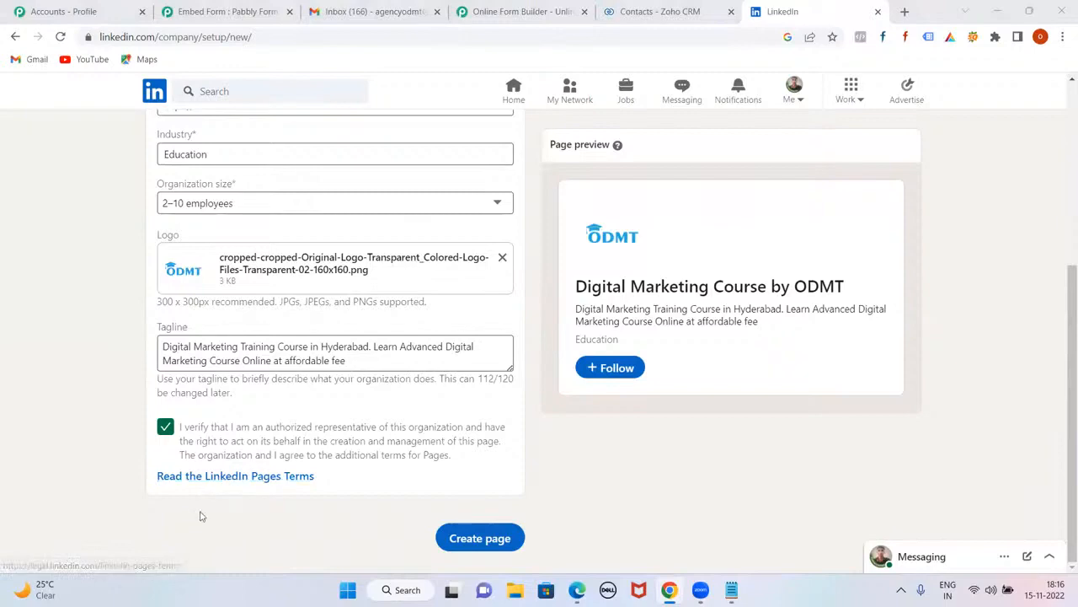
Open the LinkedIn Pages Terms and skim through the document
left_click(229, 482)
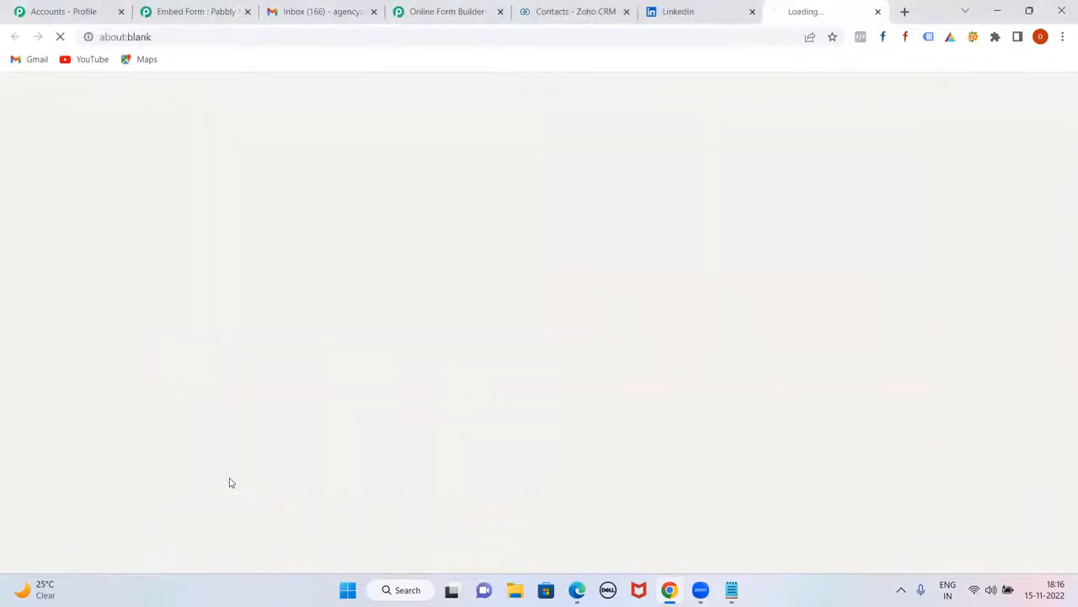
scroll(570, 284, "down", 10)
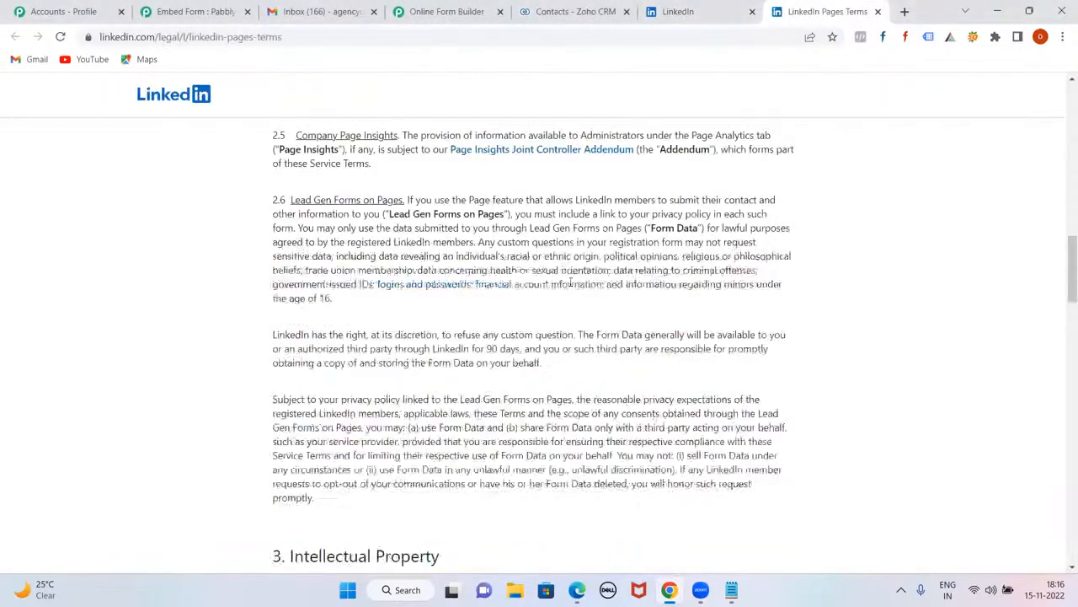
Finish skimming the LinkedIn Pages Terms, return to the page setup form and create the page
scroll(571, 284, "down", 20)
scroll(287, 283, "down", 3)
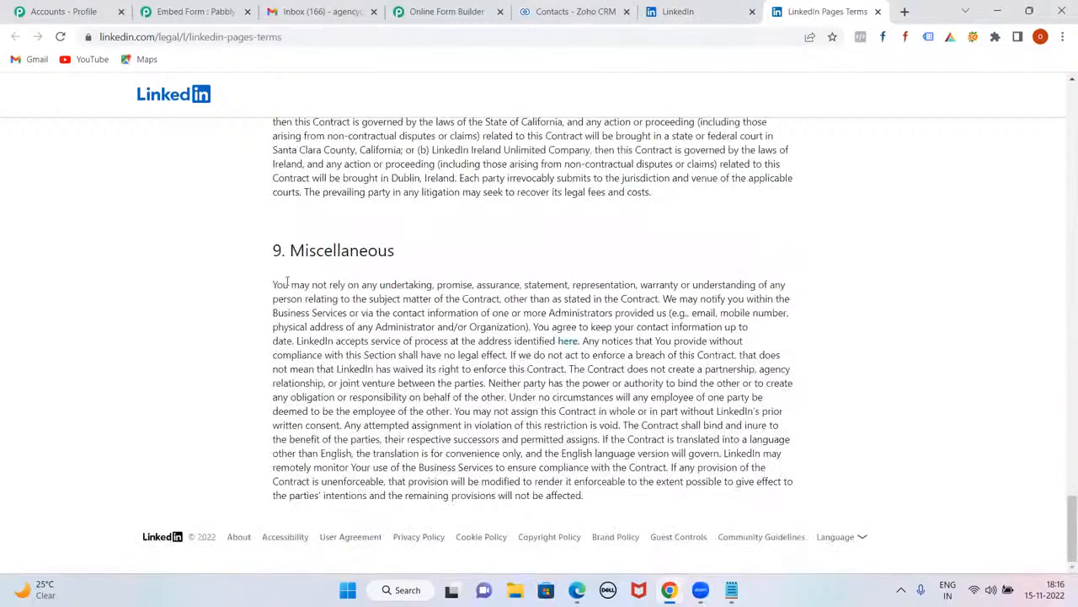
left_click(678, 11)
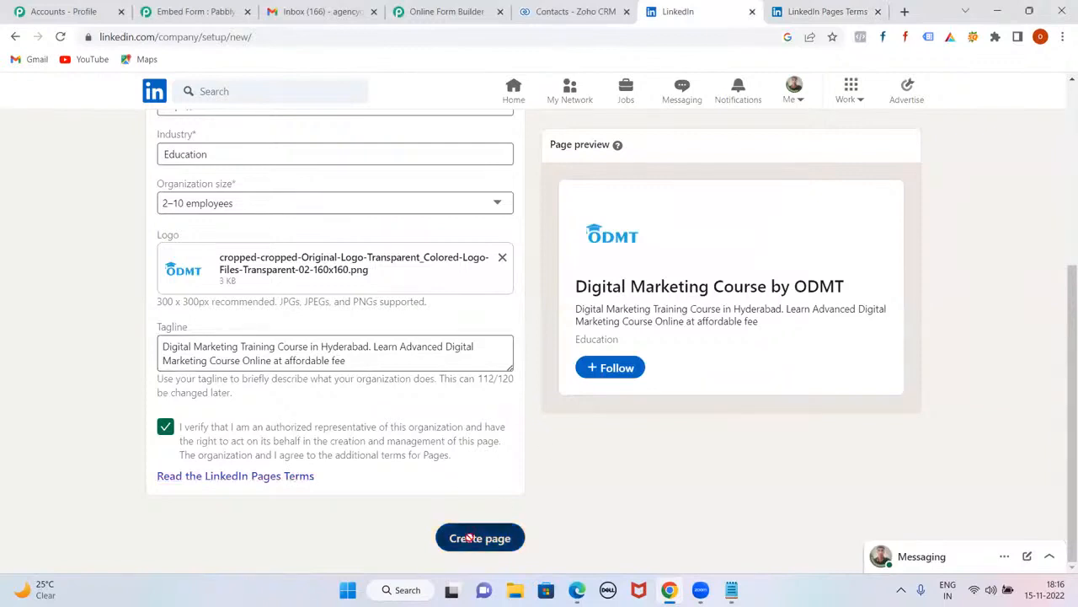
left_click(467, 537)
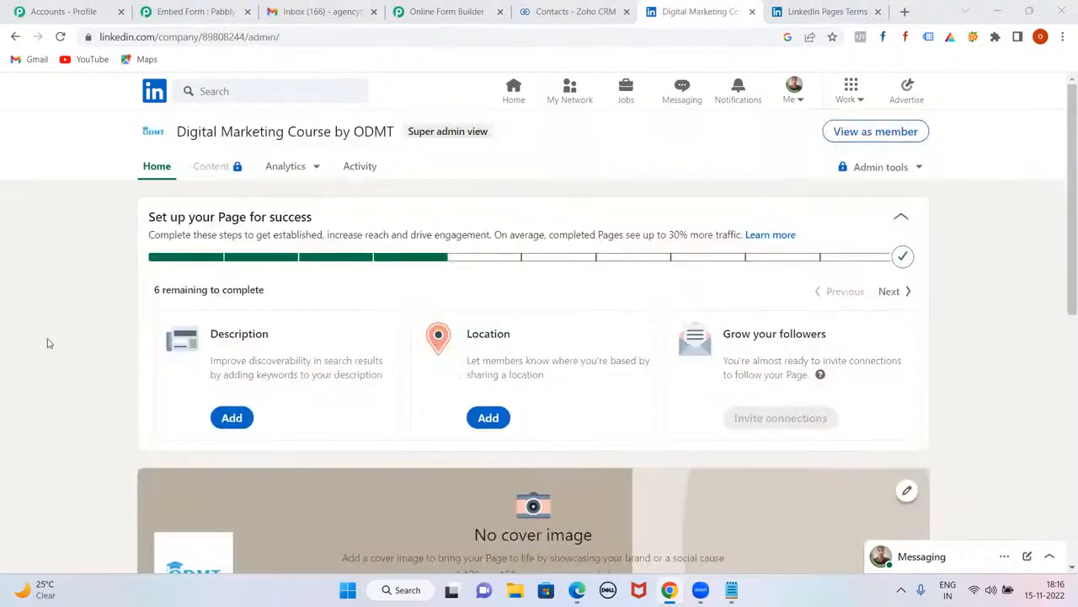
Look over the new page's admin home, including the setup tasks, cover area, analytics, post options and manage section
scroll(48, 343, "down", 2)
scroll(46, 342, "up", 1)
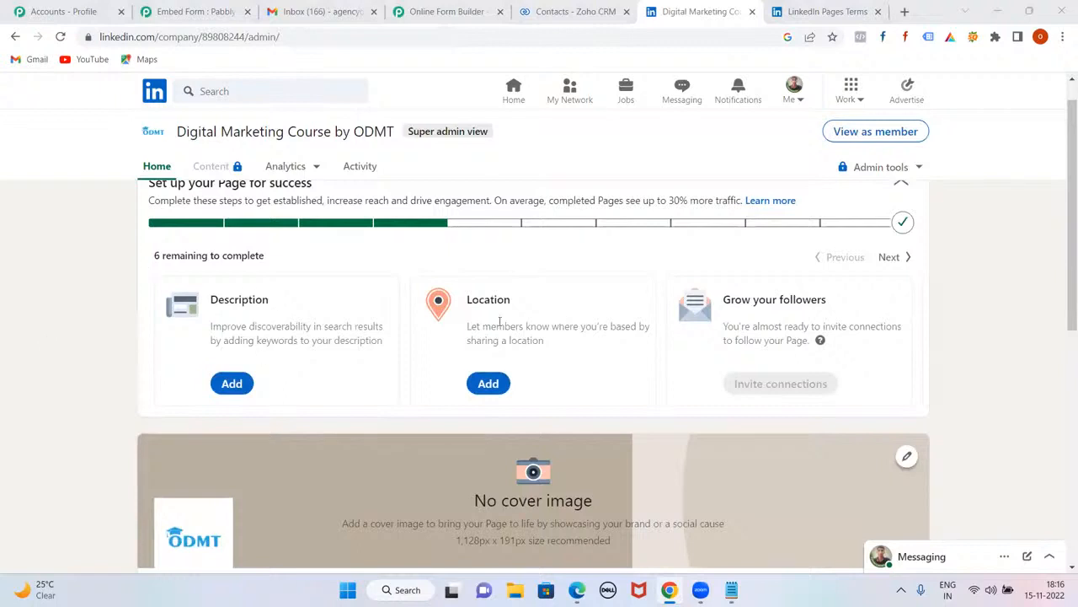
scroll(643, 312, "down", 3)
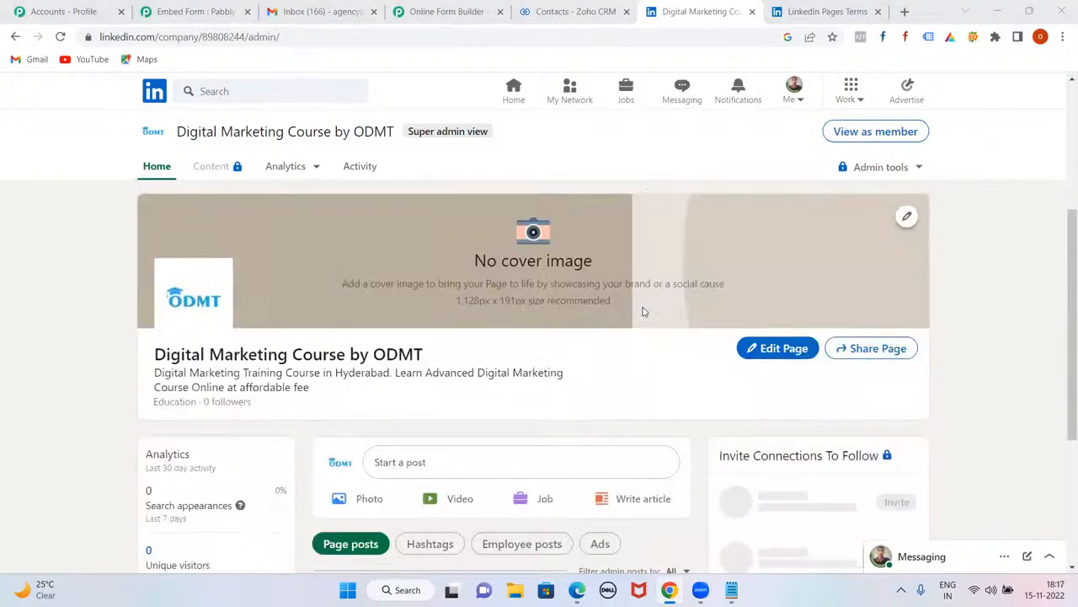
scroll(241, 308, "up", 1)
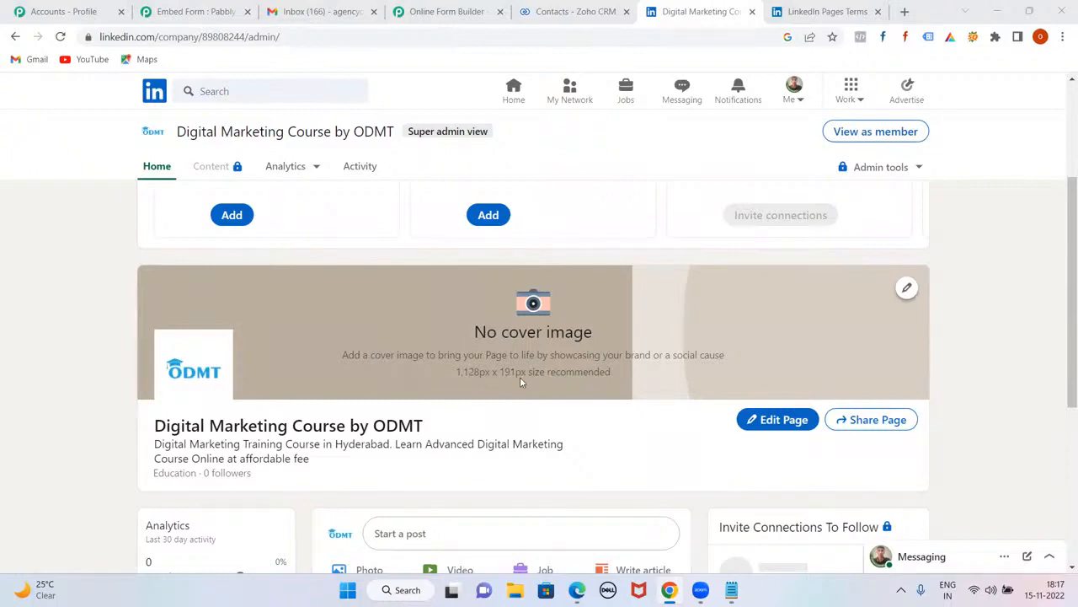
scroll(520, 381, "down", 3)
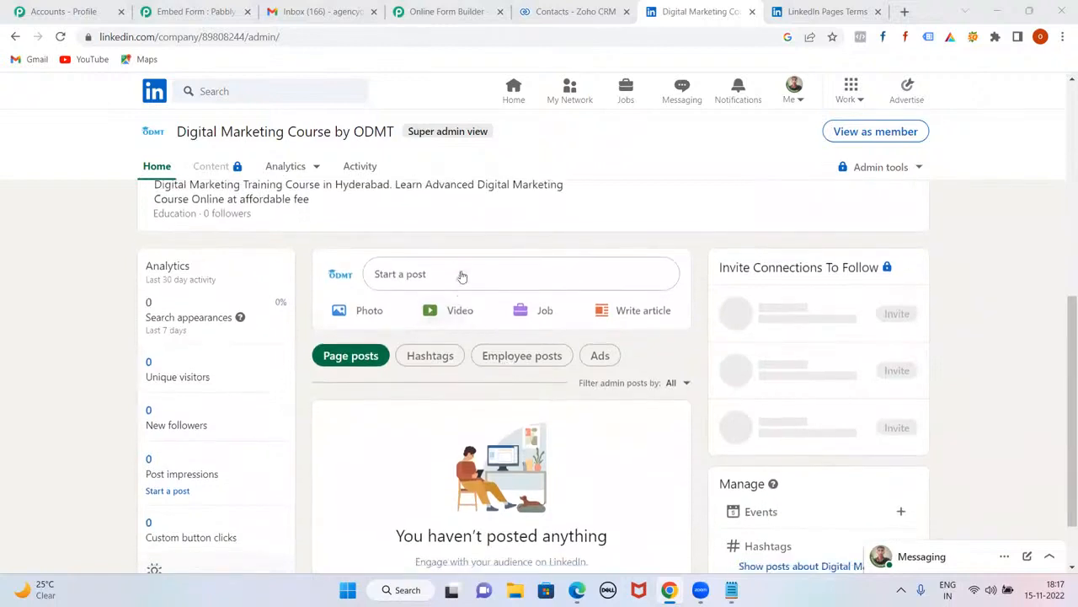
scroll(423, 353, "down", 1)
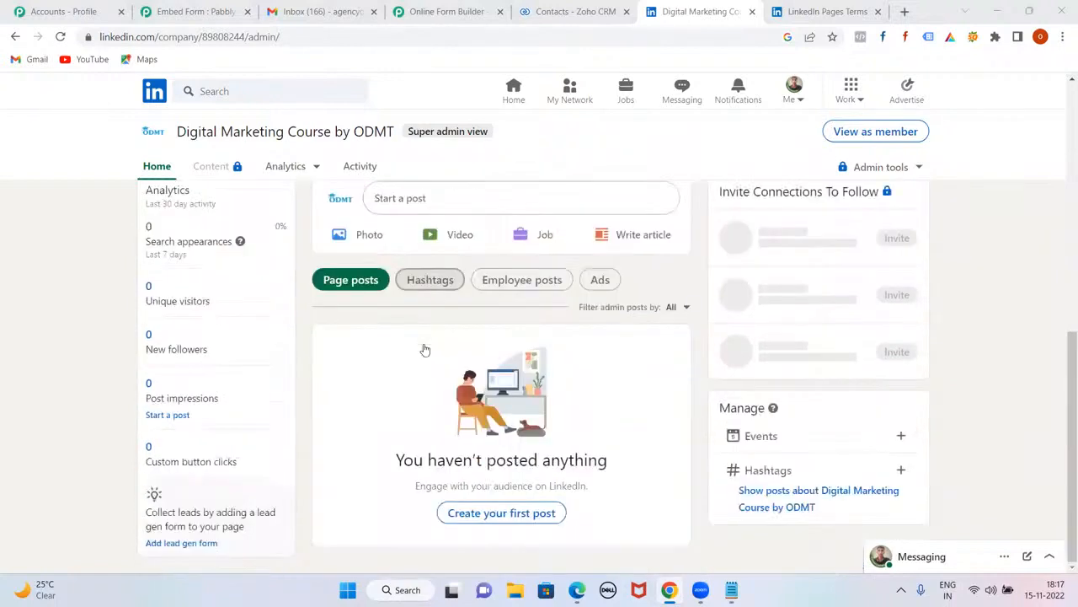
scroll(425, 350, "up", 2)
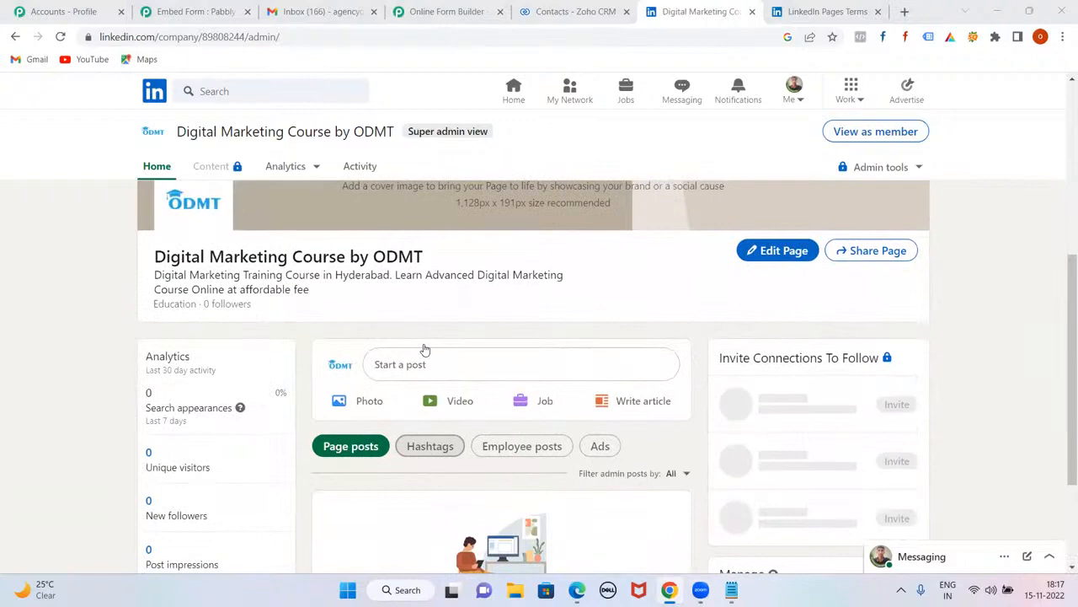
scroll(425, 350, "up", 1)
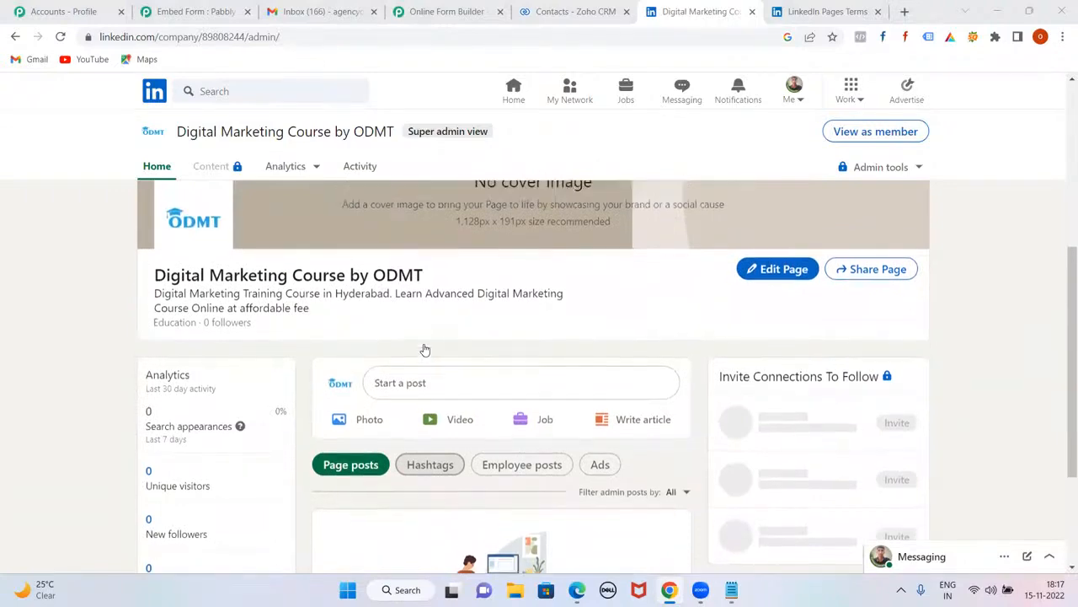
scroll(425, 349, "up", 4)
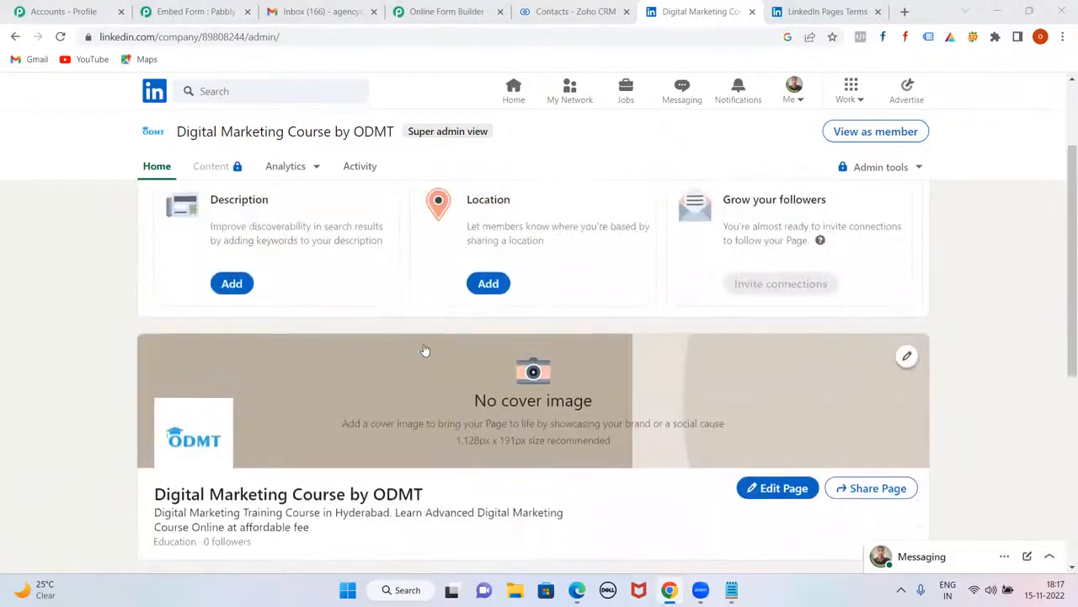
scroll(424, 350, "down", 3)
scroll(425, 349, "down", 3)
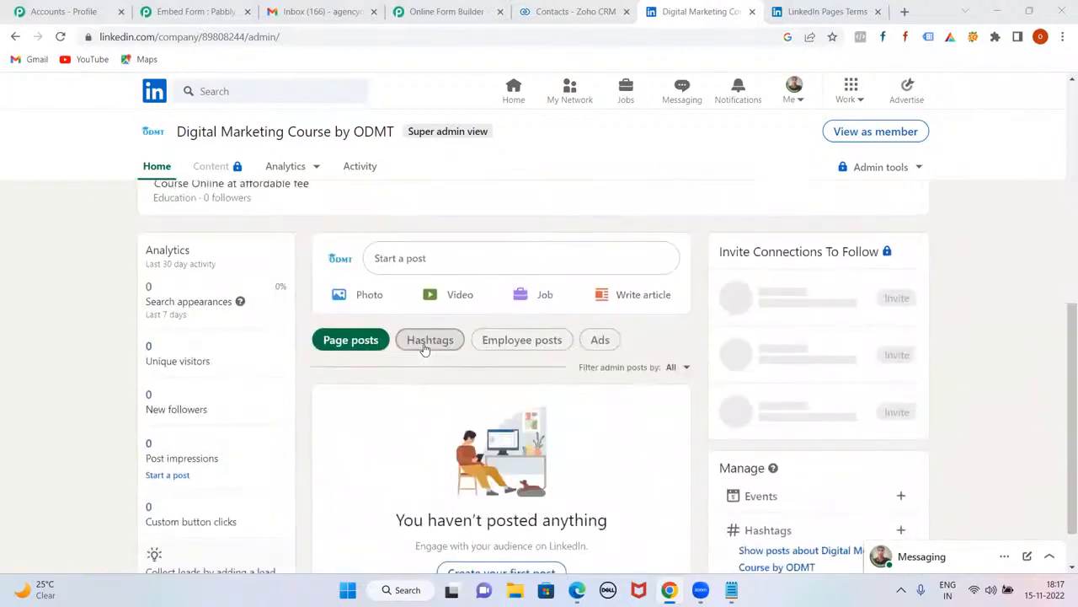
Start a photo post on the page with the image 1600x960_1087701-job-vacancy from the Desktop
left_click(367, 299)
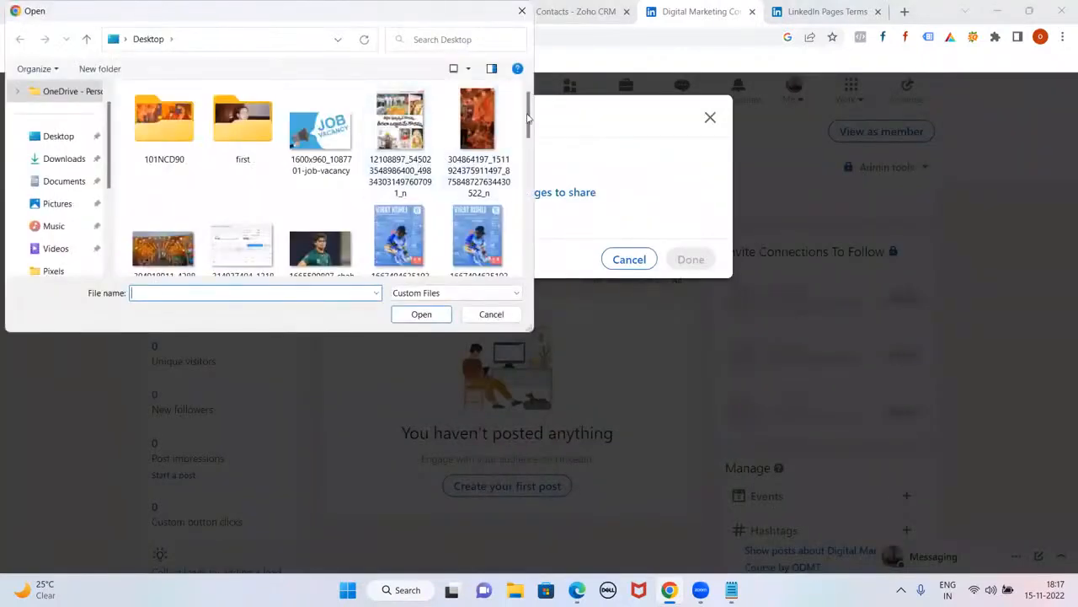
left_click_drag(529, 122, 518, 222)
scroll(328, 127, "up", 10)
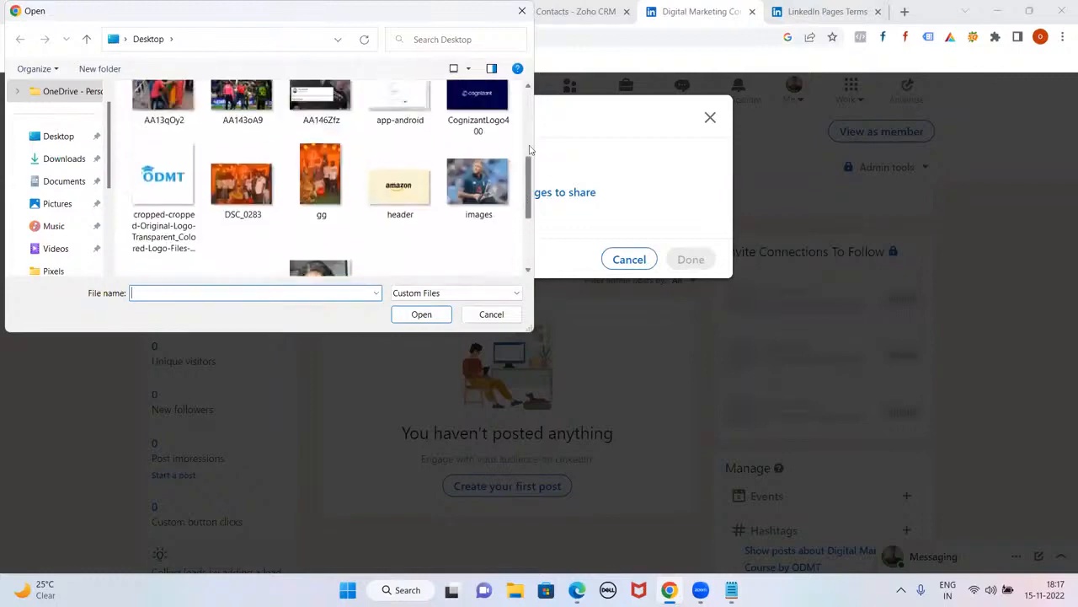
left_click(329, 122)
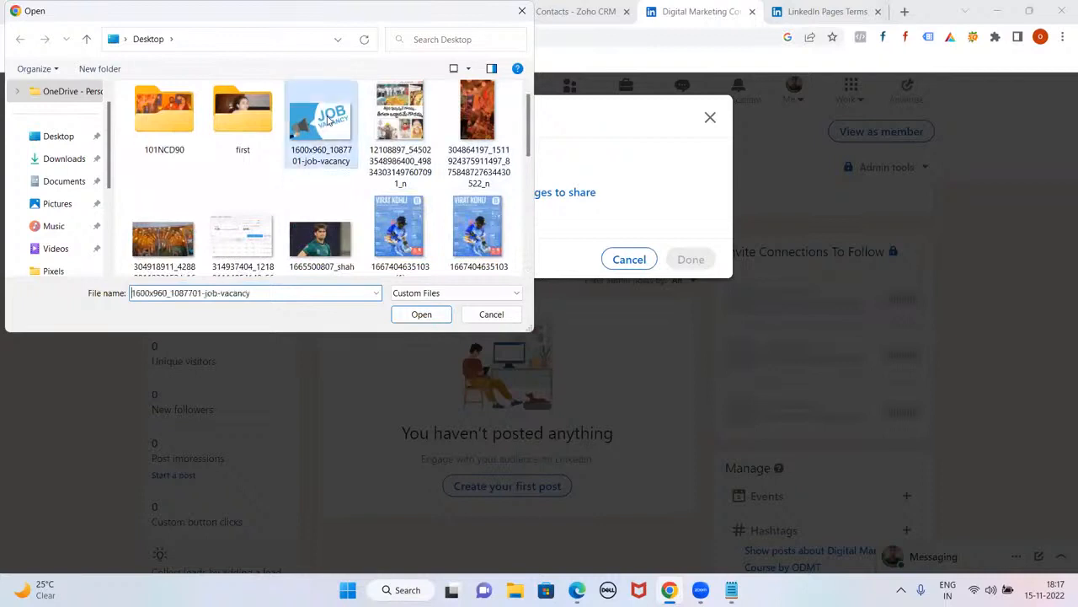
left_click(419, 314)
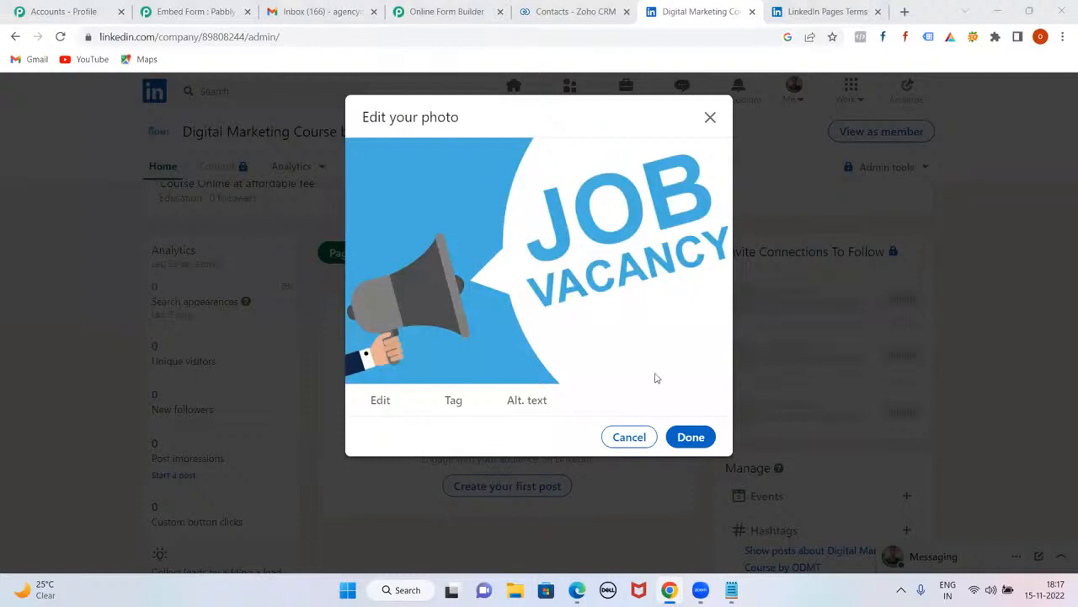
left_click(680, 435)
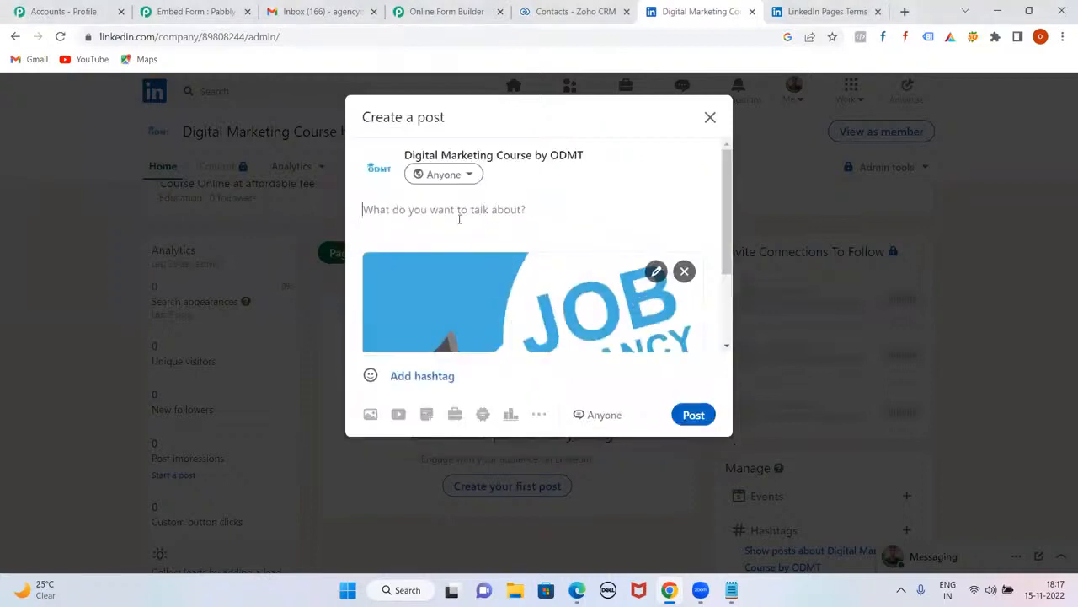
Write the post's first line "Checkbox is hiring Digital Marketers. 1-2 Years Experienced."
type("Checkbo")
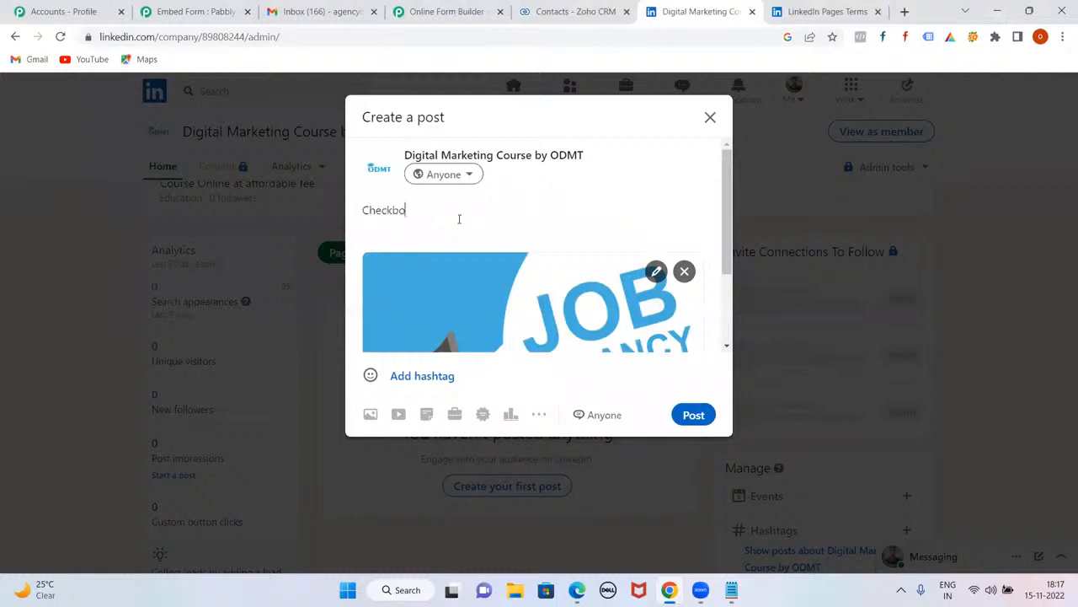
type("x is hiring Digital M")
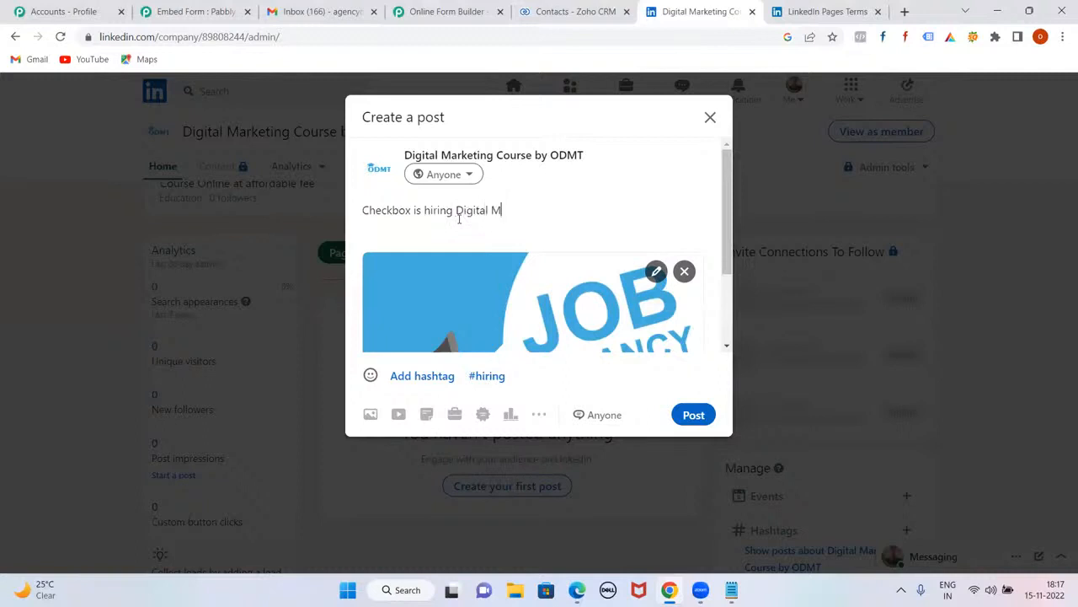
type("arketers")
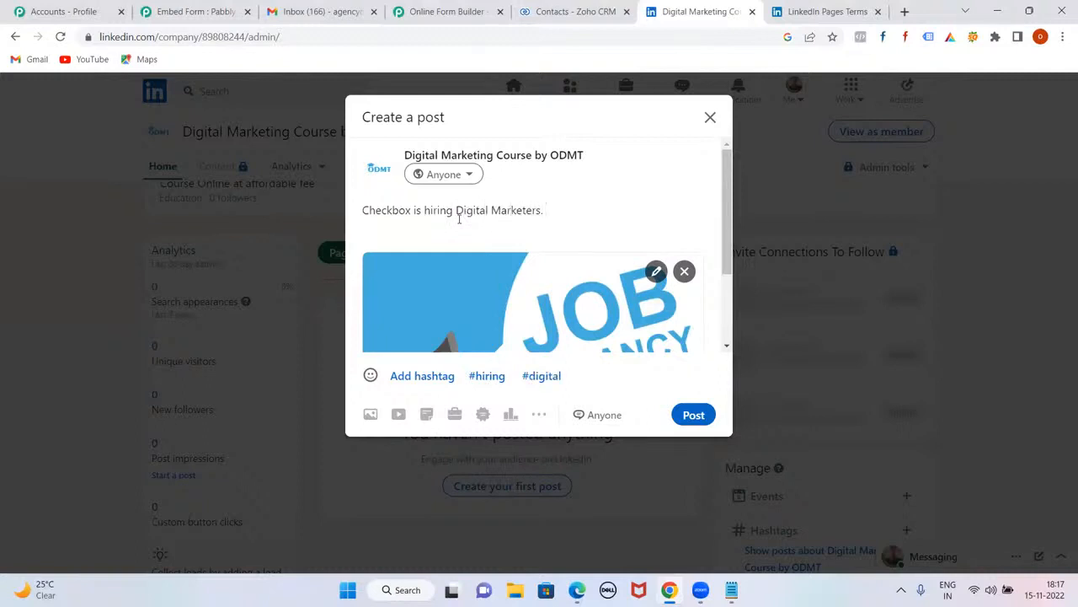
type(". 1-2 Years Experienced.")
key("Return")
Add the line "Should be good in On-page SEO and Off-Page SEO and Google Ads" and publish the post without sharing it on the profile
type("S")
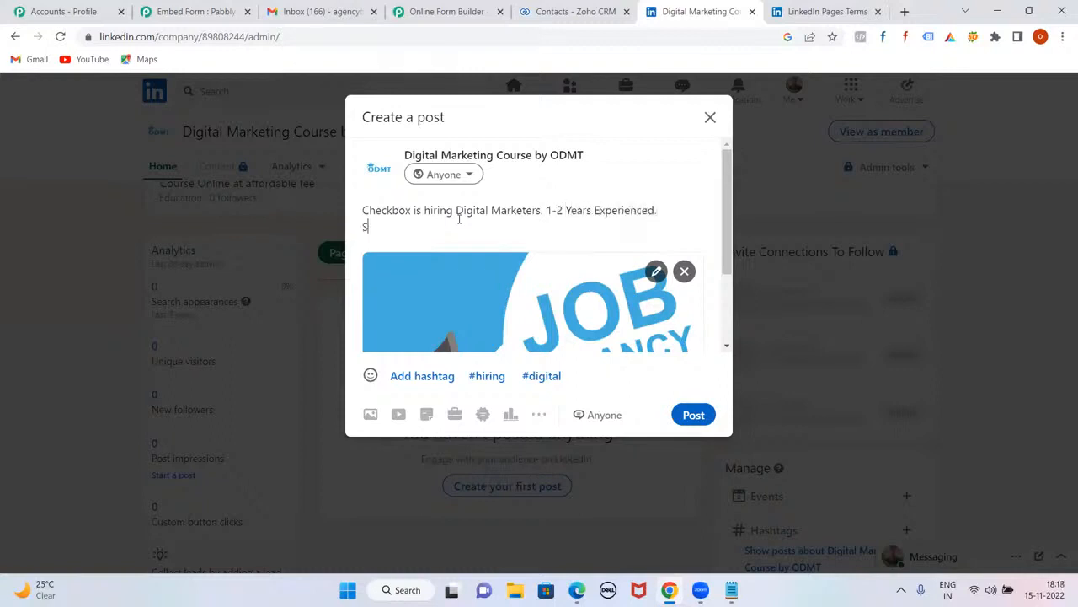
type("hould be good in On")
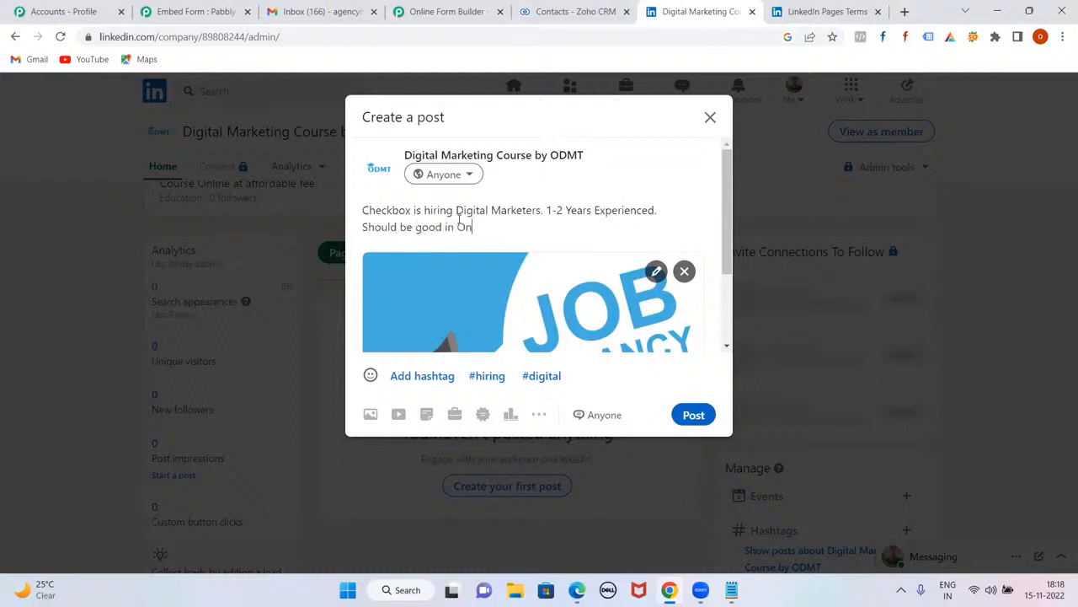
type("-page SEO and Pff")
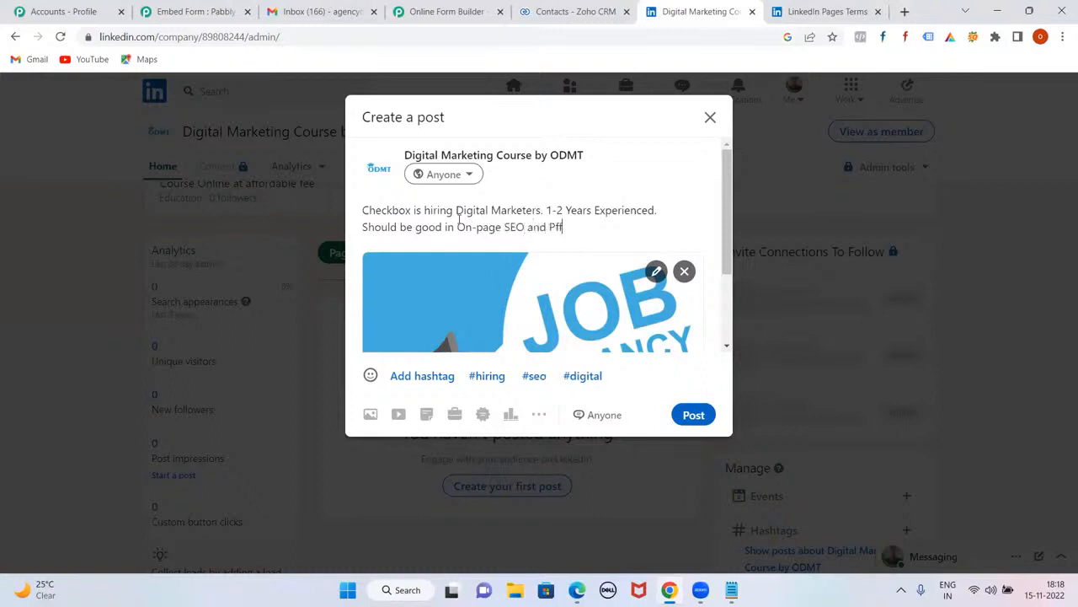
key("BackSpace")
key("BackSpace")
key("BackSpace")
type("Off-Page SEO and G")
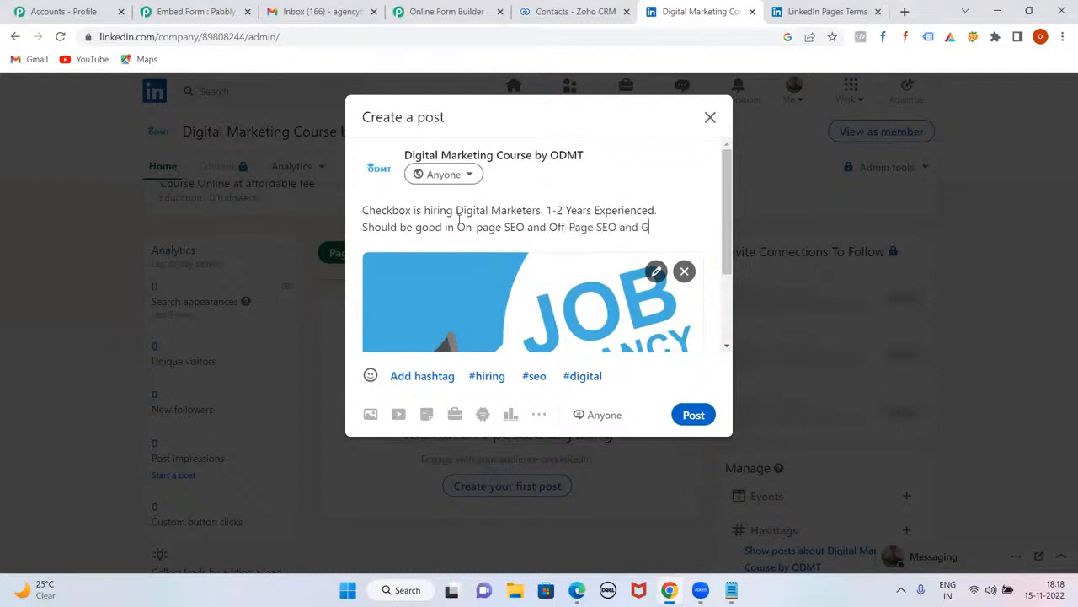
type("oogle Ads")
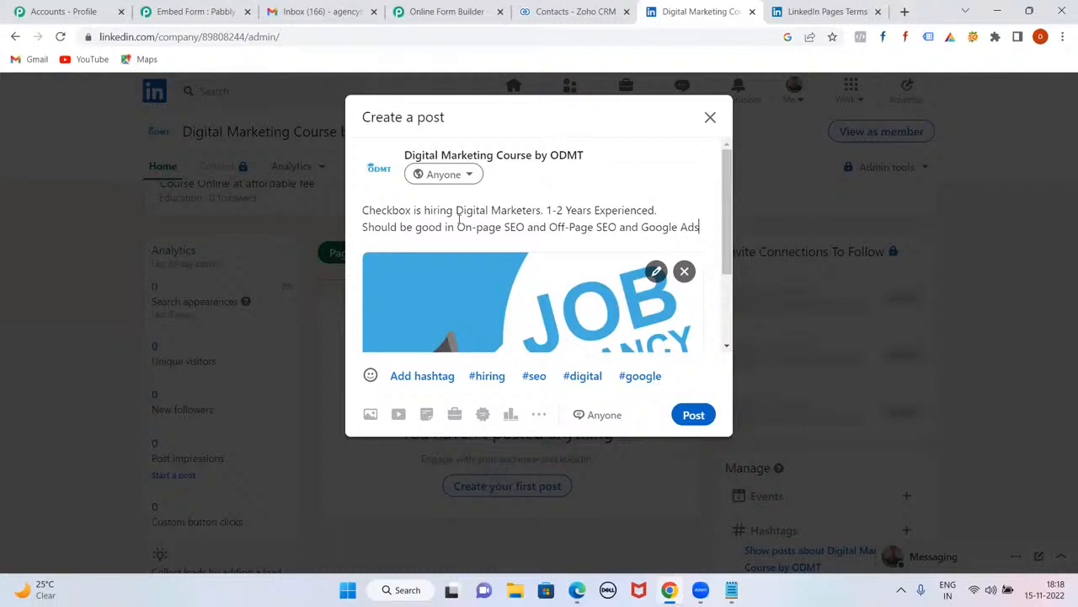
left_click(694, 414)
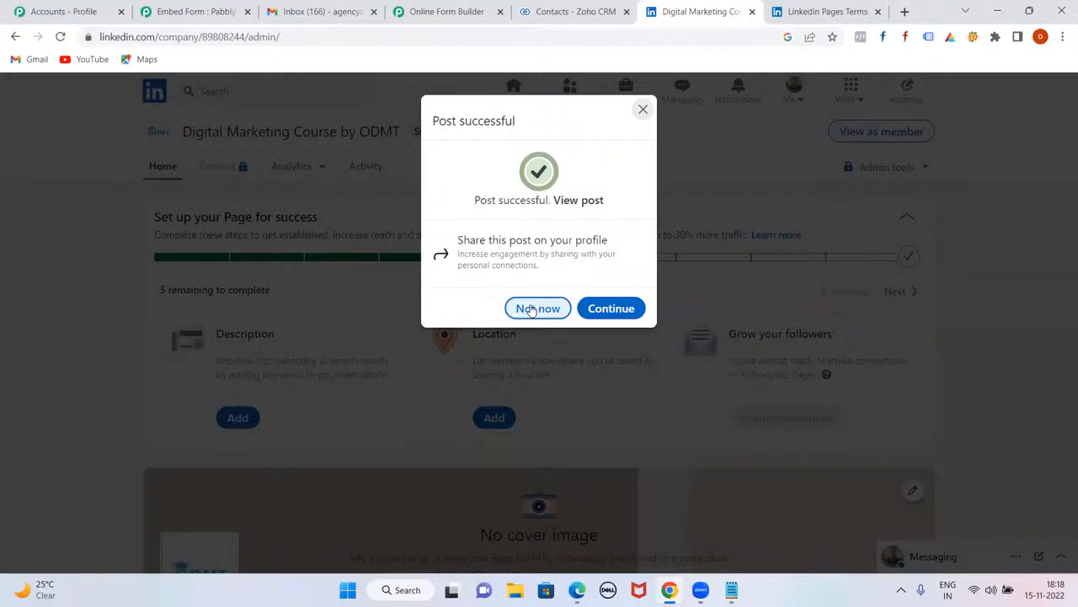
left_click(531, 310)
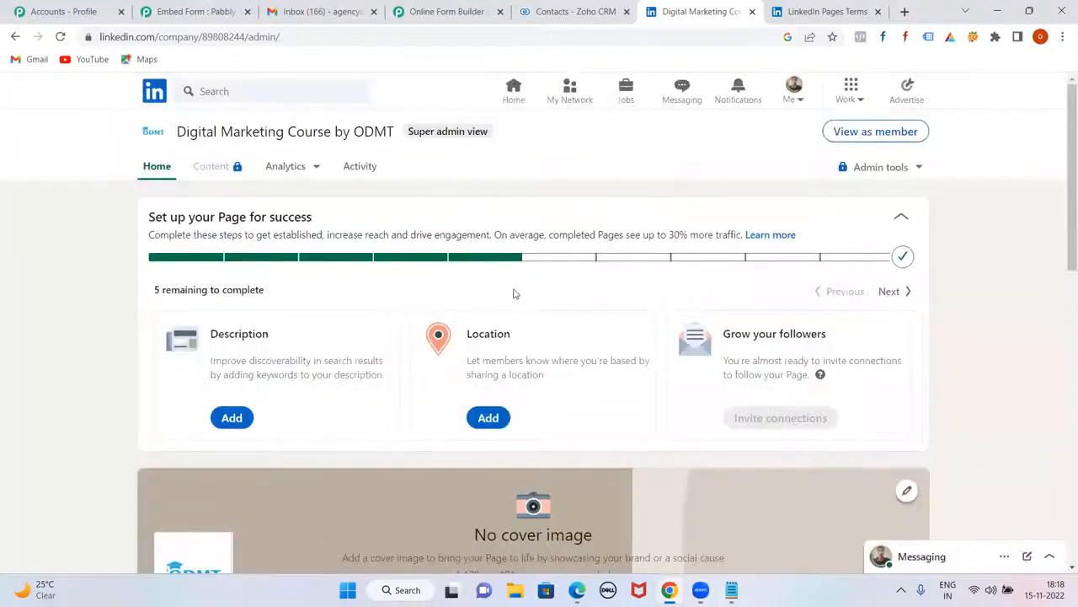
Review the published job vacancy post, its text, image and engagement options, in the page's feed
scroll(515, 293, "down", 1)
scroll(515, 294, "down", 10)
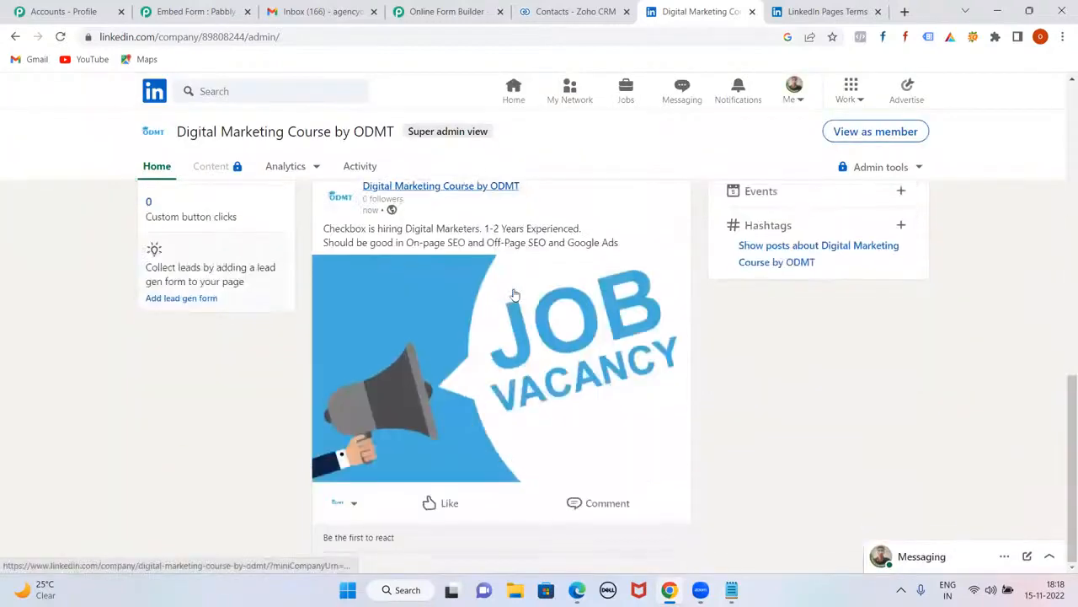
scroll(328, 332, "up", 2)
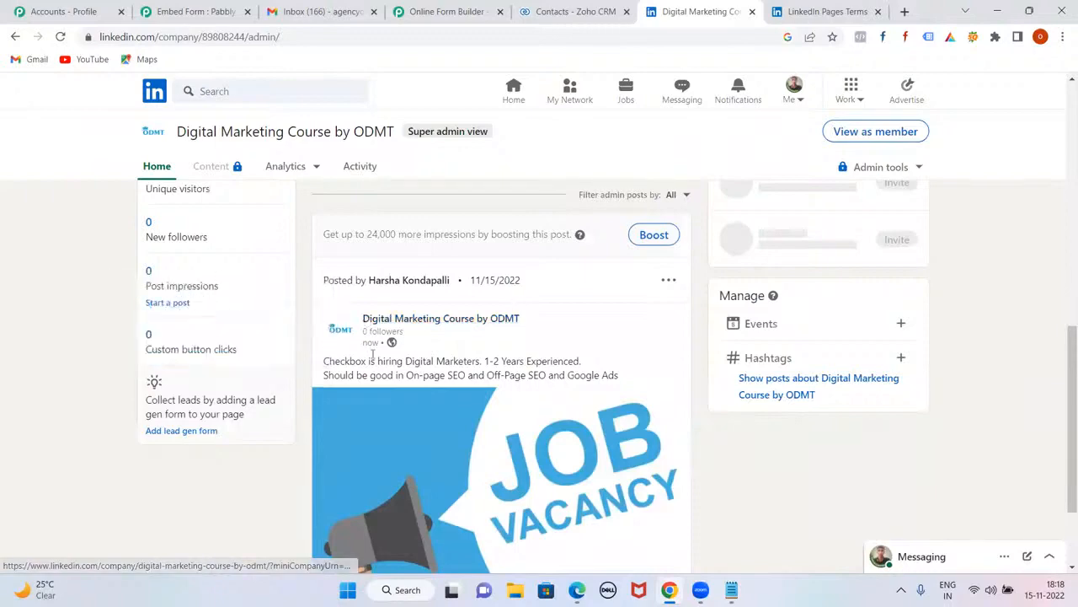
scroll(373, 354, "down", 2)
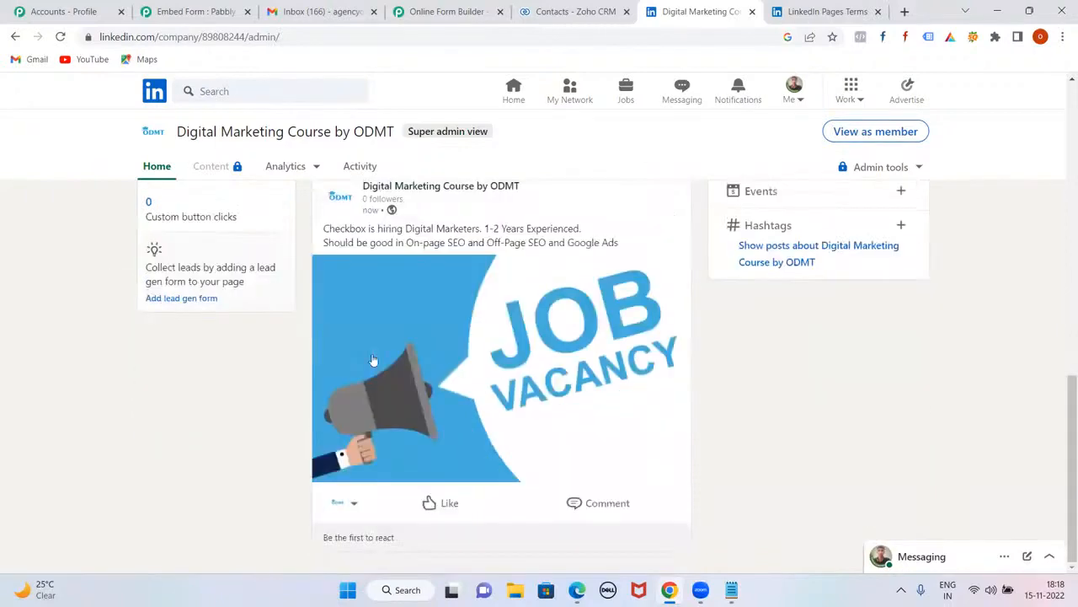
left_click(429, 500)
scroll(415, 271, "down", 1)
scroll(414, 272, "up", 3)
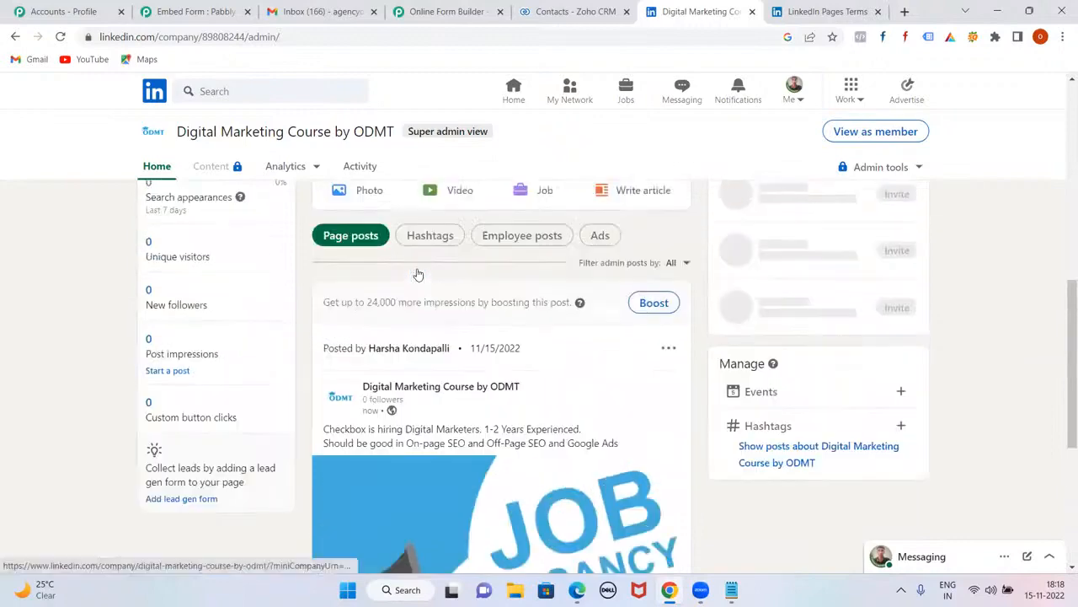
scroll(418, 273, "down", 3)
scroll(525, 303, "up", 10)
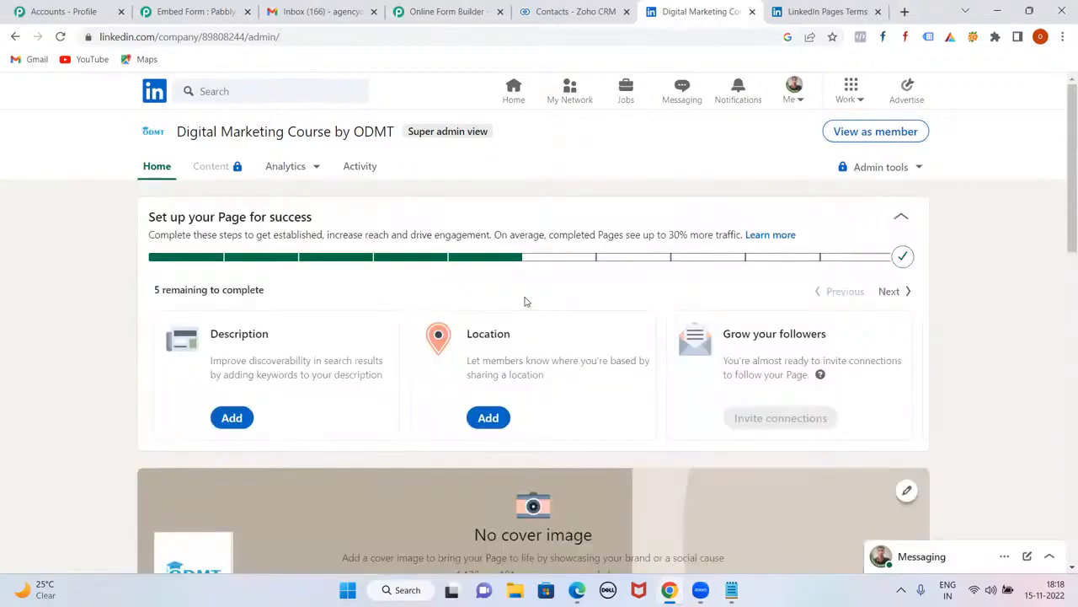
Return to the LinkedIn home feed and look over the LinkedIn ads notes in Notepad
left_click(514, 90)
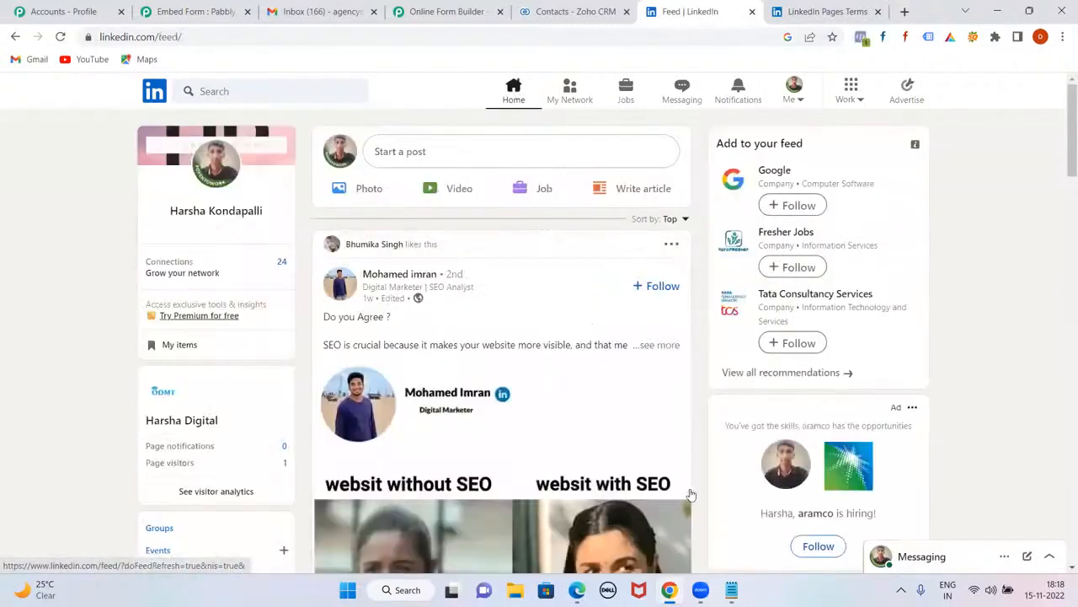
left_click(732, 590)
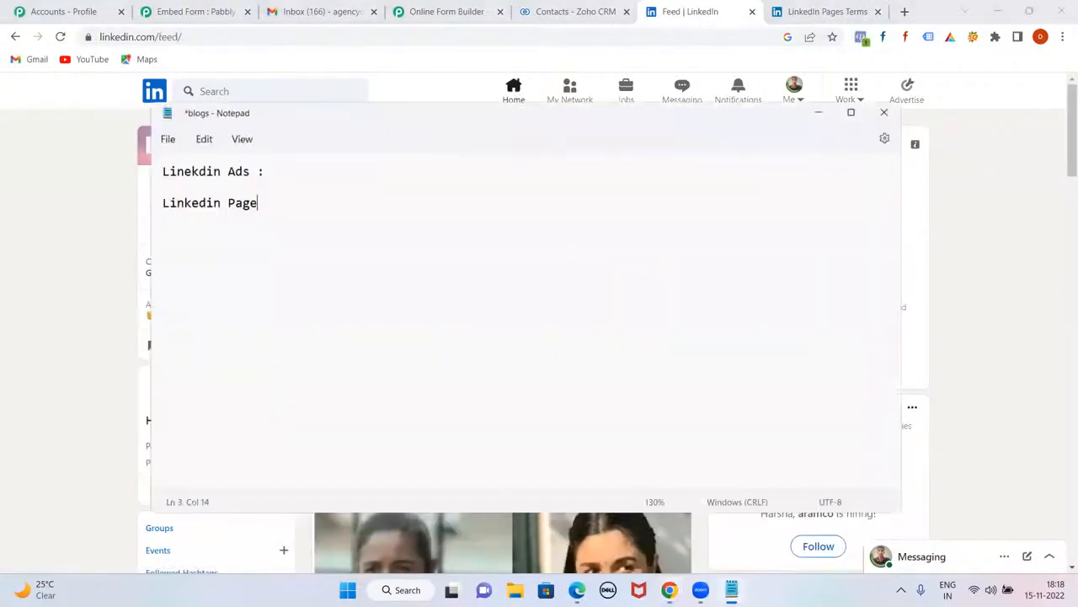
left_click(280, 172)
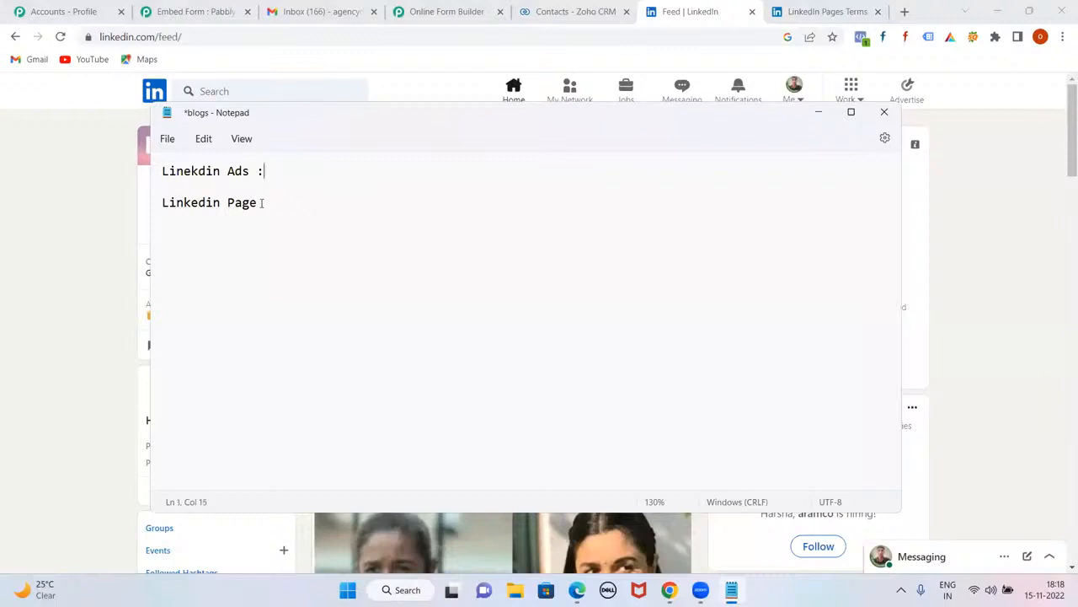
left_click(262, 202)
left_click(818, 117)
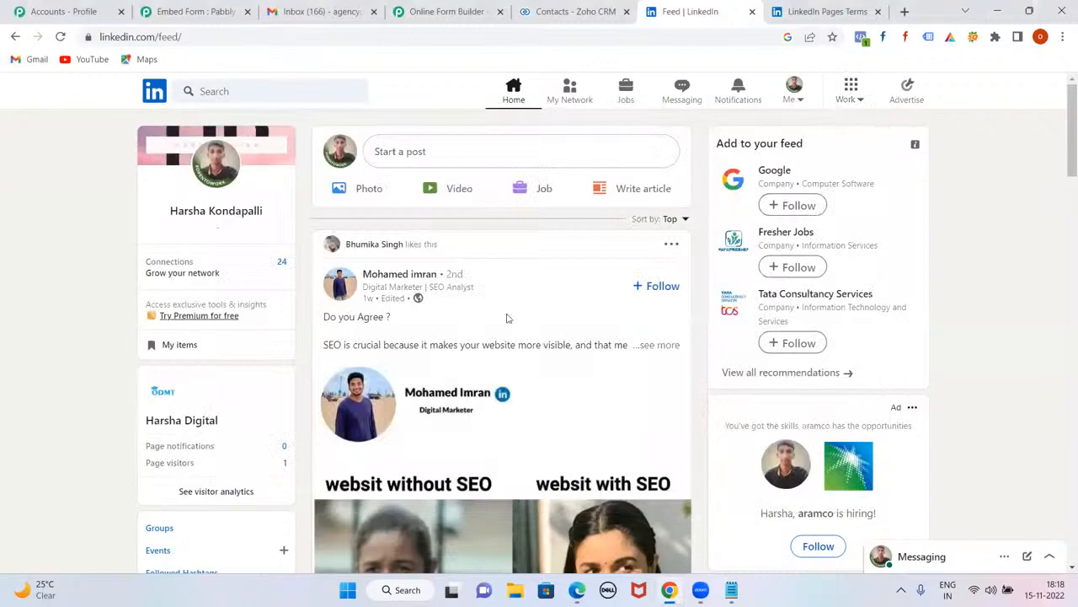
Look through LinkedIn's work products, open the advertising Campaign Manager and review its detailed account list
left_click(863, 98)
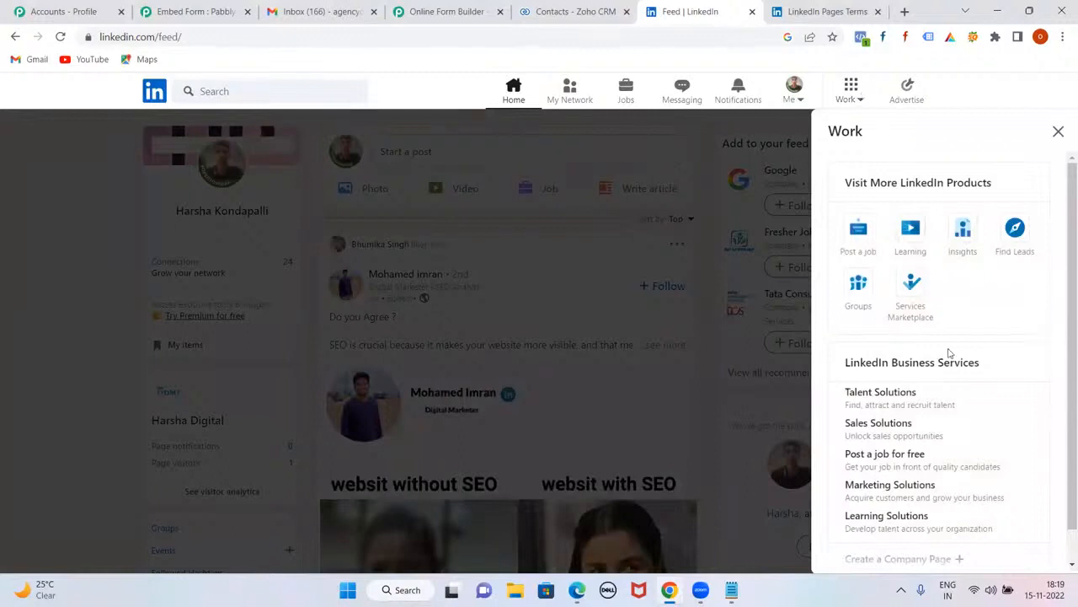
scroll(949, 353, "down", 1)
scroll(949, 353, "up", 1)
left_click(907, 99)
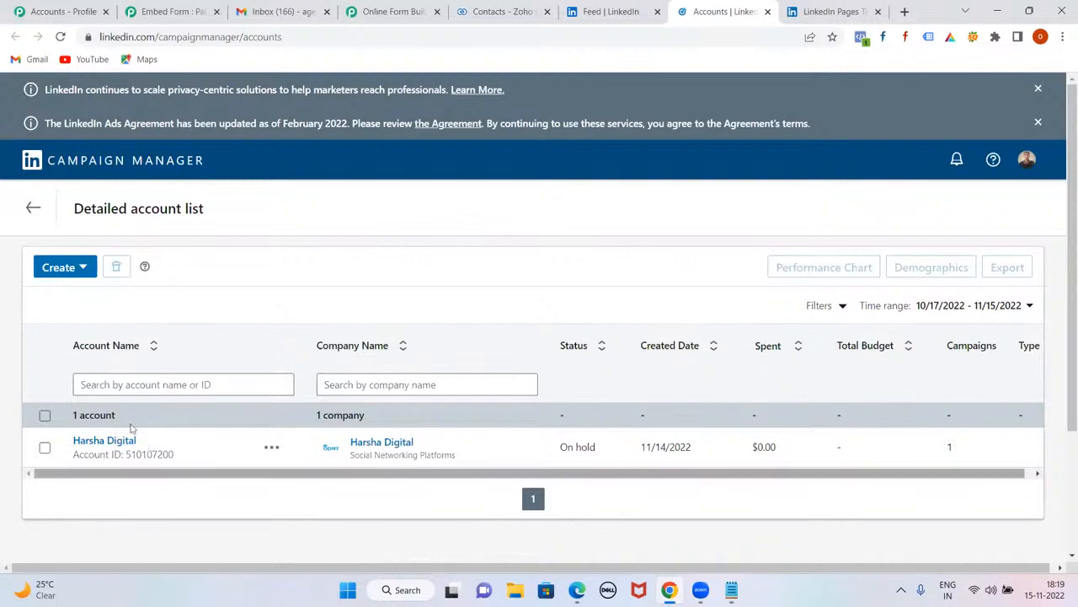
scroll(264, 278, "down", 2)
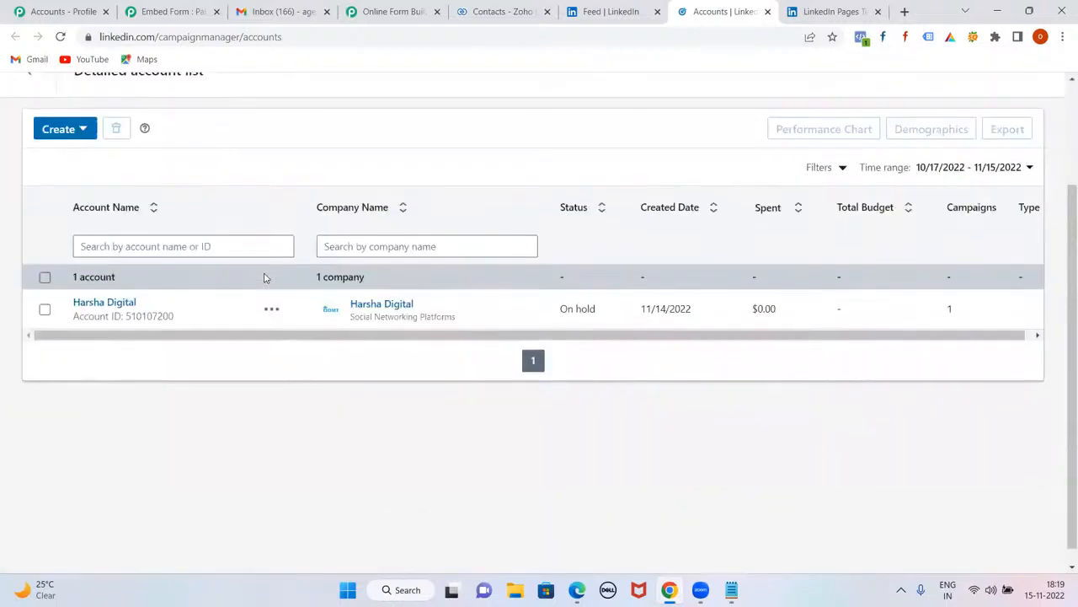
scroll(264, 278, "up", 2)
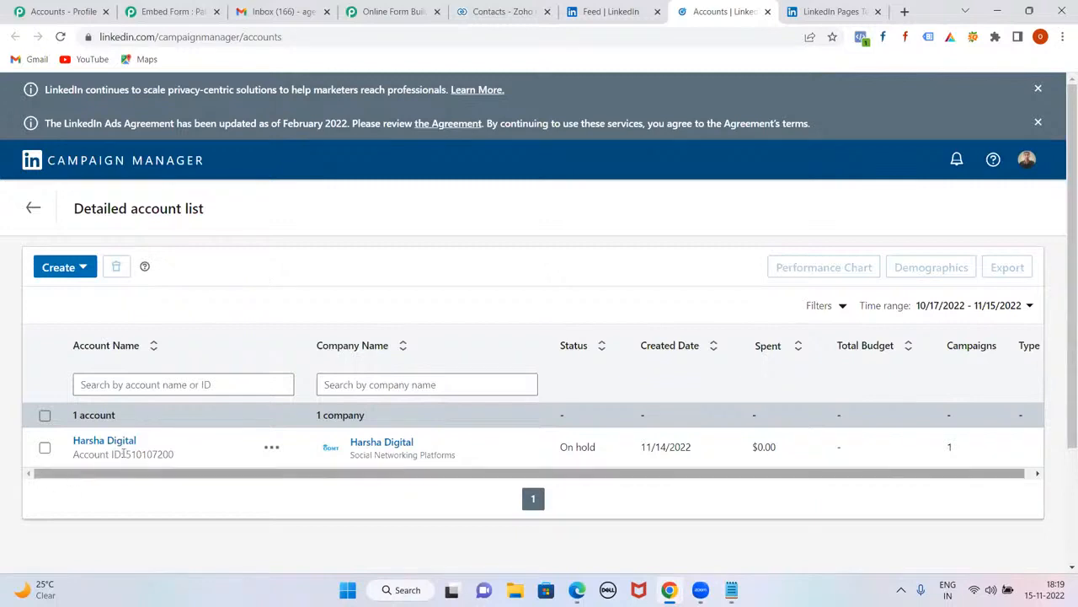
Start creating a new ad account and name it with the trainer's first name followed by "Ad Account"
left_click(81, 278)
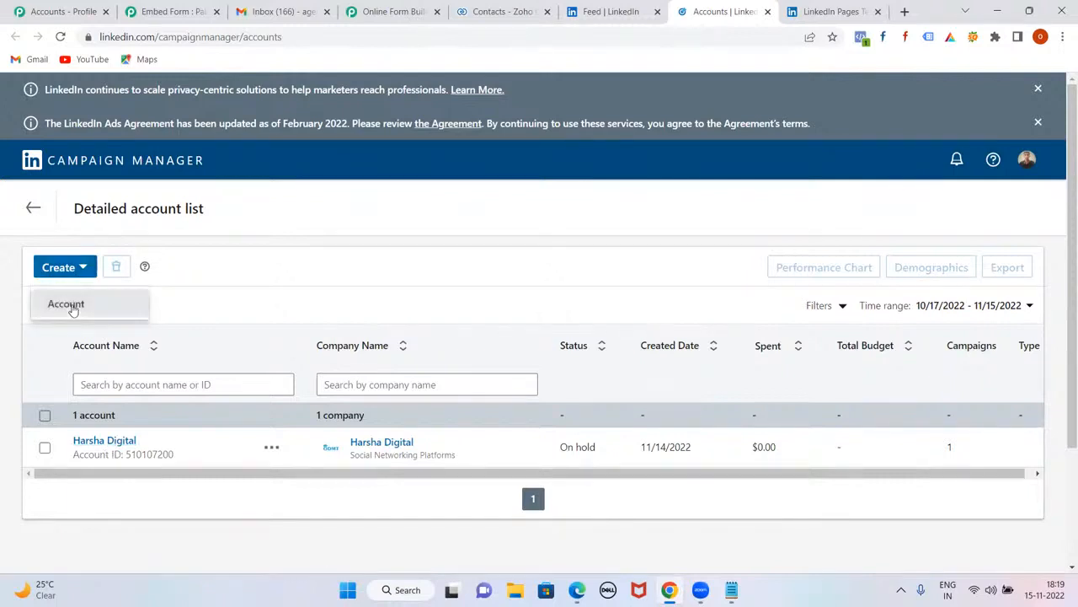
left_click(72, 308)
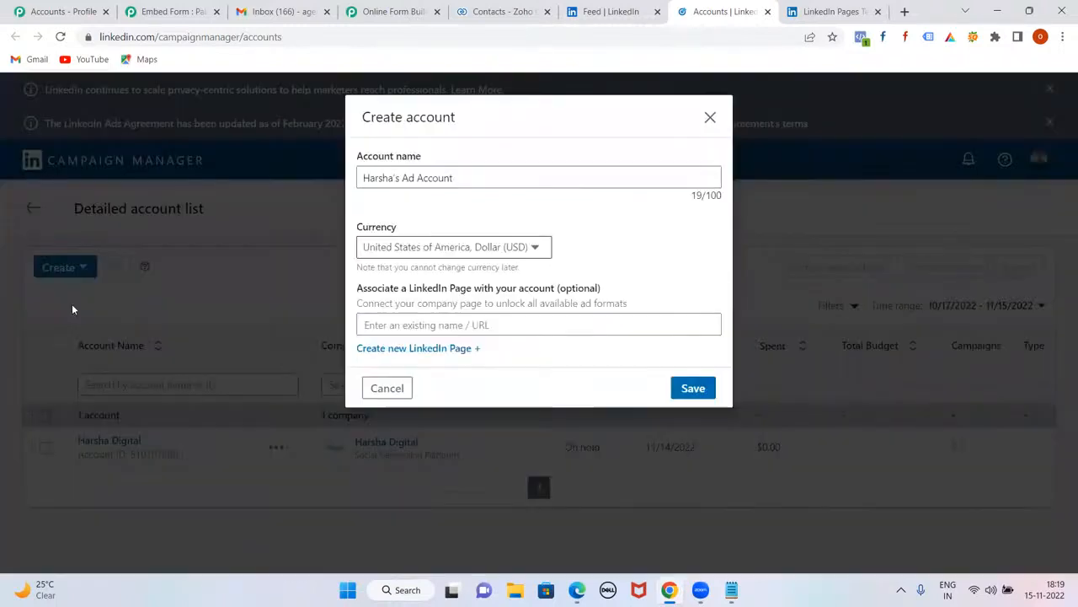
triple_click(482, 184)
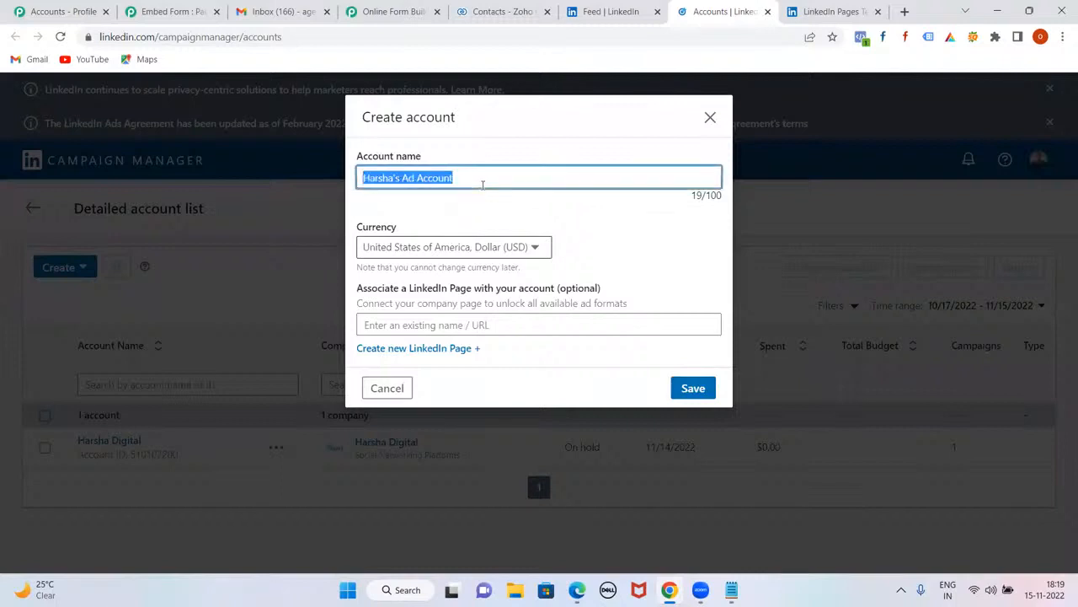
type("Subhash ")
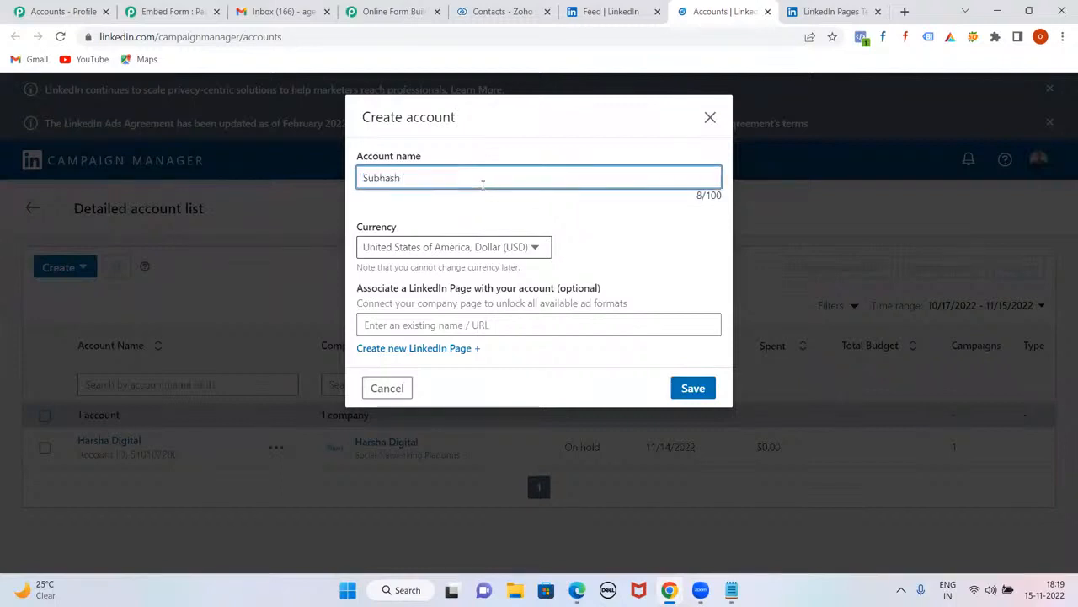
type("Ad Account")
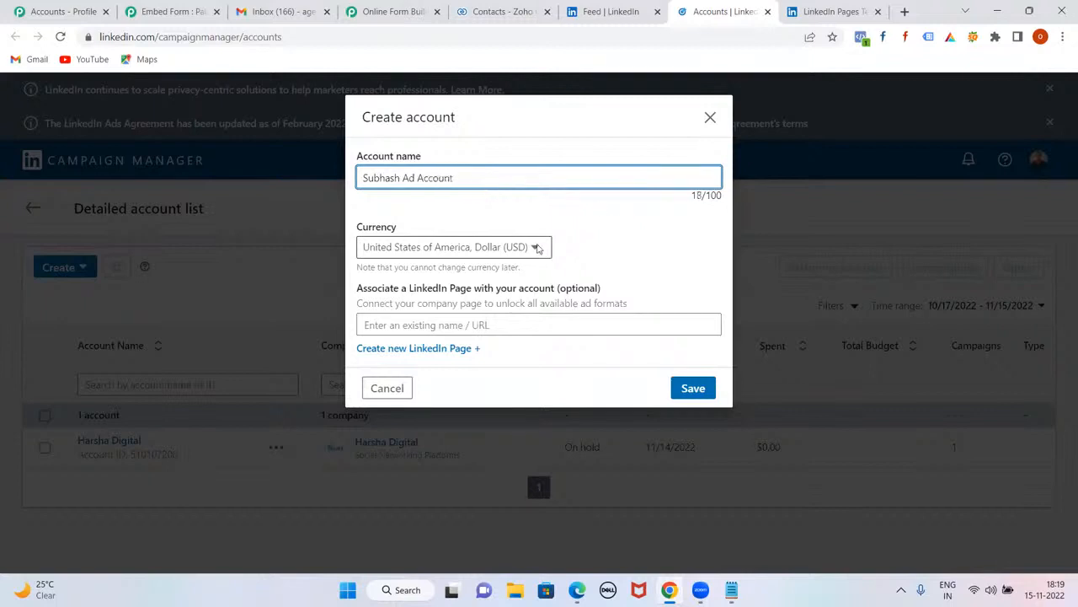
Set the new ad account's currency to India, Rupee (INR)
left_click(538, 248)
key("i")
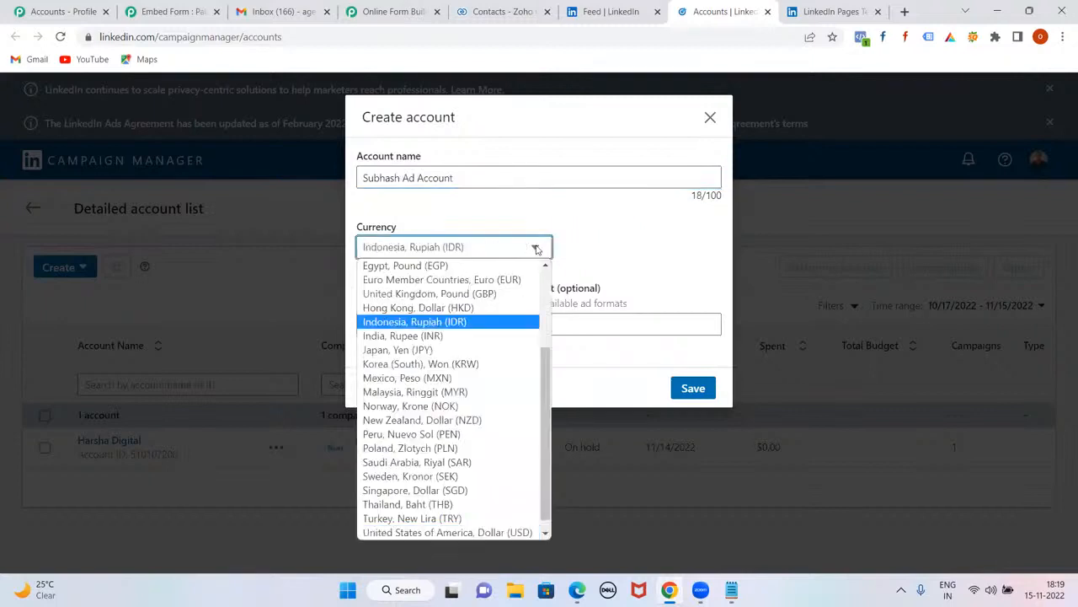
left_click(433, 336)
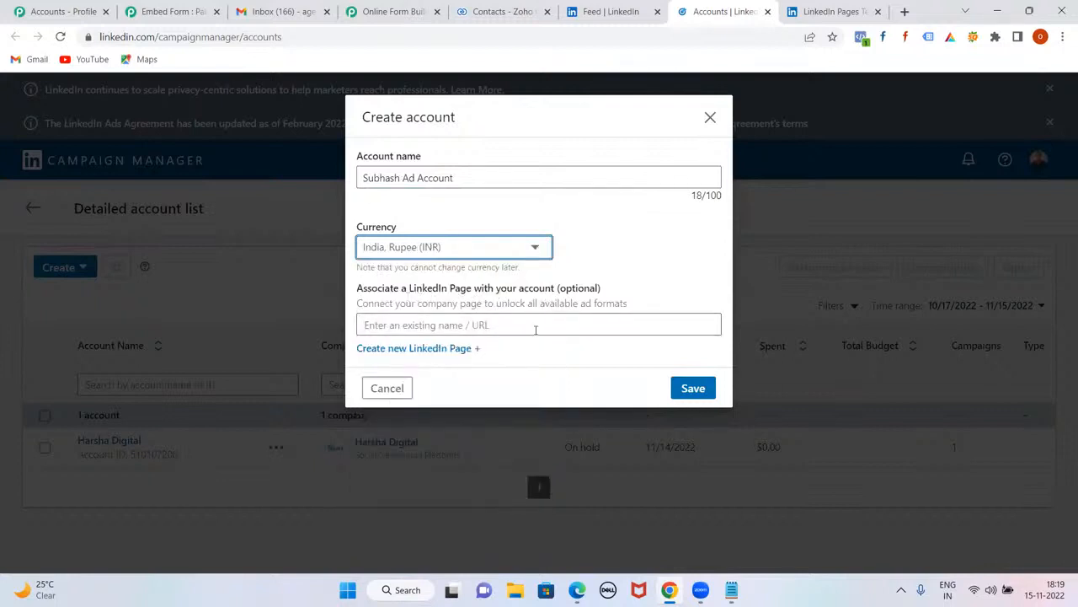
Copy the share link of the Harsha Digital page for the ad account's associated page field
left_click(485, 327)
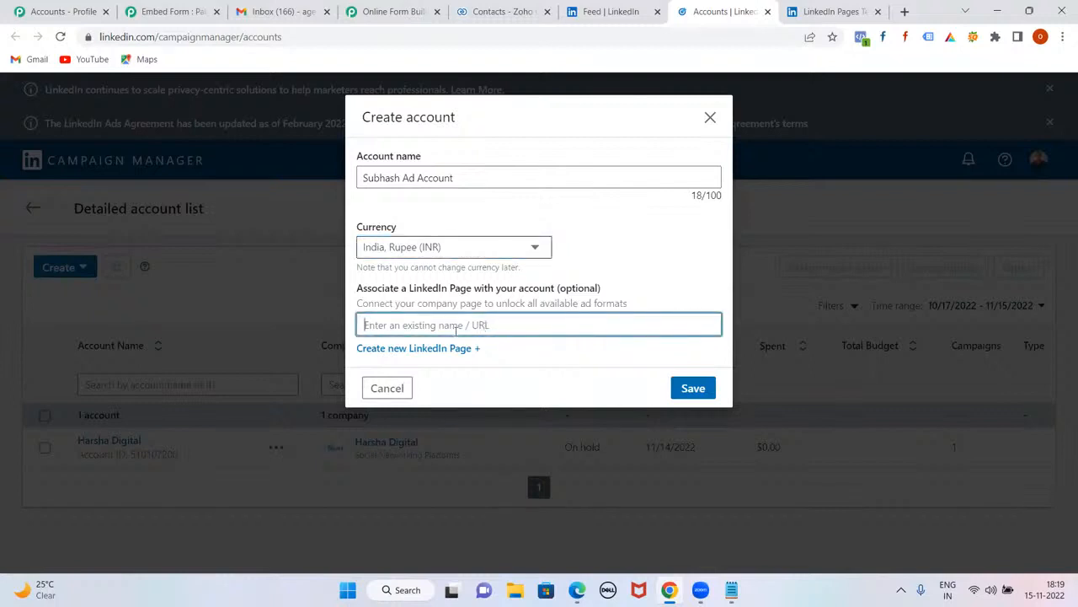
left_click(608, 12)
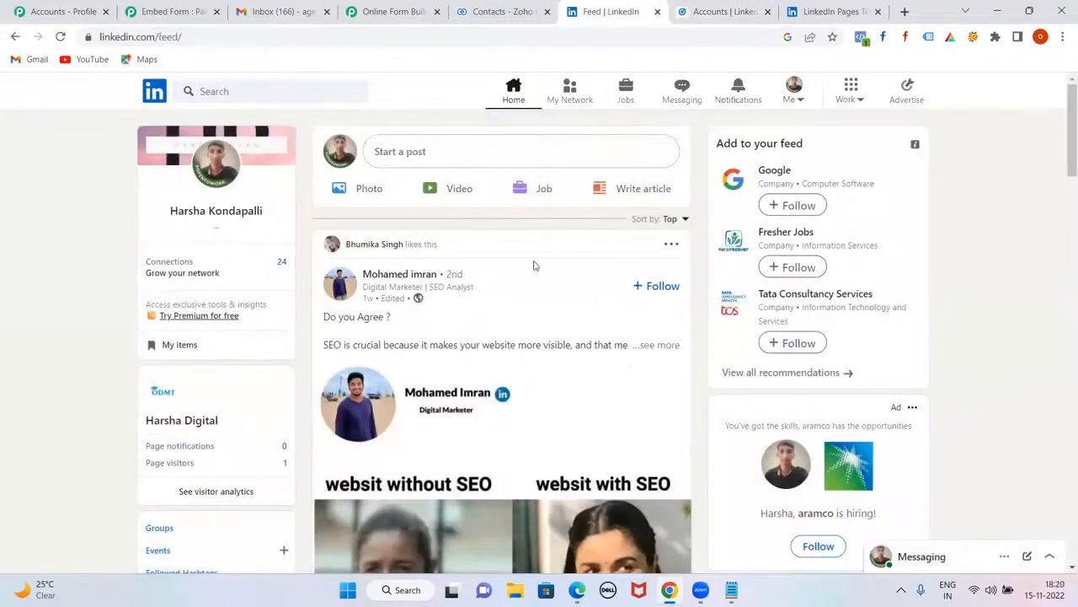
left_click(162, 395)
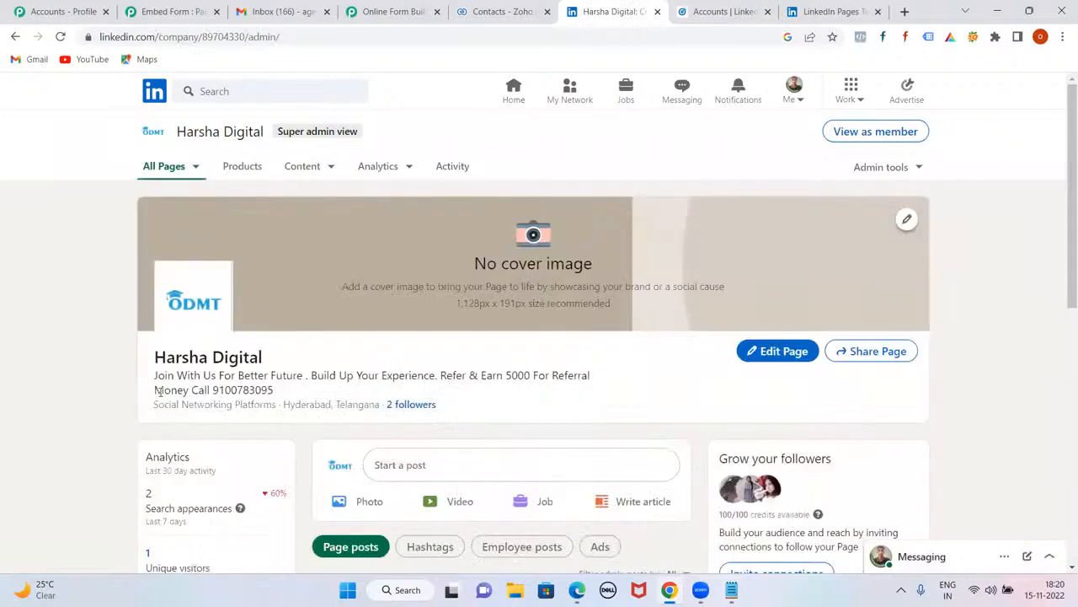
scroll(777, 259, "down", 1)
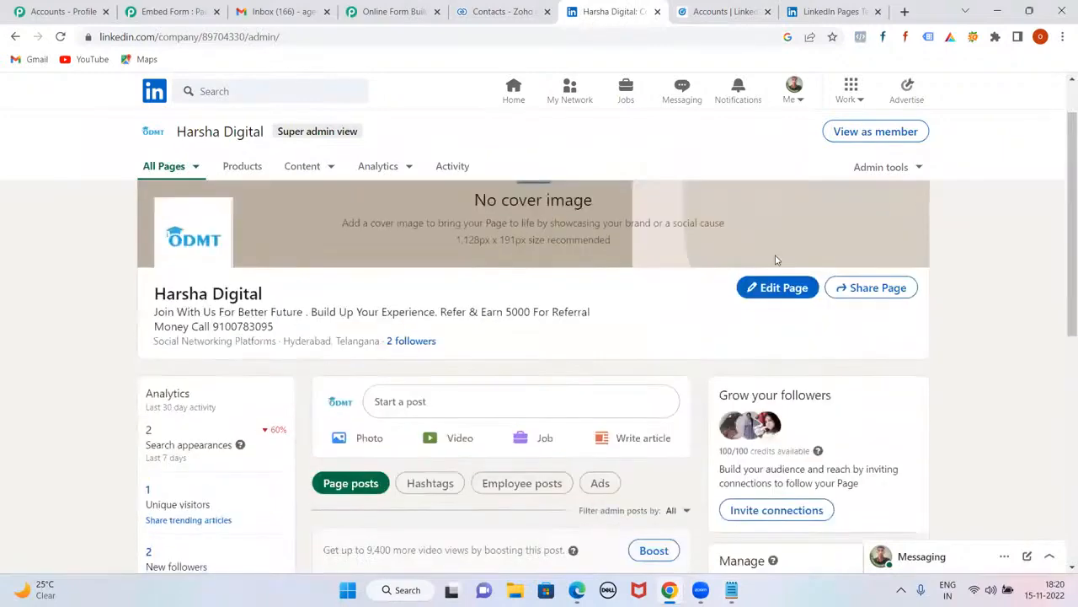
left_click(895, 288)
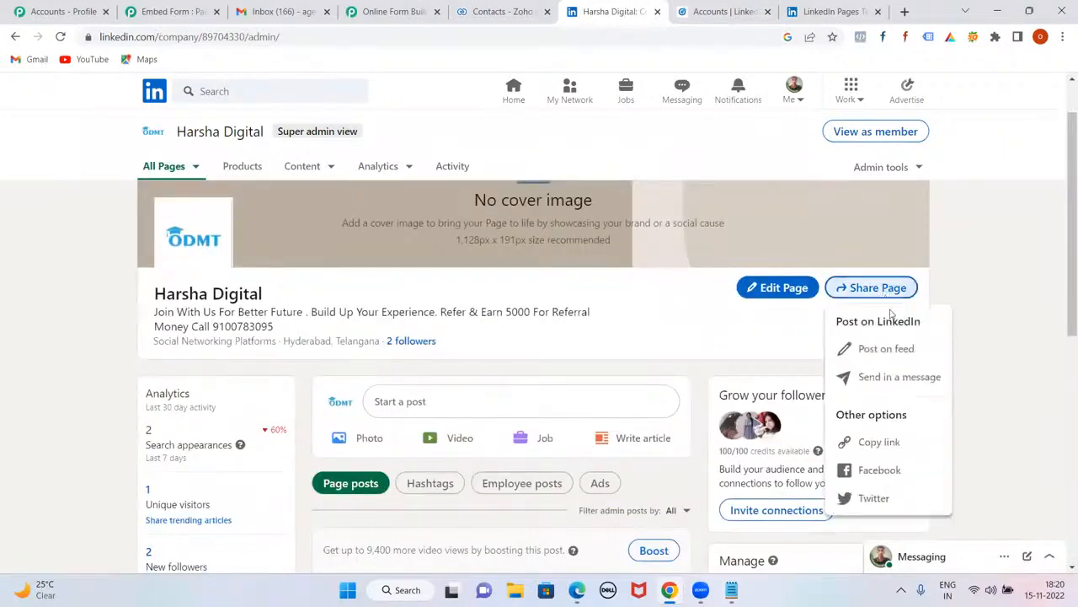
left_click(880, 442)
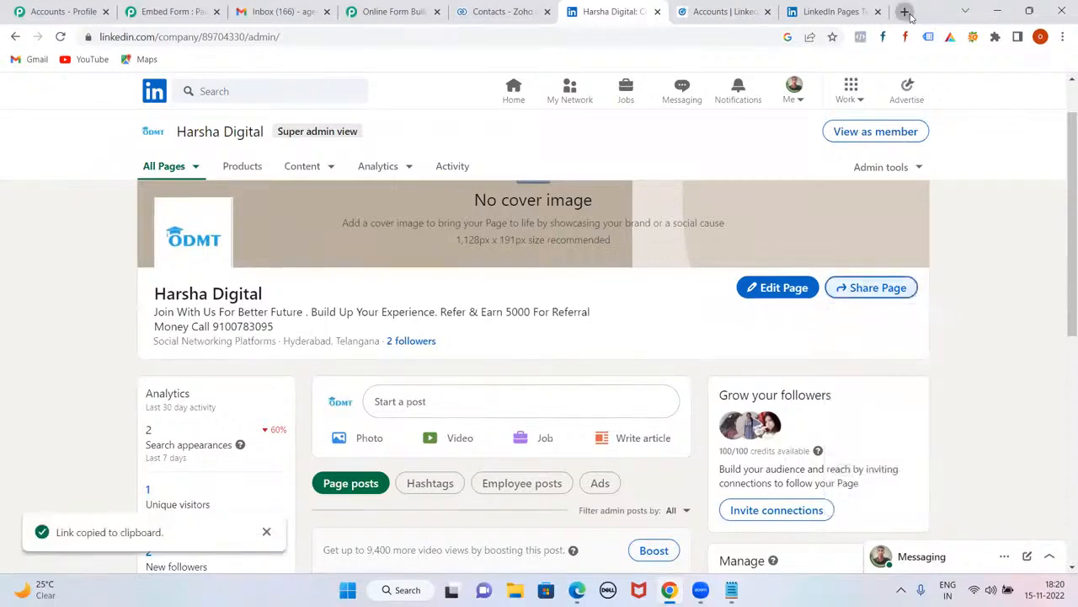
Open the copied Harsha Digital page link in a new browser tab and look over the page
left_click(905, 12)
key("ctrl+v")
key("Return")
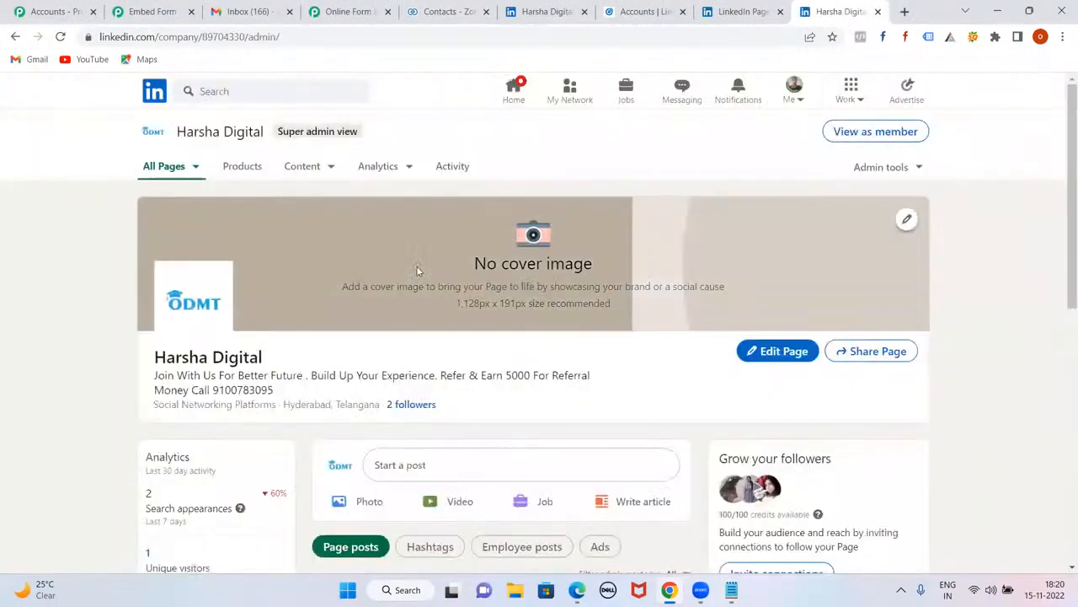
scroll(416, 270, "down", 3)
scroll(416, 265, "up", 3)
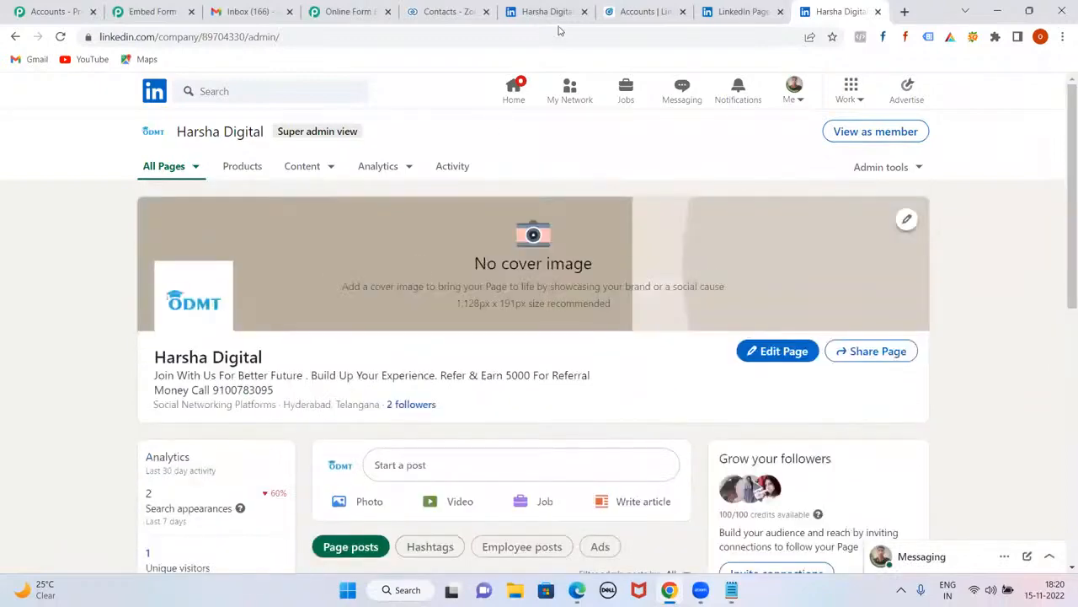
left_click(541, 10)
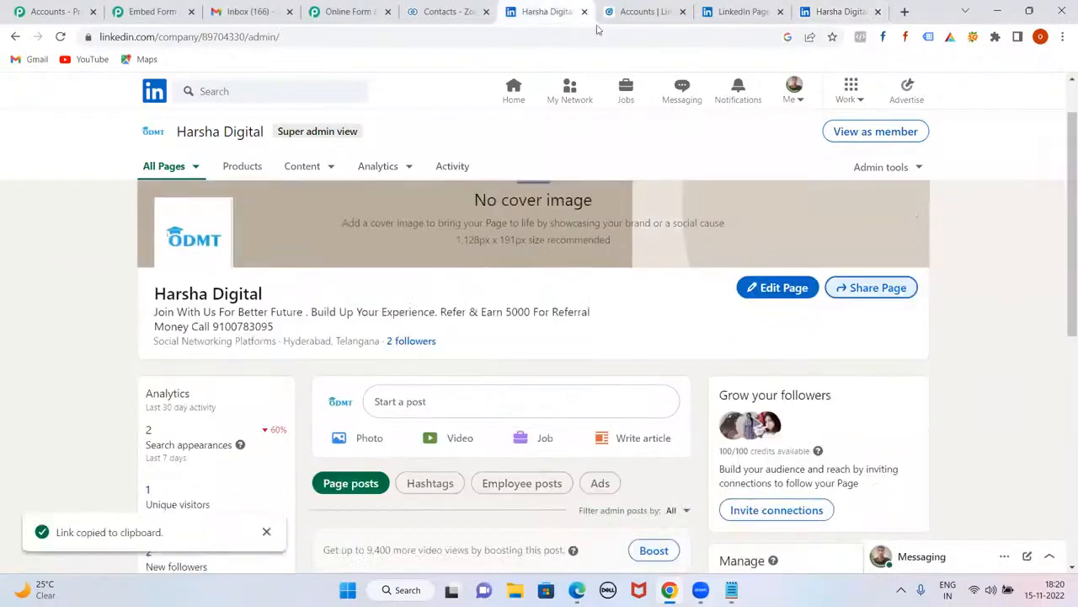
left_click(623, 11)
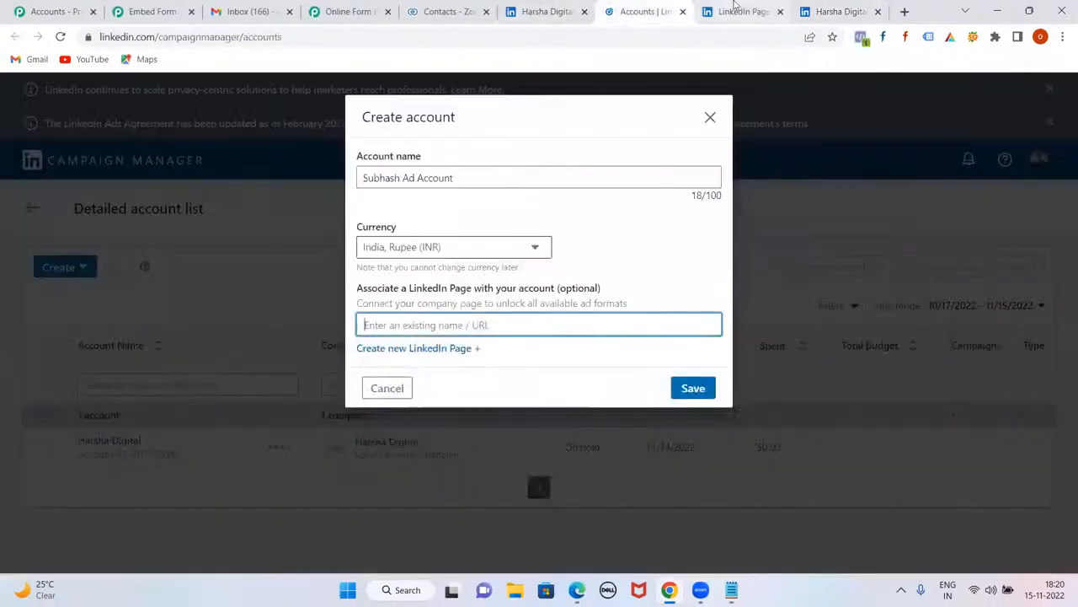
left_click(741, 12)
left_click(849, 9)
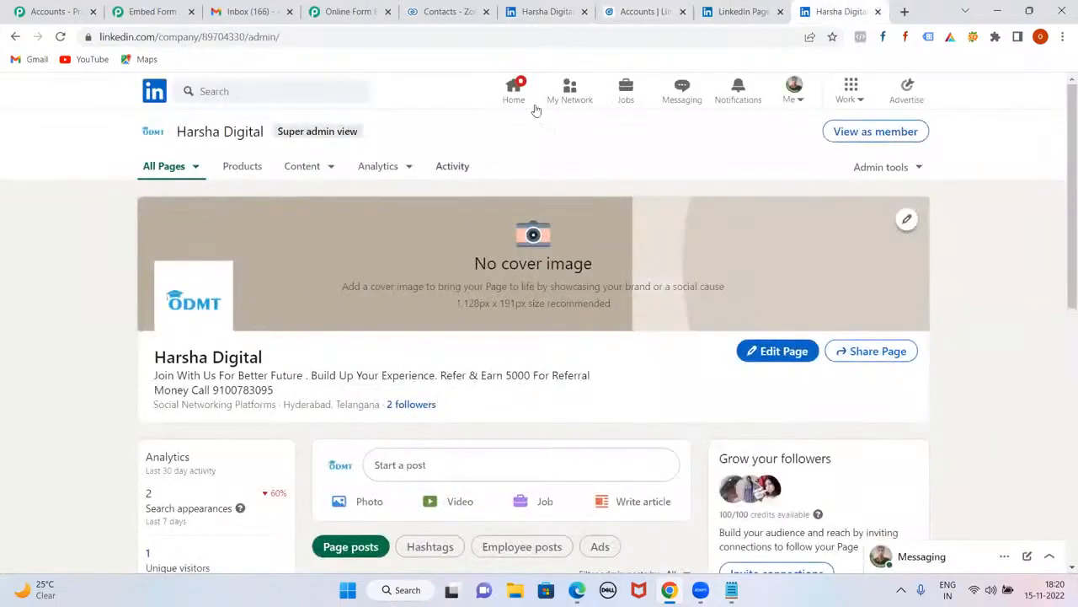
left_click(198, 169)
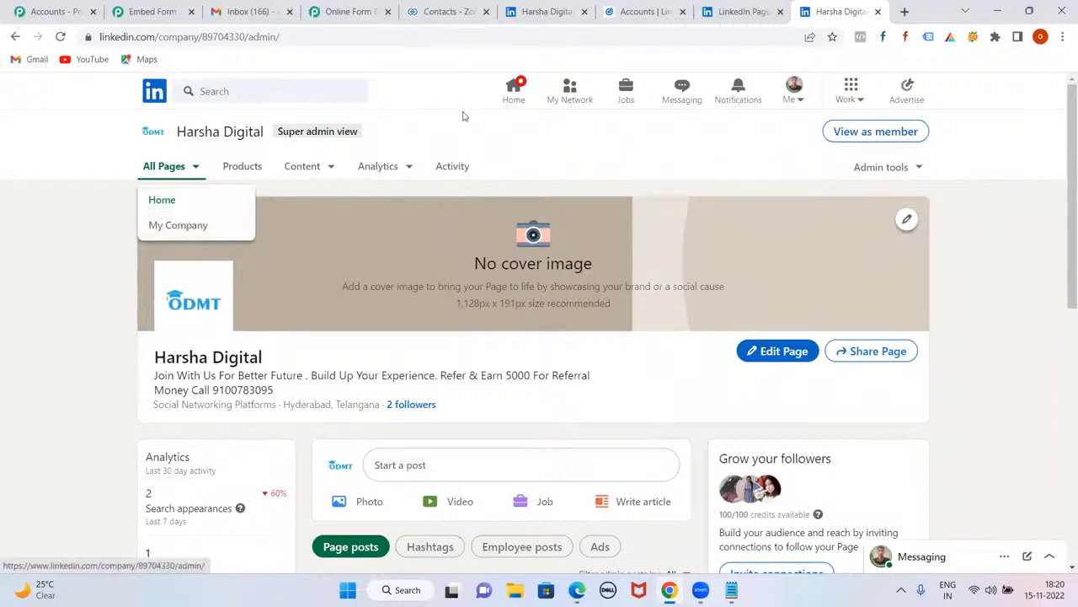
Open the Digital Marketing Course by ODMT page from the home feed and copy its share link
left_click(516, 89)
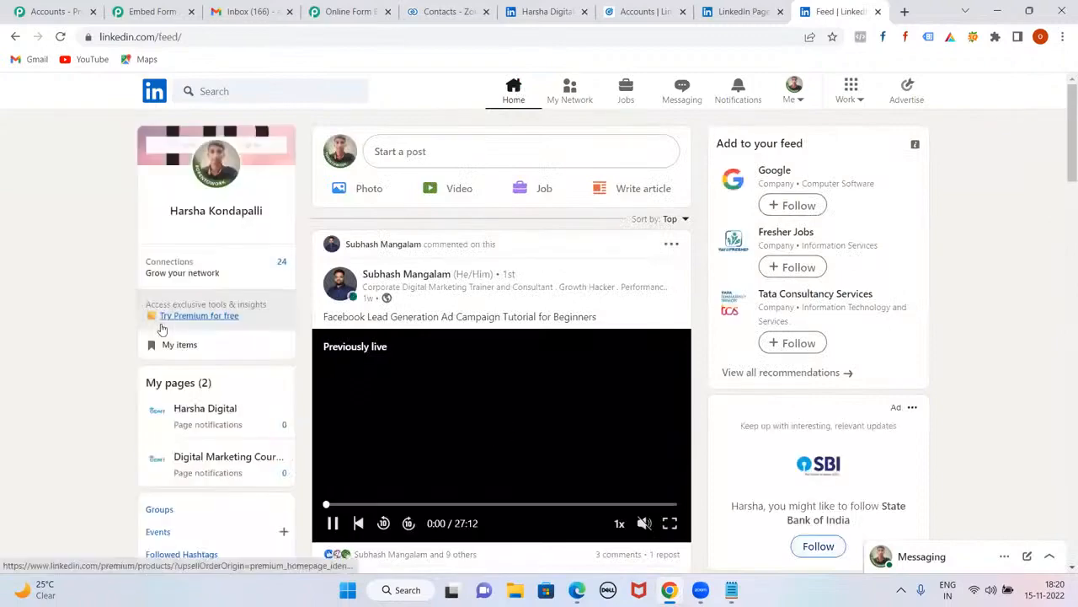
scroll(160, 327, "down", 1)
left_click(217, 384)
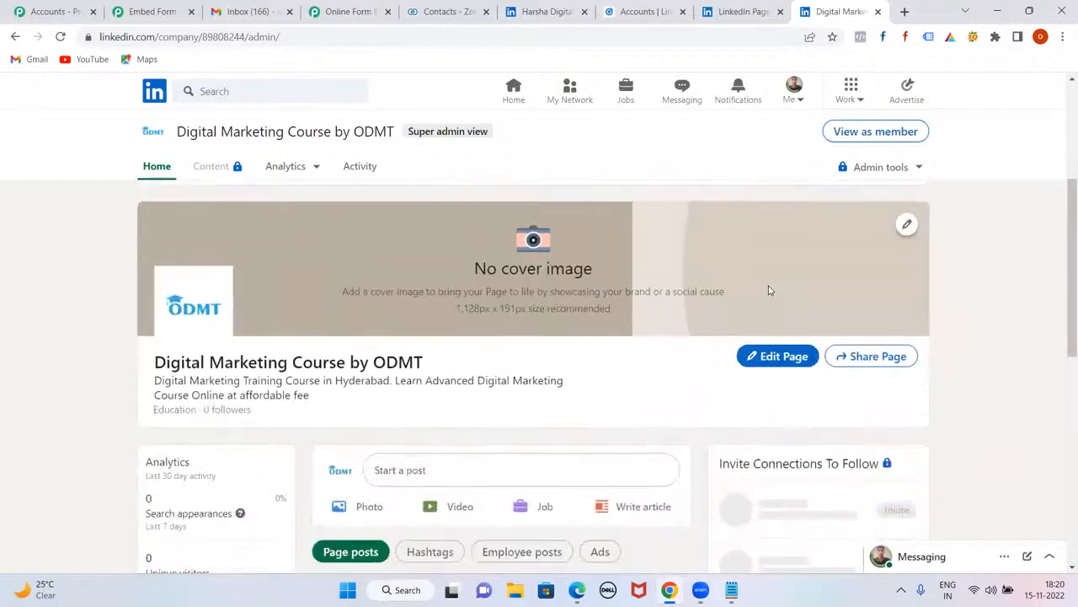
left_click(871, 353)
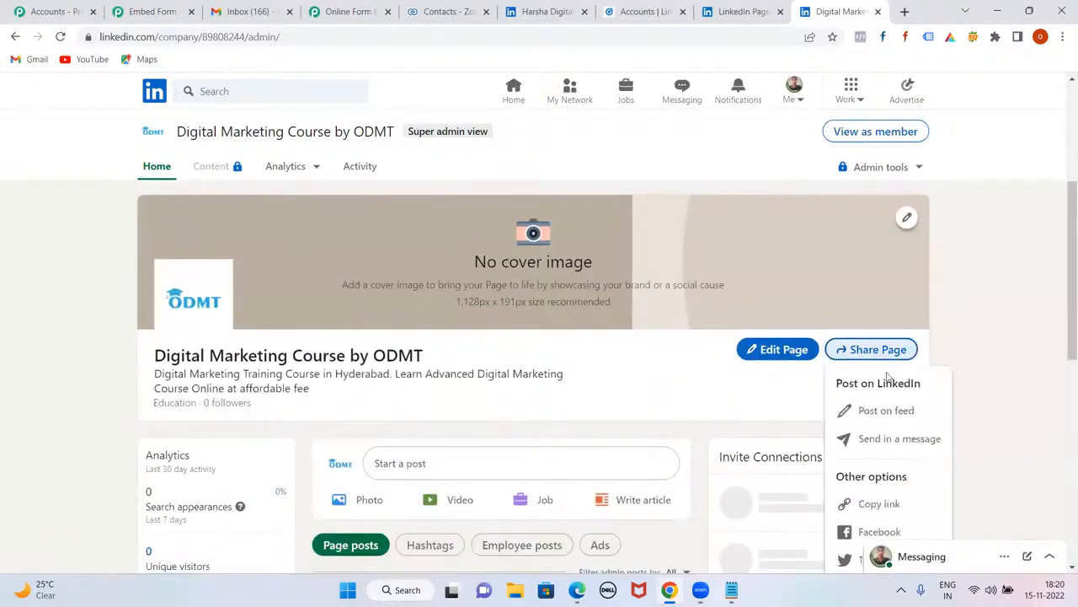
left_click(879, 503)
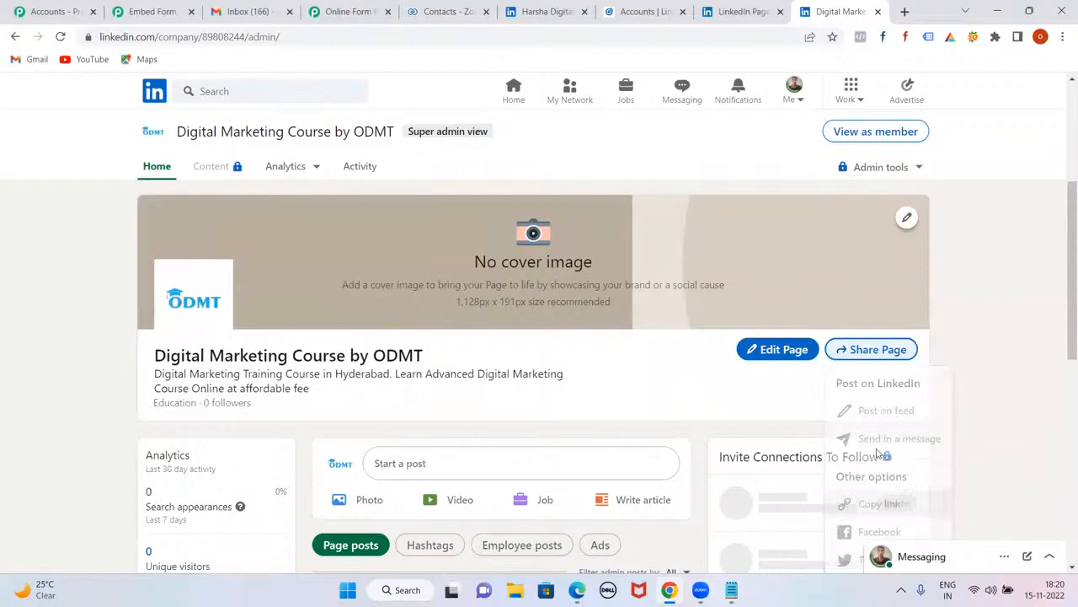
left_click(904, 11)
key("ctrl+v")
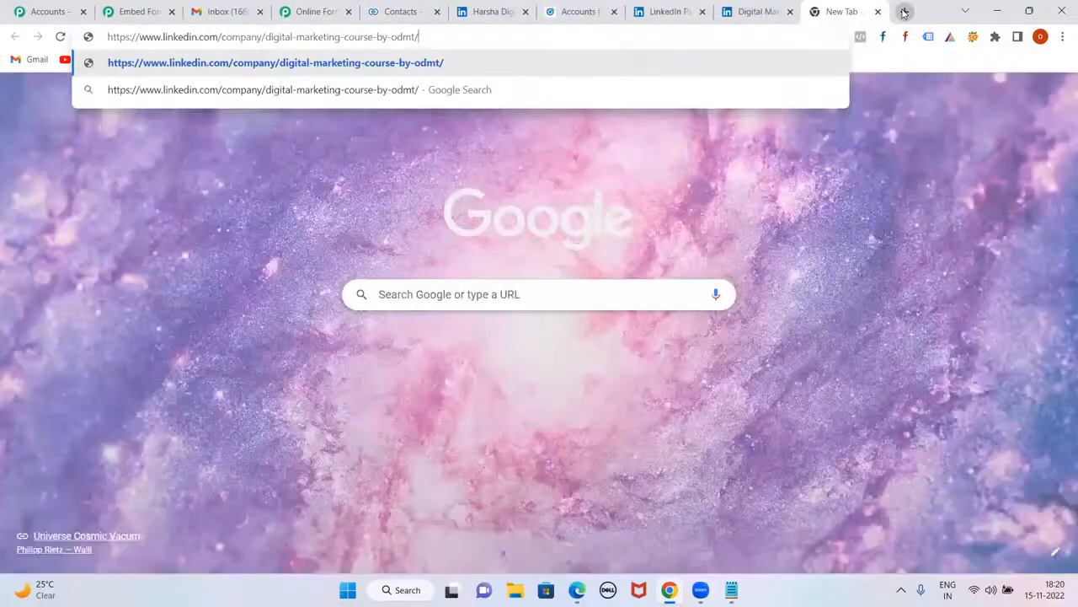
key("Return")
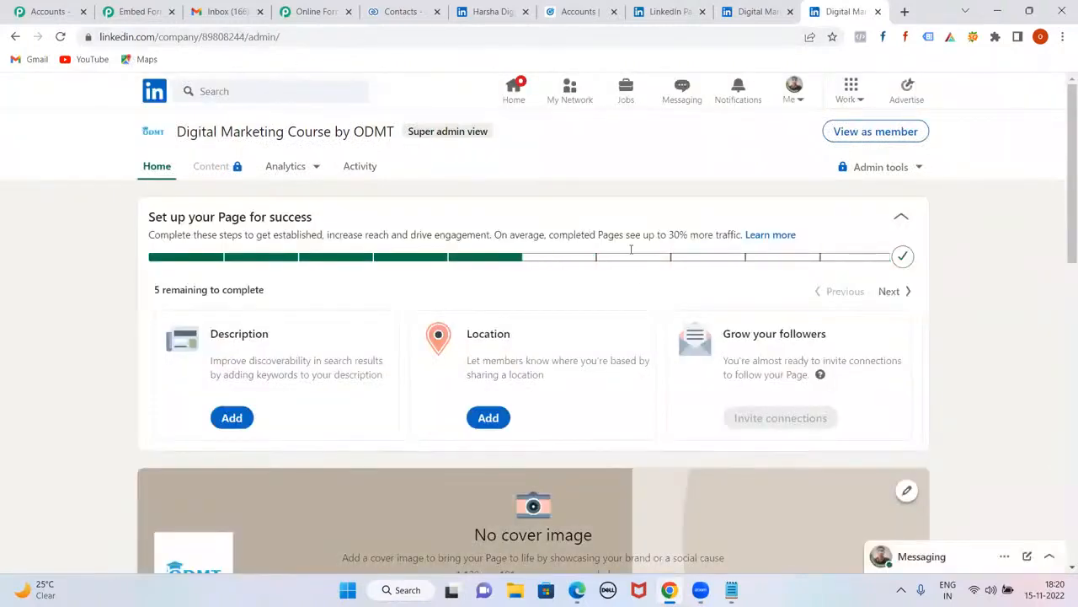
Switch to Microsoft Edge and open the copied ODMT course page link there to see the public page
left_click(578, 586)
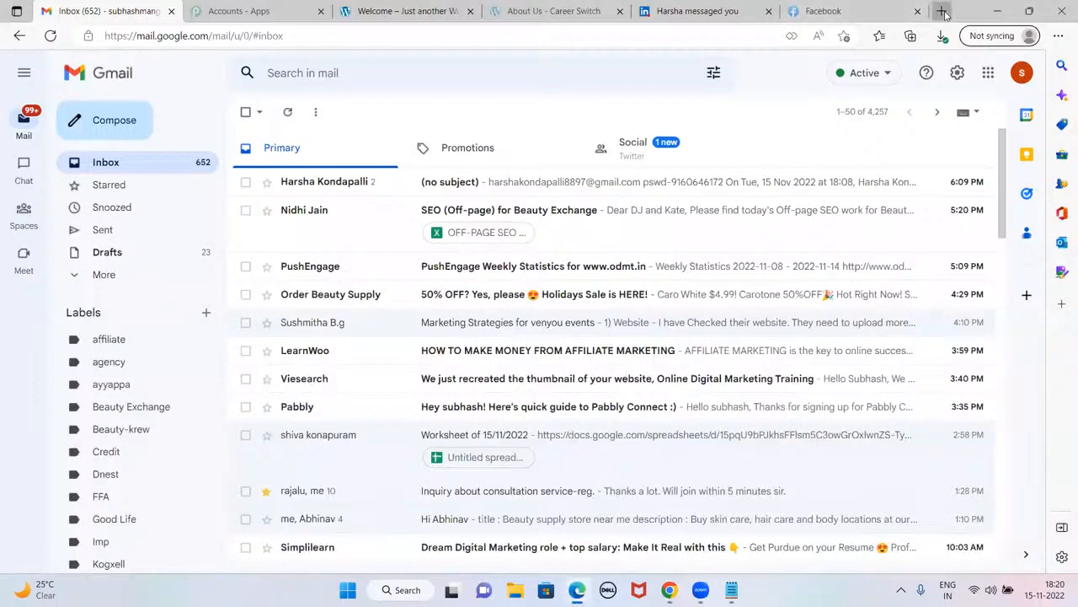
left_click(943, 11)
key("ctrl+v")
key("Return")
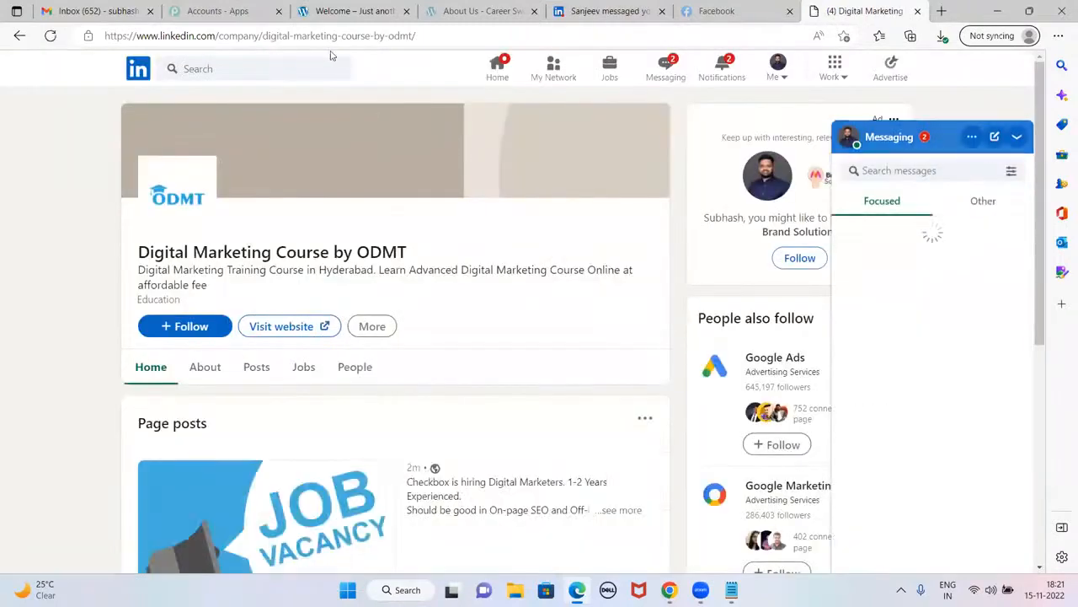
Select the ODMT page's URL in Microsoft Edge and return to the Create account form of Campaign Manager in Chrome
left_click(439, 36)
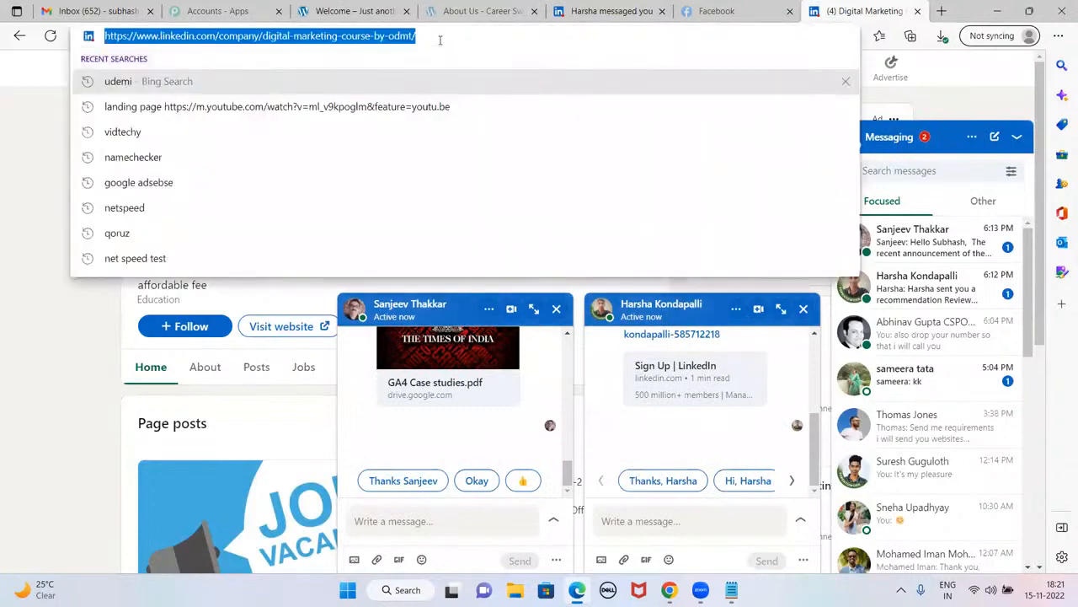
left_click(669, 590)
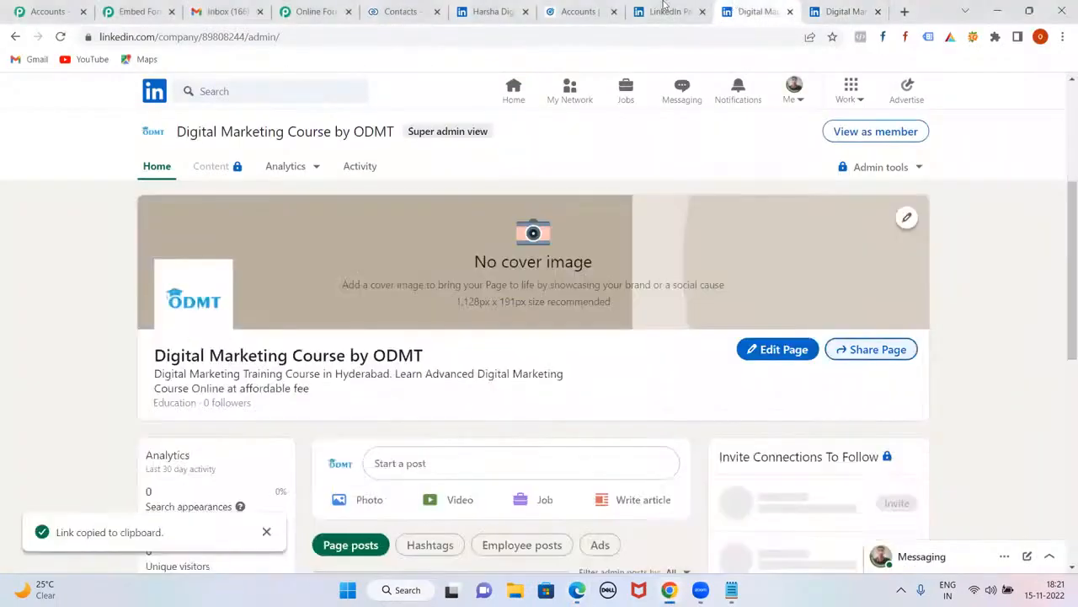
left_click(663, 10)
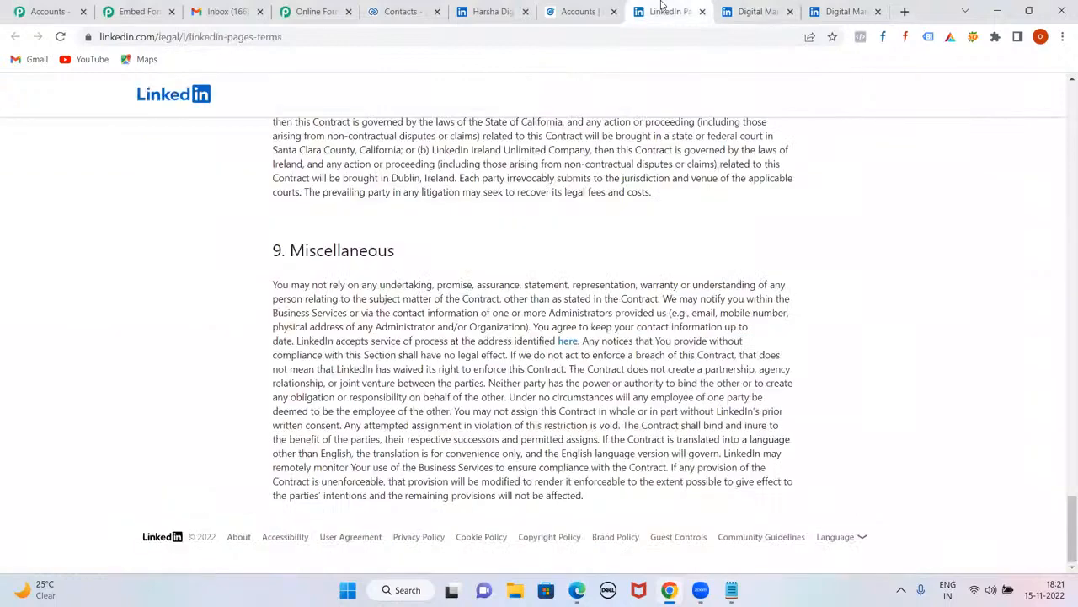
left_click(586, 10)
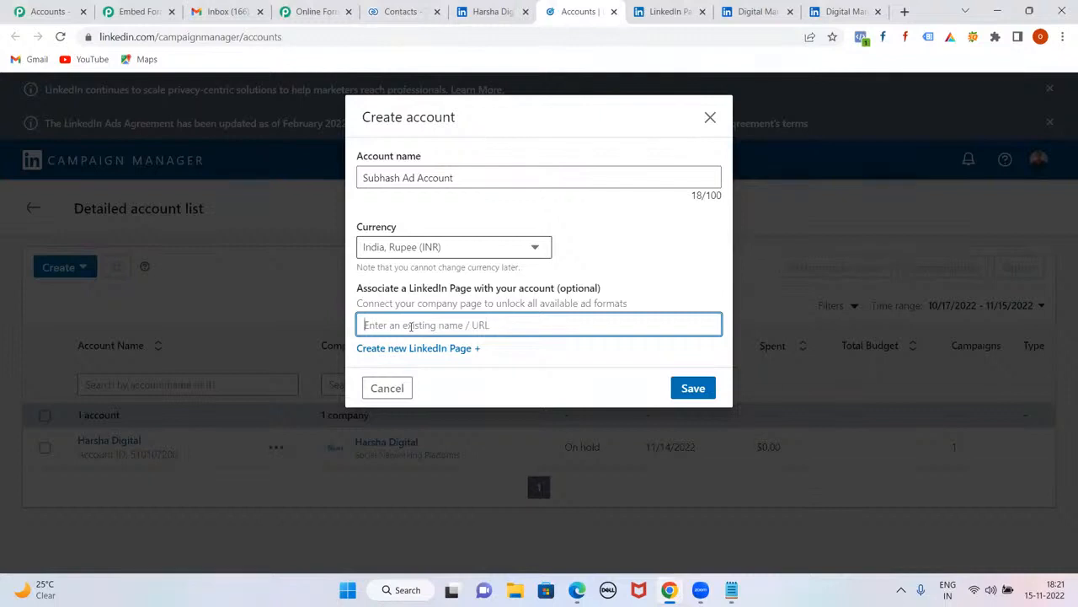
Try finding the LinkedIn page to associate by the name "digital vidya", and clear that entry
type("digital va")
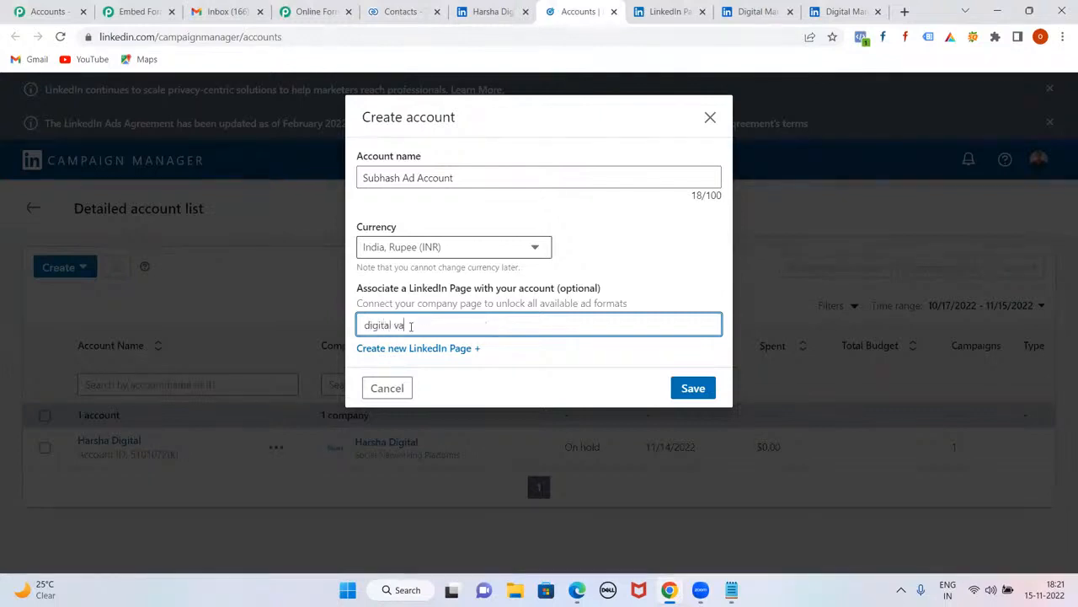
key("BackSpace")
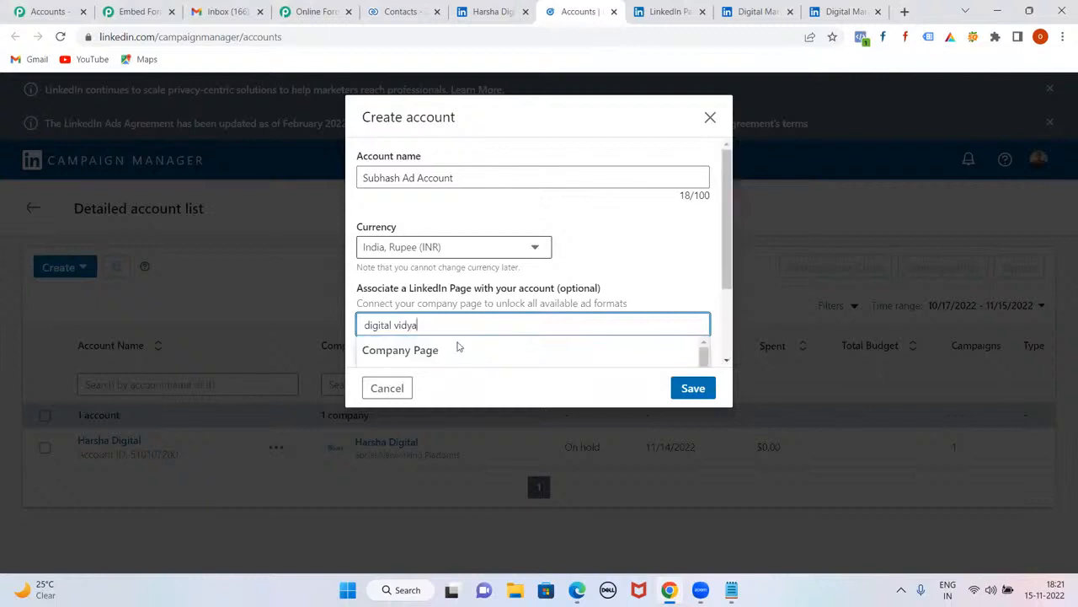
scroll(458, 347, "down", 1)
key("BackSpace")
key("BackSpace")
key("BackSpace")
key("BackSpace")
key("BackSpace")
key("BackSpace")
key("BackSpace")
key("BackSpace")
key("BackSpace")
key("BackSpace")
key("BackSpace")
key("BackSpace")
key("BackSpace")
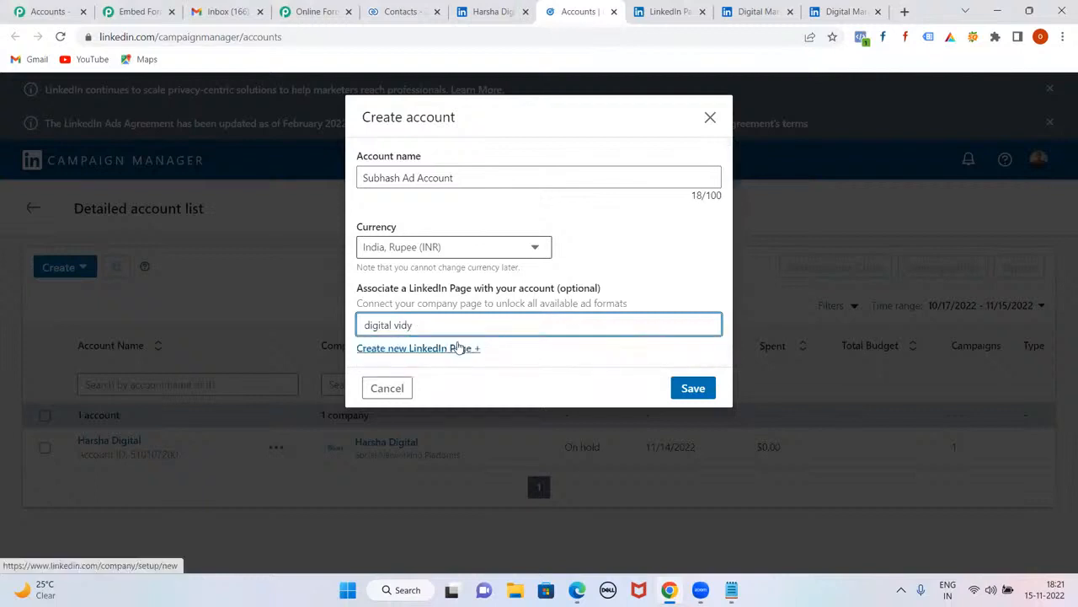
Associate the Digital Marketing Course by ODMT page with the ad account using its copied link, and save the account
key("ctrl+v")
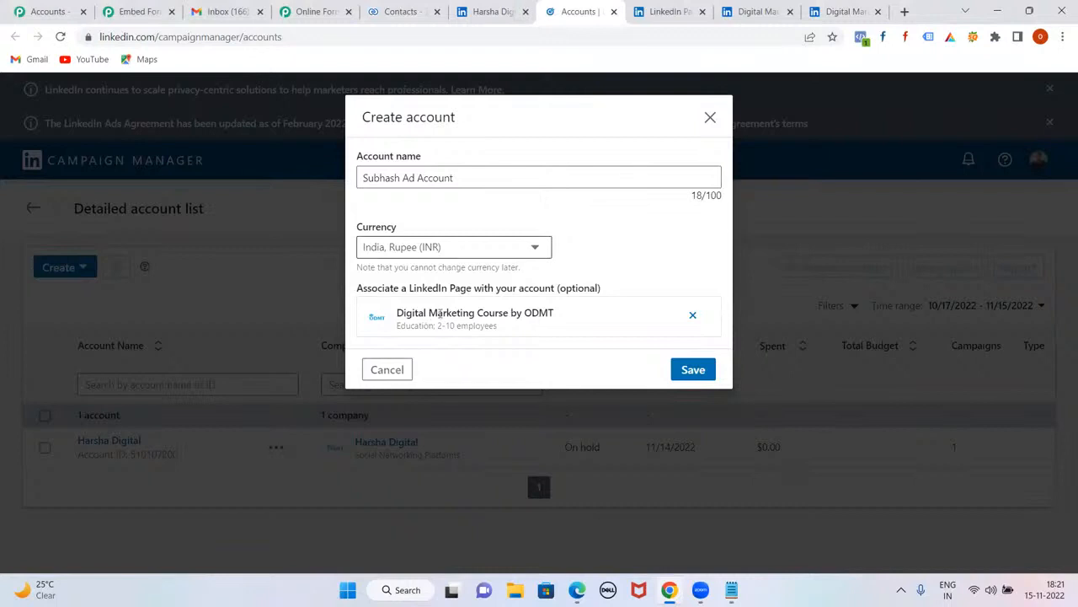
left_click(687, 372)
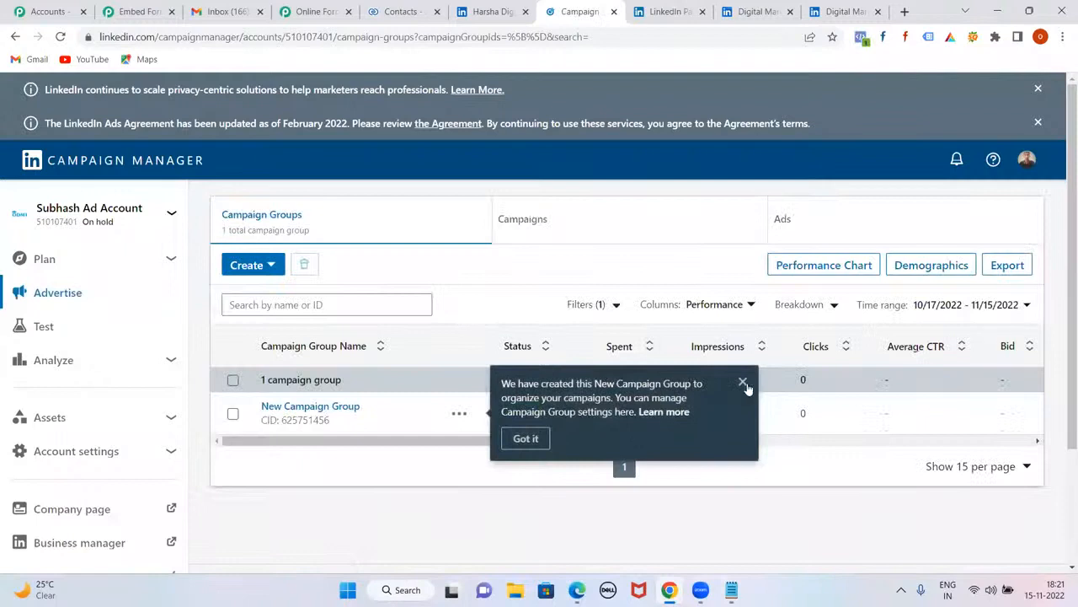
Dismiss the campaign group tip, the Ads Agreement notice and the privacy notice in the new ad account
left_click(743, 384)
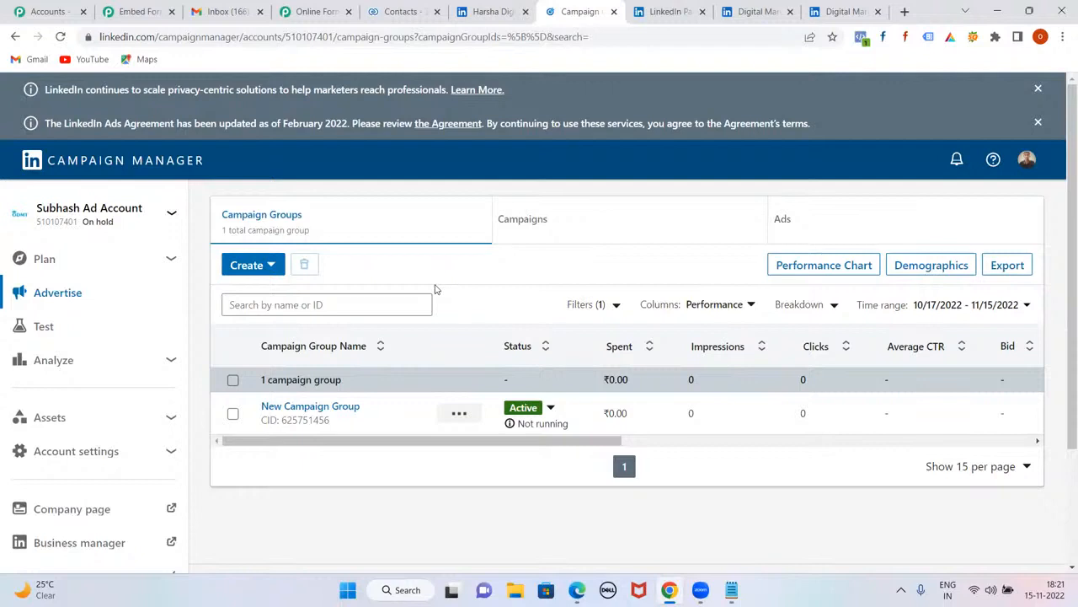
left_click(1038, 122)
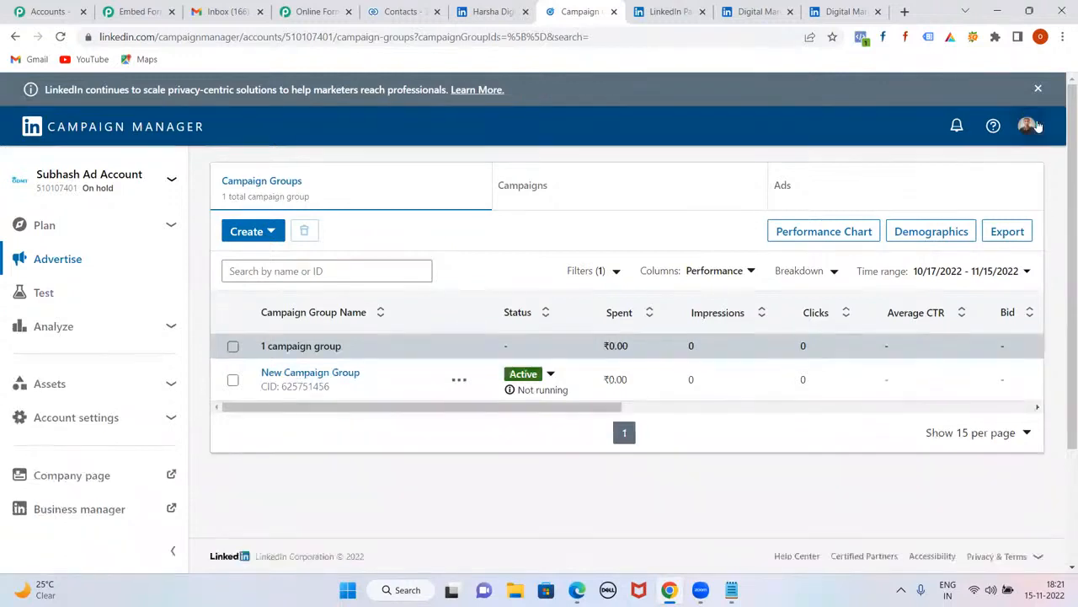
left_click(1039, 89)
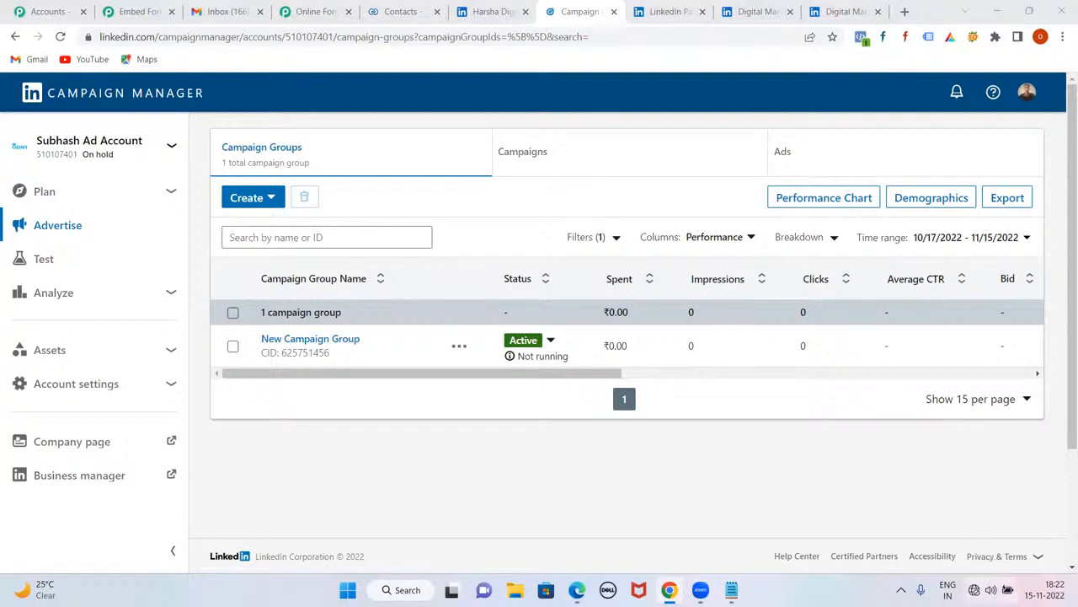
Open the list of available Wi-Fi networks in the Windows quick settings to check the connection
left_click(991, 590)
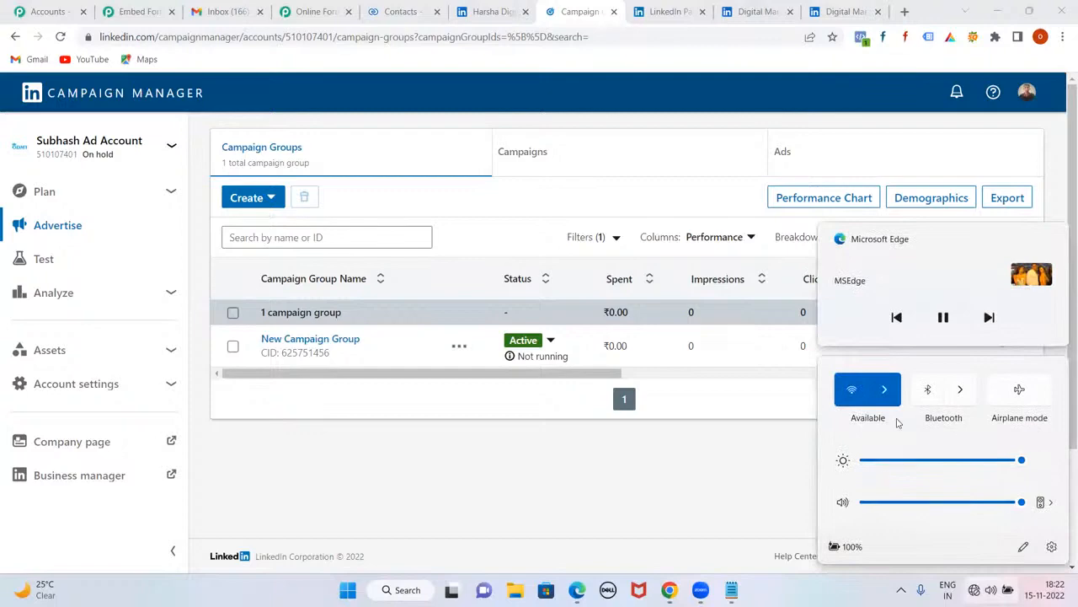
left_click(885, 389)
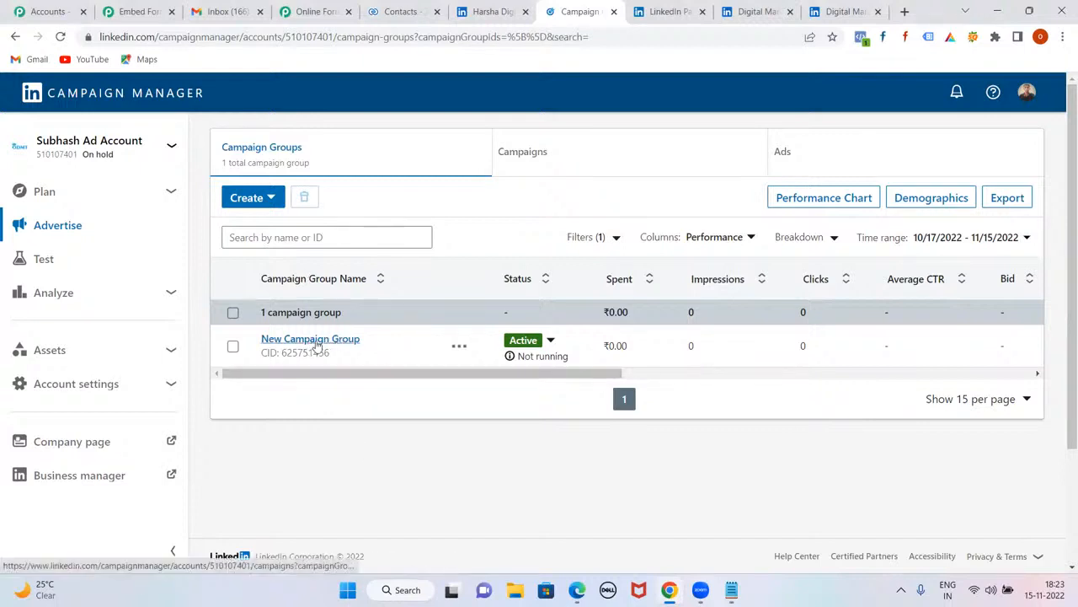
Start a new campaign inside the existing New Campaign Group and dismiss the multi-asset ad creation tip
left_click(271, 199)
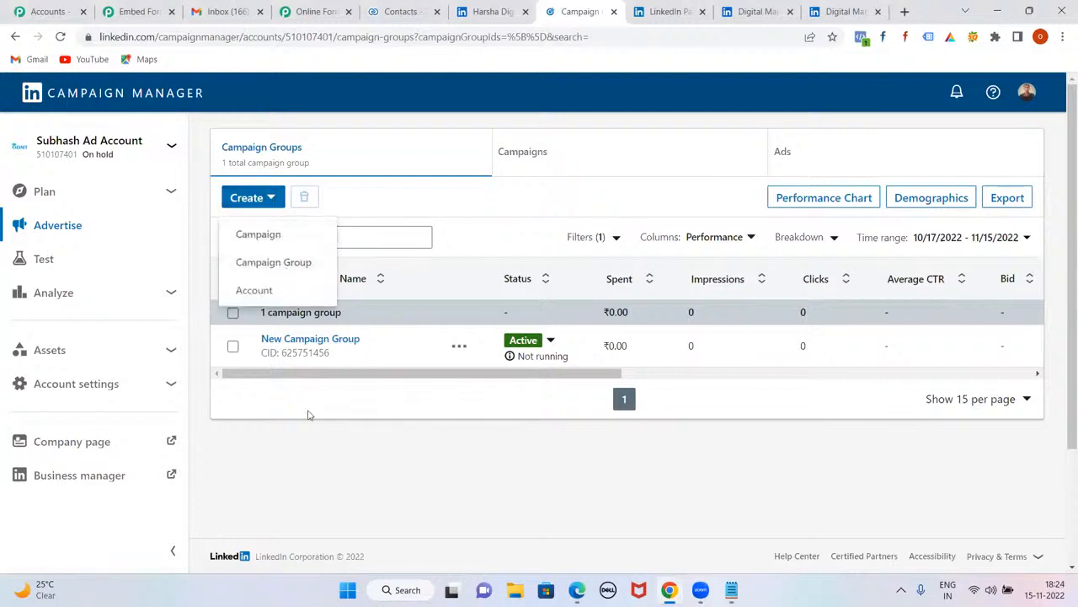
left_click(310, 447)
left_click(329, 344)
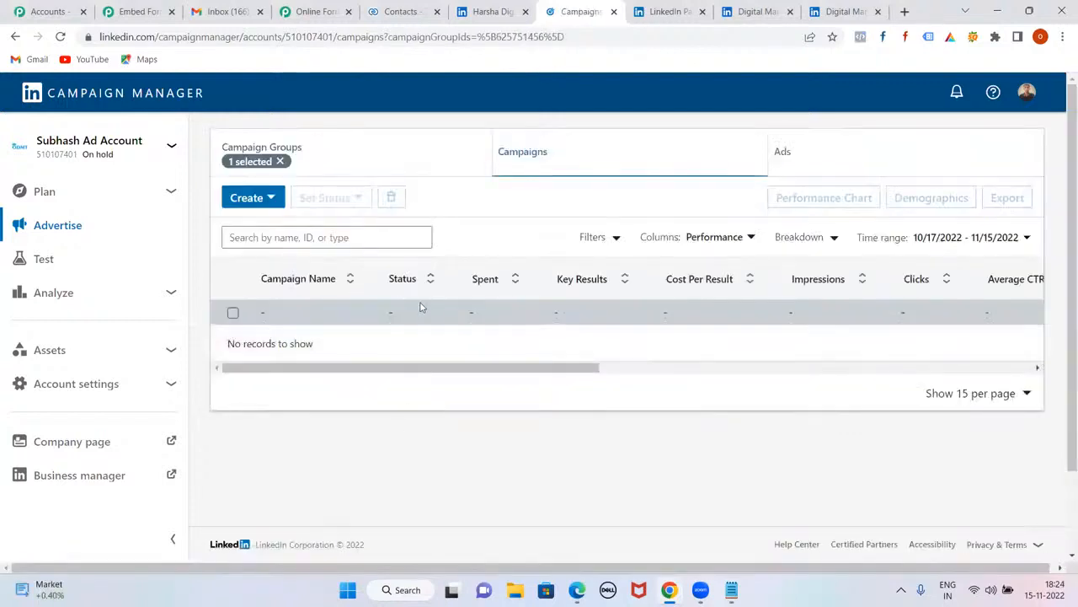
left_click(269, 199)
left_click(278, 337)
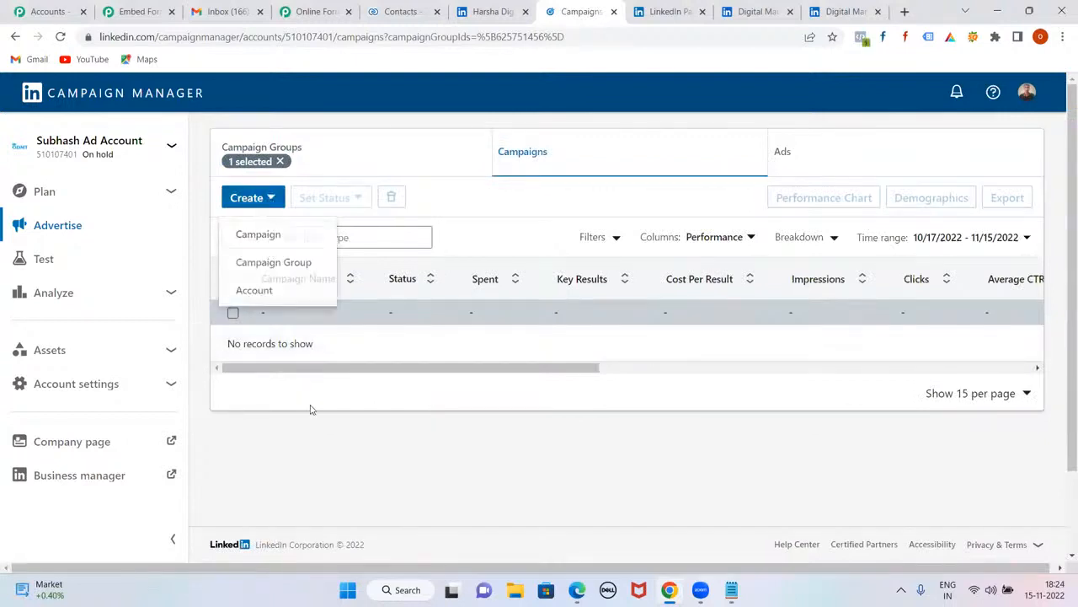
left_click(273, 201)
left_click(263, 235)
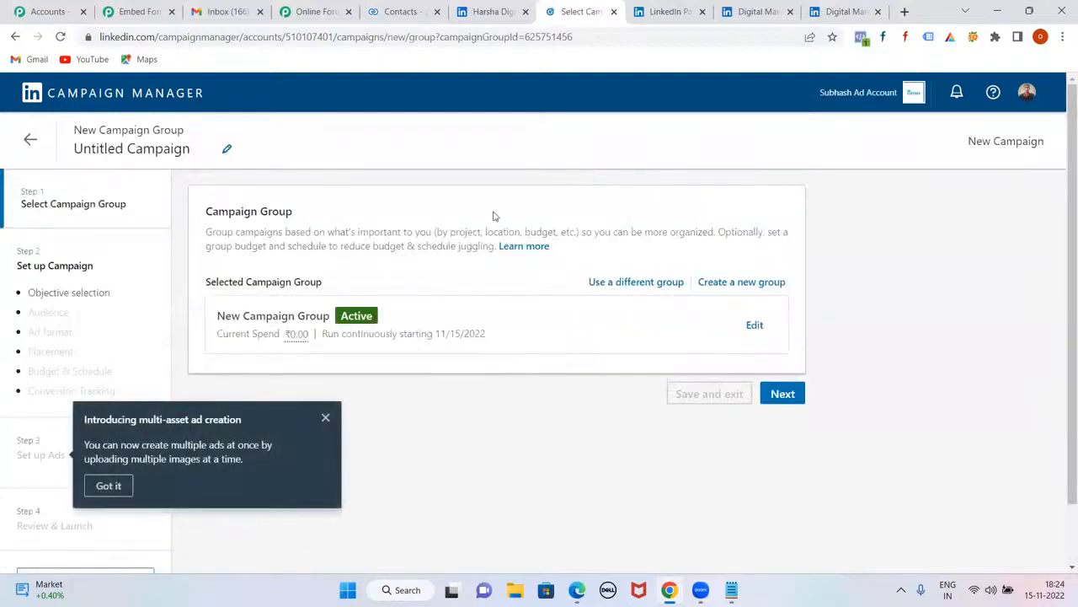
scroll(495, 217, "down", 2)
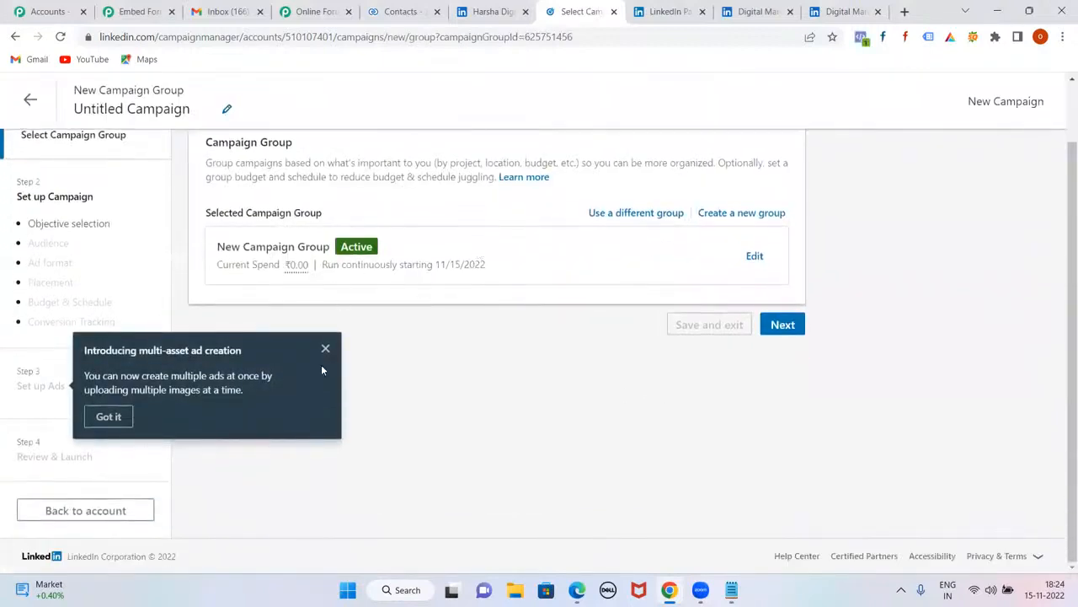
left_click(325, 350)
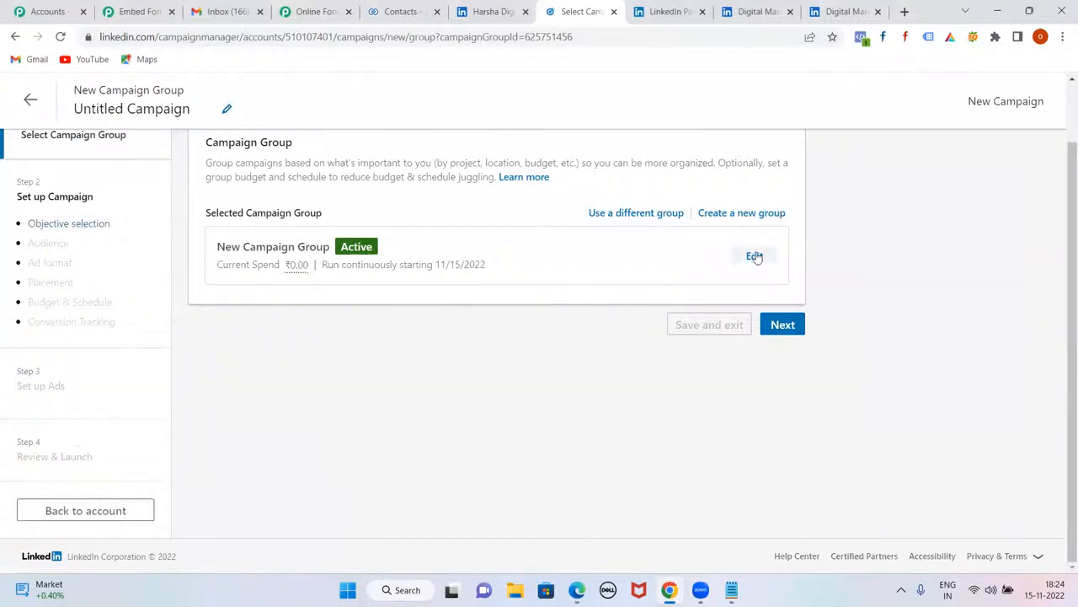
Look at the campaign group's name, status, budget and schedule settings, and return to the campaign group selection without saving
left_click(755, 256)
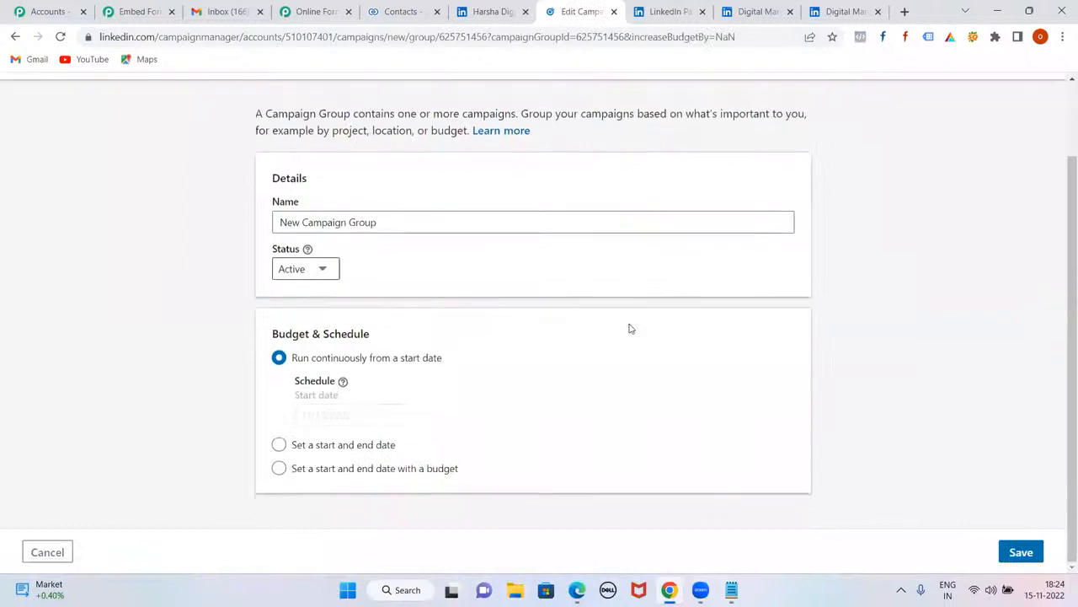
left_click(34, 141)
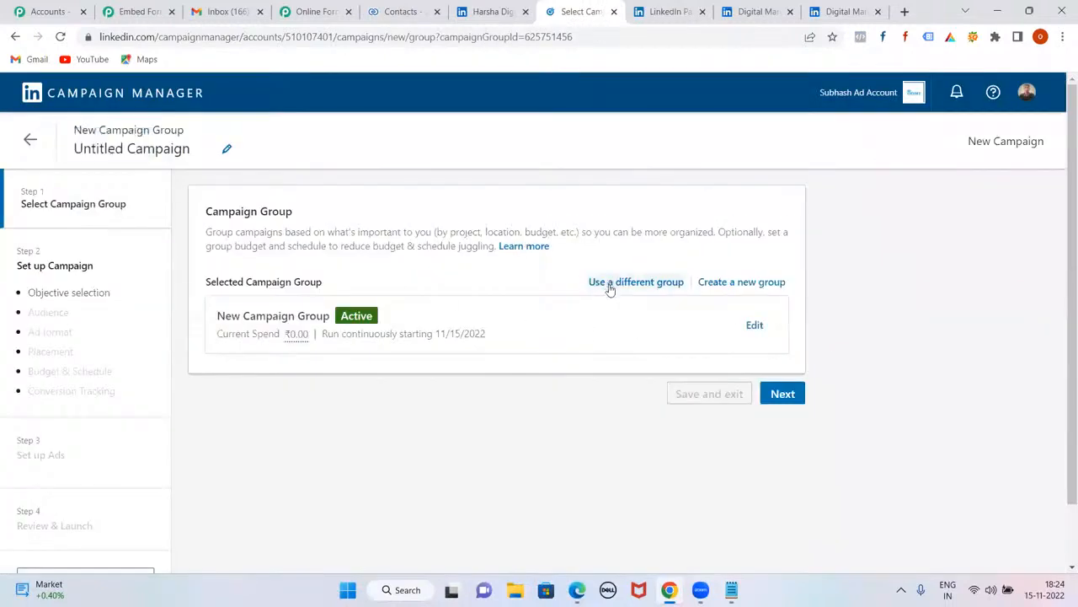
Set the campaign's objective to Website visits and dismiss the forecasted results tip
scroll(421, 309, "down", 1)
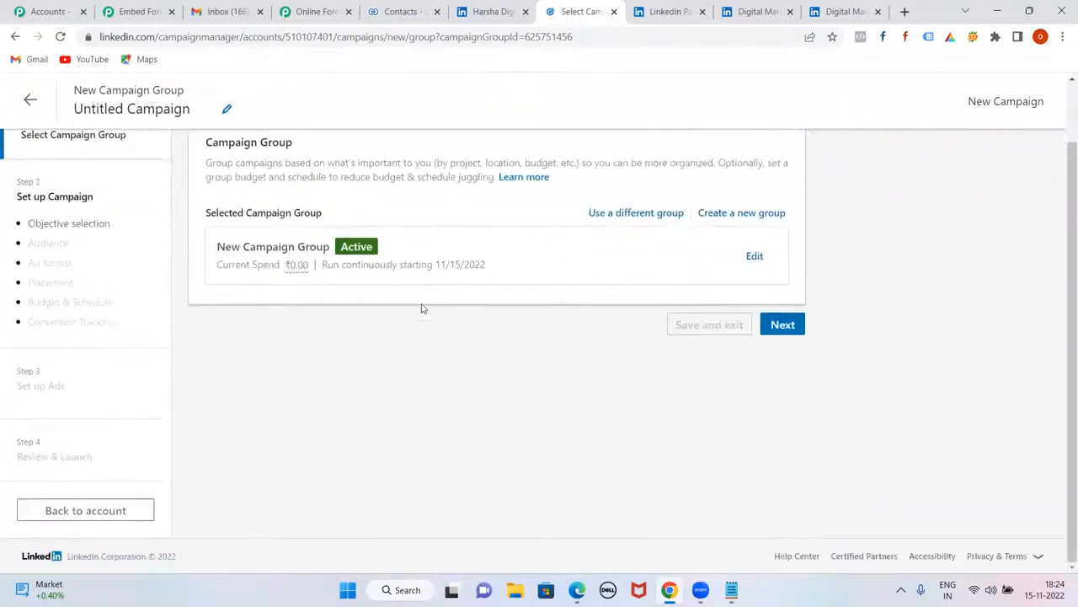
left_click(82, 226)
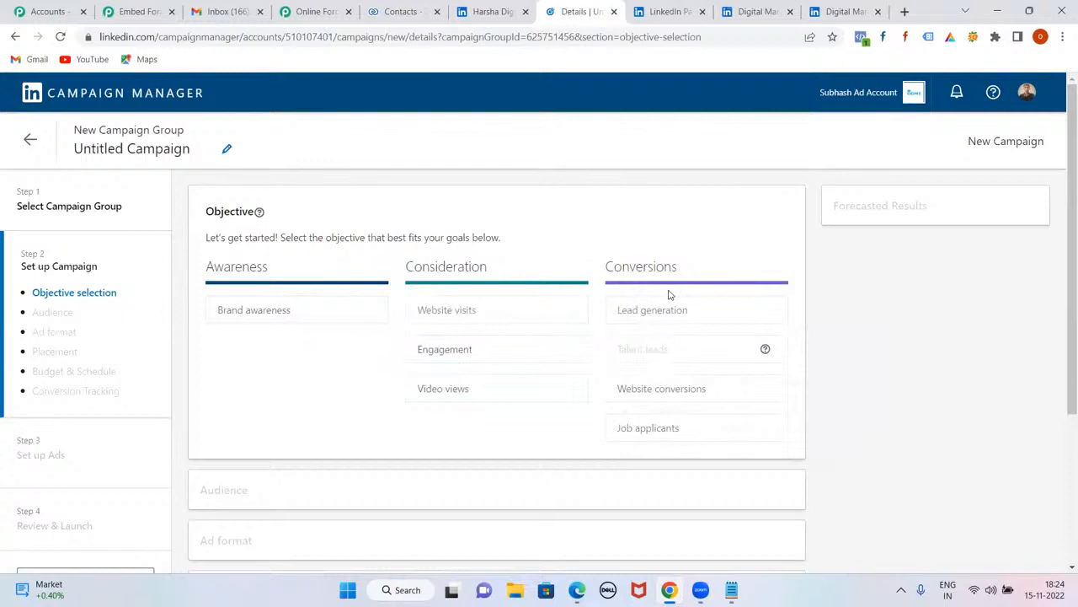
scroll(564, 250, "down", 1)
mouse_move(472, 244)
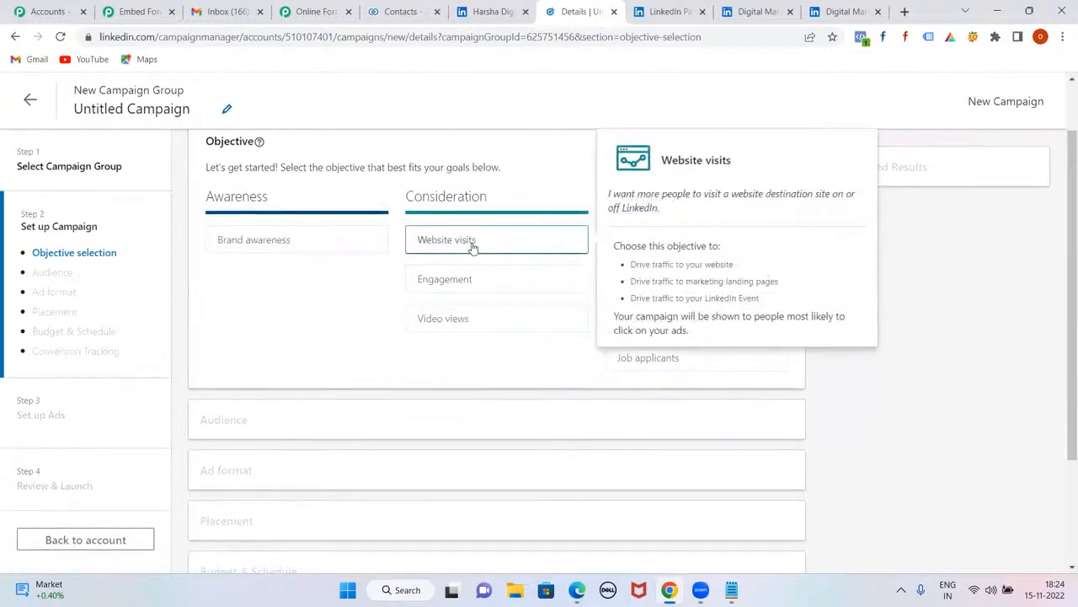
left_click(526, 245)
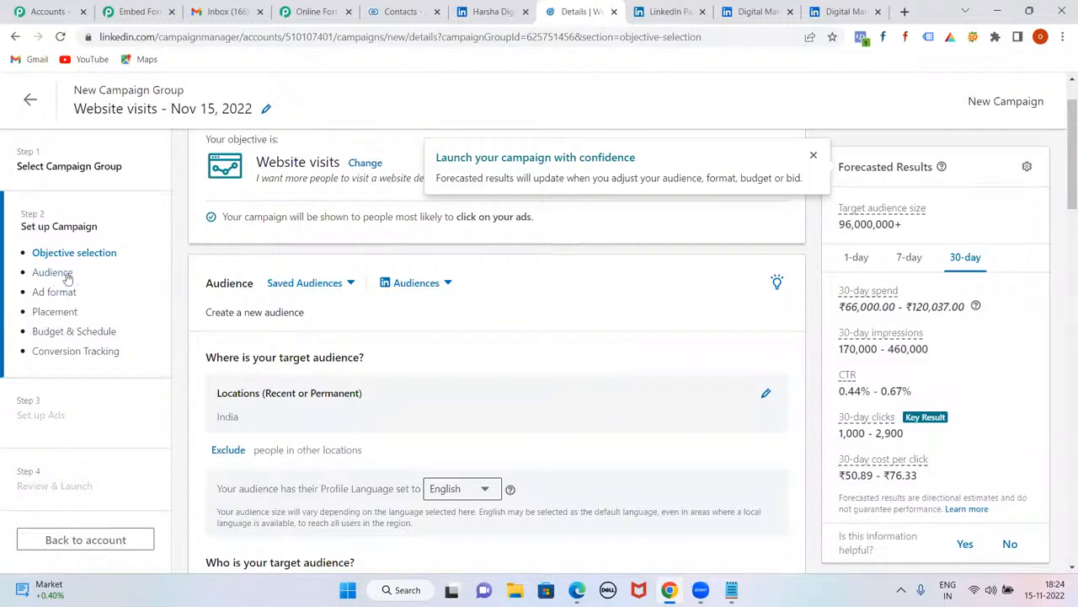
left_click(814, 156)
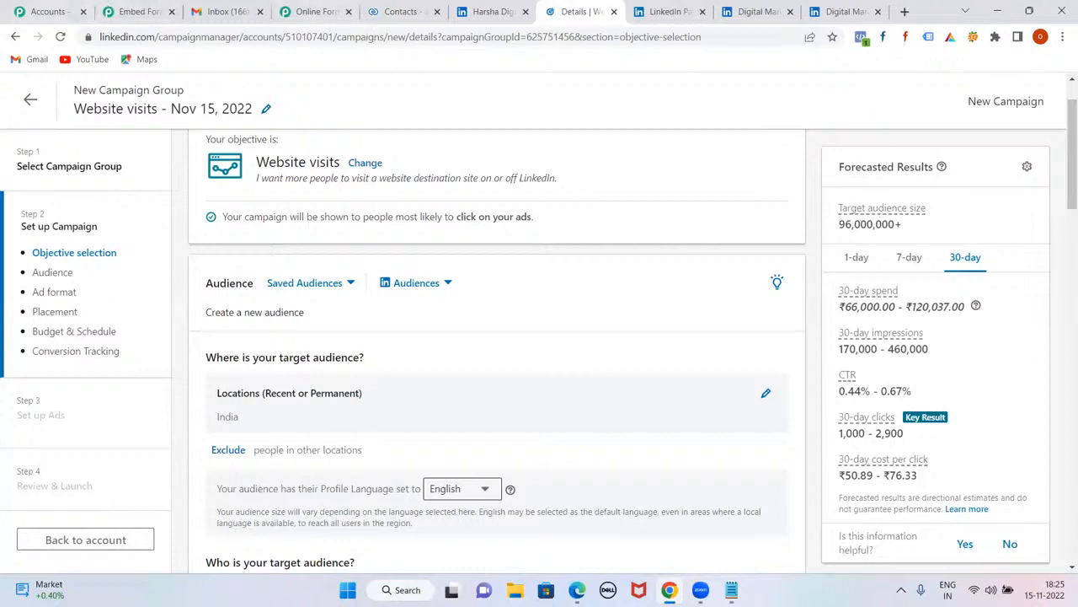
Open the audience's target locations for editing and remove India
scroll(437, 353, "down", 1)
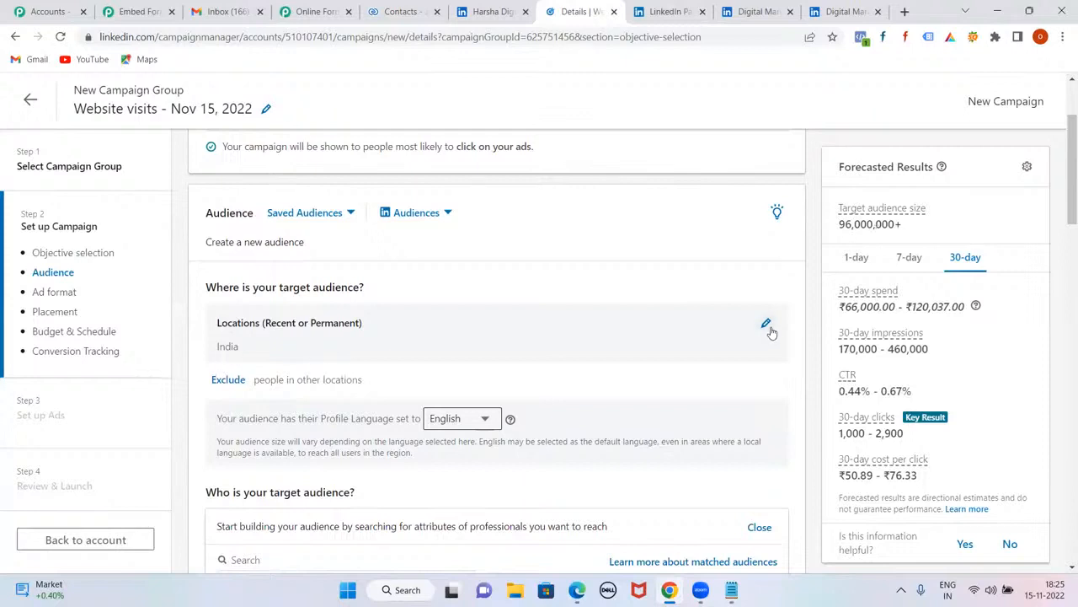
left_click(766, 325)
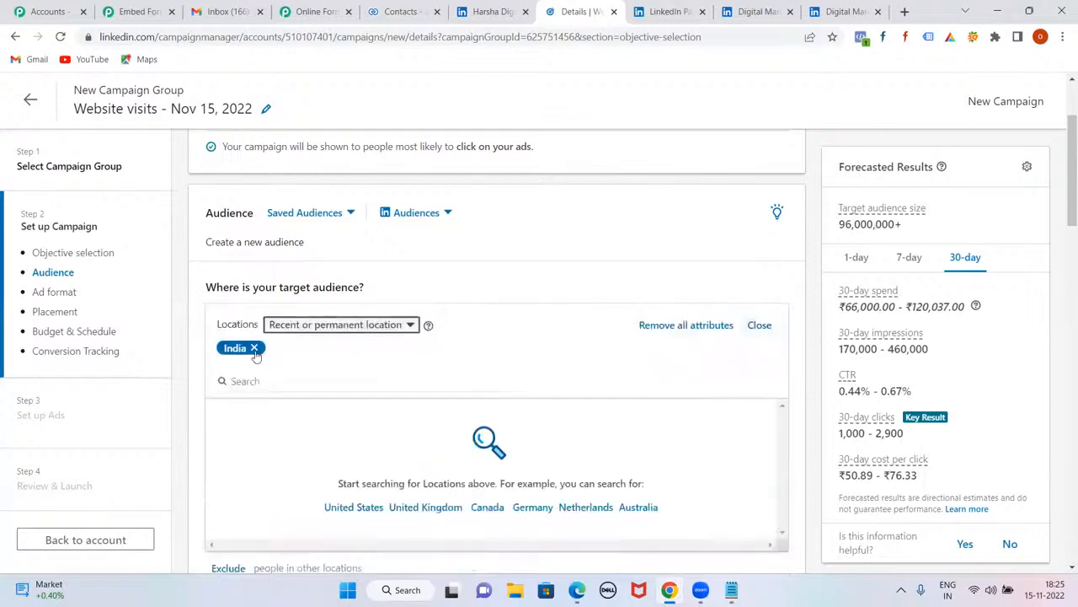
left_click(253, 348)
Search the locations for "hyderabad" and add Hyderabad, Telangana, India as the audience's target location
left_click(289, 381)
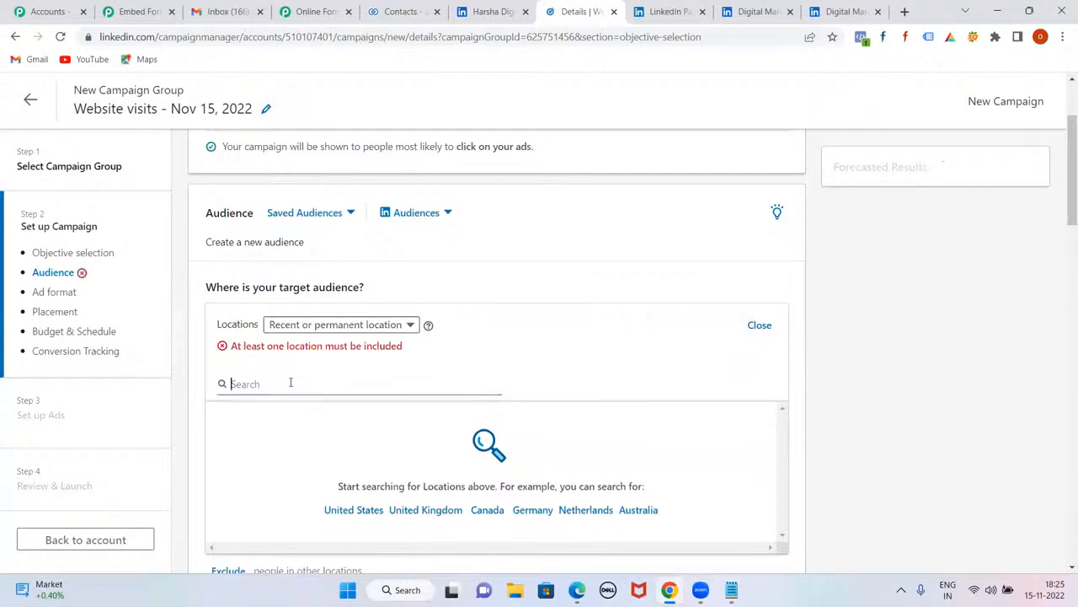
type("hdyerabad")
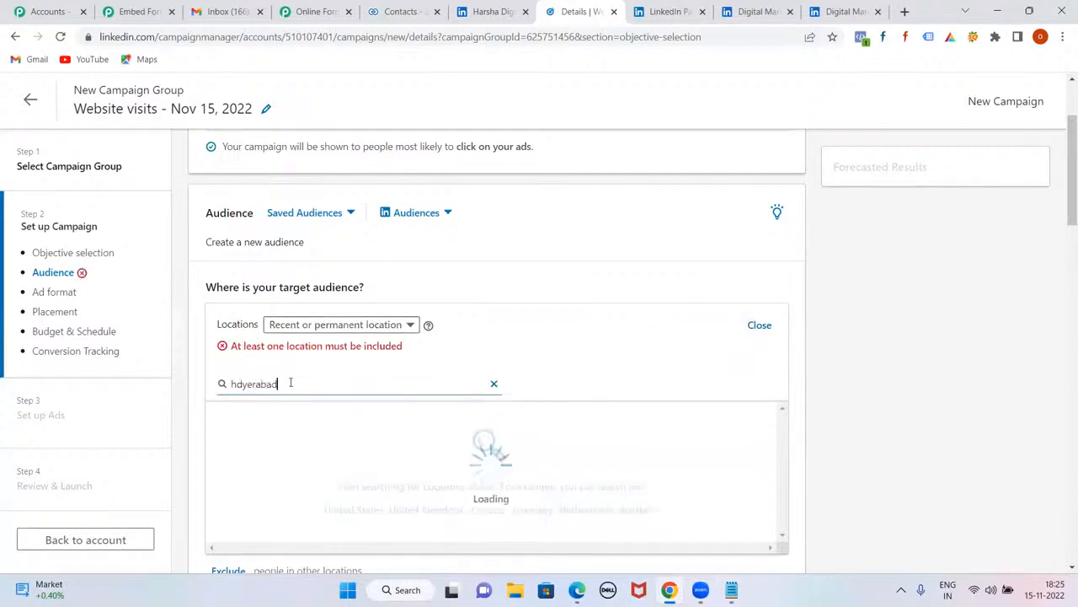
scroll(383, 390, "down", 1)
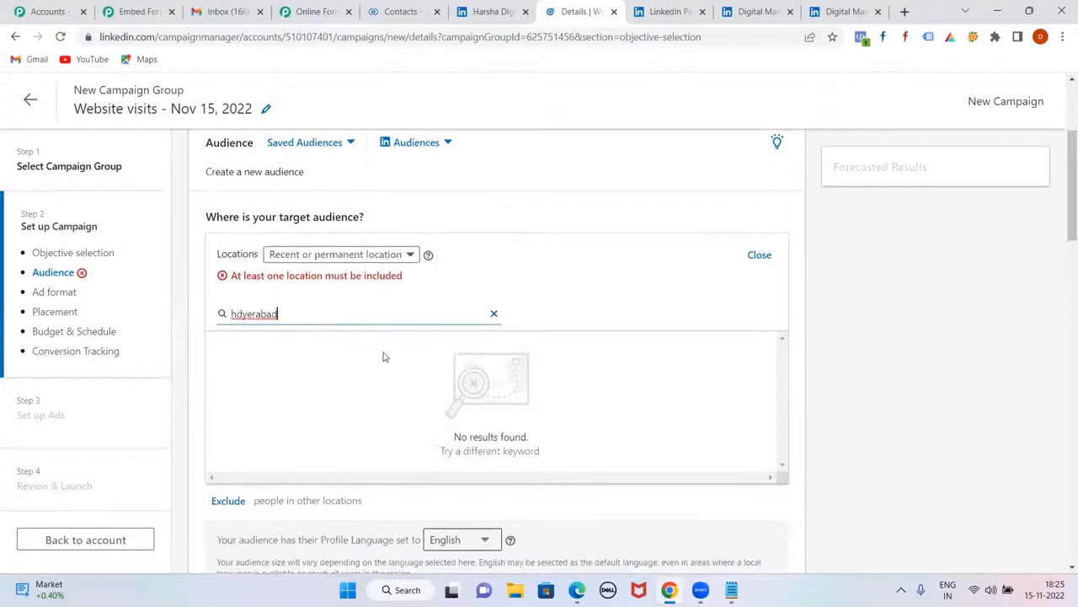
key("BackSpace")
key("BackSpace")
key("BackSpace")
key("BackSpace")
key("BackSpace")
key("BackSpace")
key("BackSpace")
key("BackSpace")
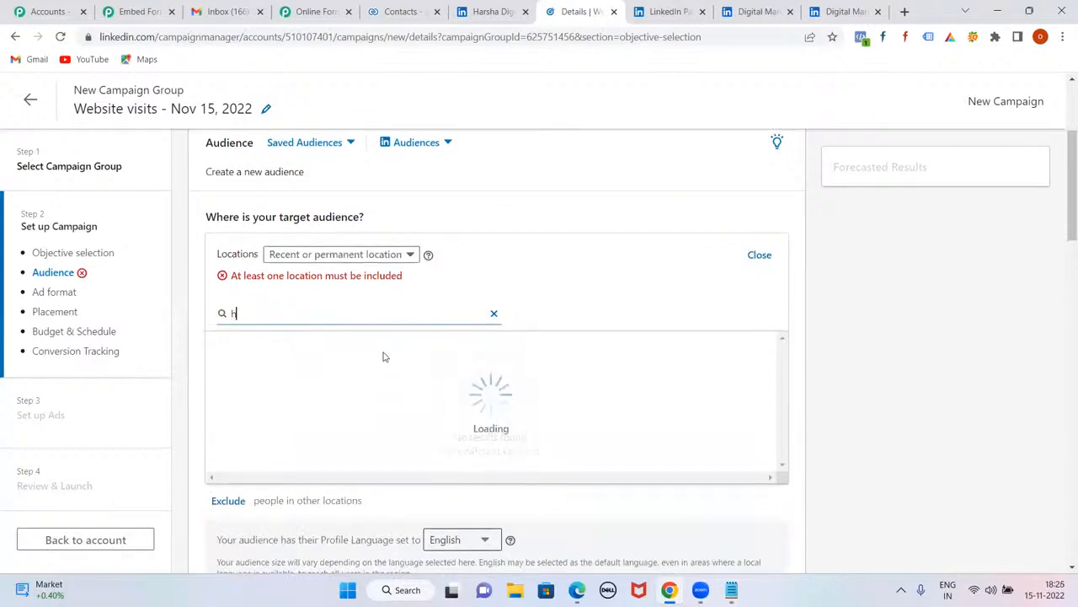
type("yderabad")
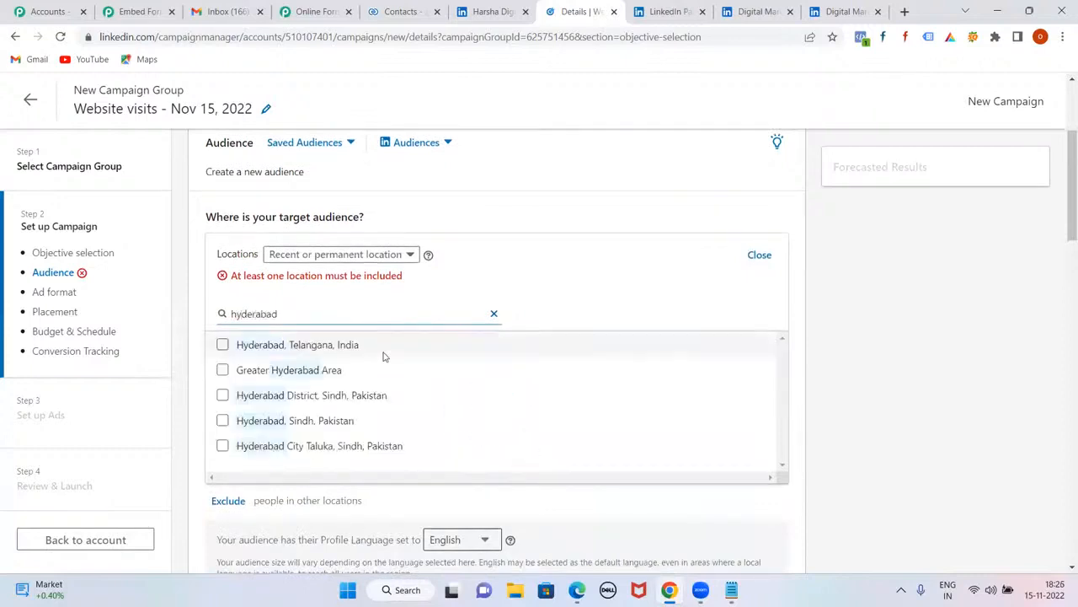
left_click(223, 345)
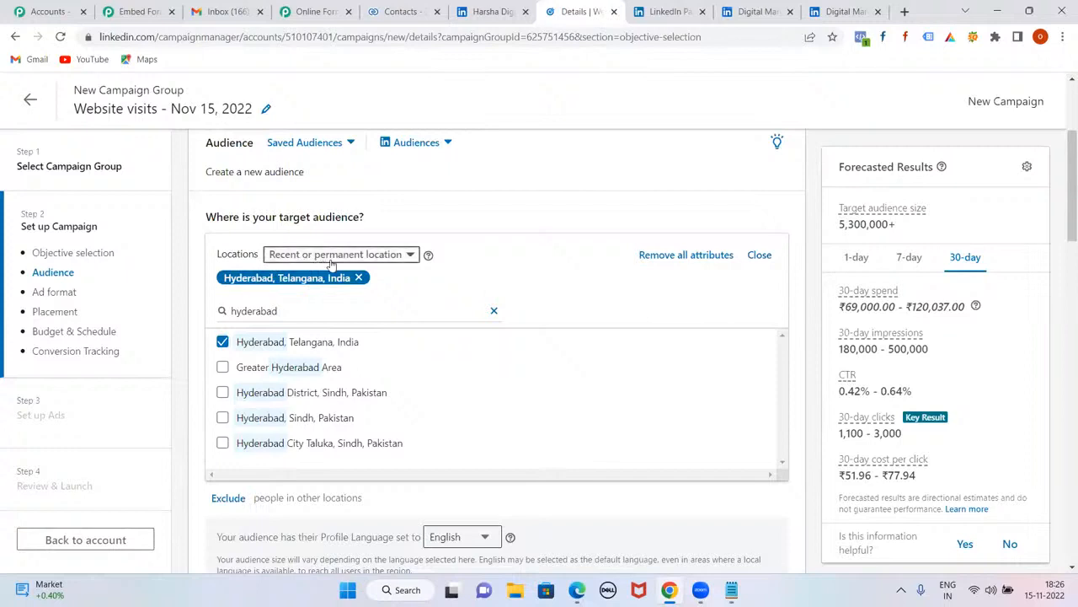
Set the audience's location type to Permanent location for Hyderabad, Telangana, India
left_click(411, 256)
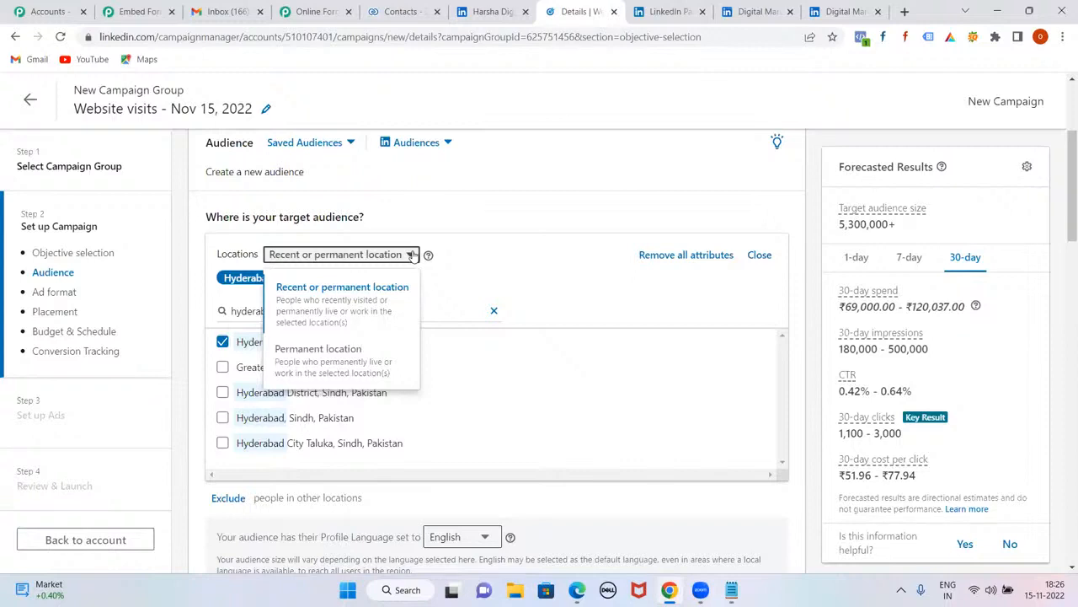
left_click(311, 357)
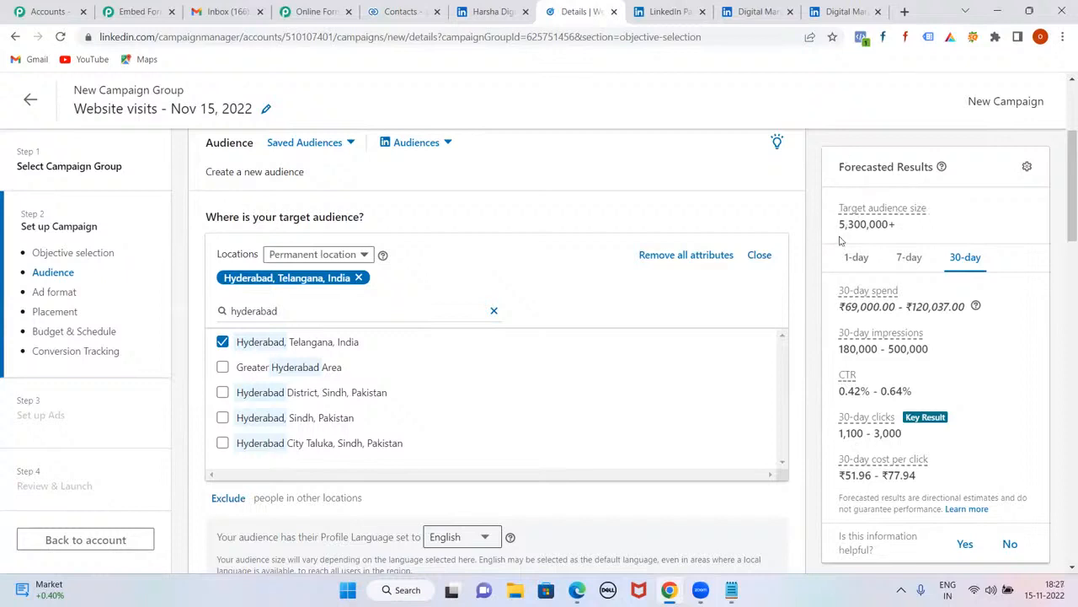
Switch to the blogs note in Notepad and add the line "MBA ...3 years ..." below Linkedin Page
left_click(732, 590)
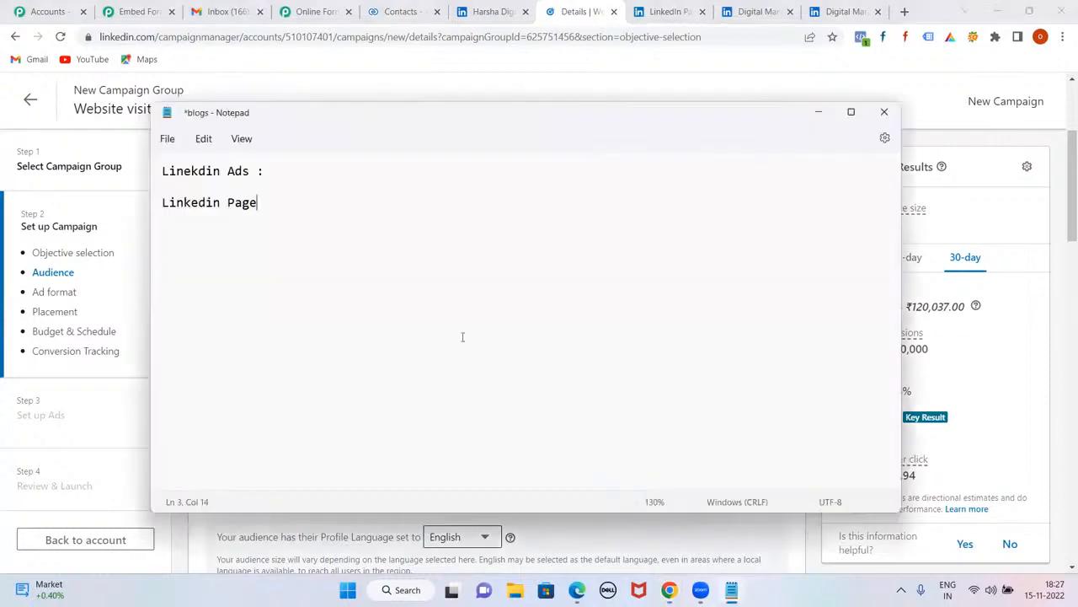
key("Return")
key("Return")
key("Return")
key("Return")
type("MBA ...3 years ...")
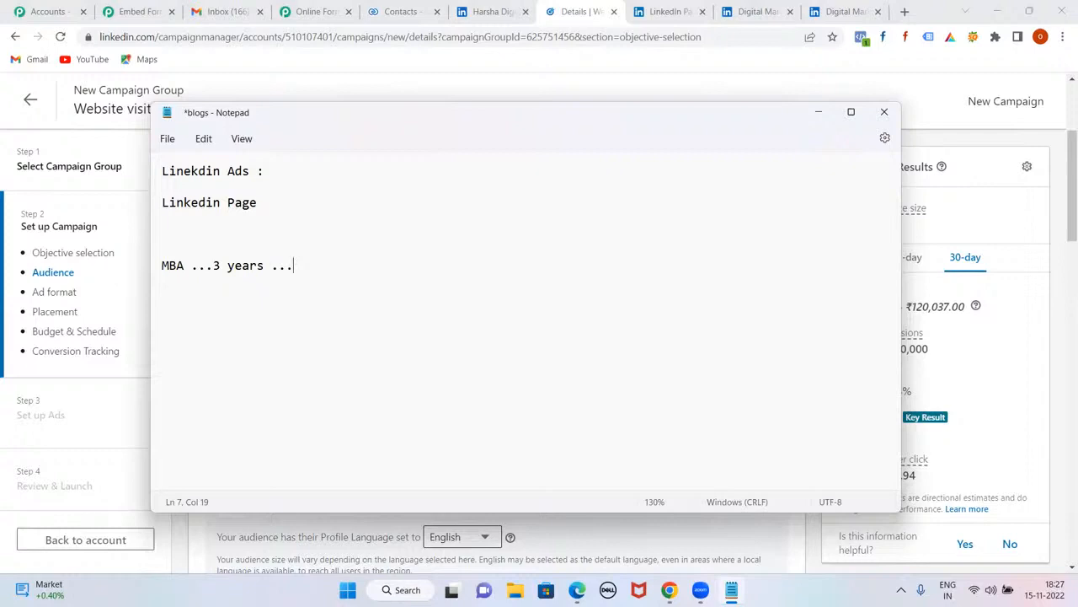
Add the lines "BPO -- not technical" and "Digital Marketing" to the note and return to the campaign page
key("Return")
type("BPO  --")
type("not technical")
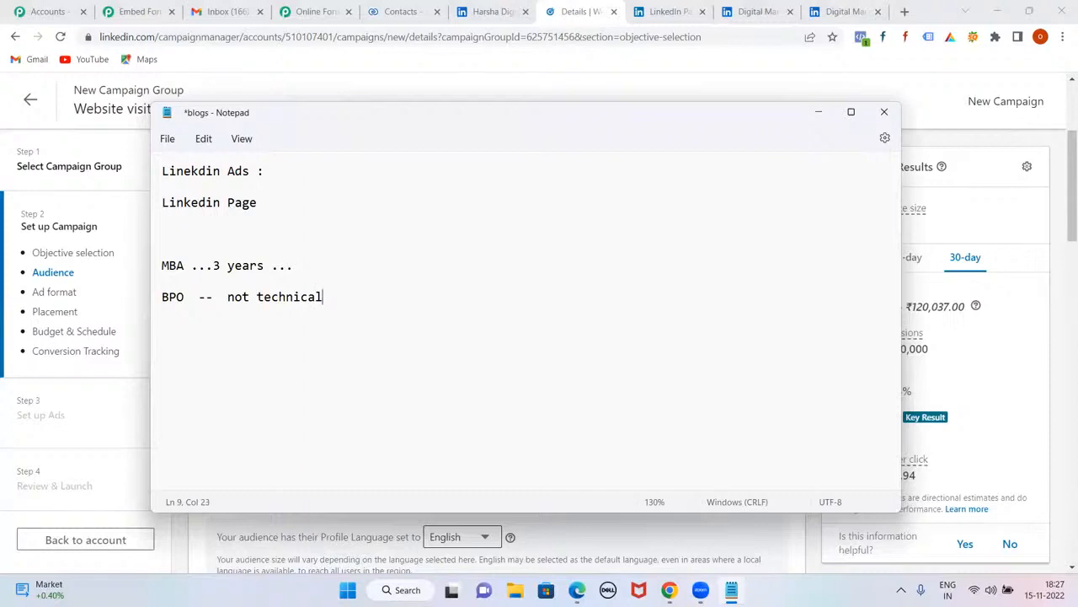
key("Return")
key("Return")
type("Digital Marketing")
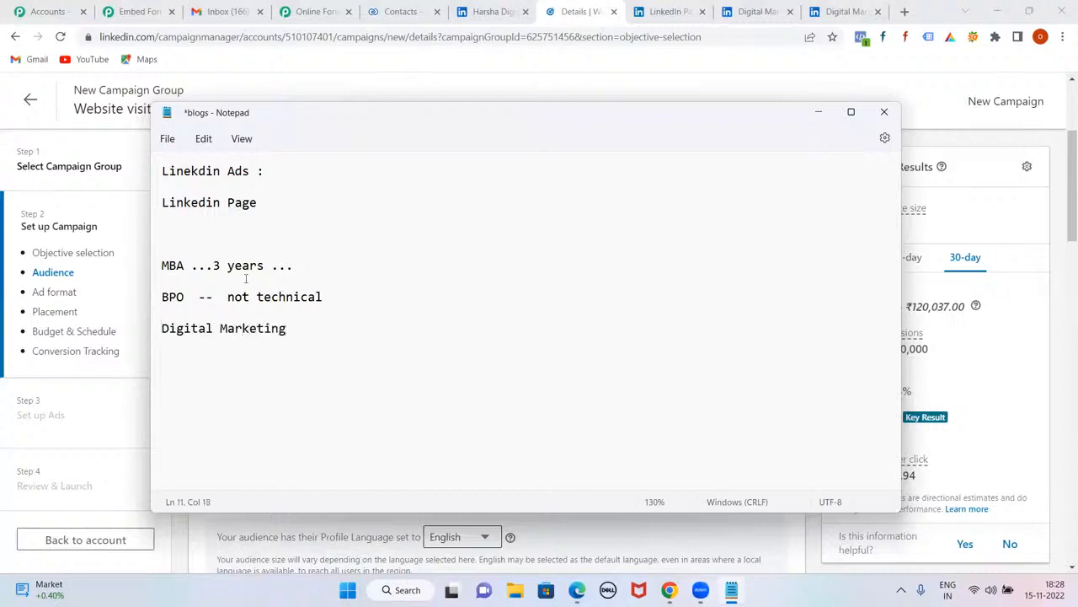
left_click(191, 297)
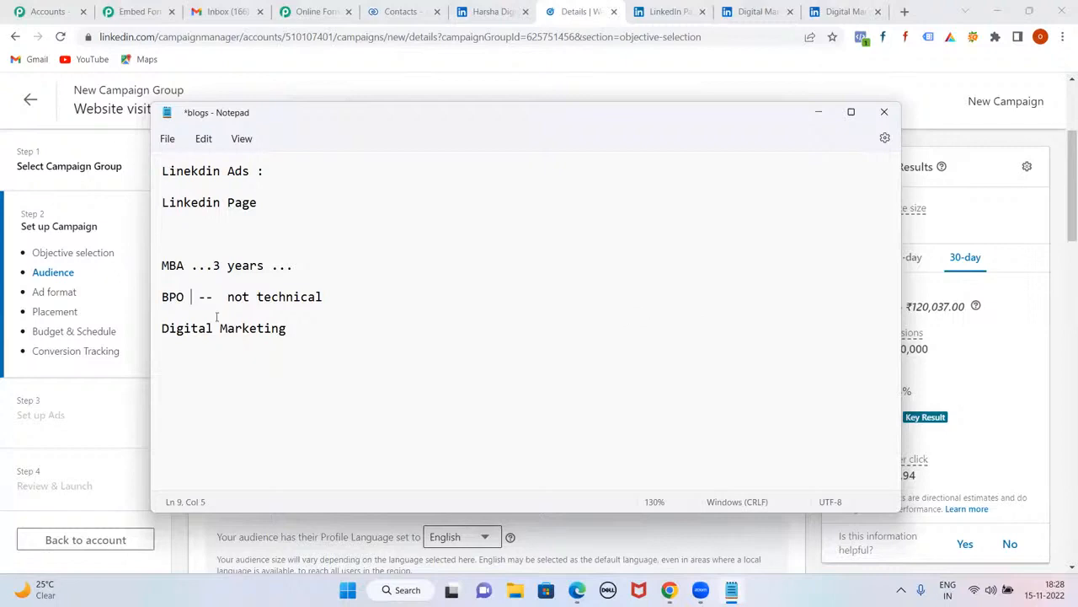
left_click(187, 297)
left_click(819, 112)
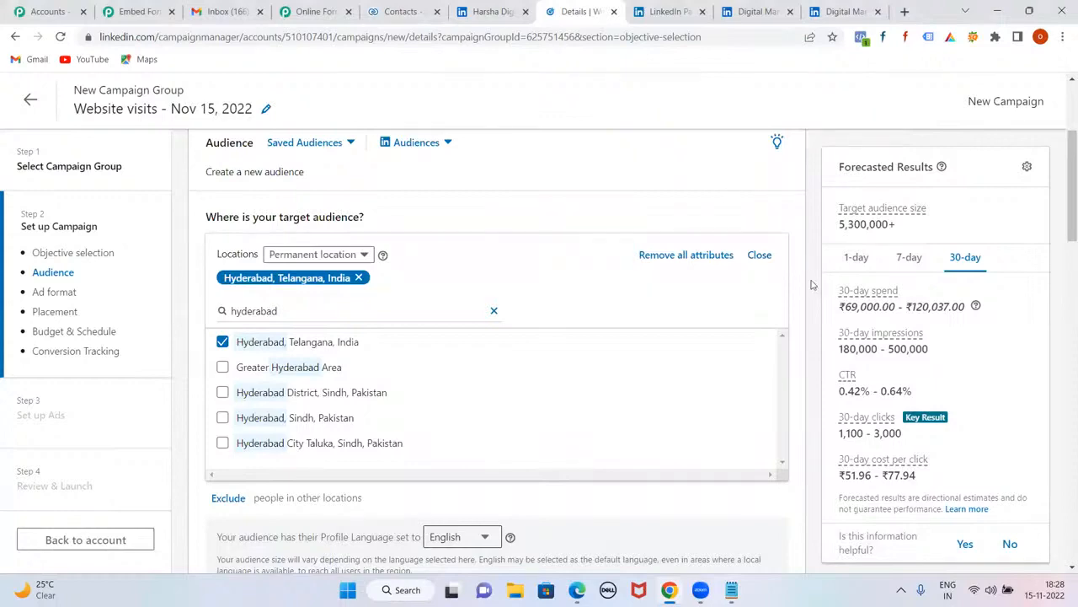
Narrow the target audience further by audience attributes, opening the Company Names criterion under Company
scroll(481, 316, "down", 3)
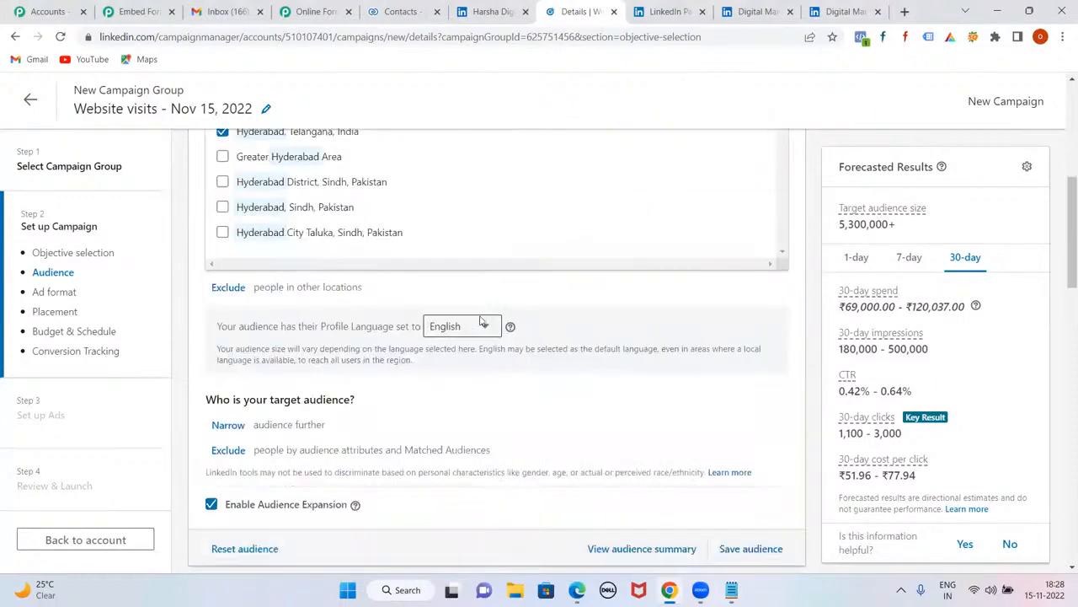
scroll(481, 320, "up", 2)
scroll(481, 318, "up", 1)
scroll(481, 318, "down", 3)
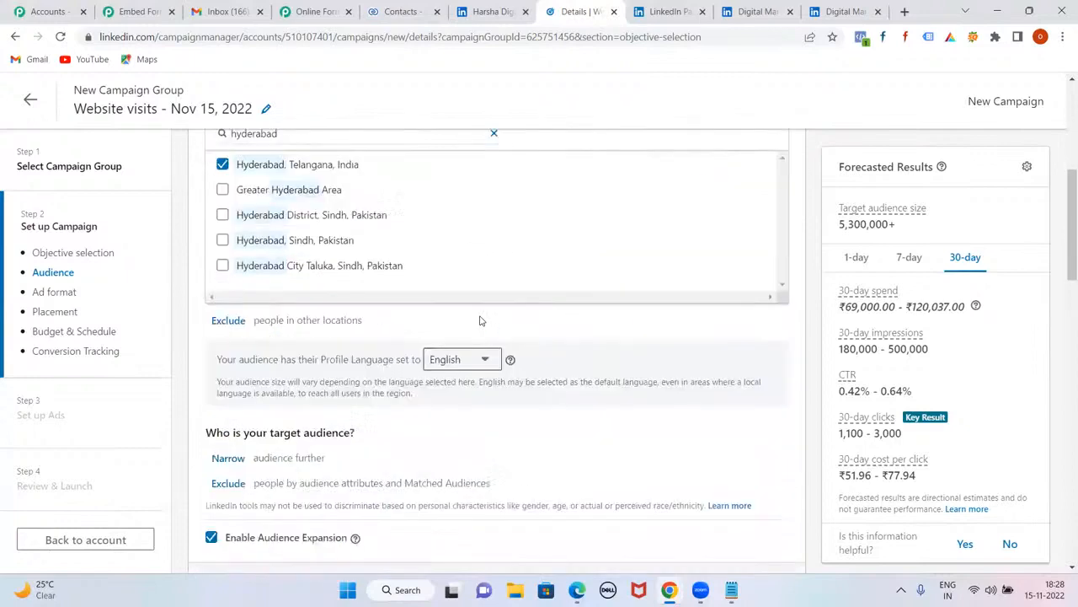
scroll(481, 320, "down", 1)
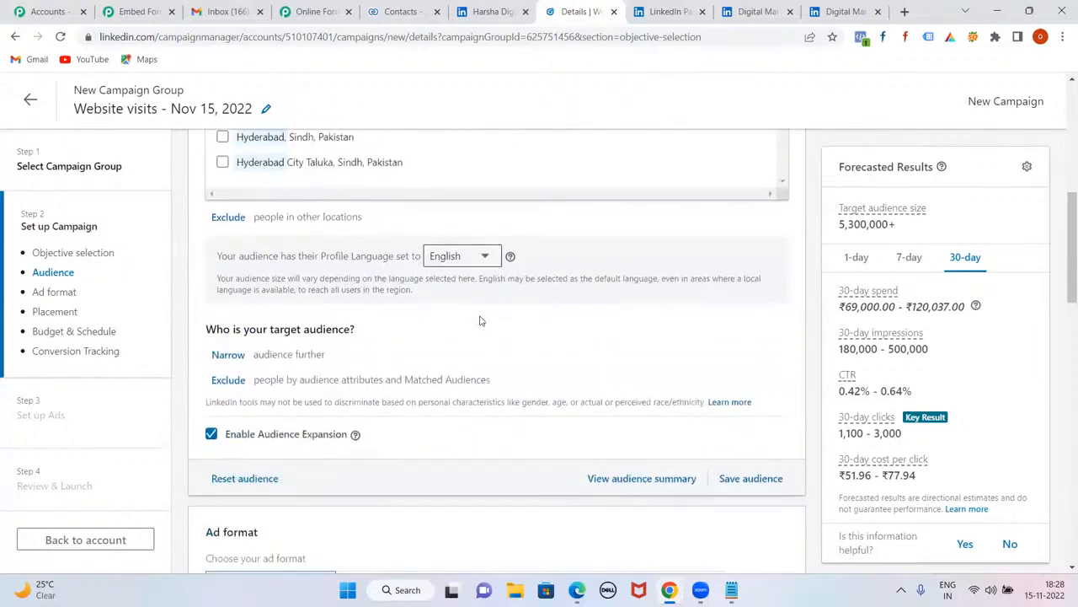
left_click(219, 355)
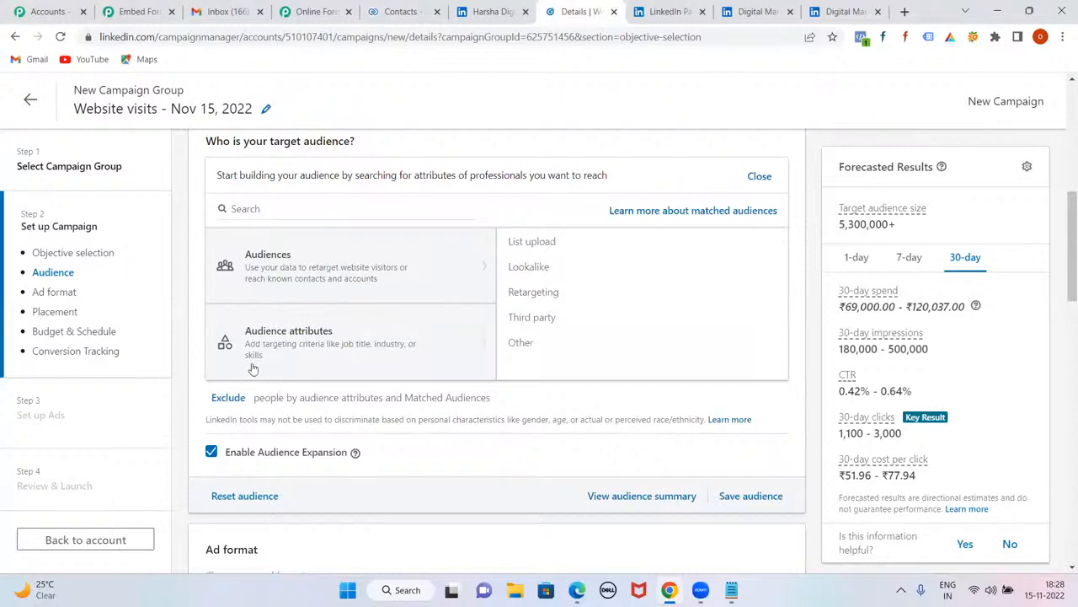
left_click(482, 354)
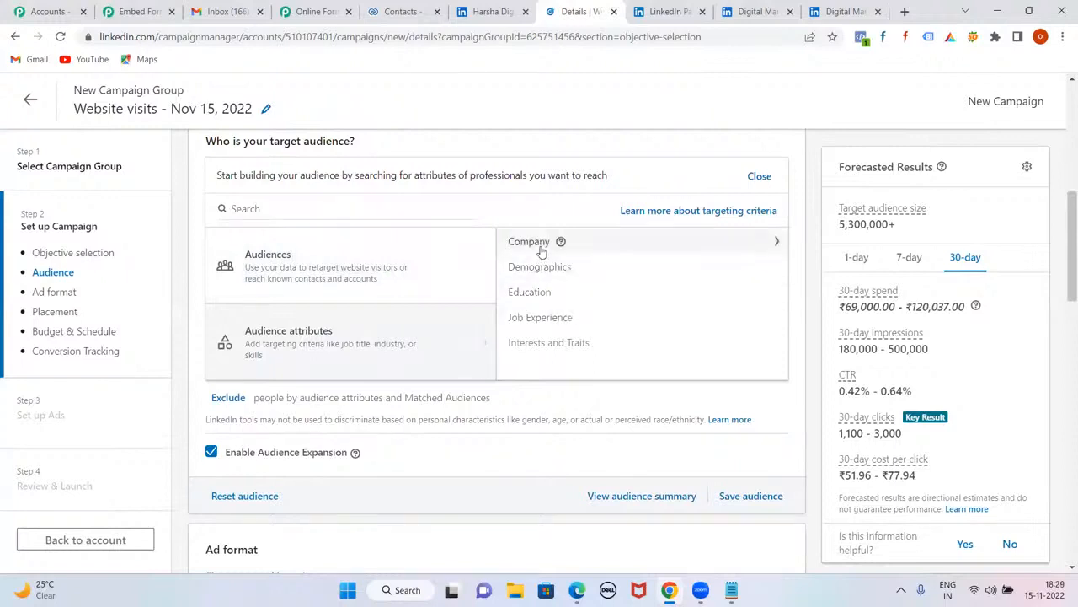
left_click(669, 248)
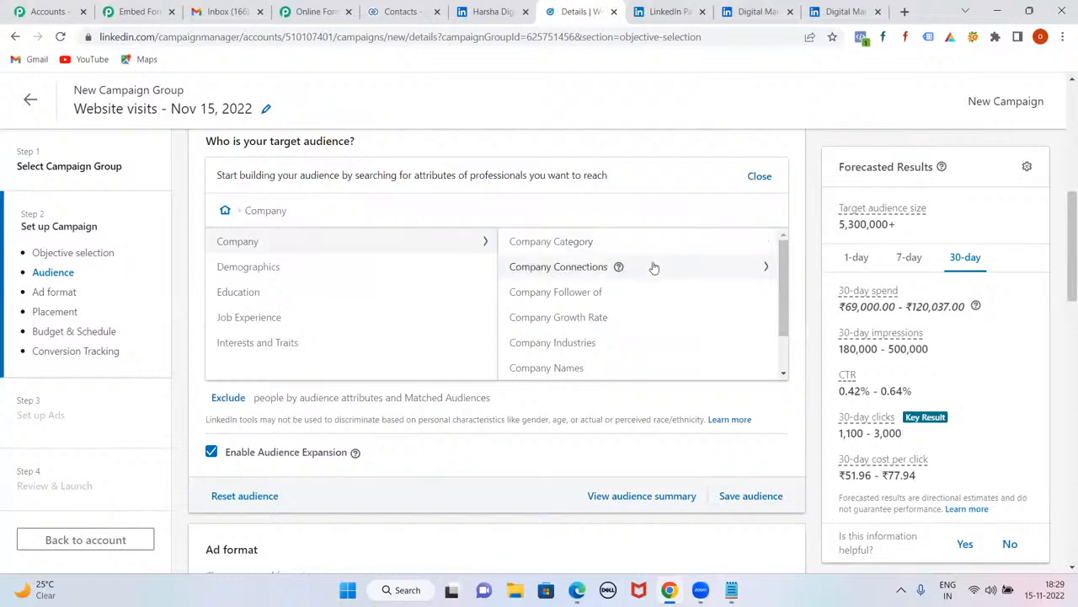
left_click(555, 371)
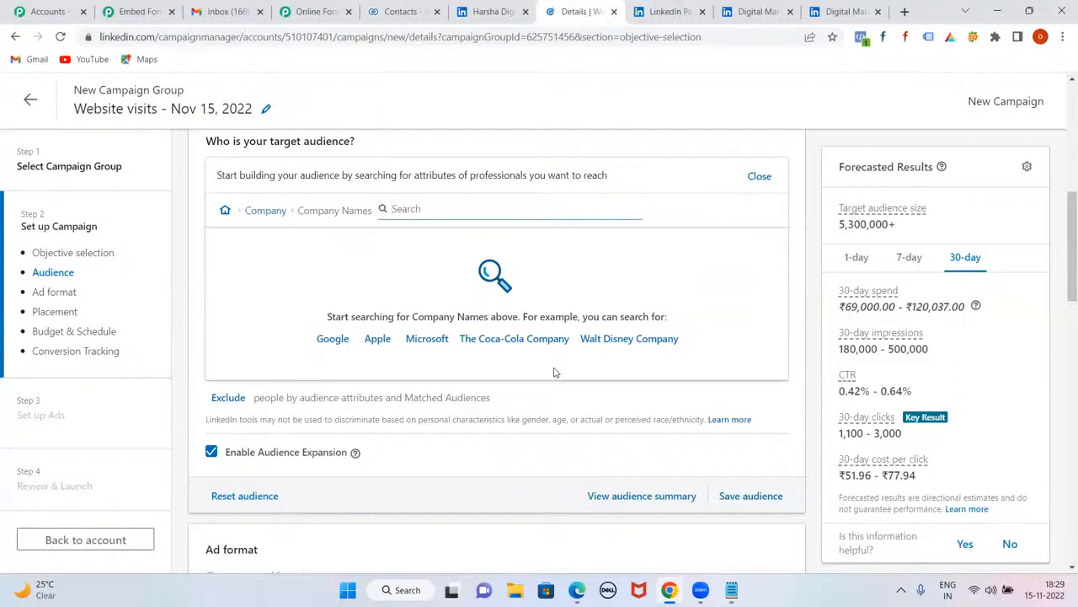
Search the company names for "sitel" and add Sitel Group and the suggested company Sutherland to the audience
type("sitel")
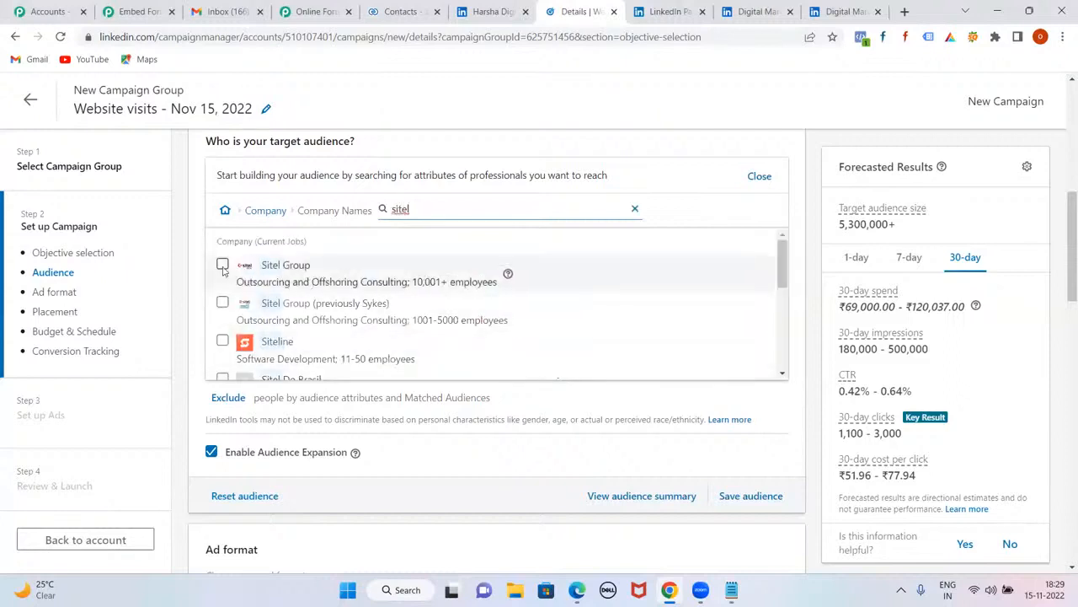
left_click(223, 265)
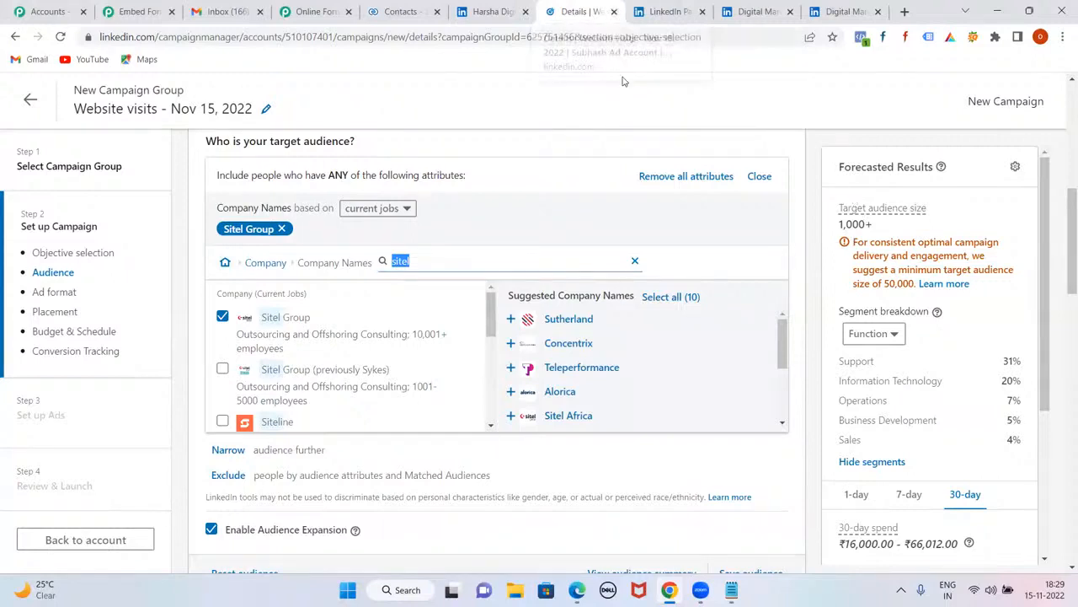
left_click(511, 320)
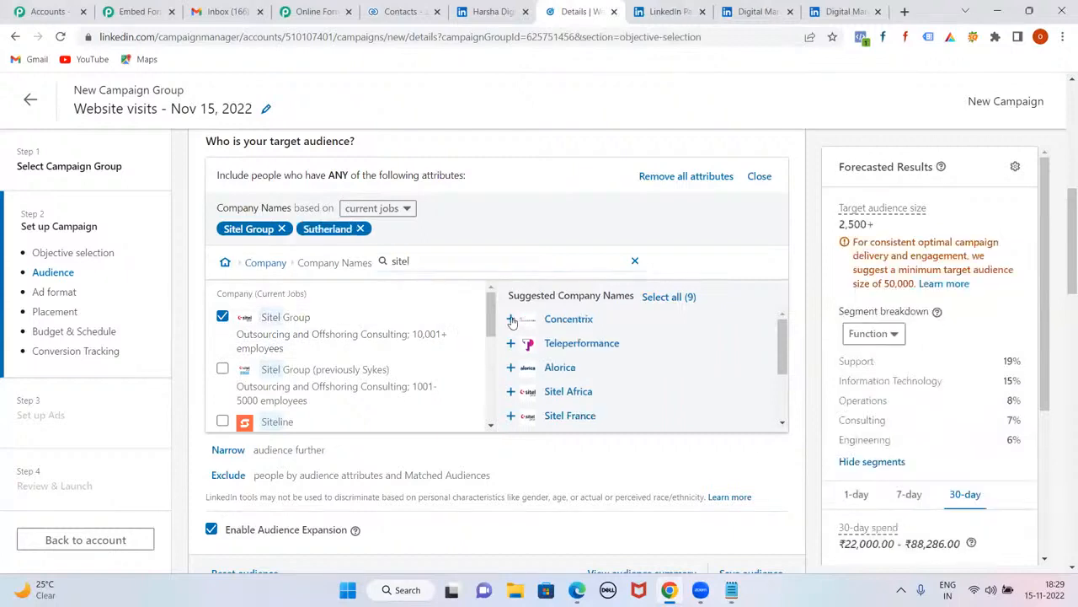
scroll(577, 390, "down", 2)
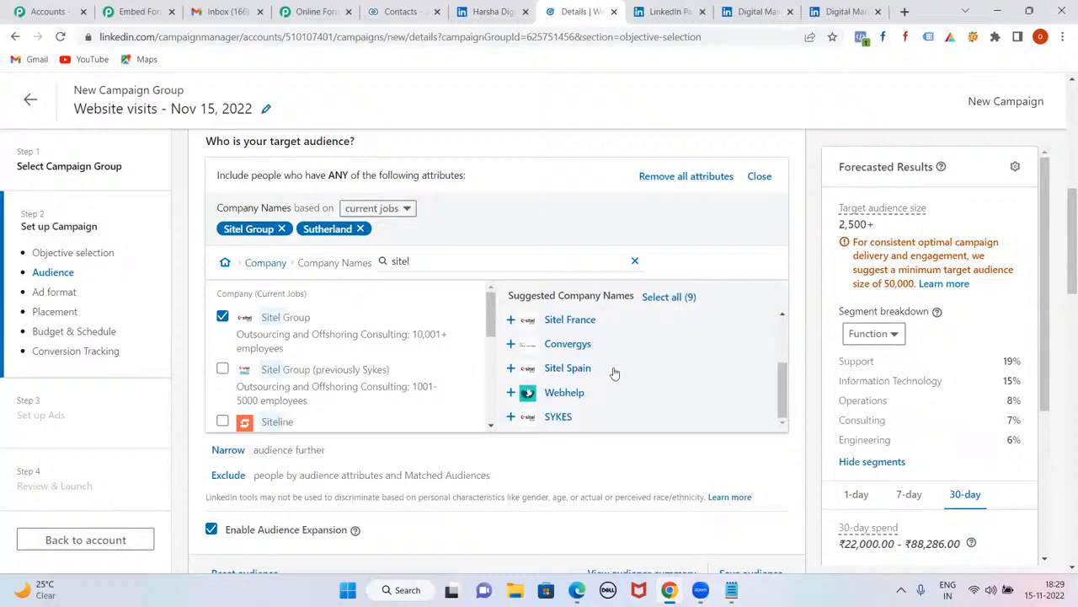
scroll(614, 373, "down", 2)
scroll(614, 373, "up", 3)
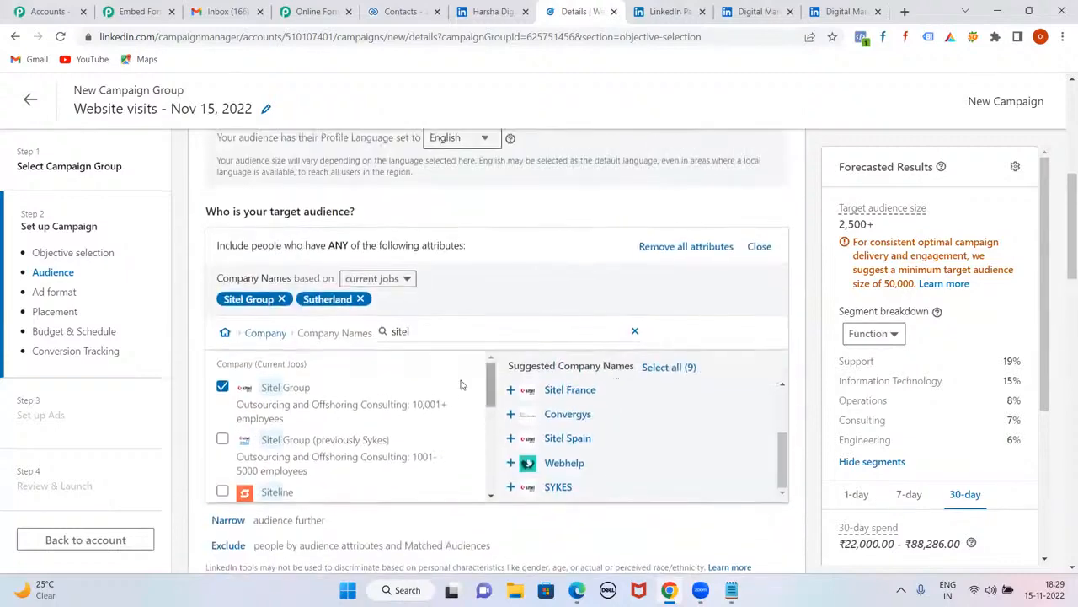
Replace the company name search with "HG" and clear it without selecting a company
double_click(489, 330)
left_click(487, 331)
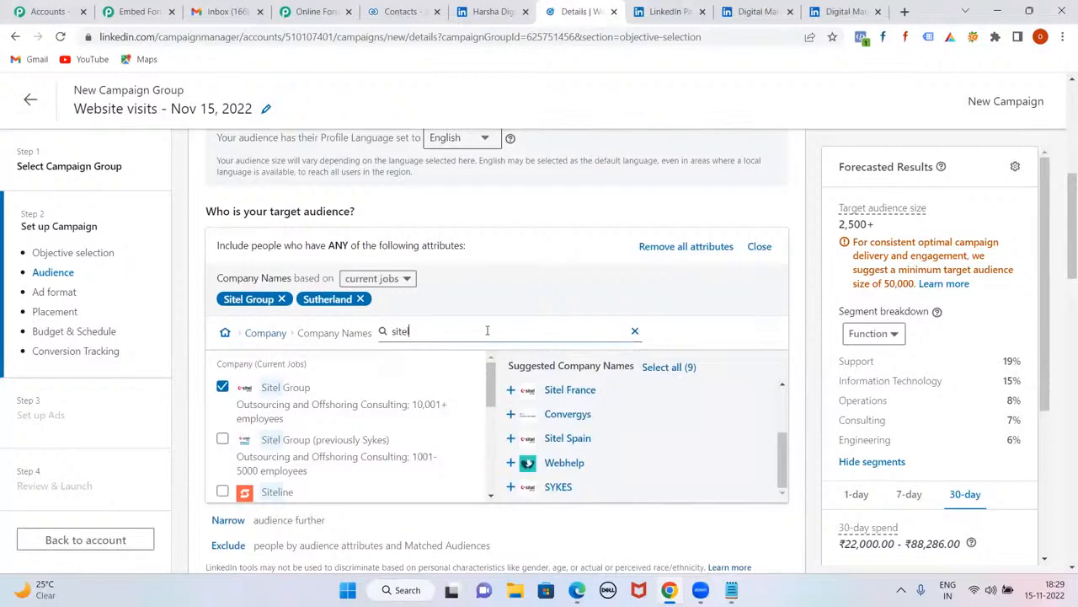
key("BackSpace")
key("BackSpace")
key("BackSpace")
key("BackSpace")
key("BackSpace")
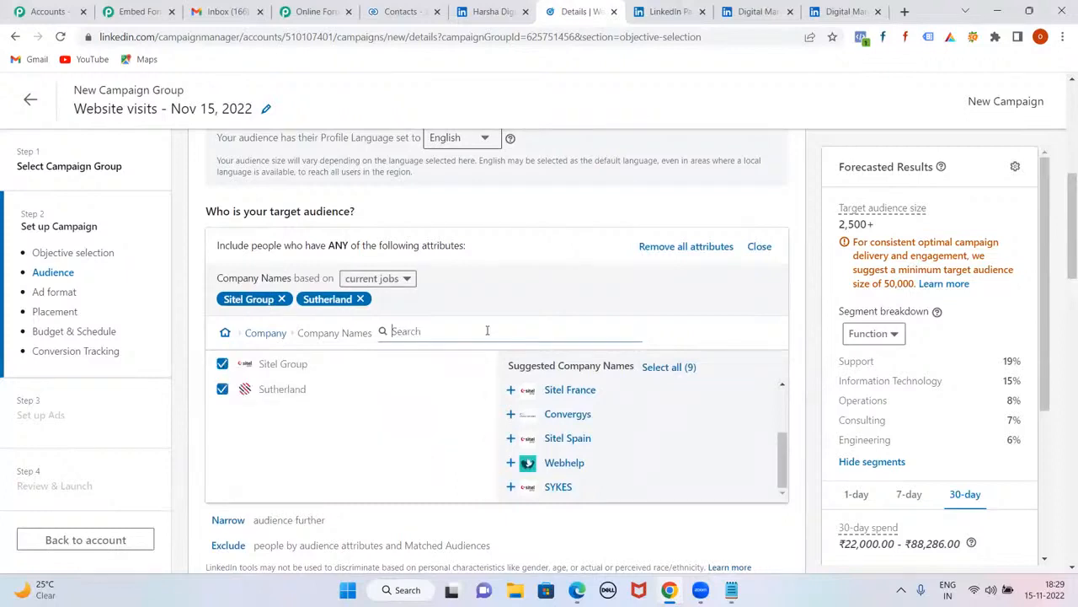
type("HG")
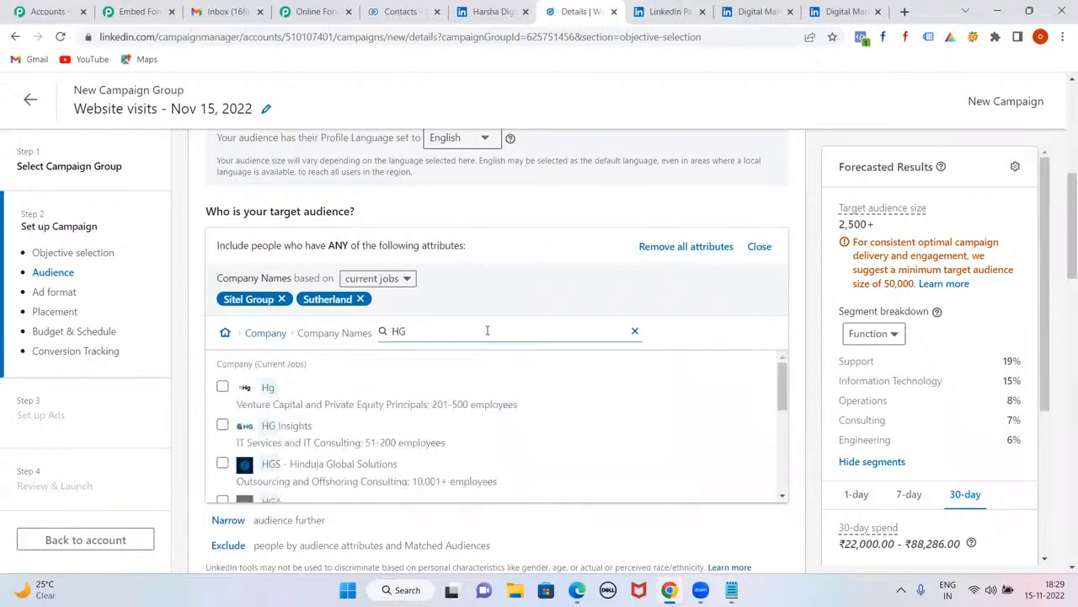
key("BackSpace")
key("BackSpace")
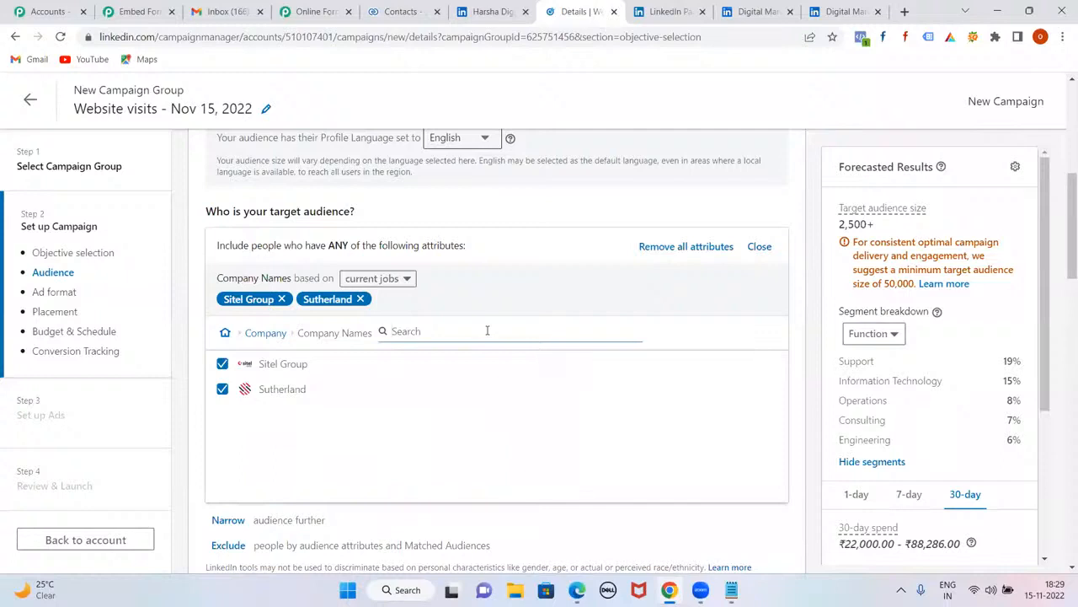
Search the company names for "dell", try adding Dell Technologies to the audience, and remove it again
type("dell")
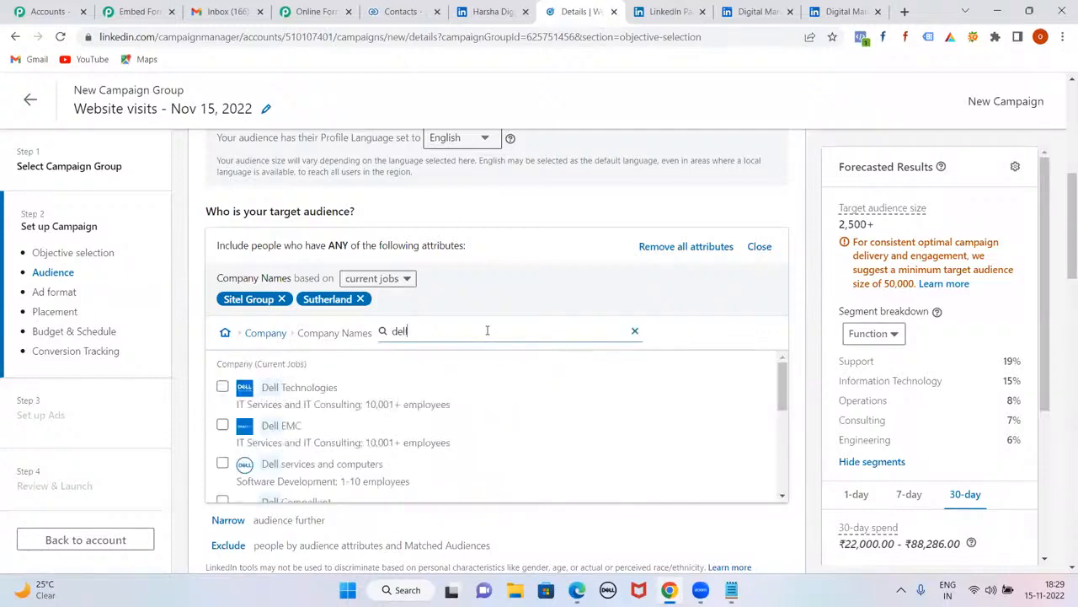
left_click(222, 387)
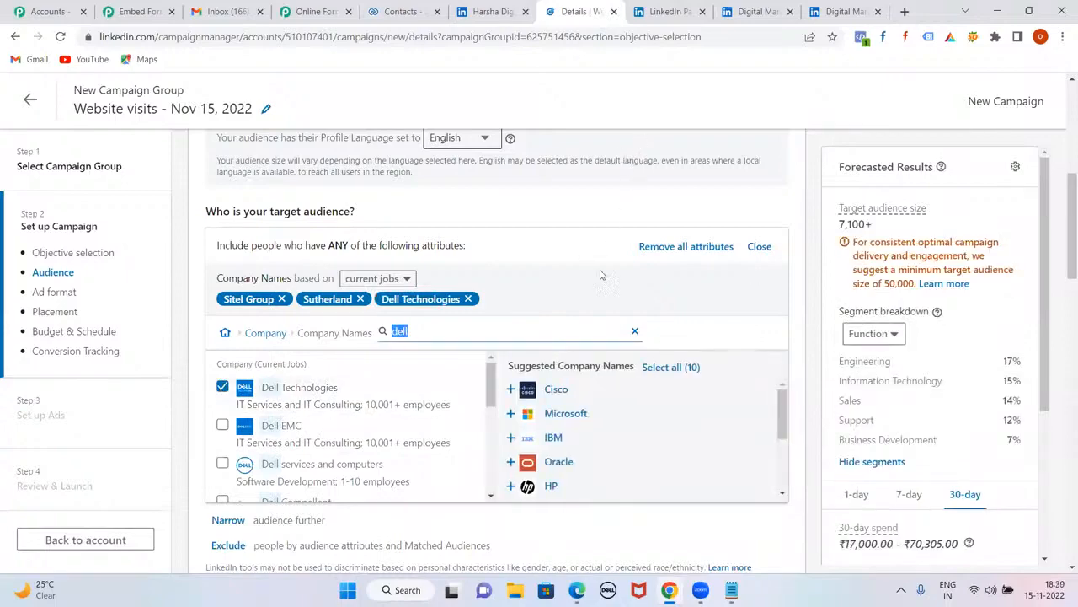
scroll(602, 452, "down", 3)
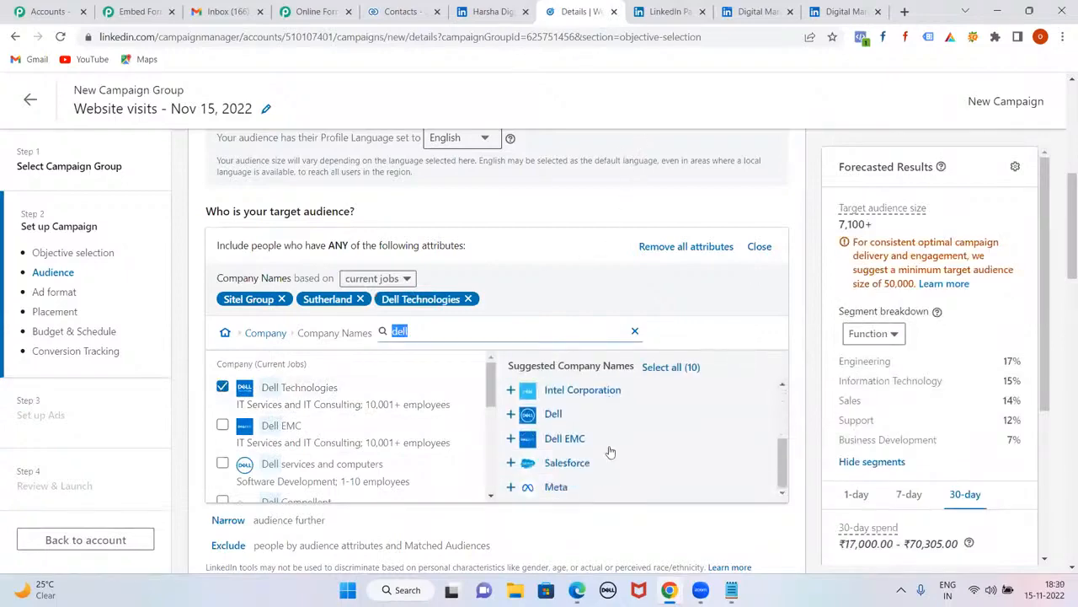
scroll(610, 453, "down", 1)
scroll(610, 452, "up", 2)
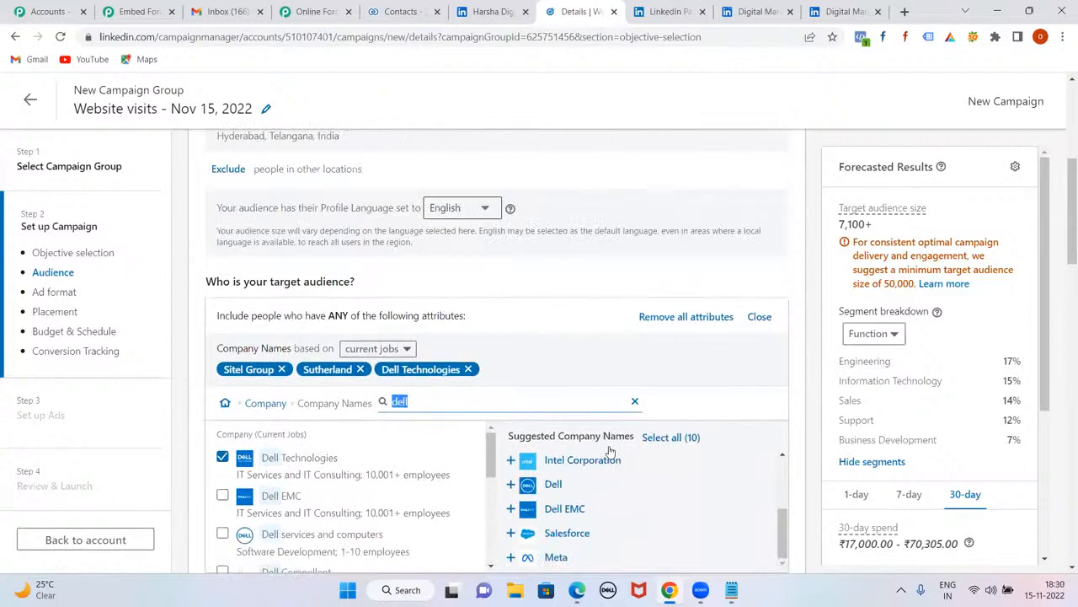
left_click(223, 459)
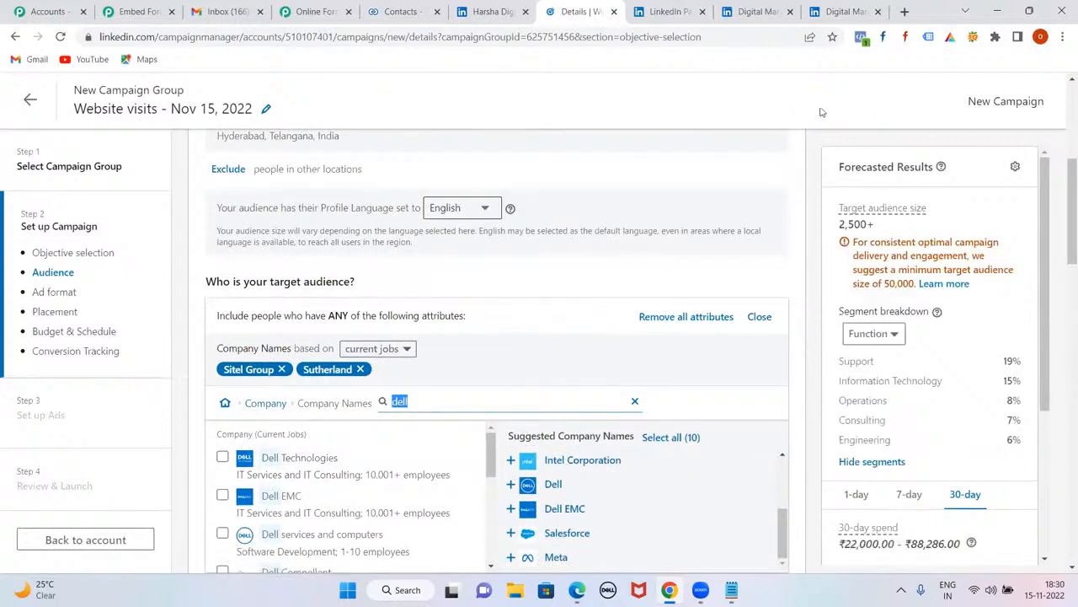
left_click(819, 135)
Search the company names for "sitel" again and reselect Sitel Group to bring up its suggested companies
scroll(817, 136, "down", 1)
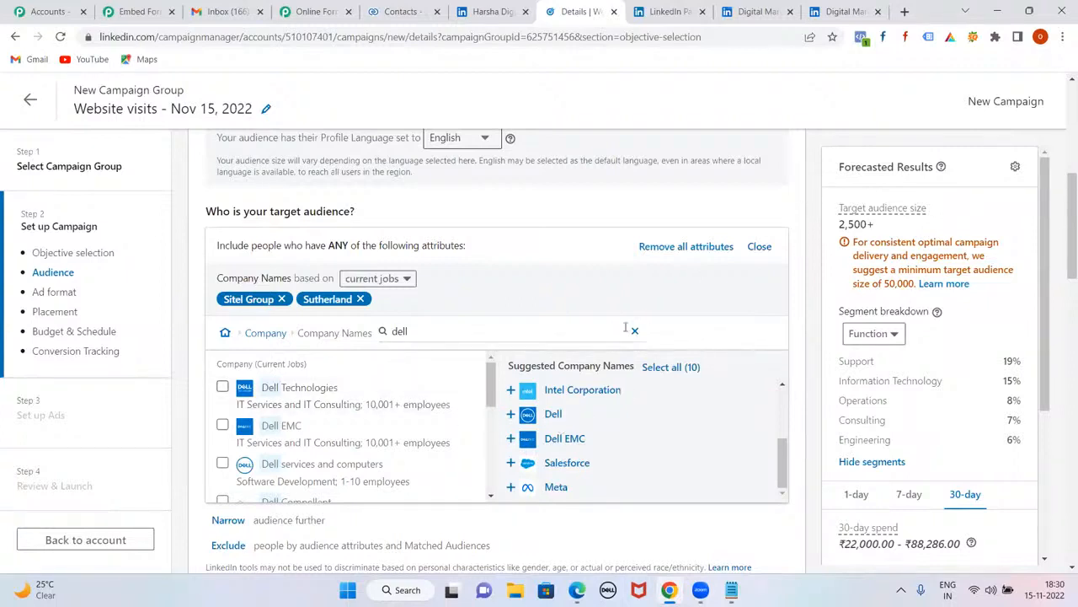
left_click(634, 330)
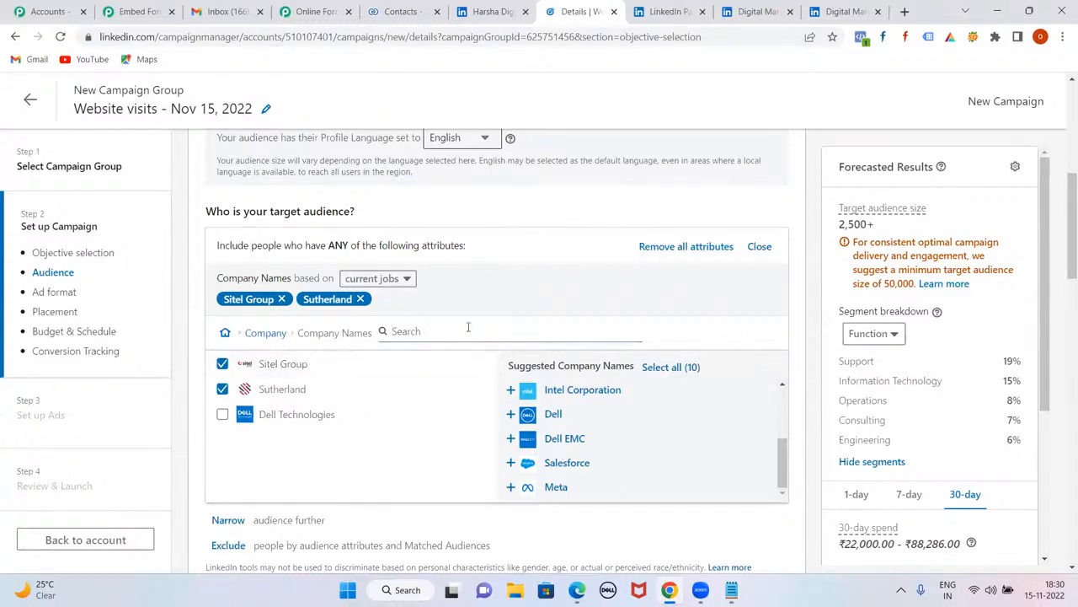
type("sitel")
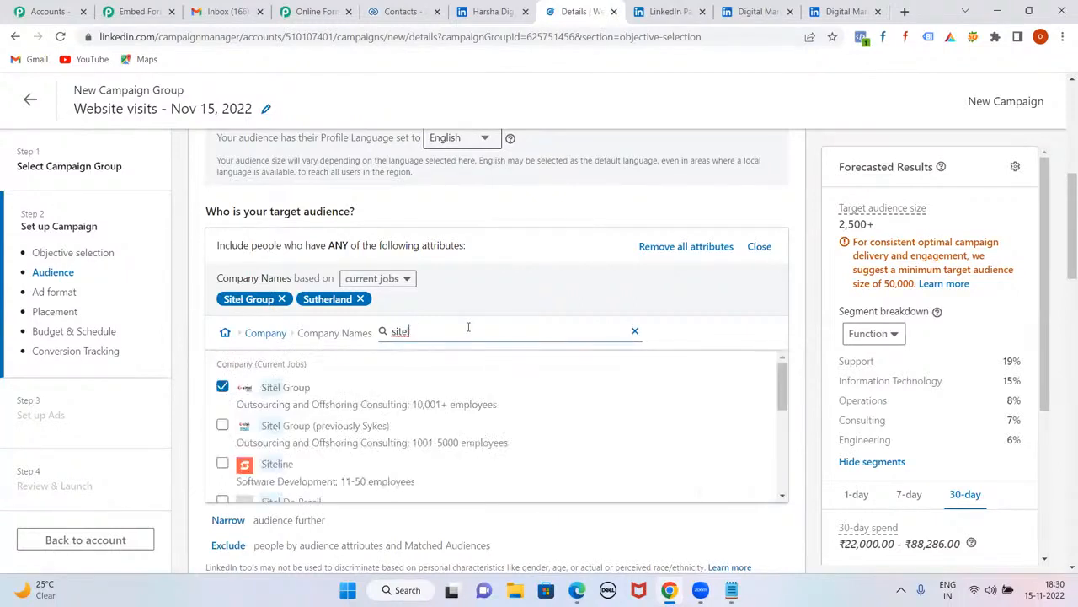
scroll(431, 413, "down", 2)
scroll(431, 413, "up", 2)
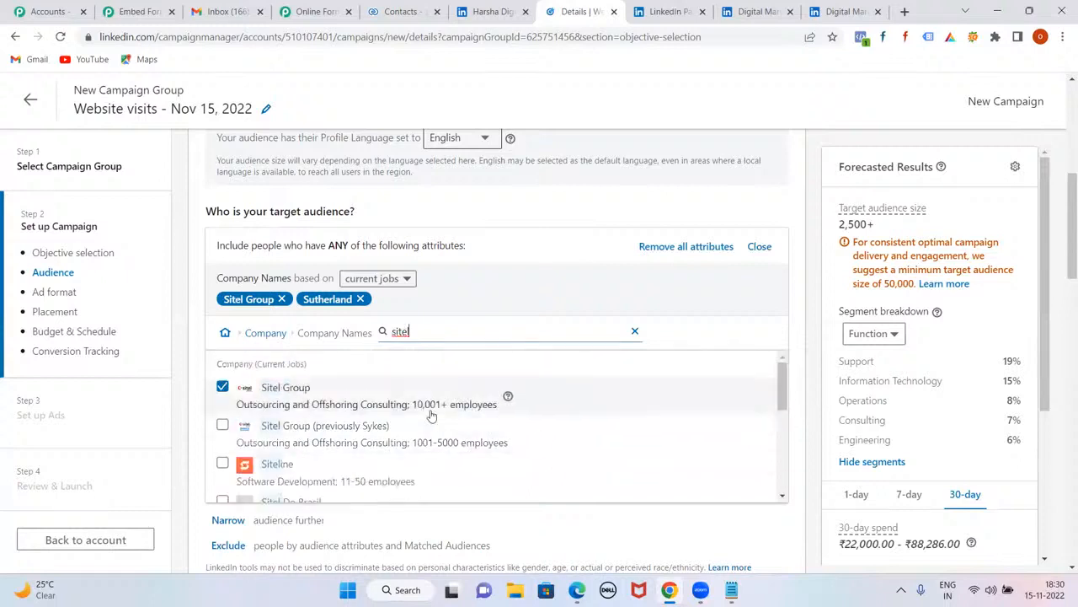
left_click(431, 414)
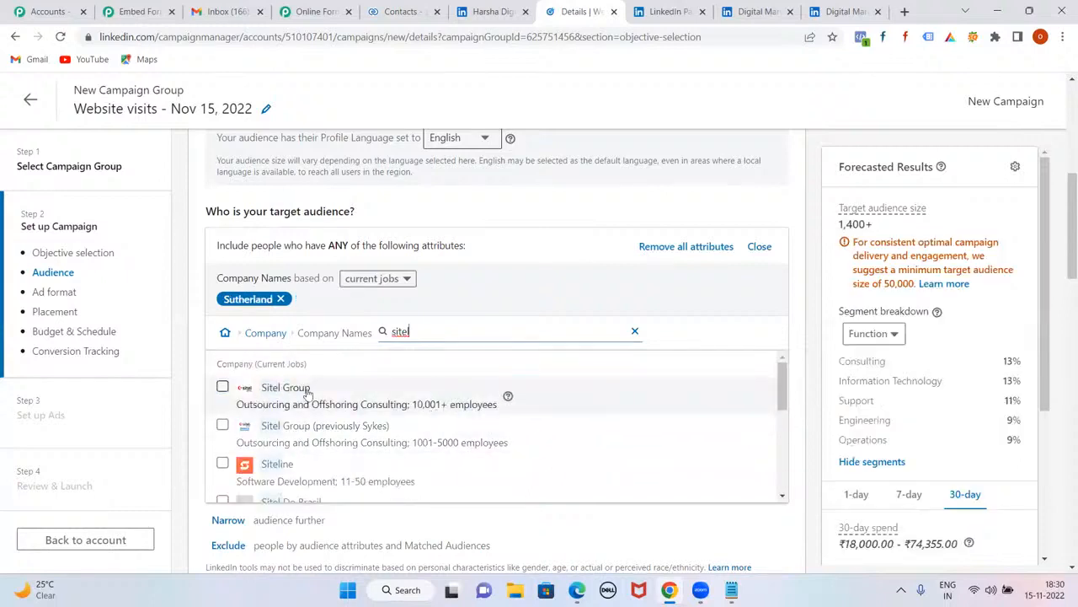
left_click(223, 386)
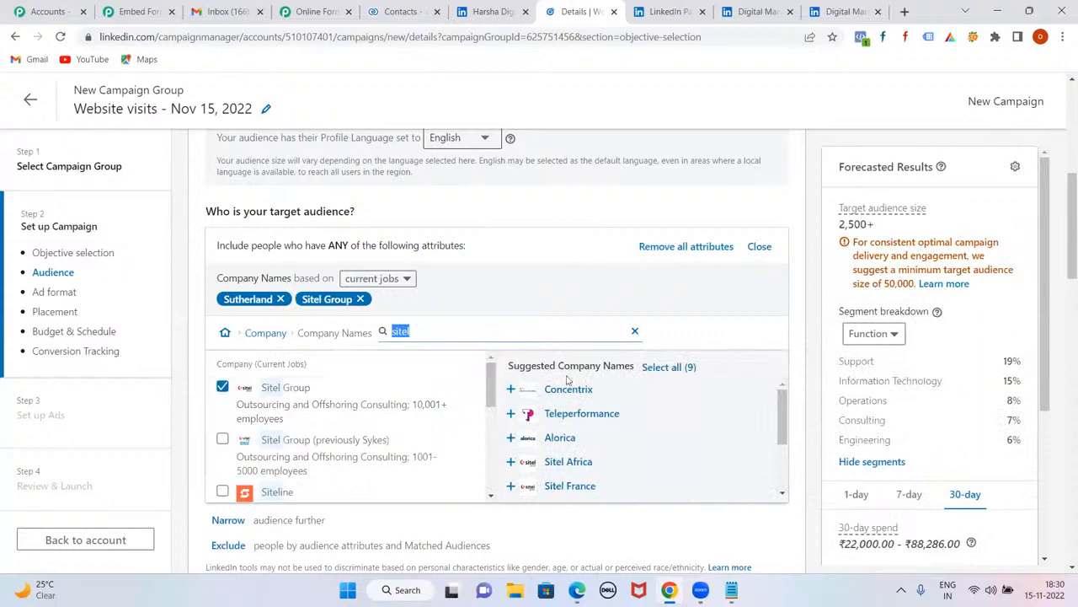
Add the suggested companies Concentrix, Teleperformance and Alorica to the target audience and clear the company name search
left_click(512, 391)
left_click(512, 390)
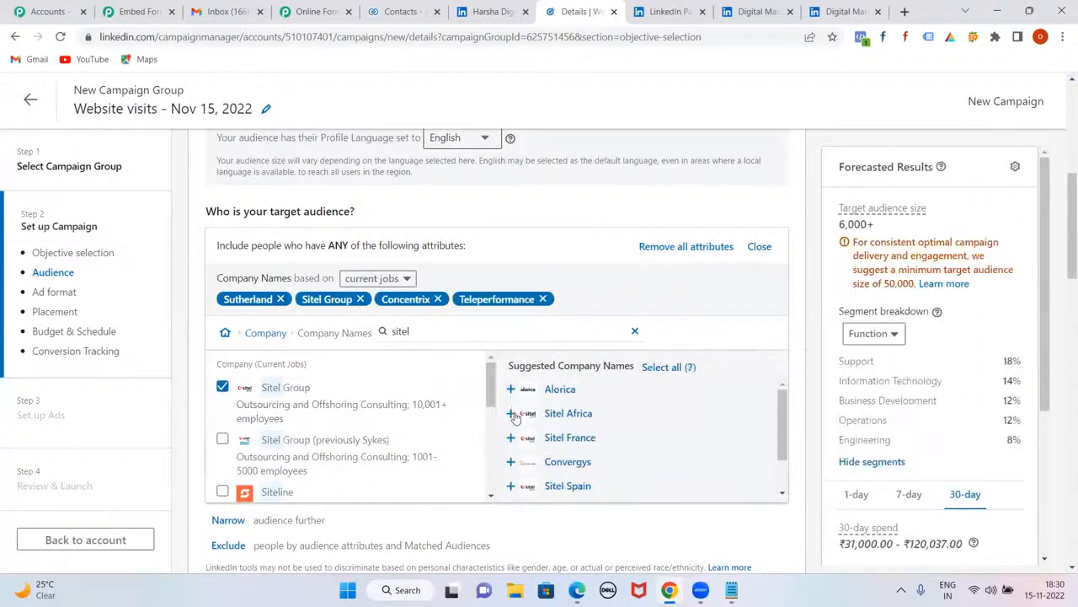
left_click(511, 390)
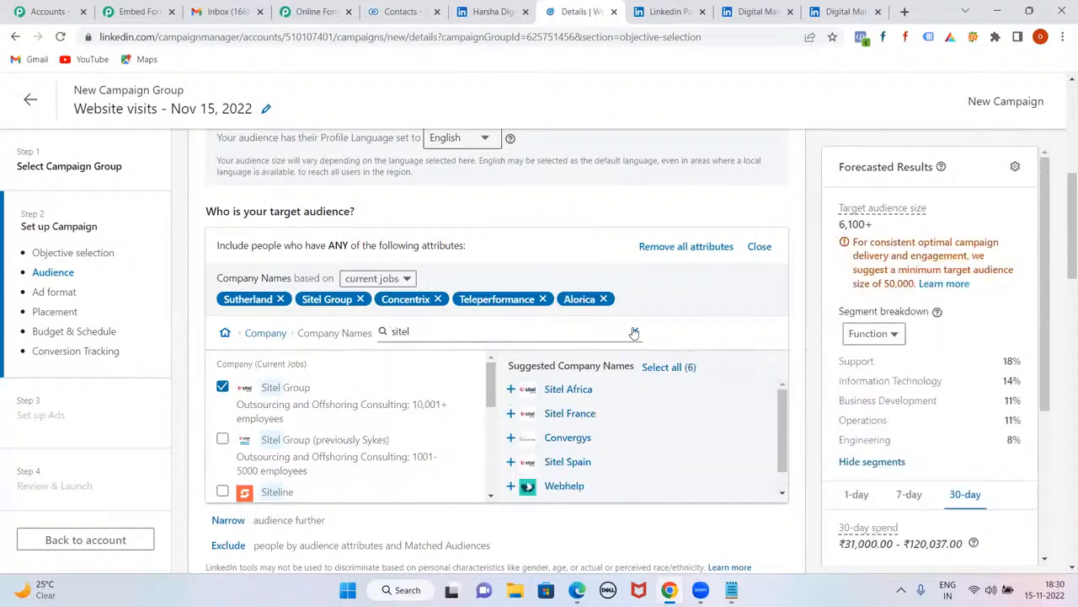
left_click(635, 332)
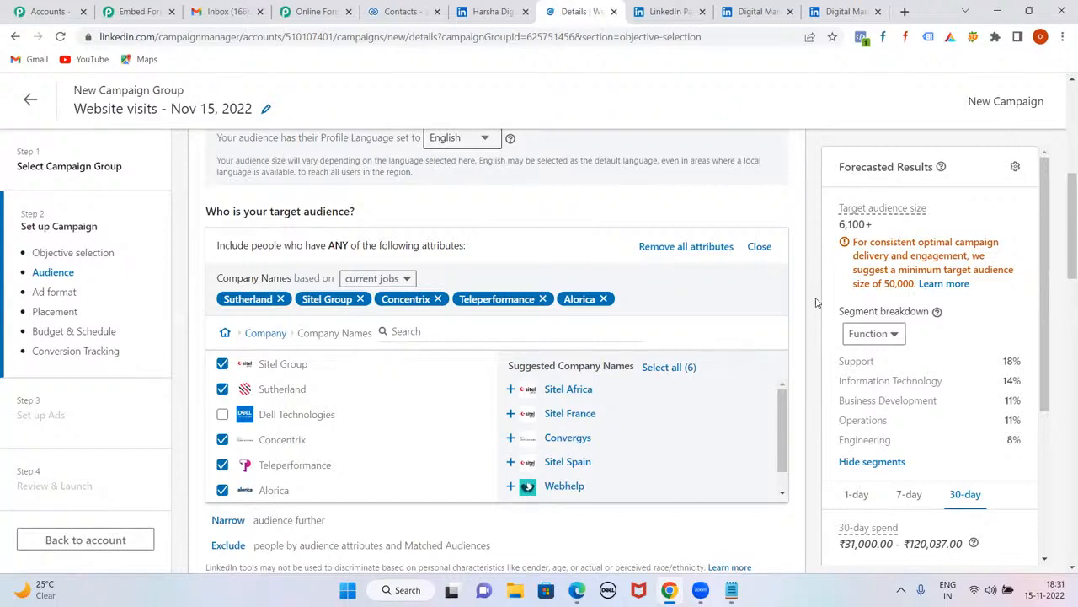
Review the campaign setup from the objective and location through the selected companies to the ad format options
scroll(402, 378, "down", 5)
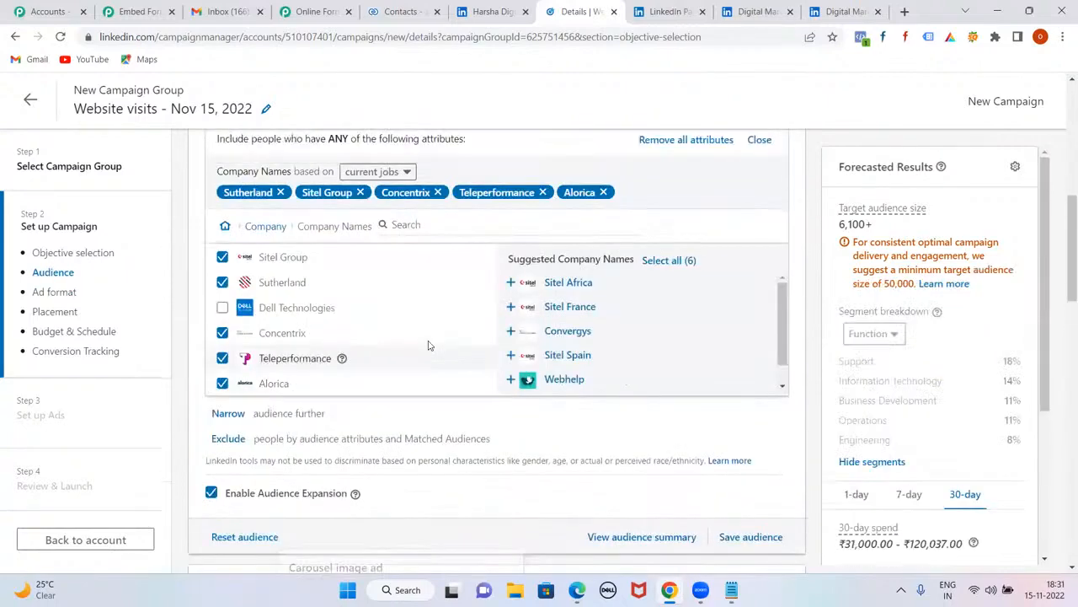
scroll(428, 345, "up", 5)
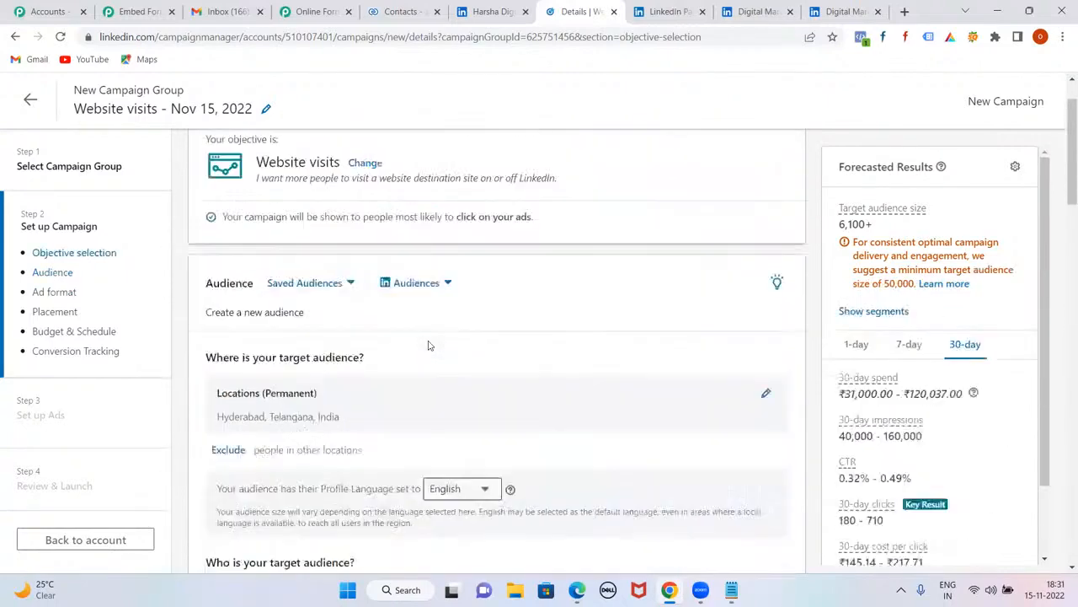
scroll(428, 345, "down", 3)
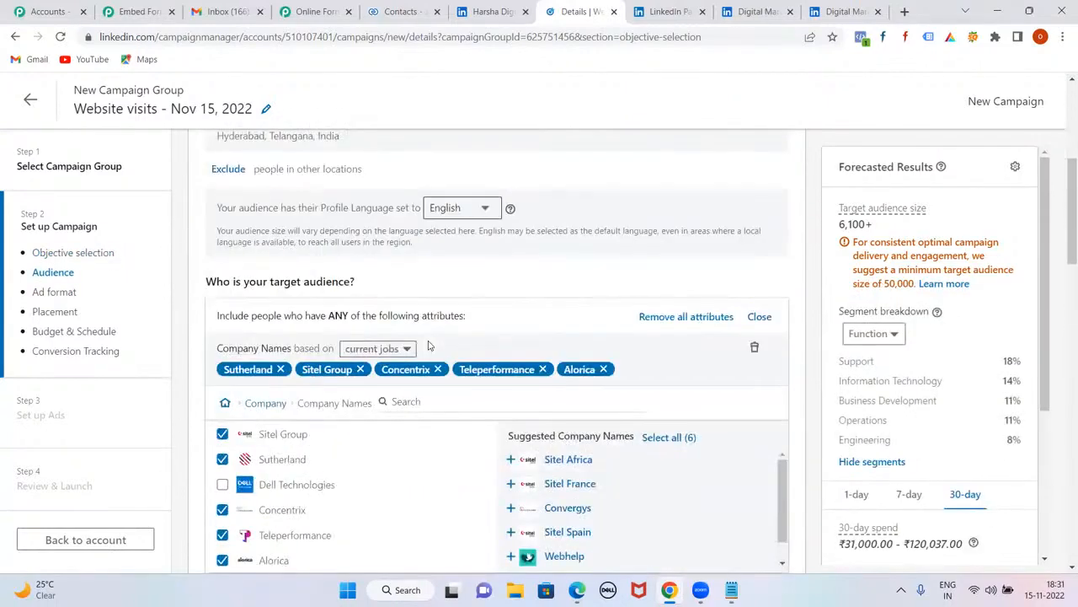
scroll(428, 345, "down", 4)
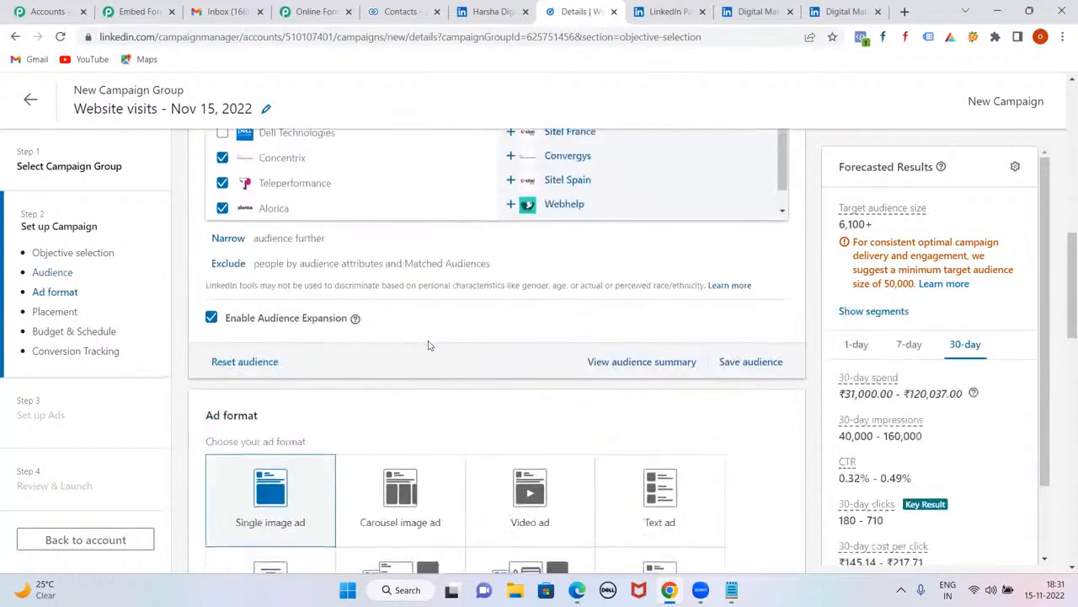
scroll(428, 346, "down", 3)
scroll(428, 341, "up", 6)
scroll(429, 341, "up", 4)
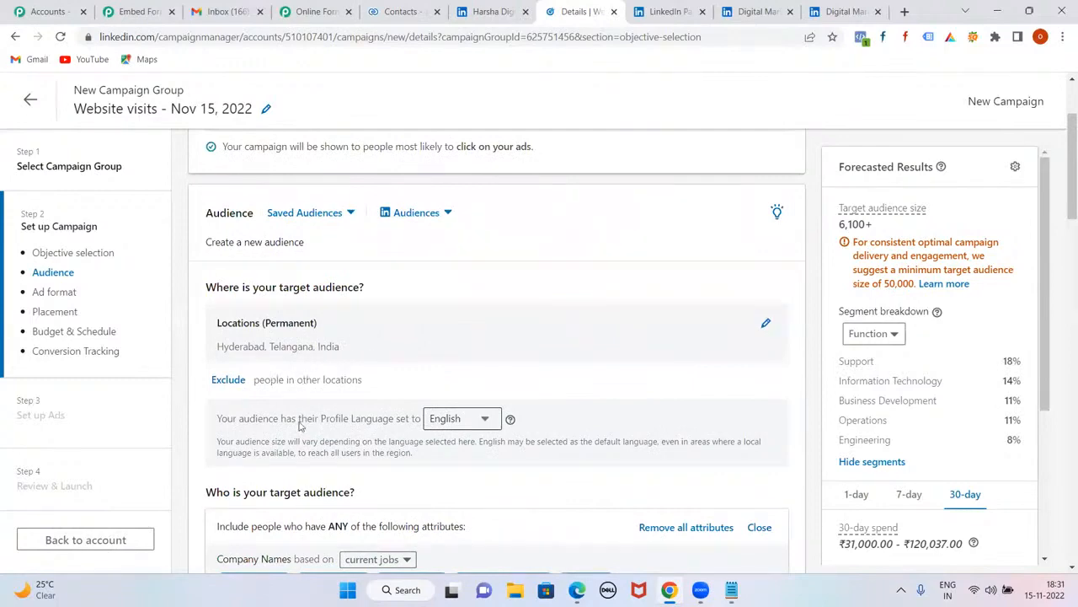
scroll(301, 423, "up", 3)
scroll(312, 426, "down", 6)
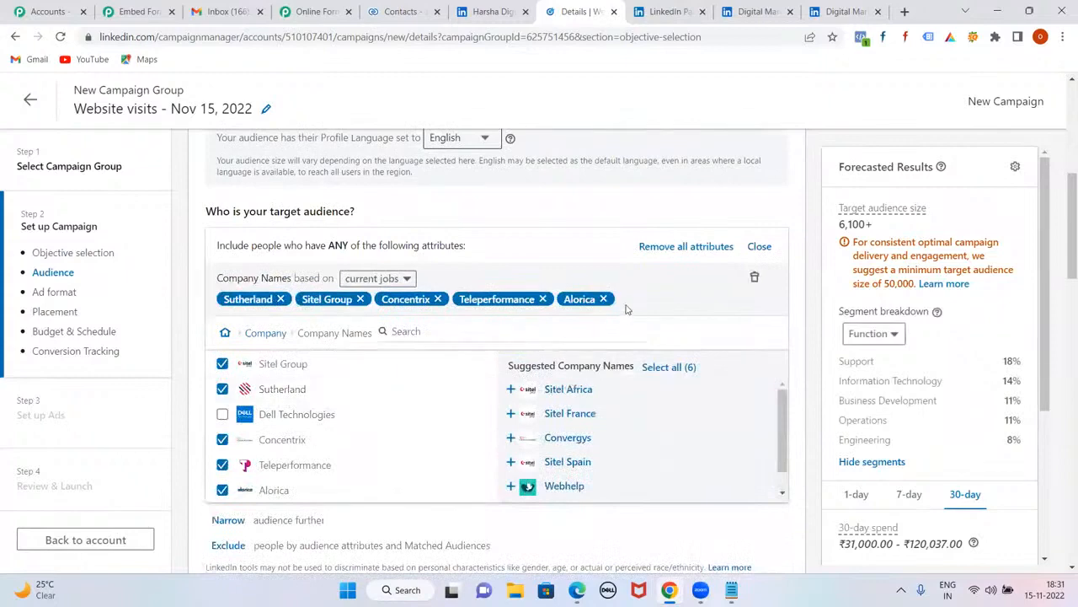
Finish the company selection and narrow the audience to members with 1 year to 4 years of experience
left_click(760, 246)
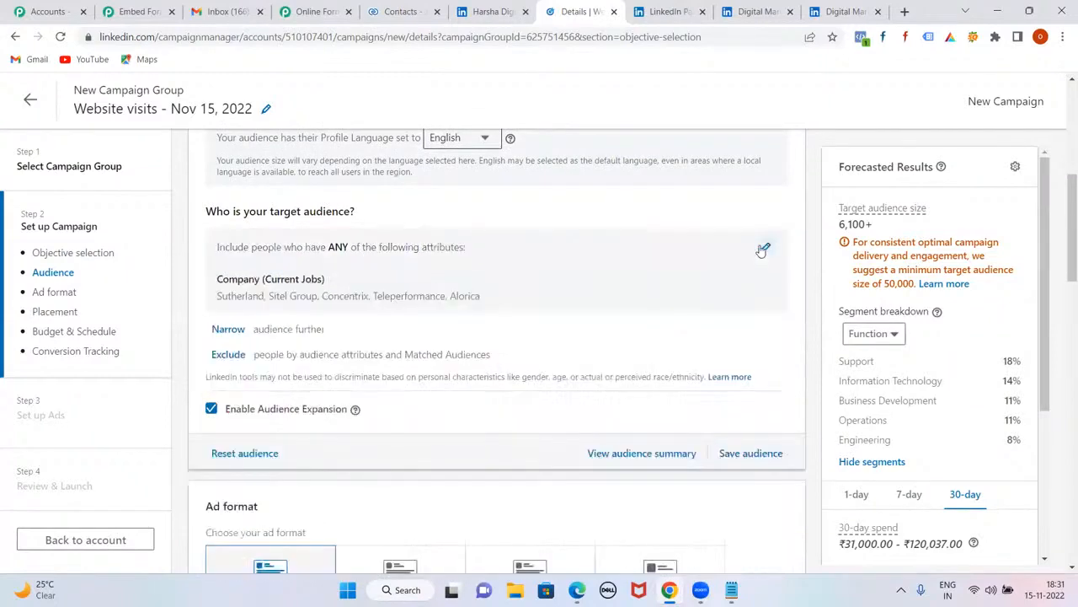
left_click(230, 329)
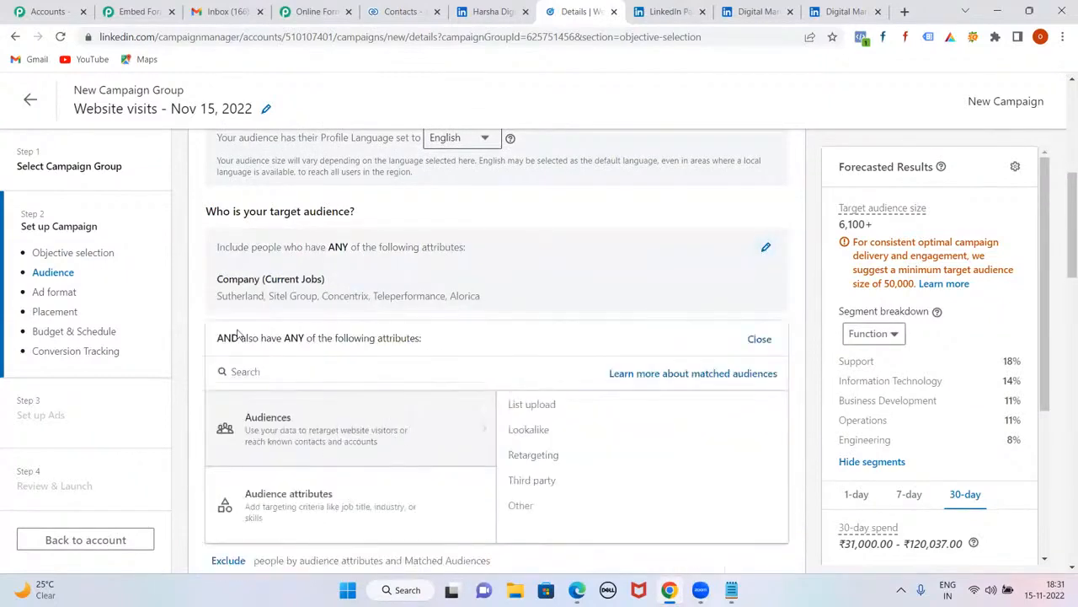
scroll(544, 295, "down", 2)
mouse_move(349, 368)
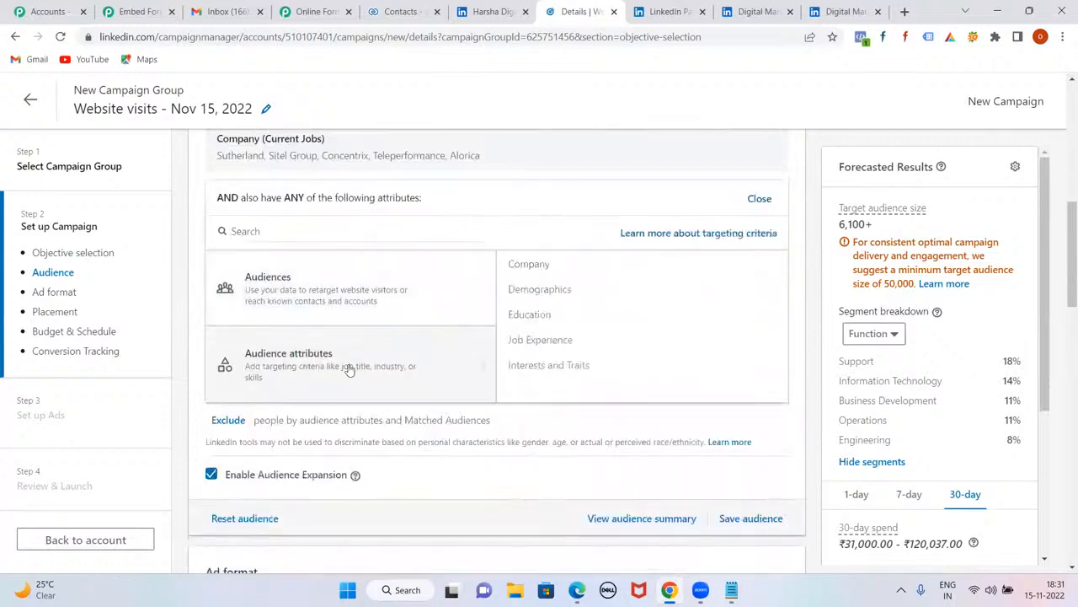
left_click(741, 346)
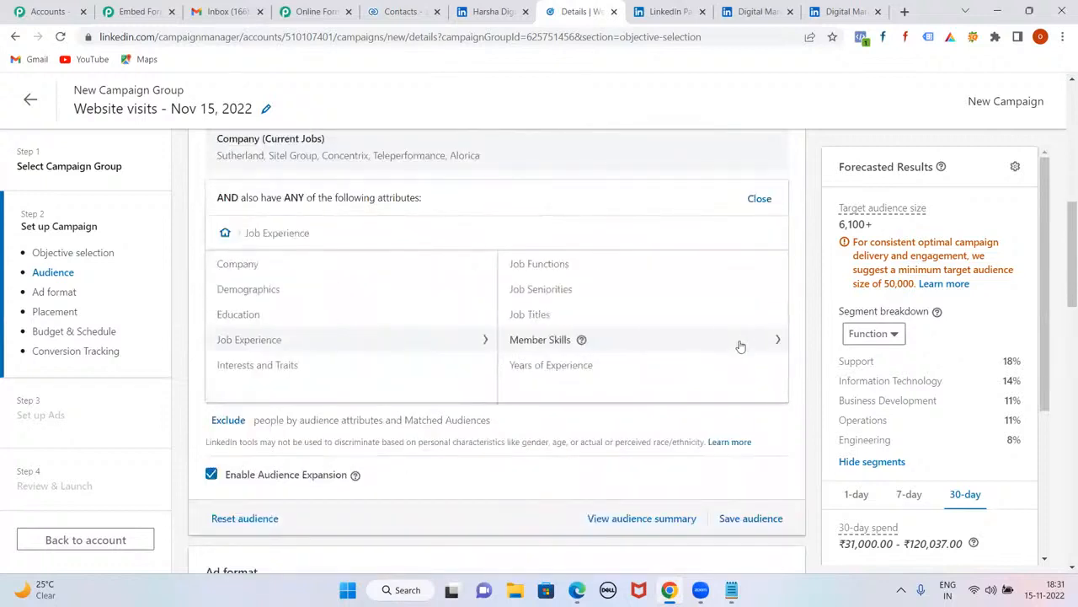
left_click(649, 369)
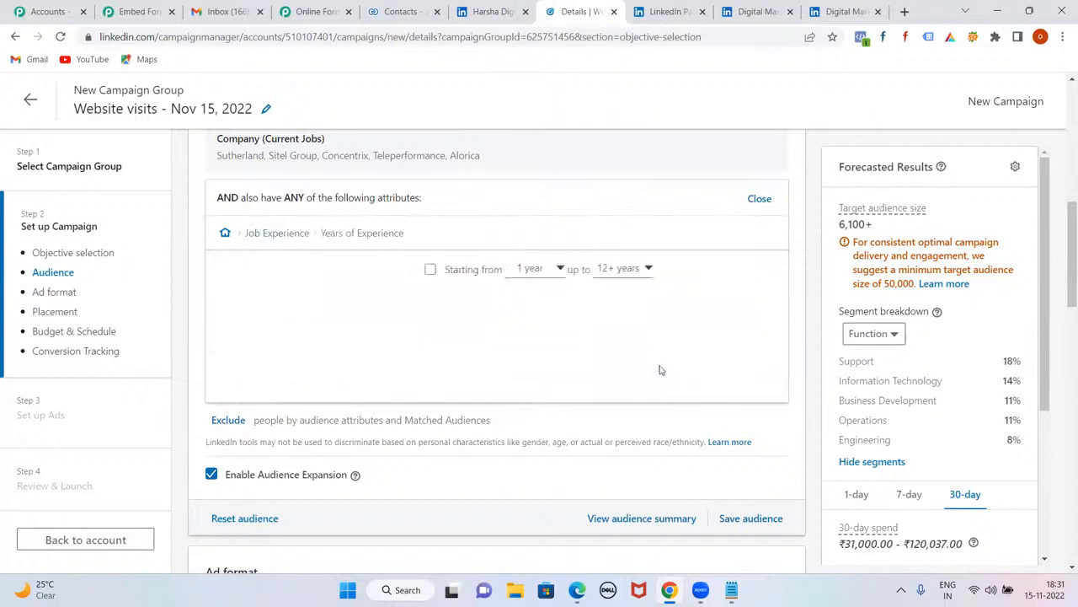
left_click(439, 267)
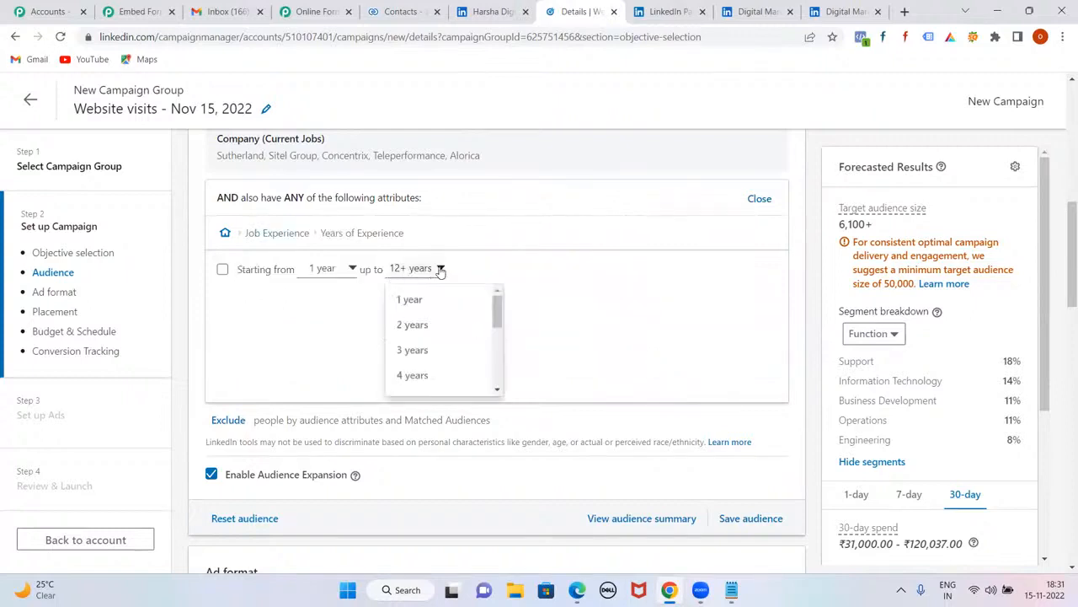
left_click(413, 375)
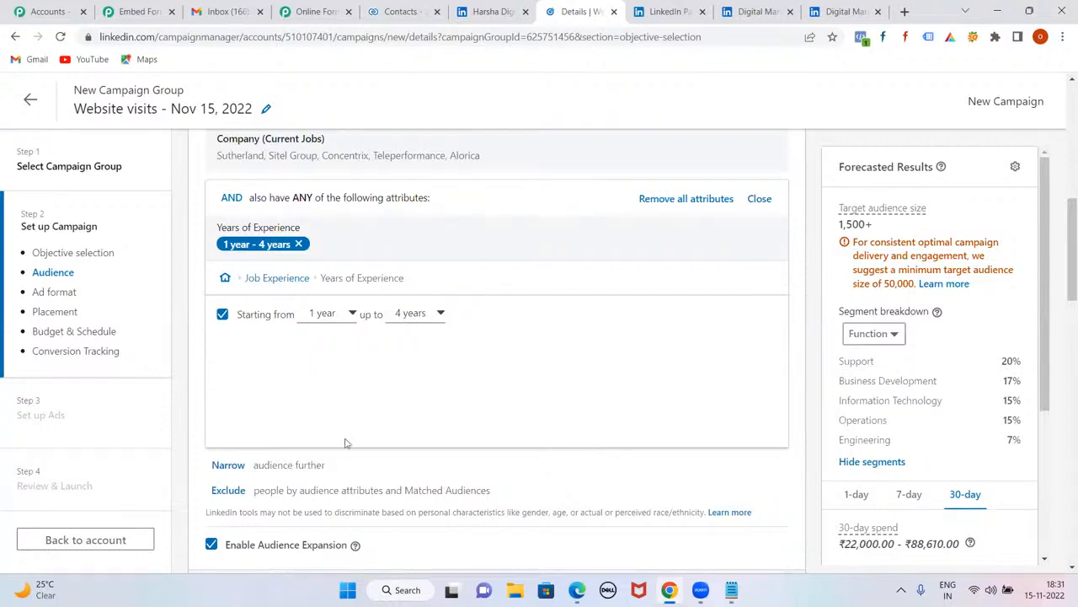
scroll(483, 374, "down", 2)
scroll(483, 375, "down", 1)
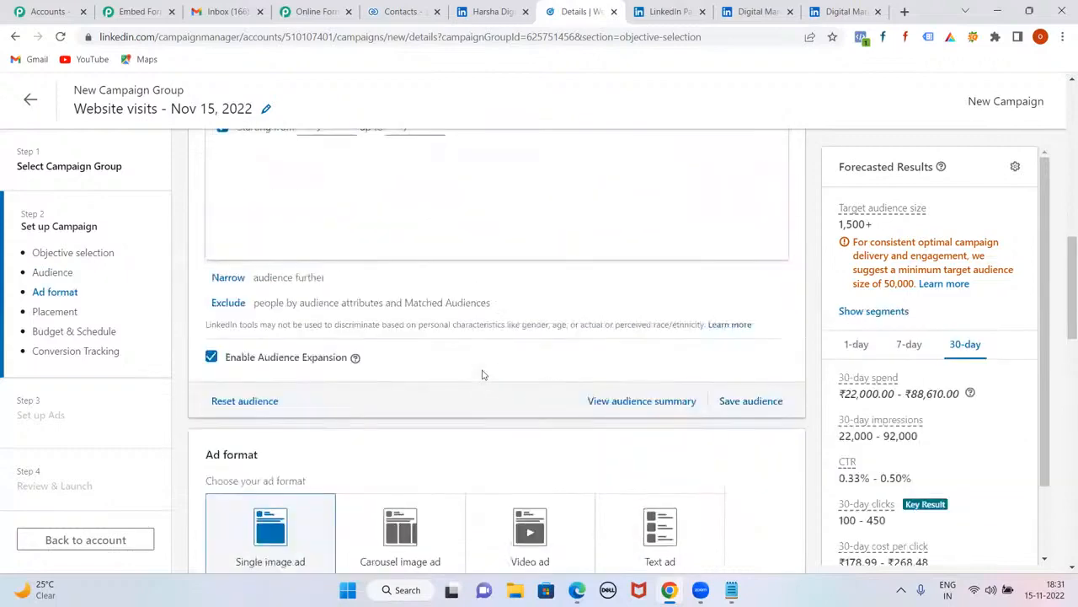
scroll(483, 374, "up", 5)
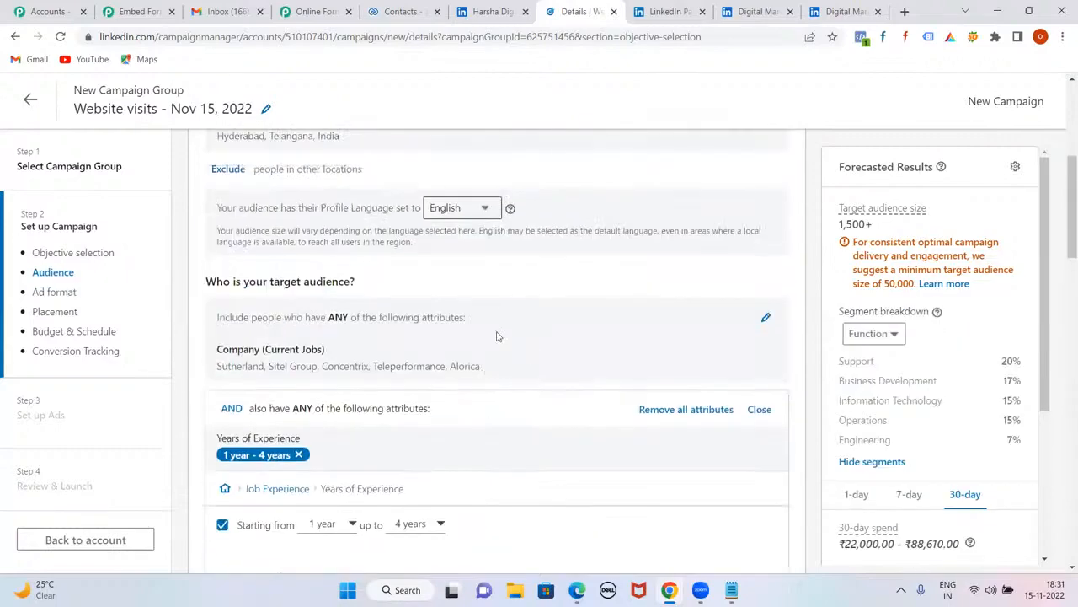
scroll(506, 257, "down", 3)
scroll(506, 257, "up", 4)
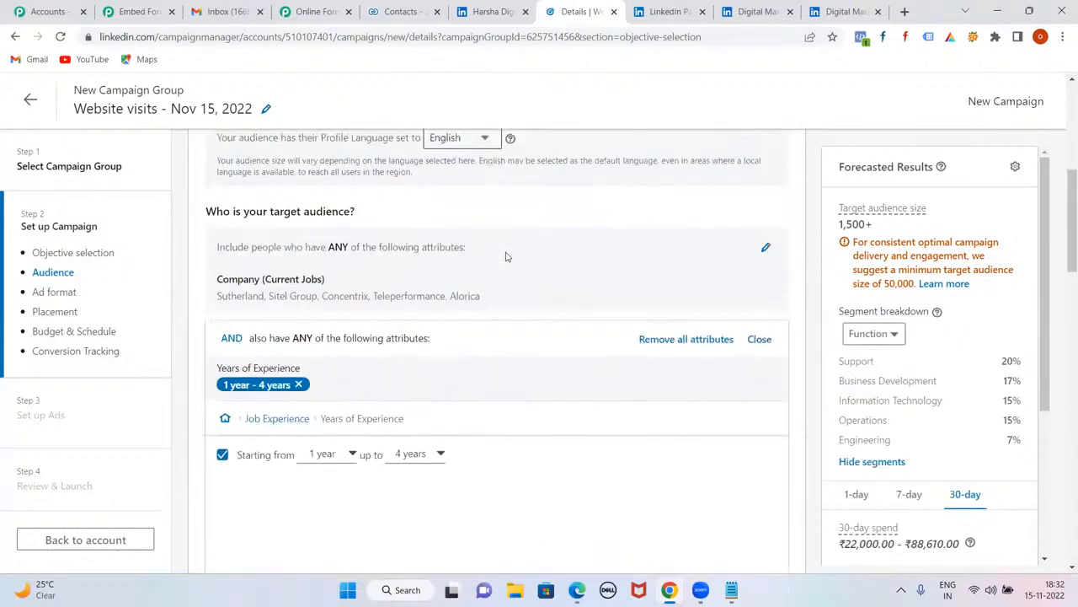
scroll(506, 257, "down", 3)
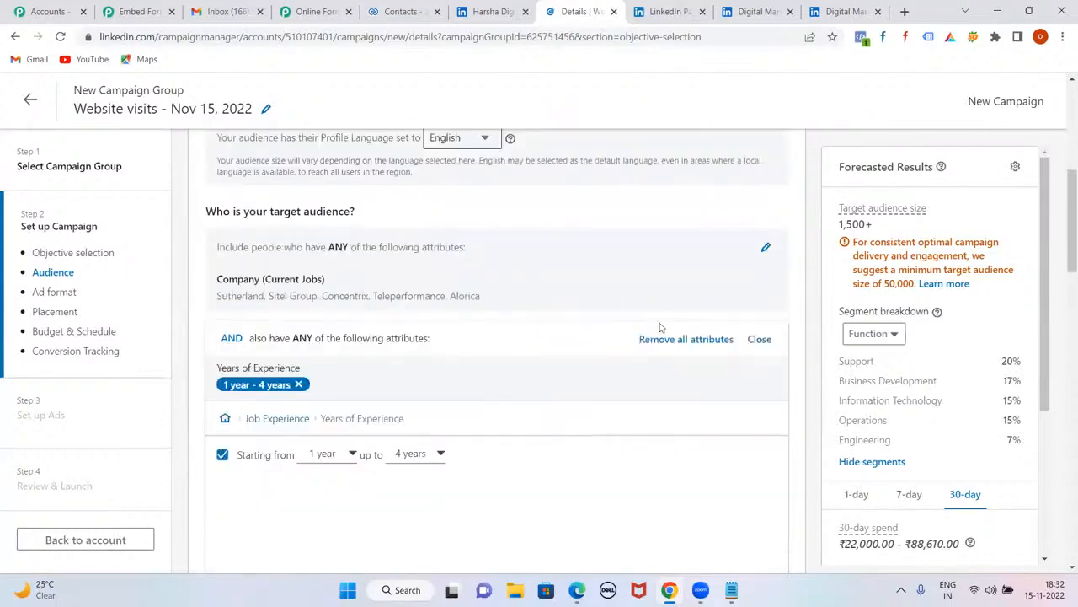
left_click(760, 339)
Browse the Demographics and Education attributes for further narrowing, including Fields of Study, and check the audience notes in Notepad
scroll(416, 325, "down", 2)
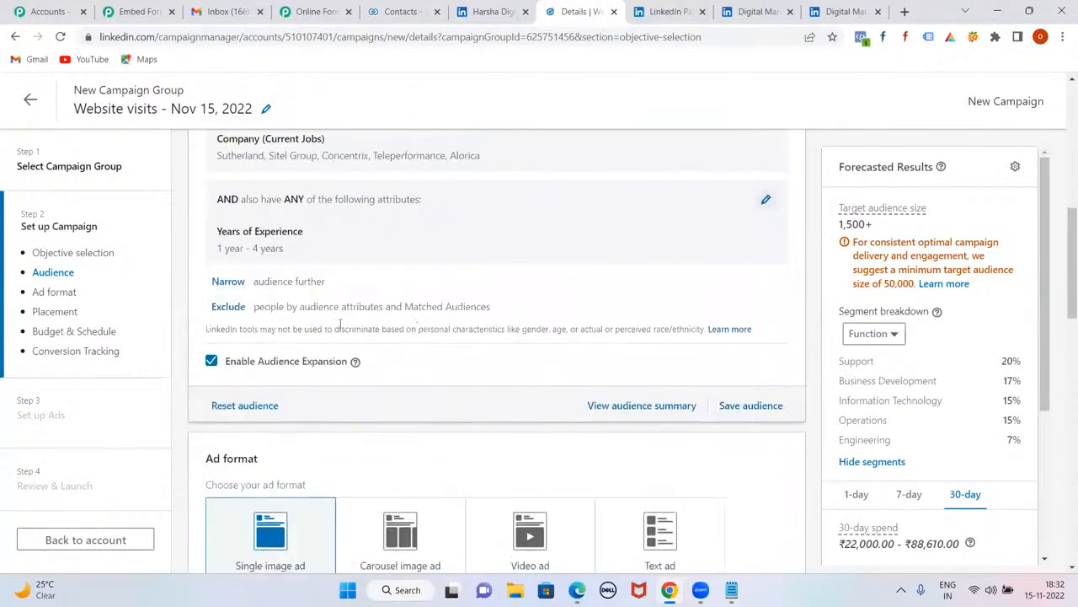
left_click(229, 281)
scroll(356, 346, "down", 1)
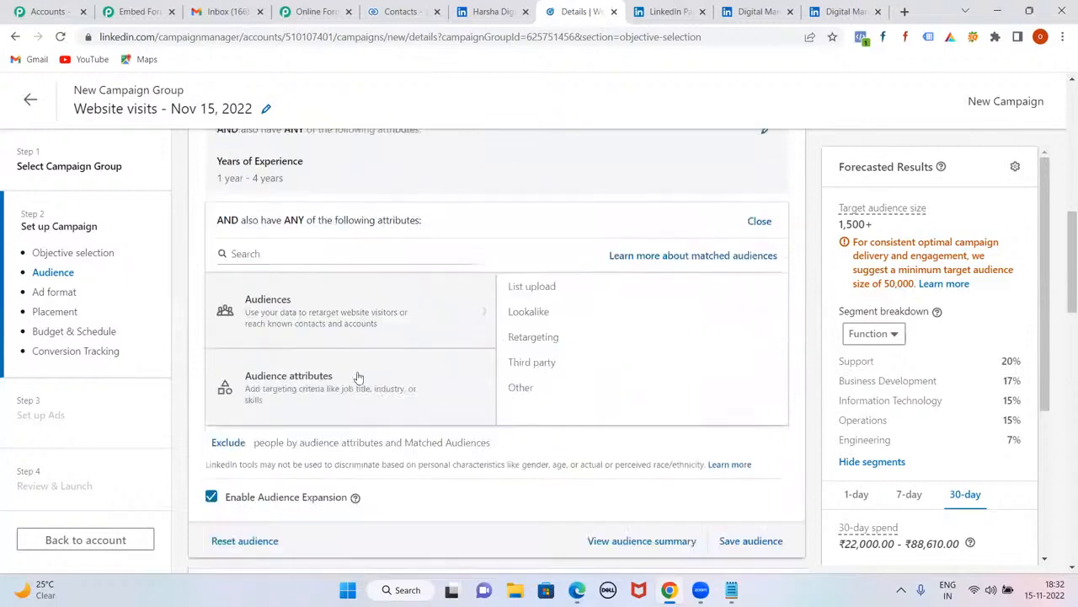
left_click(354, 385)
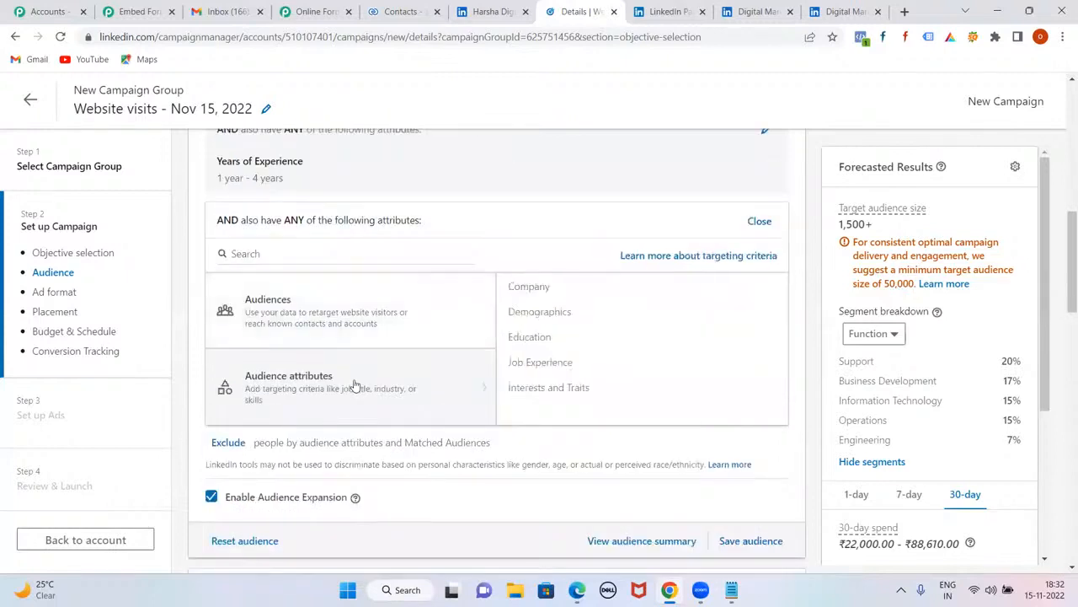
left_click(548, 314)
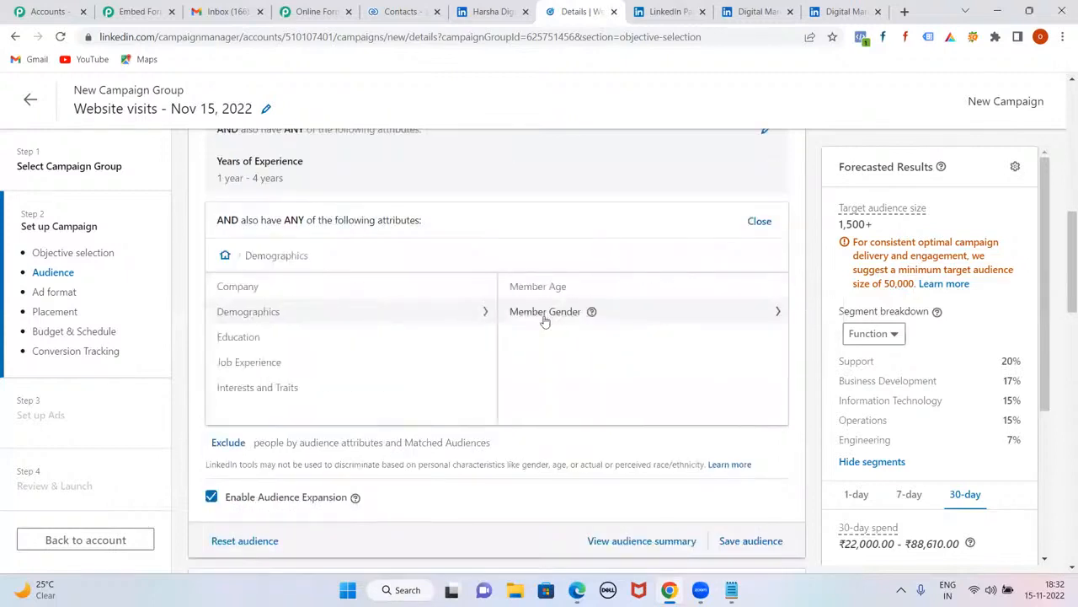
left_click(223, 342)
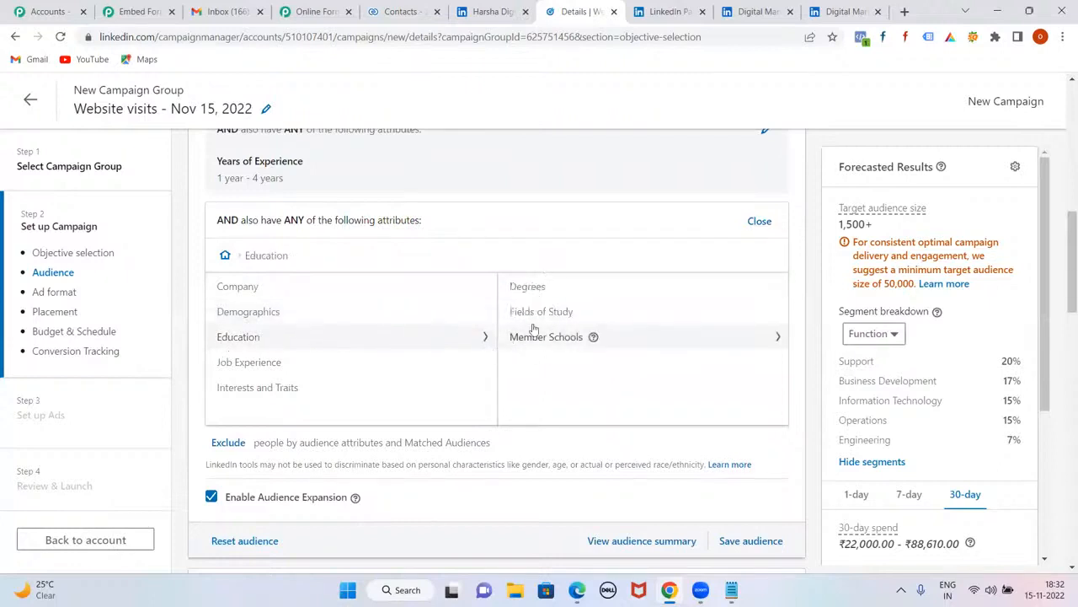
left_click(732, 589)
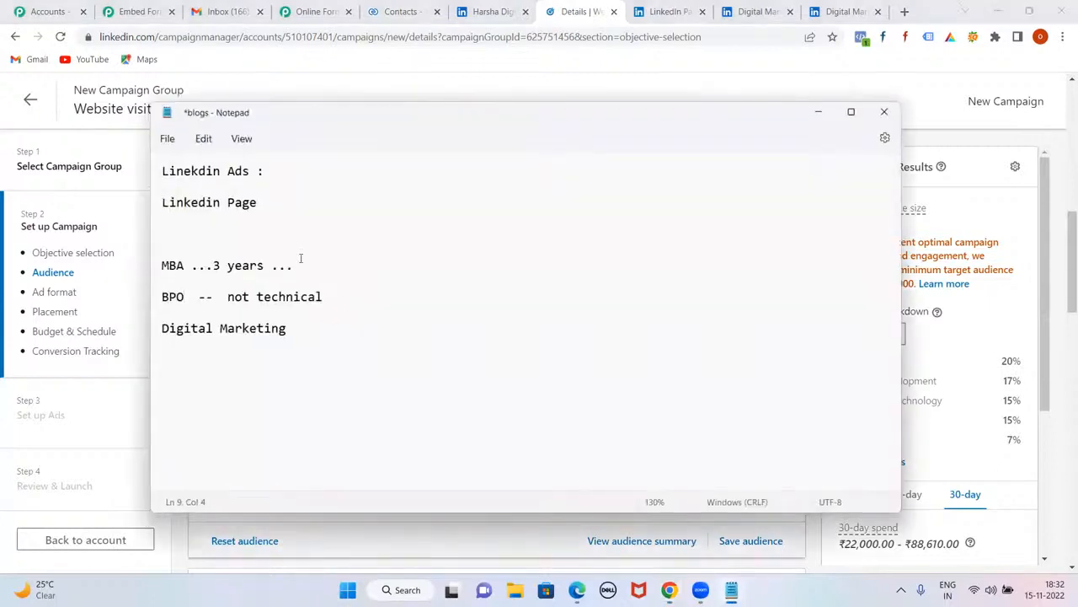
left_click(824, 115)
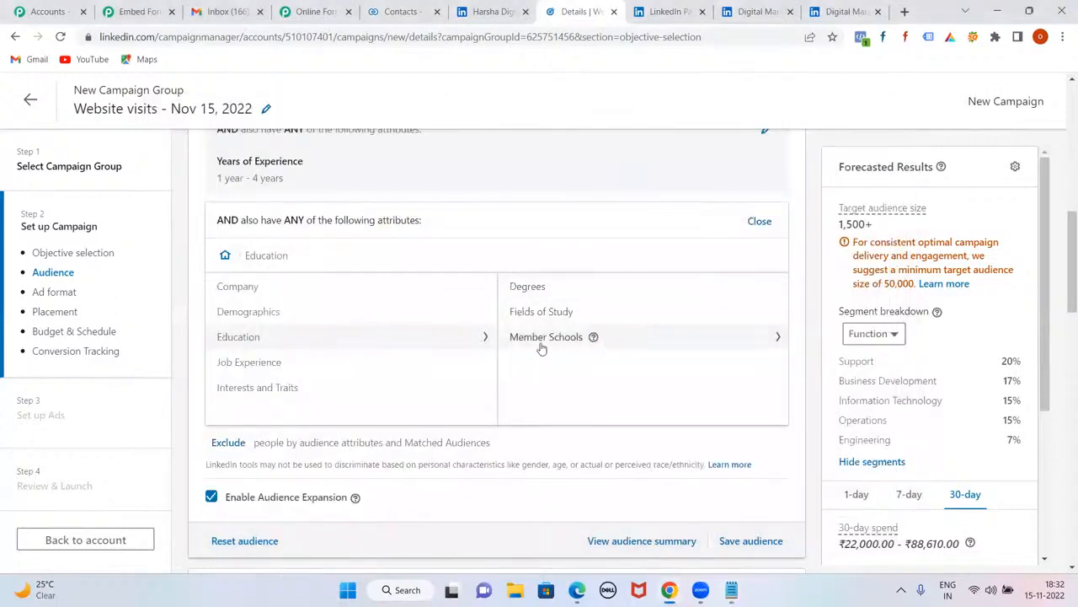
left_click(738, 314)
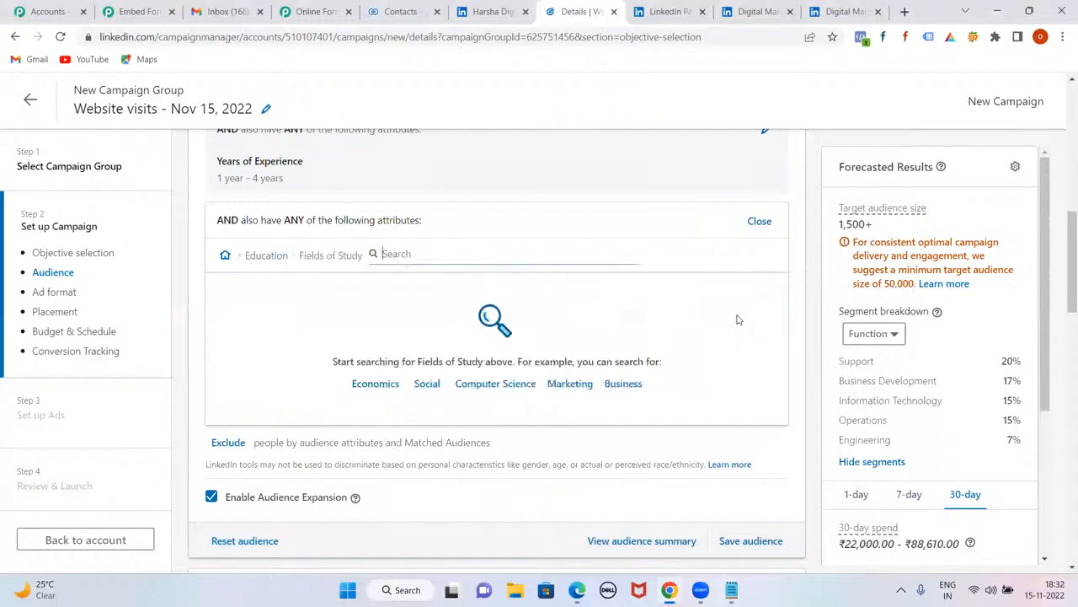
left_click(759, 221)
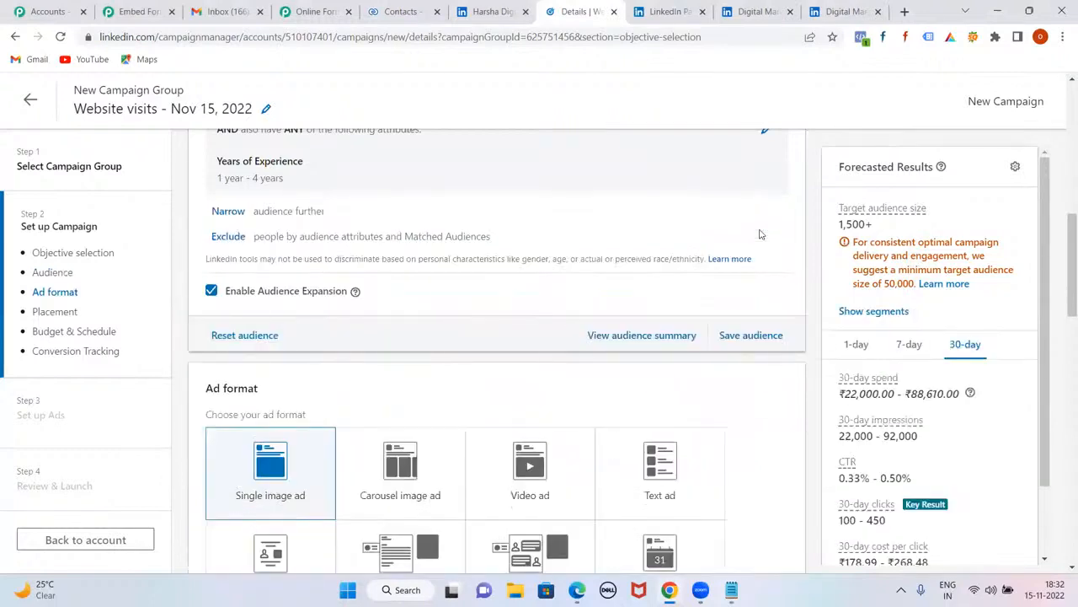
Compare the Audiences and Audience attributes categories offered for narrowing further, and close them without adding a criterion
left_click(229, 211)
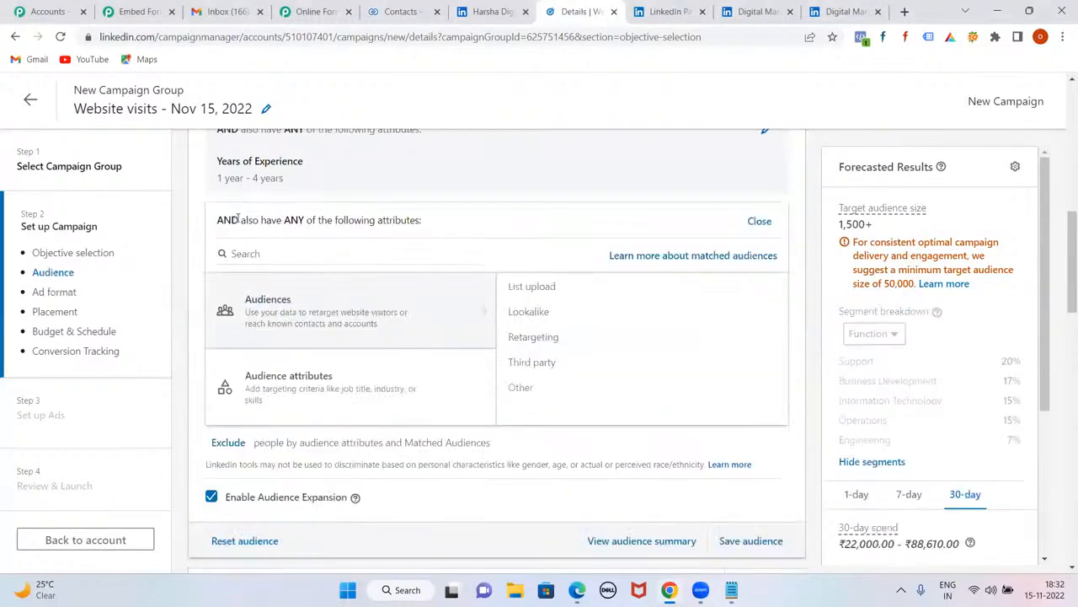
left_click(317, 409)
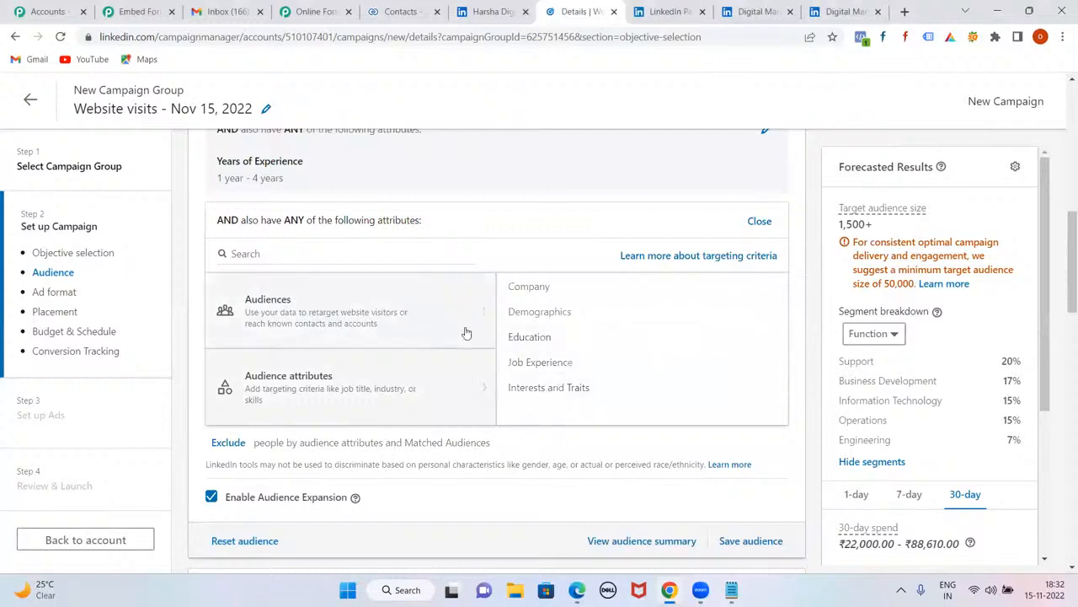
mouse_move(258, 312)
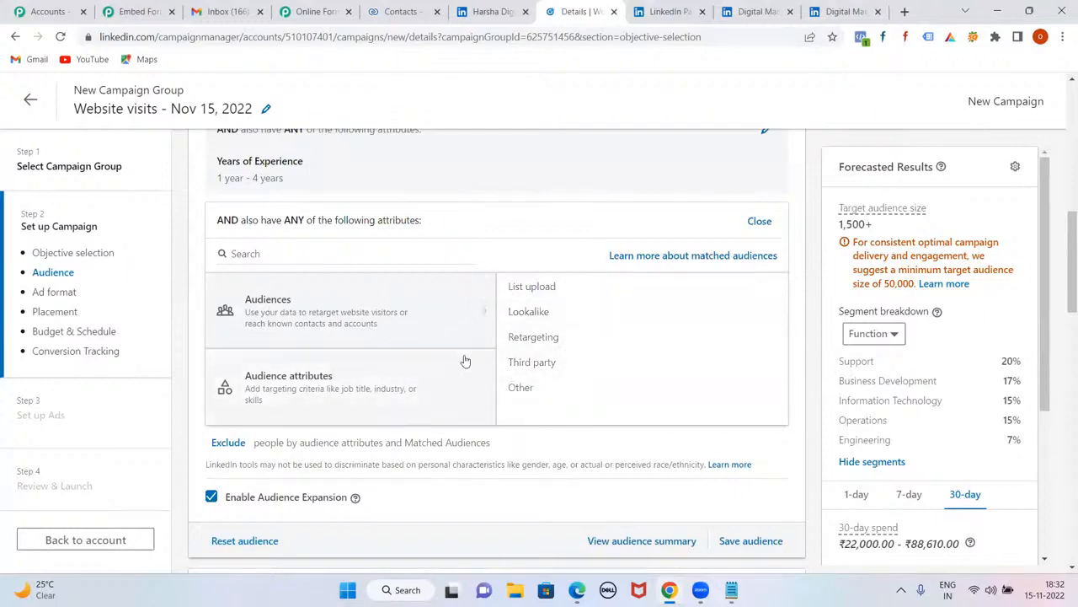
mouse_move(248, 402)
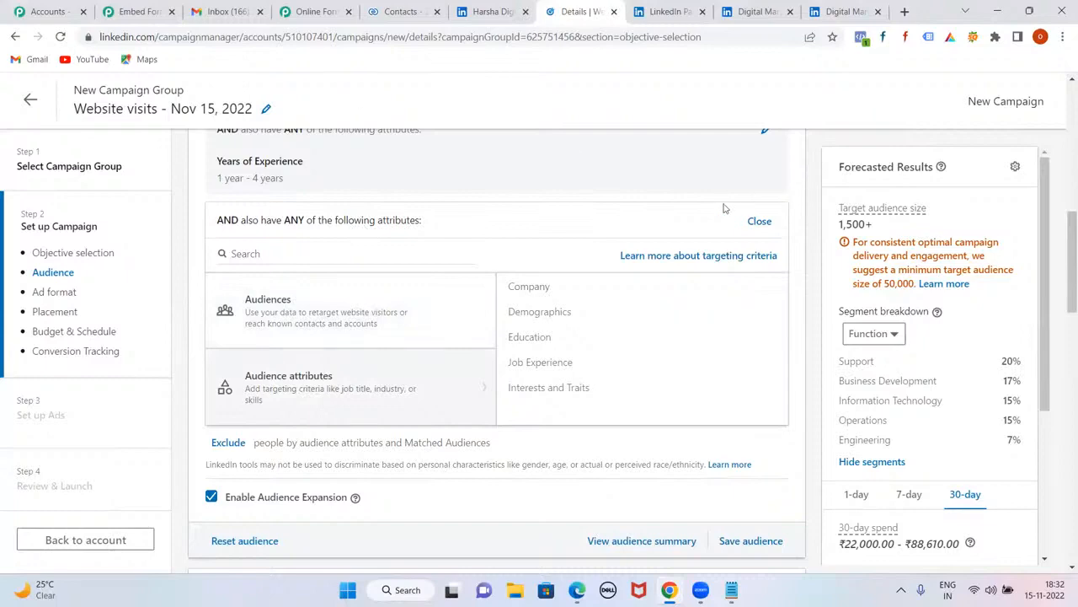
left_click(758, 221)
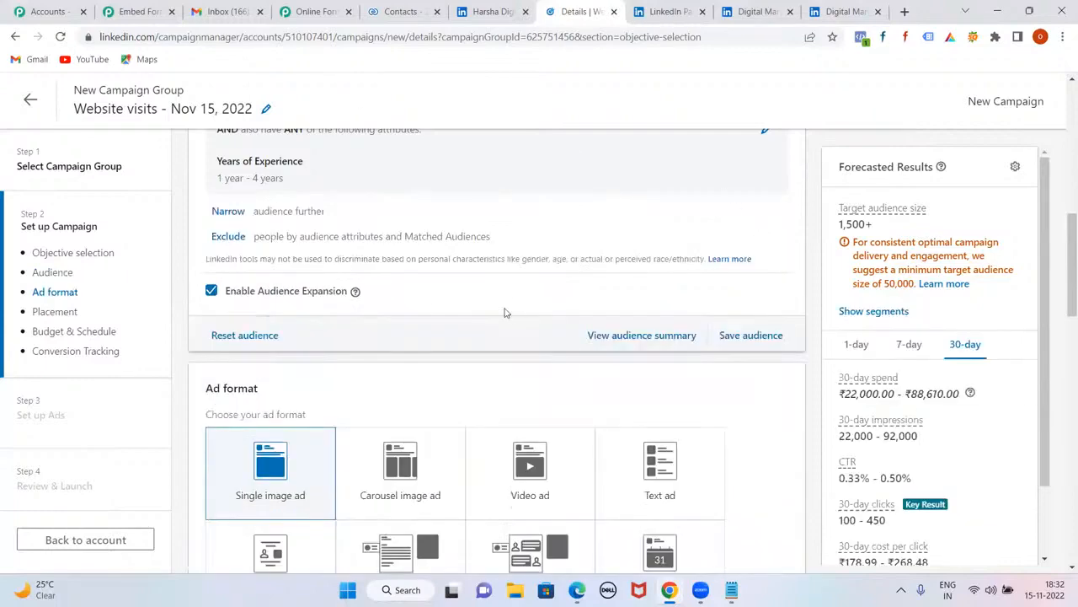
scroll(504, 313, "up", 3)
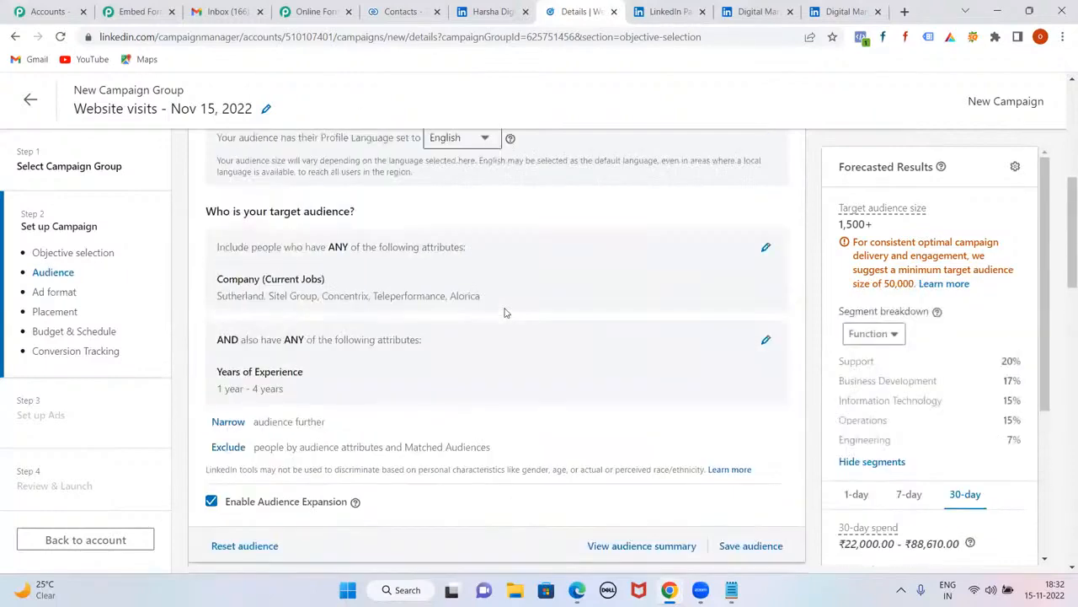
Examine the forecasted results for the 30-day period, including spend, impressions, CTR, clicks and cost per click
scroll(505, 313, "up", 2)
scroll(505, 313, "down", 2)
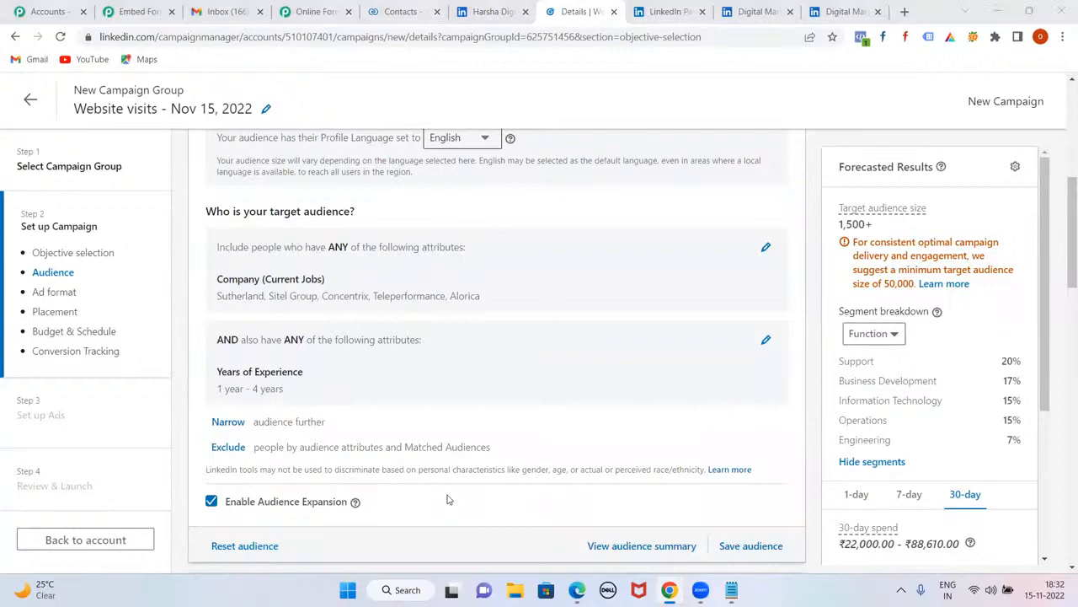
scroll(756, 301, "down", 3)
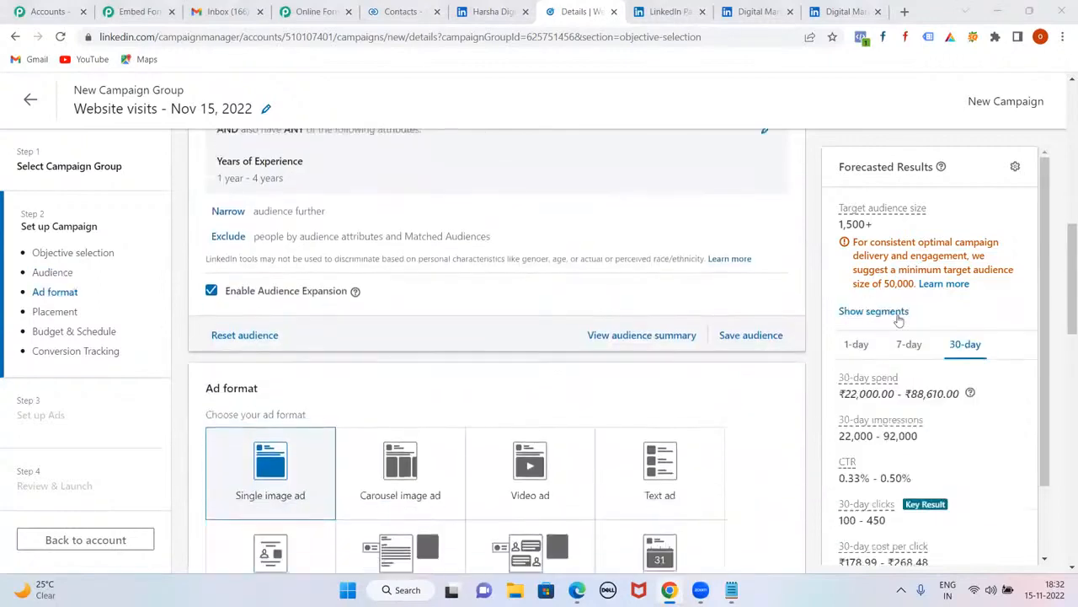
scroll(919, 328, "down", 1)
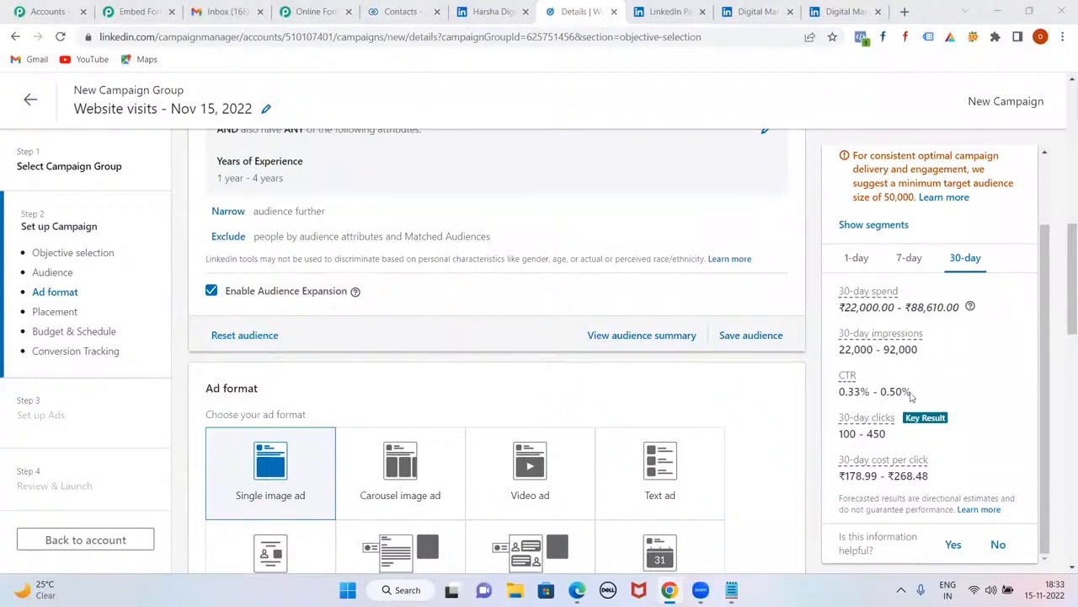
scroll(918, 349, "down", 2)
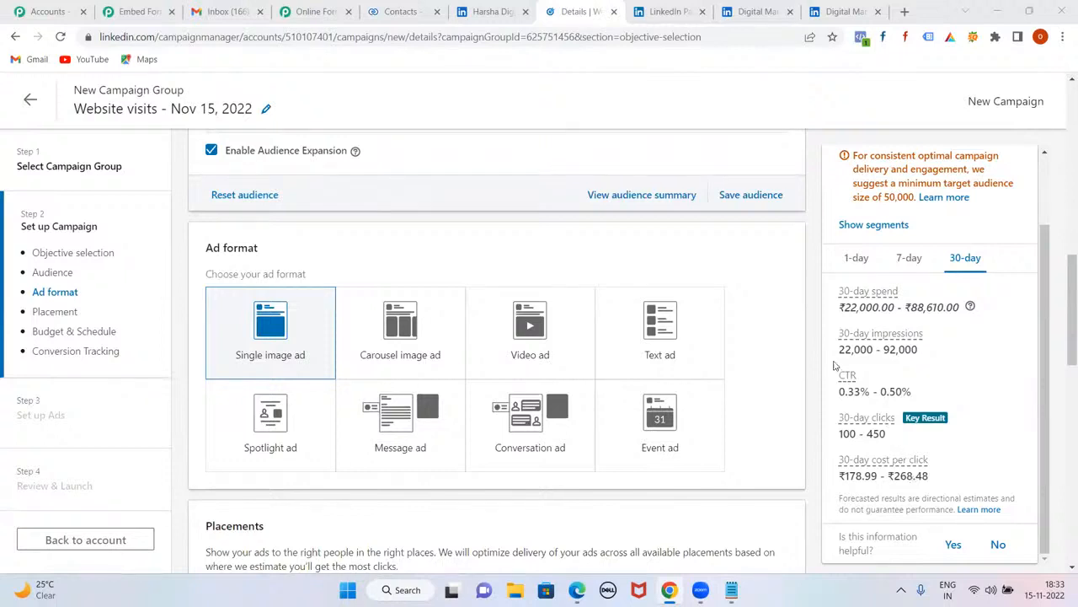
scroll(834, 364, "up", 1)
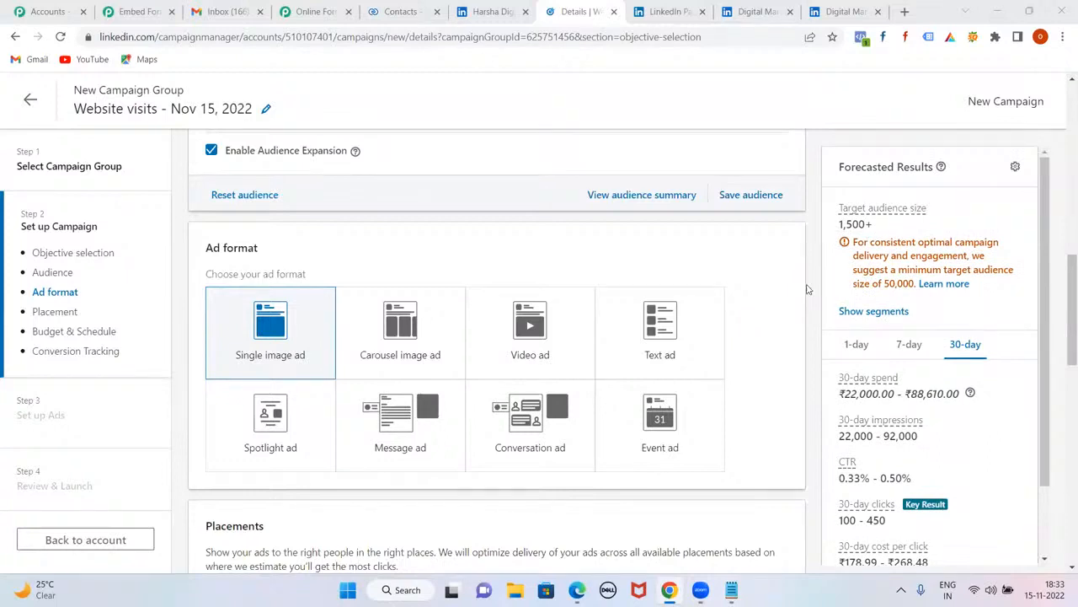
scroll(931, 426, "down", 1)
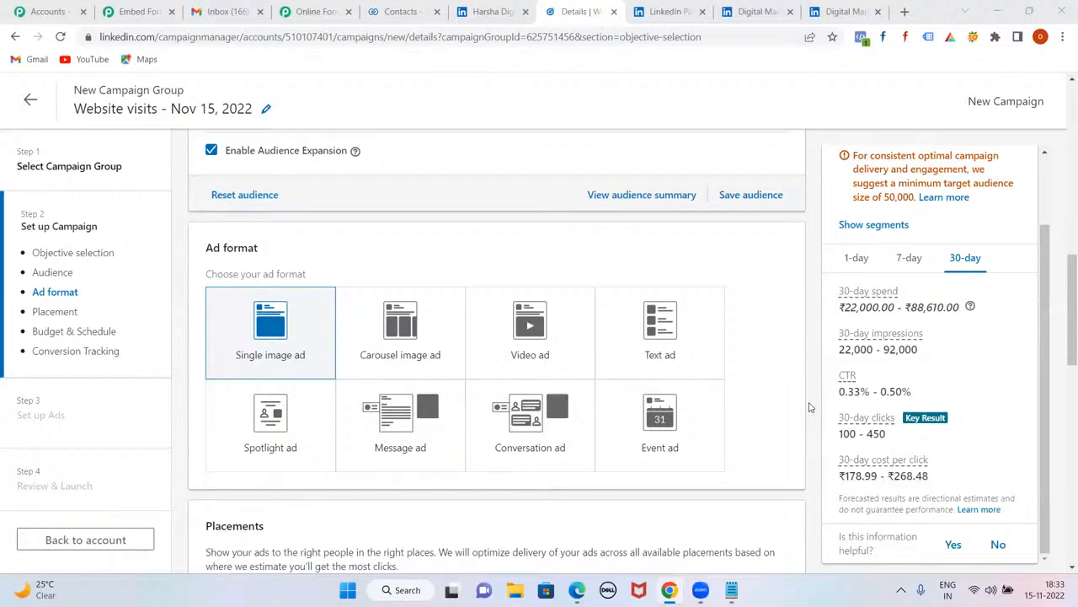
Review the campaign's objective, location and audience criteria, and read the descriptions of the Event and Spotlight ad formats
scroll(809, 407, "up", 10)
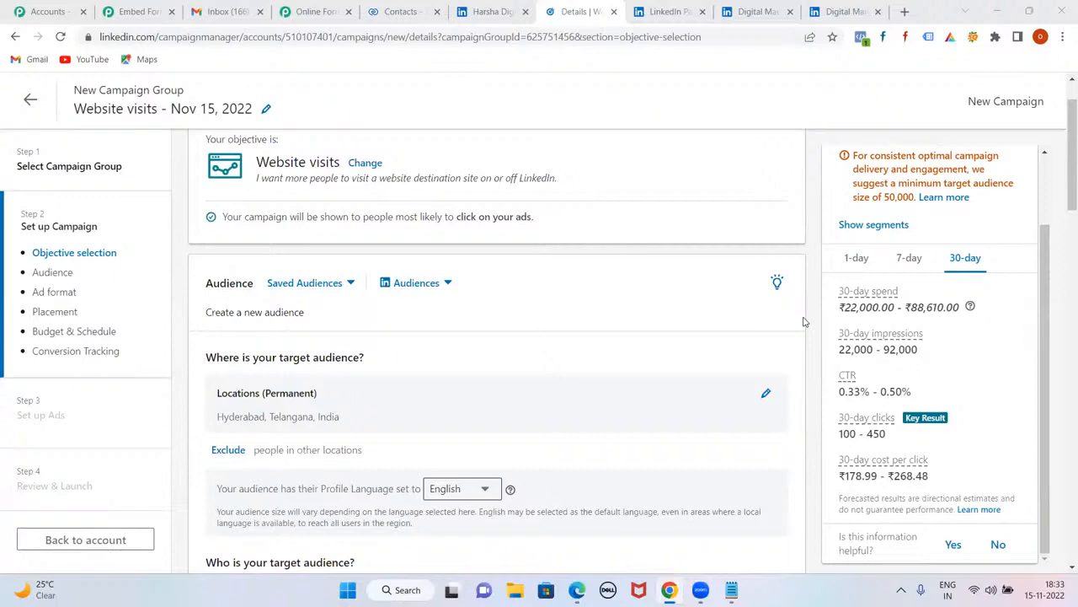
scroll(804, 322, "down", 10)
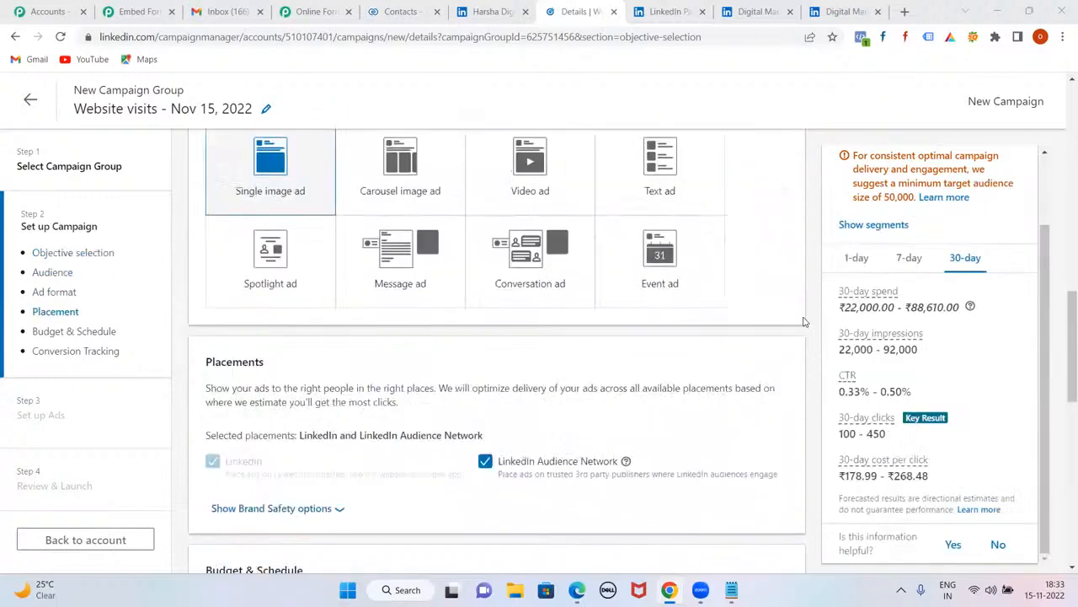
scroll(804, 322, "up", 2)
scroll(803, 322, "up", 6)
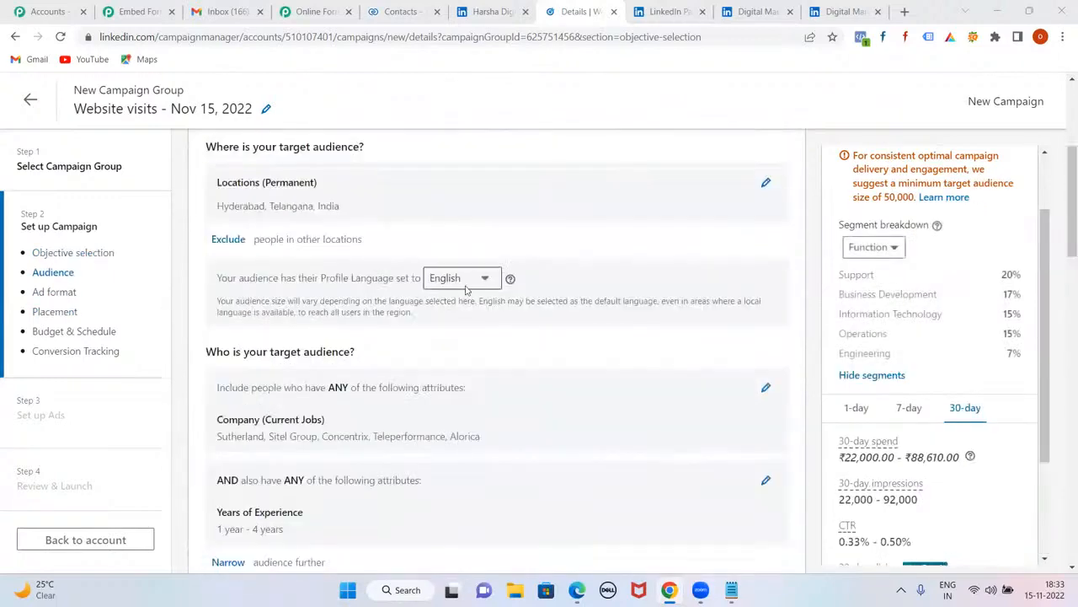
scroll(401, 304, "down", 6)
scroll(401, 304, "down", 1)
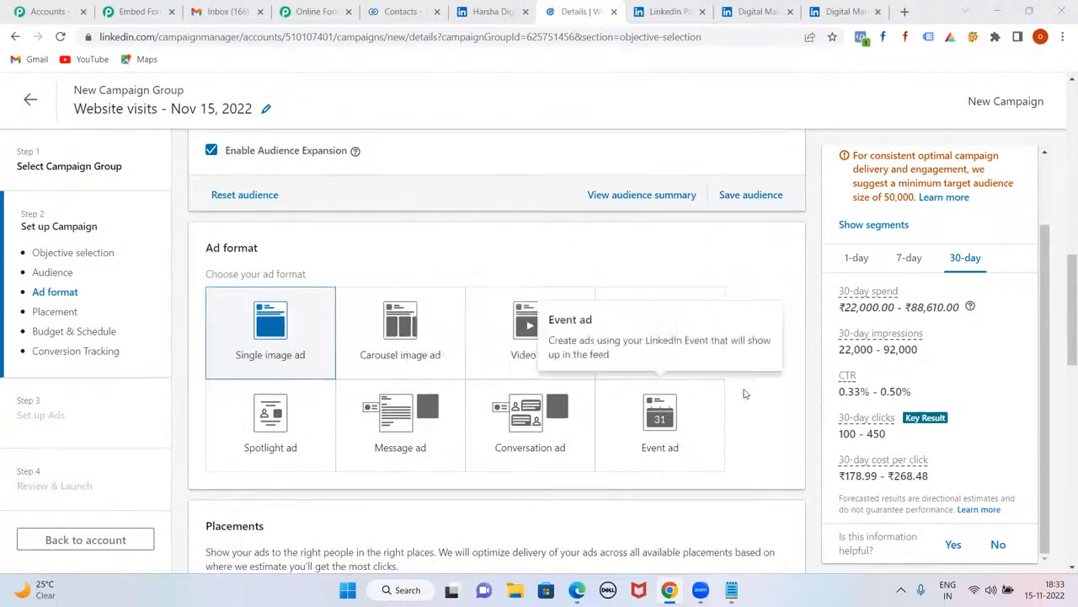
scroll(790, 311, "down", 1)
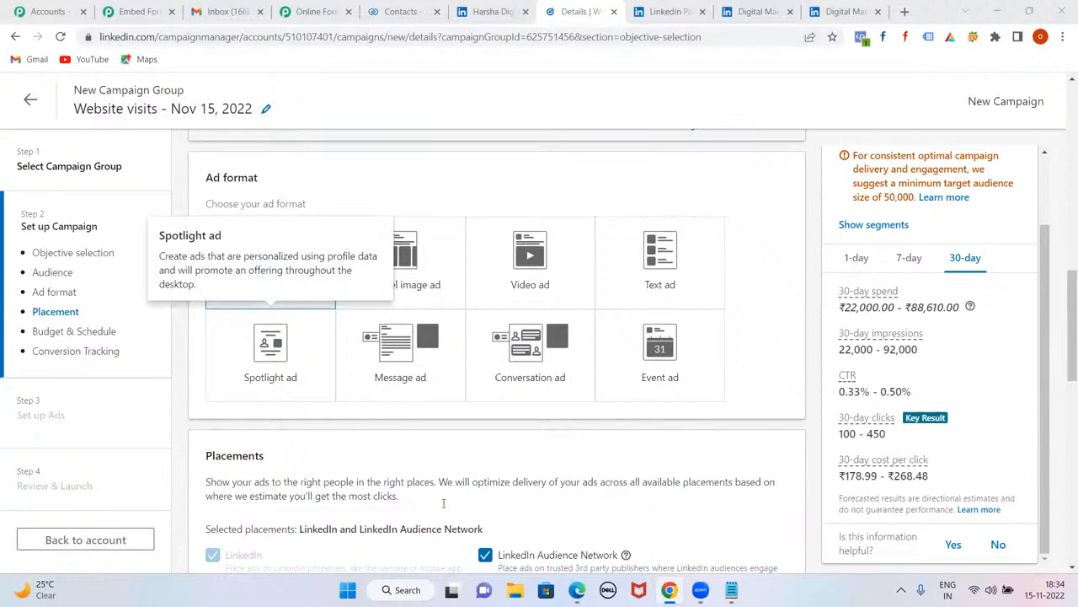
Switch to the course's LinkedIn company page in Edge, clear the chat windows, examine the sidebar ad, and return to the campaign setup in Chrome
key("alt+Tab")
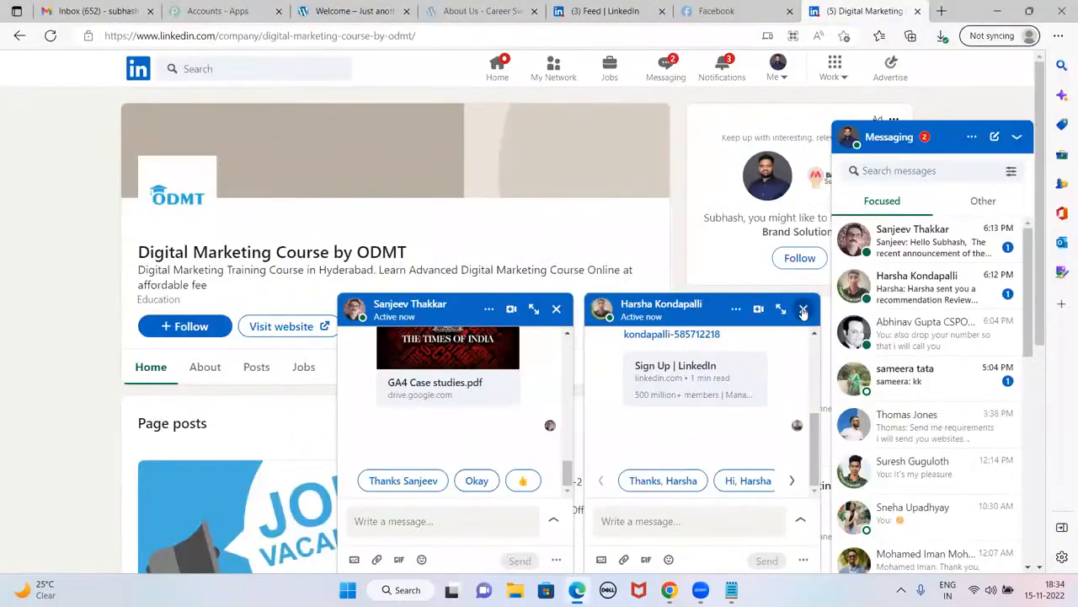
left_click(803, 308)
left_click(1018, 136)
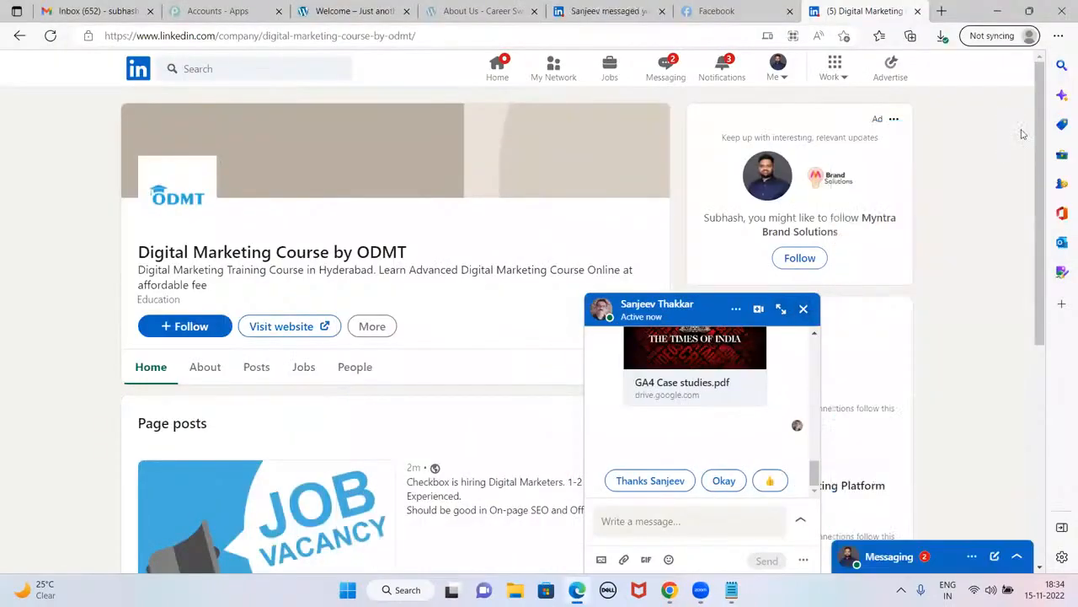
left_click(803, 308)
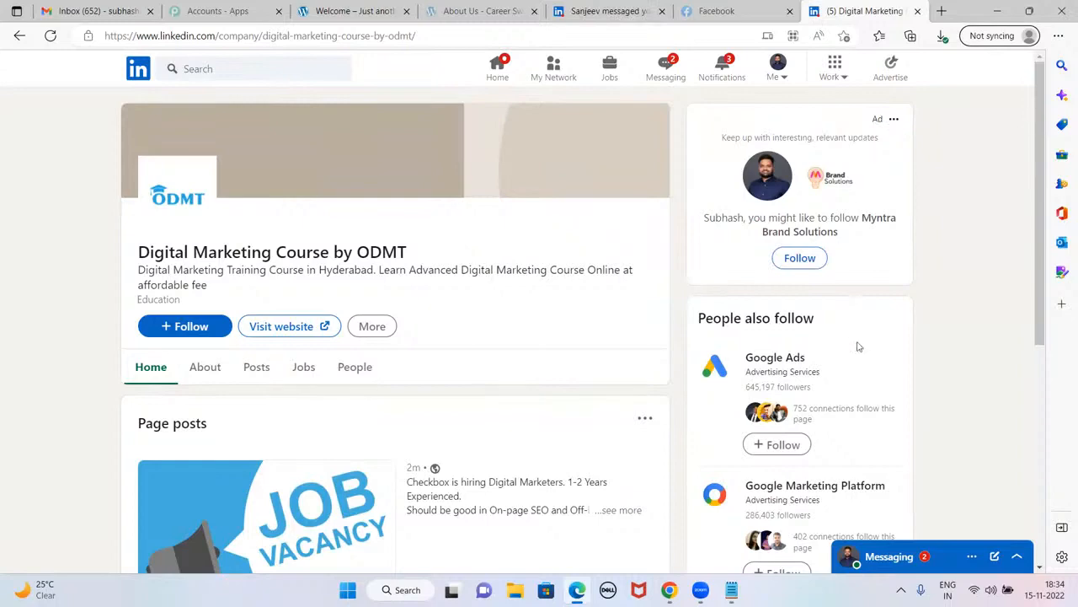
scroll(867, 329, "down", 2)
scroll(900, 270, "down", 2)
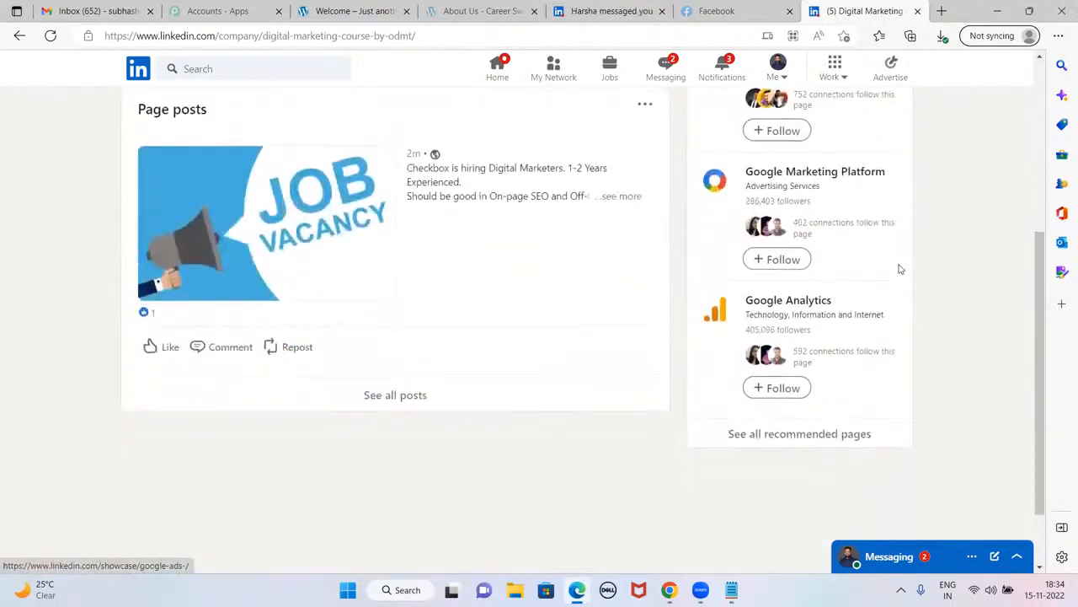
scroll(900, 268, "up", 4)
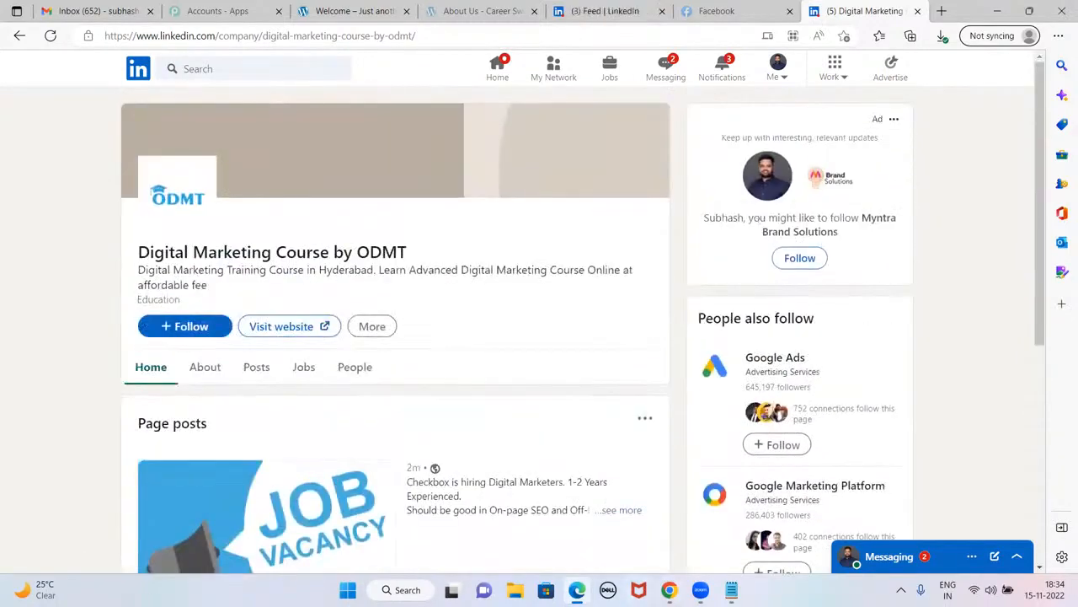
mouse_move(669, 590)
left_click(663, 527)
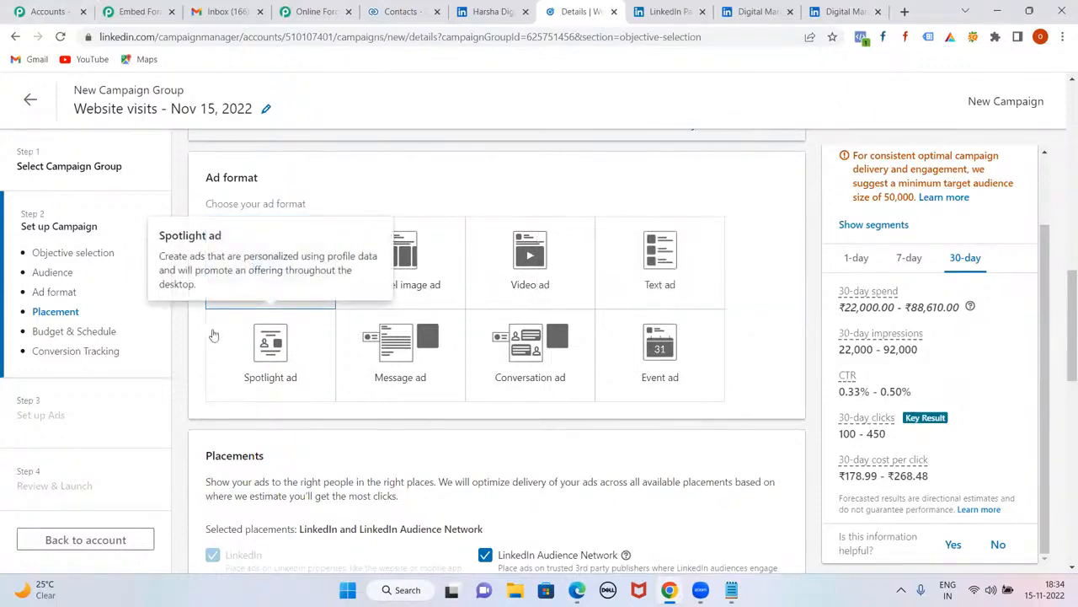
Exclude the LinkedIn Audience Network from the campaign's placements so that ads run only on LinkedIn
scroll(479, 306, "down", 2)
scroll(479, 306, "down", 2)
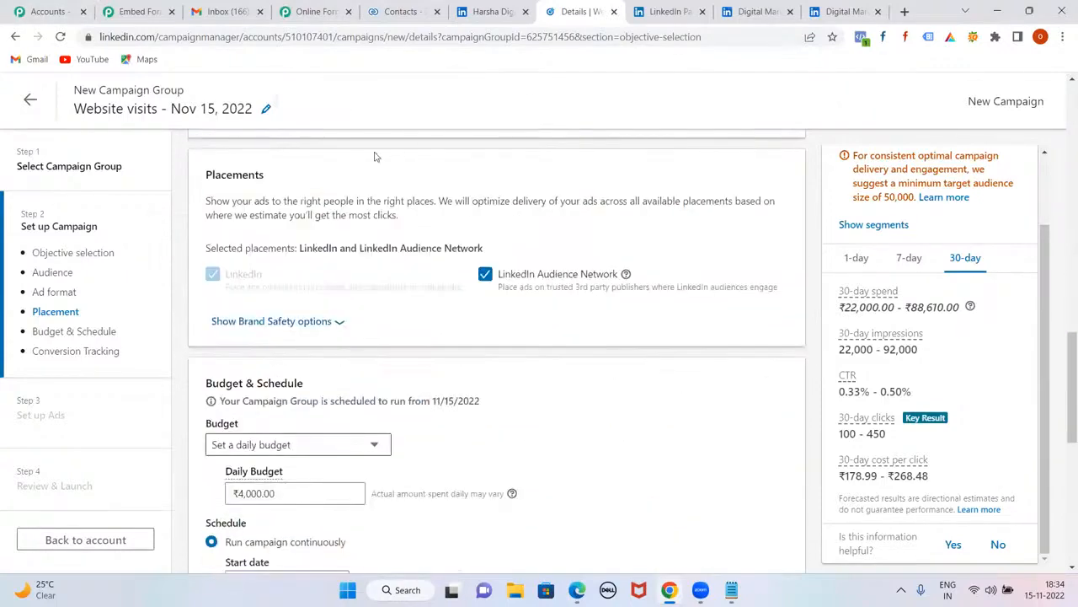
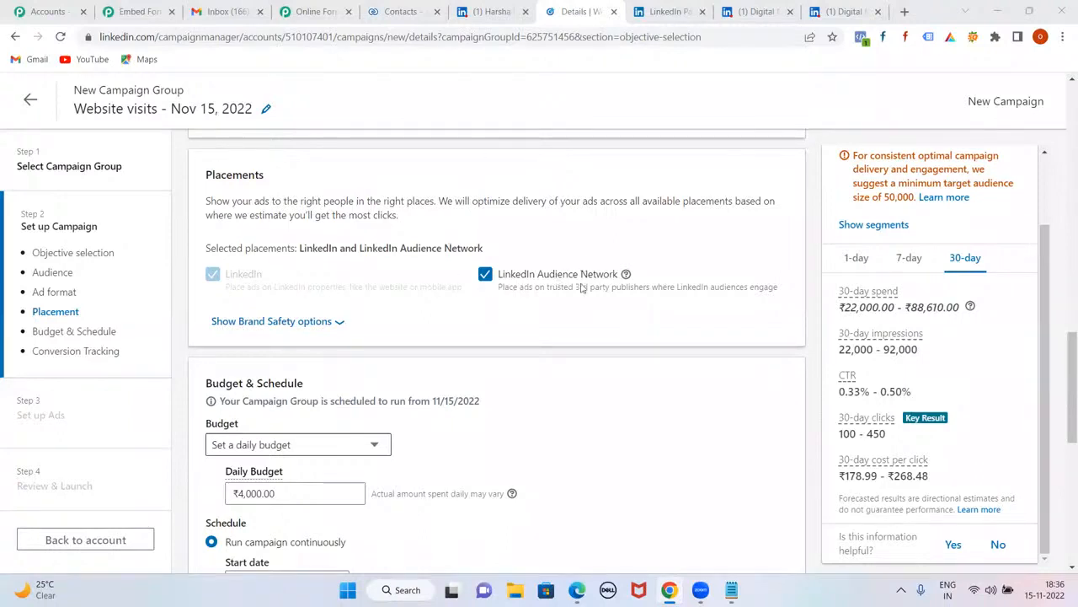
left_click(486, 275)
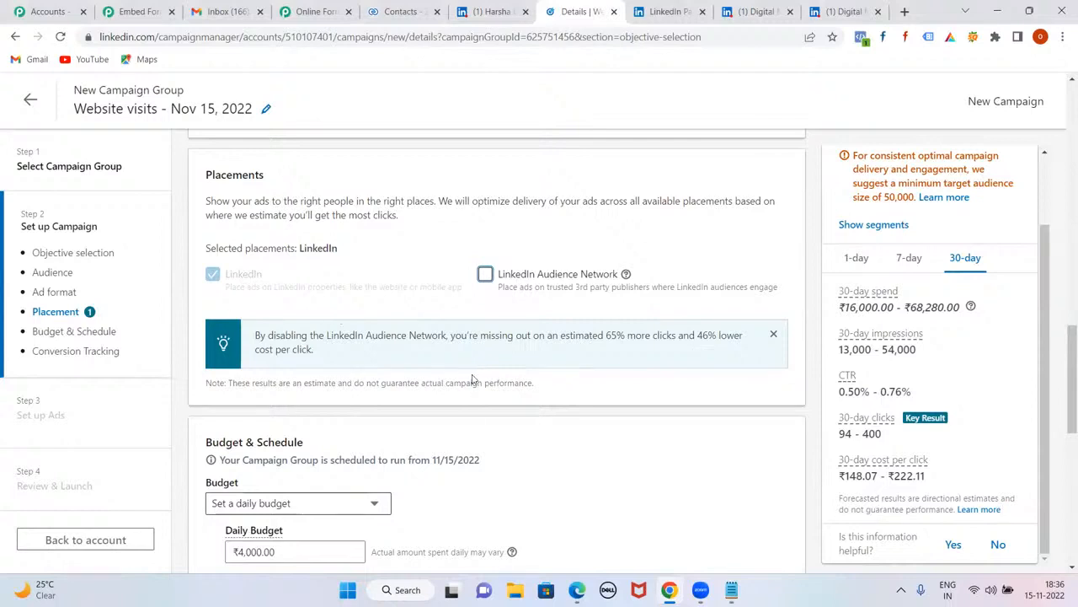
scroll(473, 380, "up", 3)
scroll(354, 438, "down", 2)
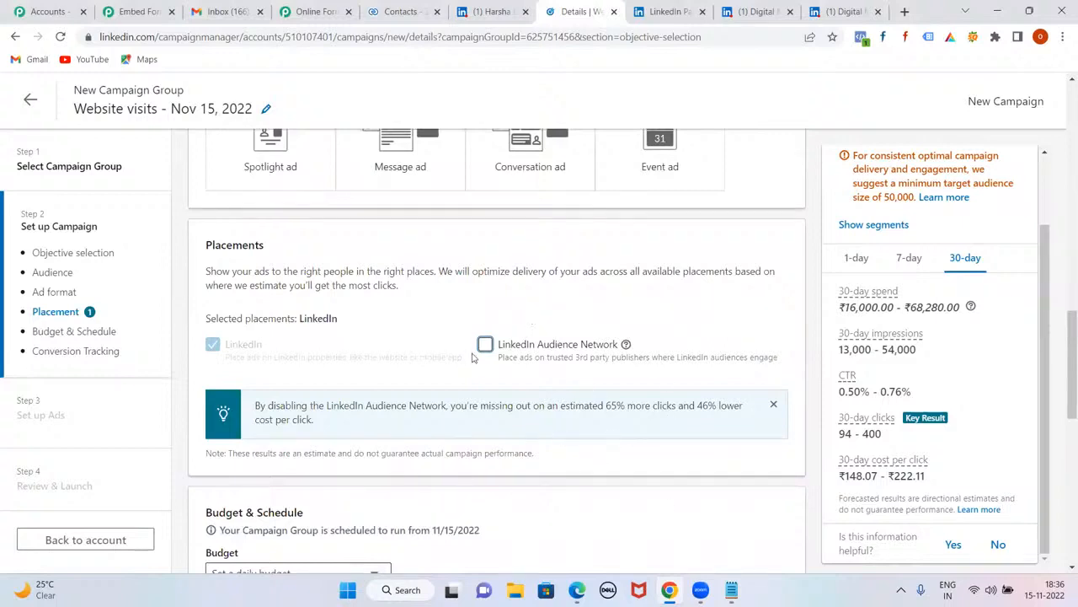
Dismiss the Cost Cap Bidding introduction and review the daily budget, schedule, bidding and conversion tracking settings
scroll(453, 305, "down", 4)
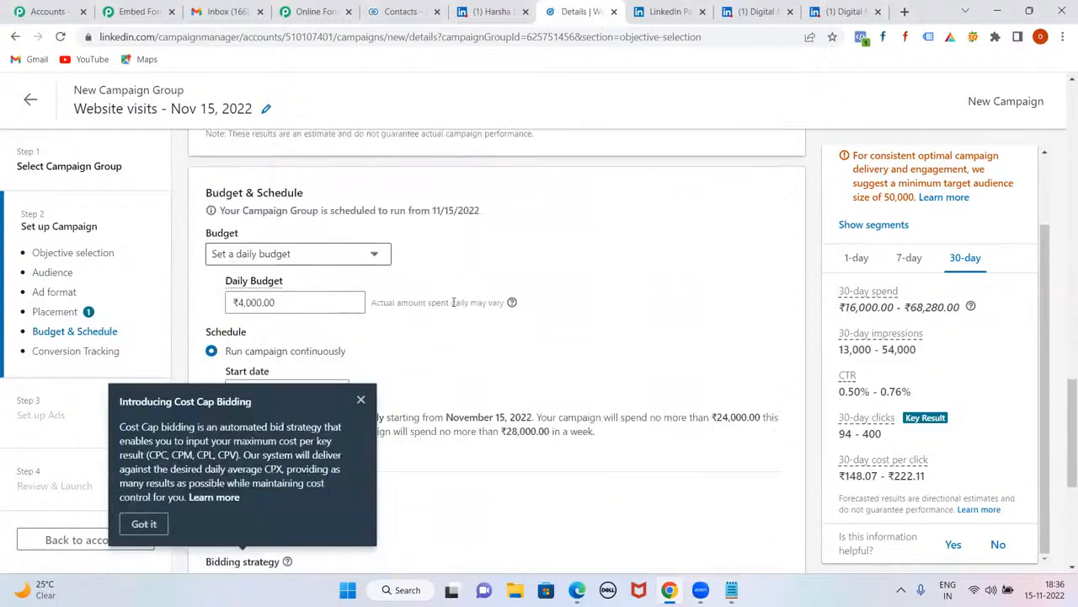
scroll(452, 302, "down", 1)
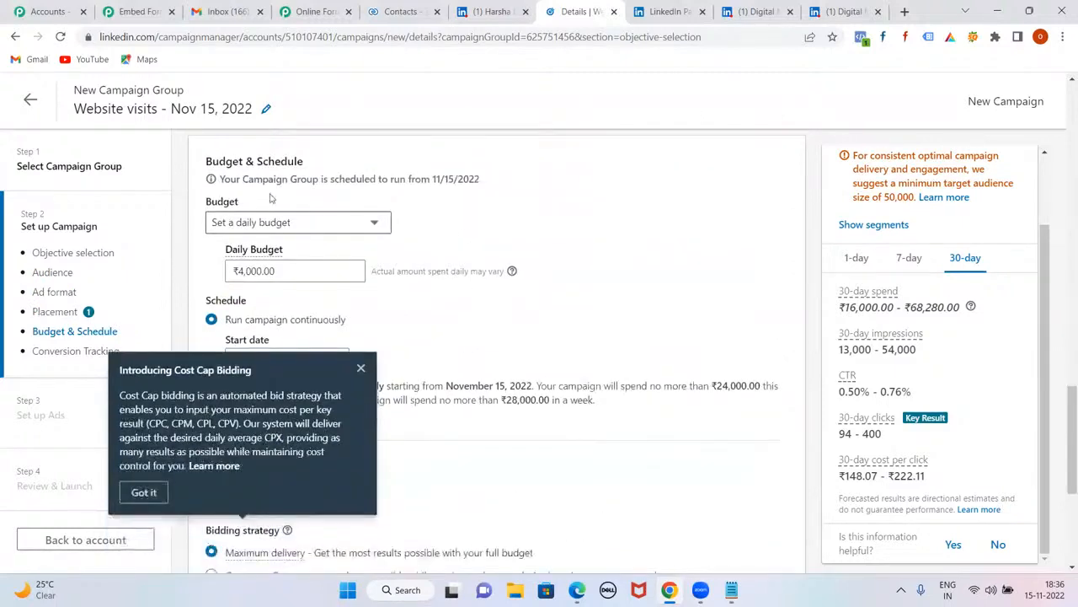
left_click(361, 370)
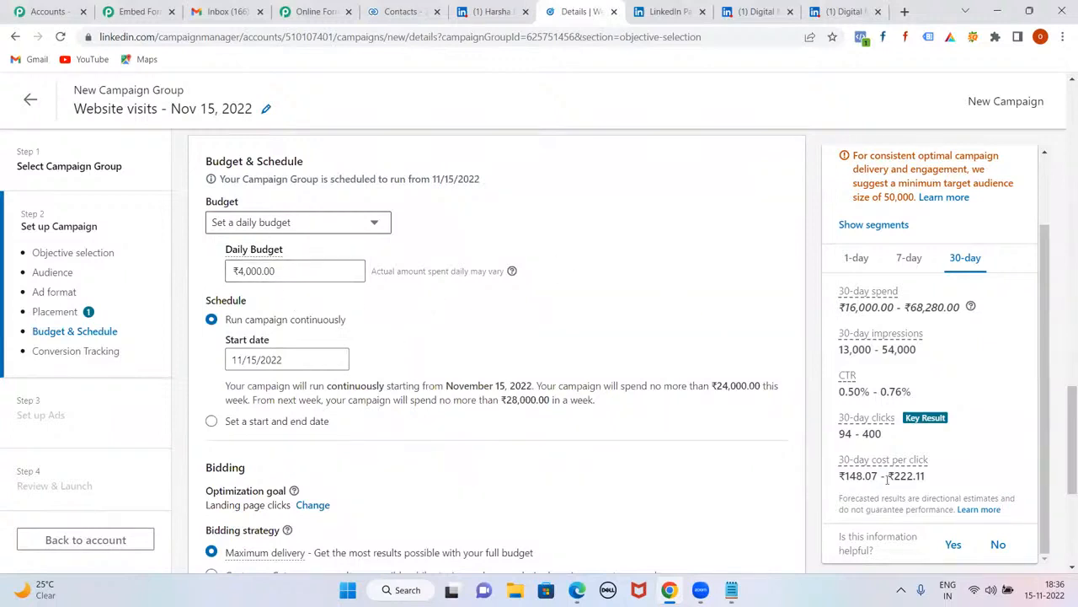
scroll(508, 315, "down", 1)
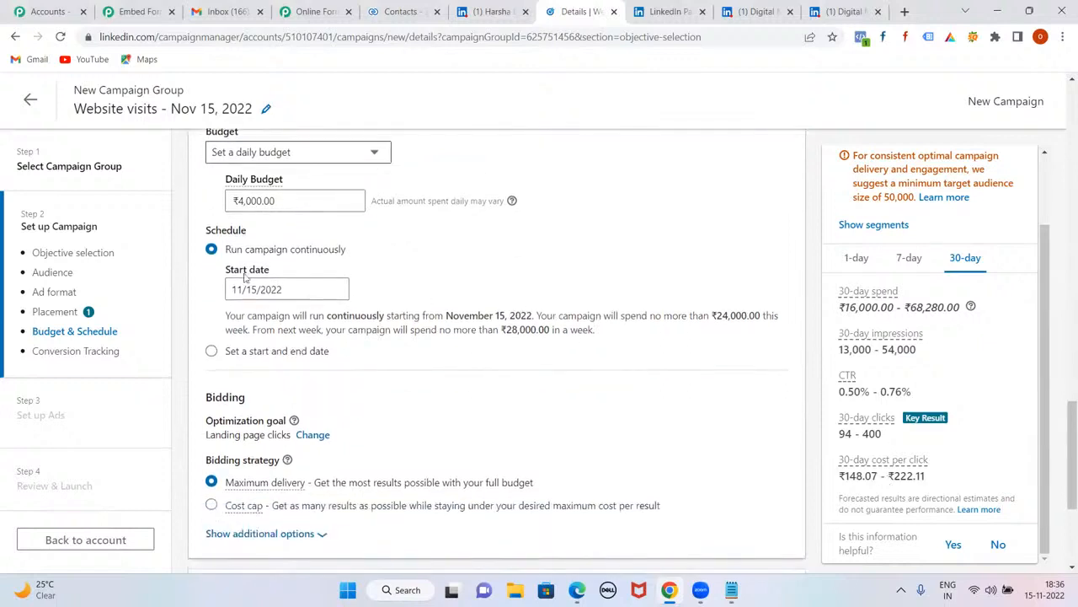
scroll(321, 286, "down", 2)
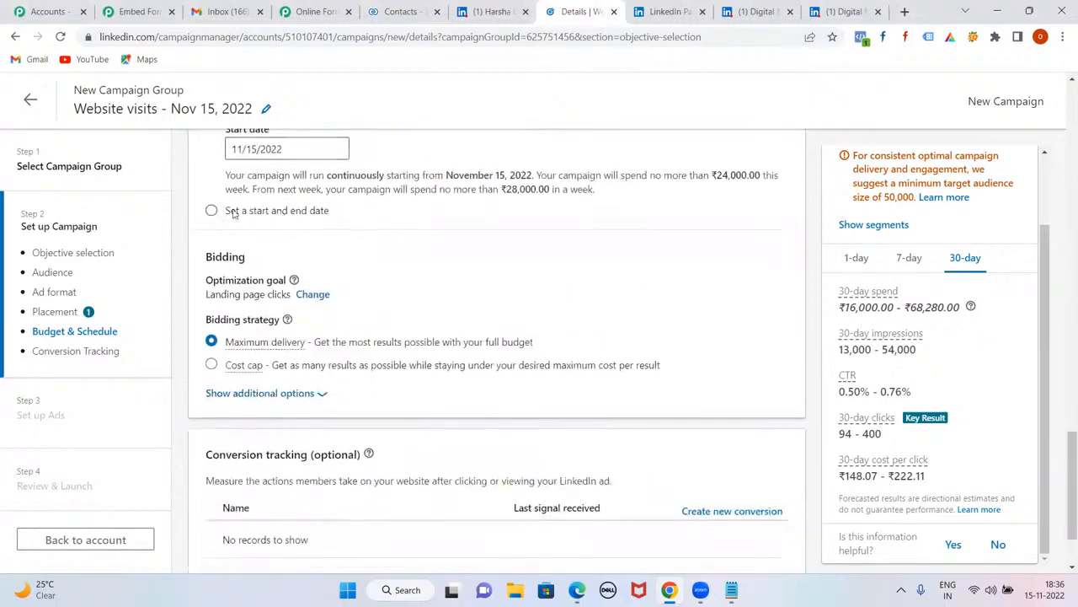
scroll(393, 267, "down", 1)
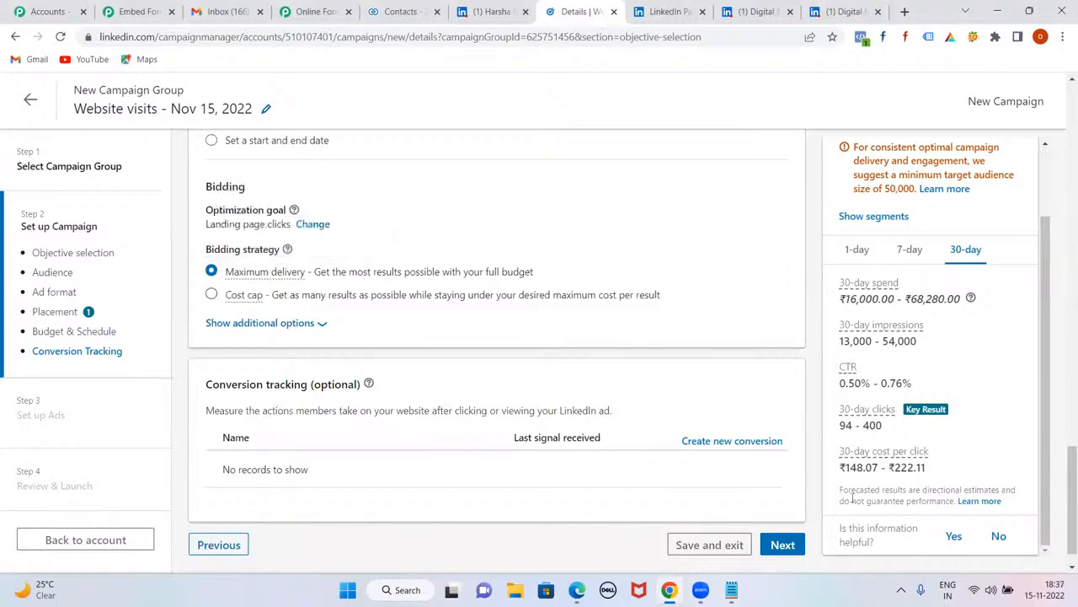
Try the Cost cap bidding strategy with a cap of ₹20 per landing page click
left_click(214, 299)
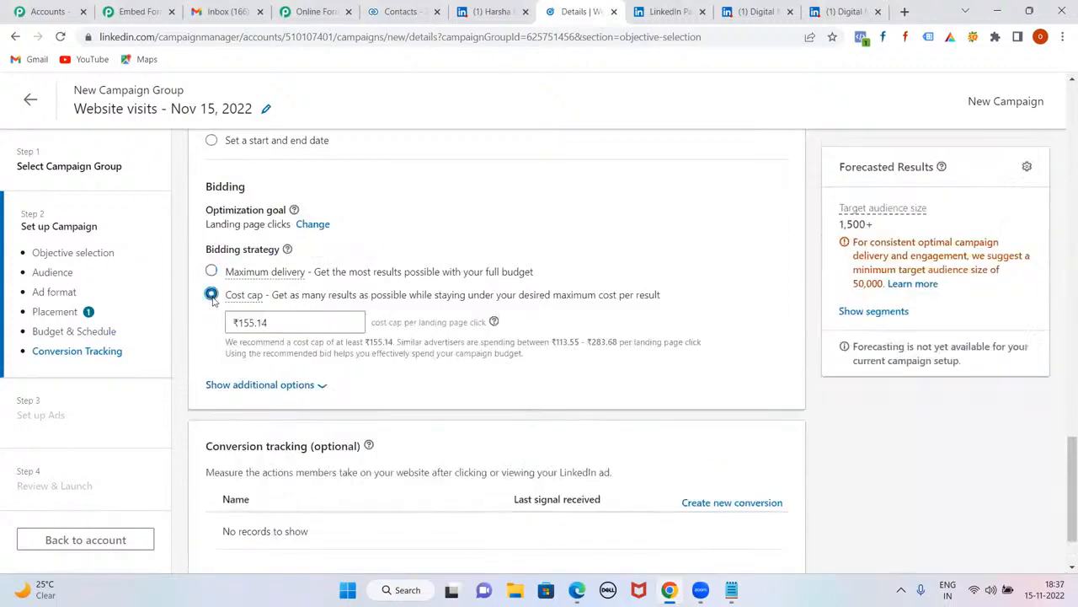
scroll(305, 337, "down", 2)
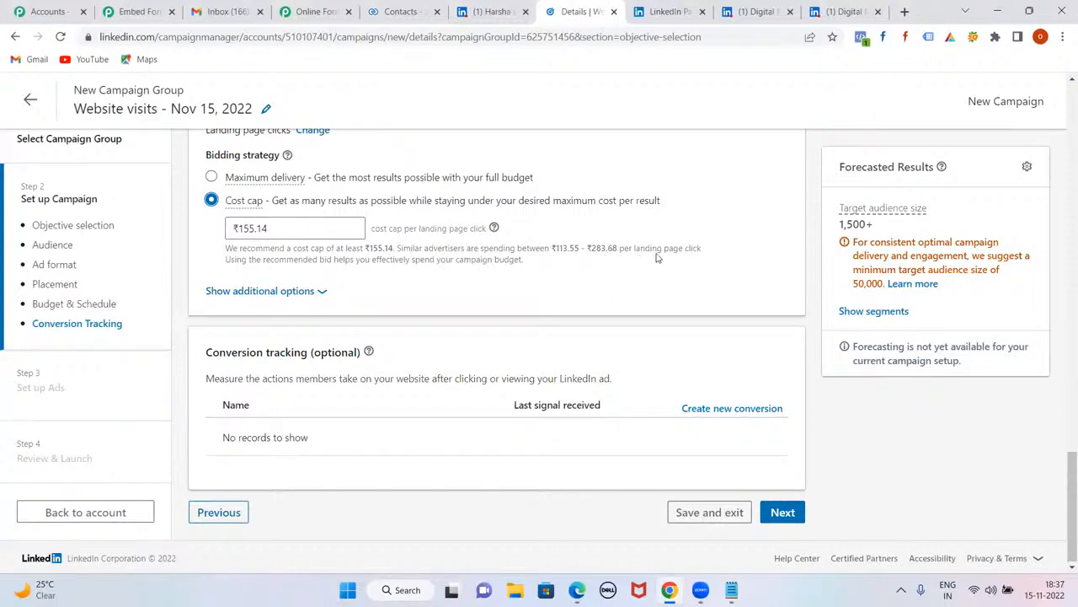
left_click(293, 231)
key("BackSpace")
key("BackSpace")
key("BackSpace")
key("BackSpace")
key("BackSpace")
key("BackSpace")
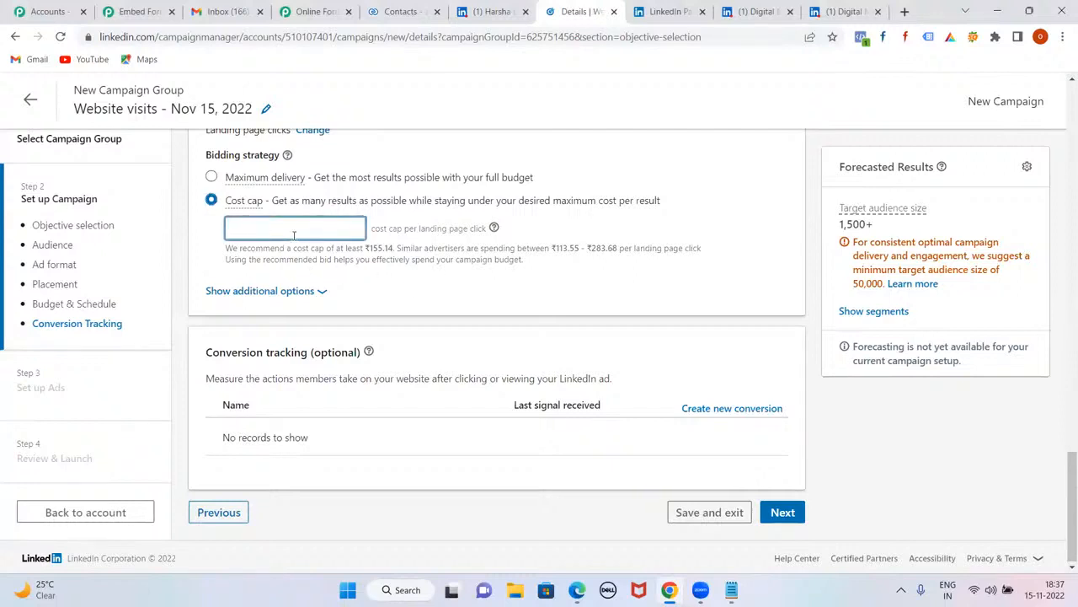
type("20")
key("Tab")
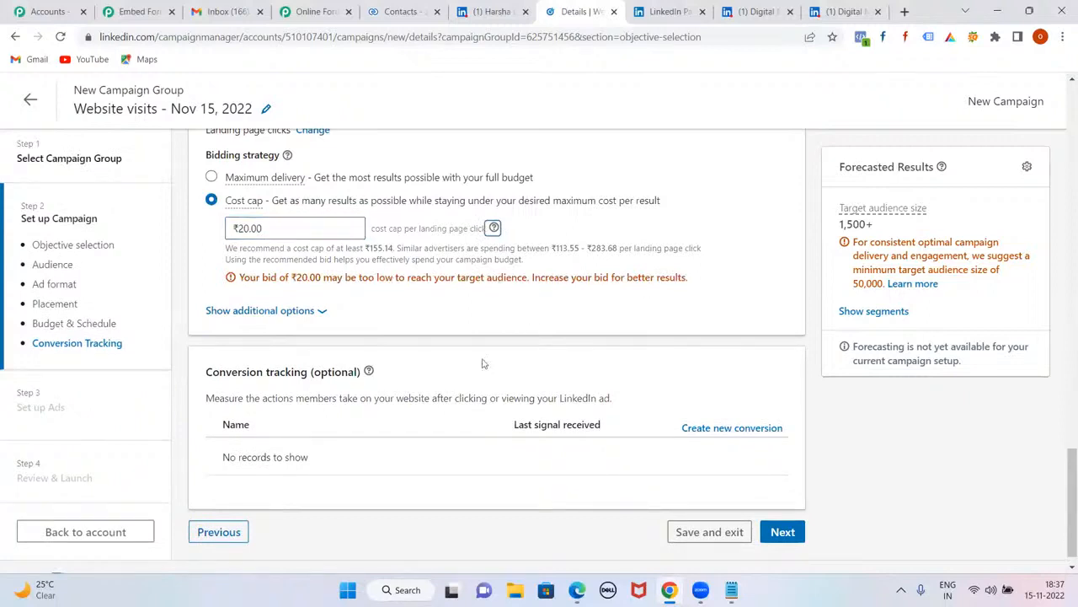
Set the bidding strategy back to Maximum delivery and recheck the budget, schedule and bidding settings
scroll(472, 371, "up", 1)
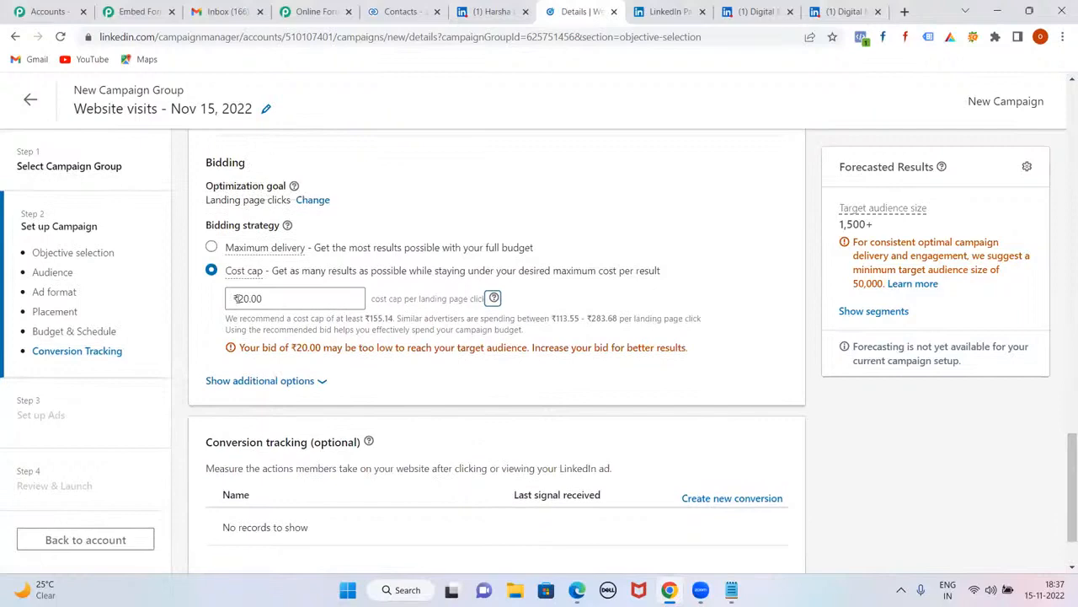
left_click(212, 246)
scroll(310, 219, "up", 1)
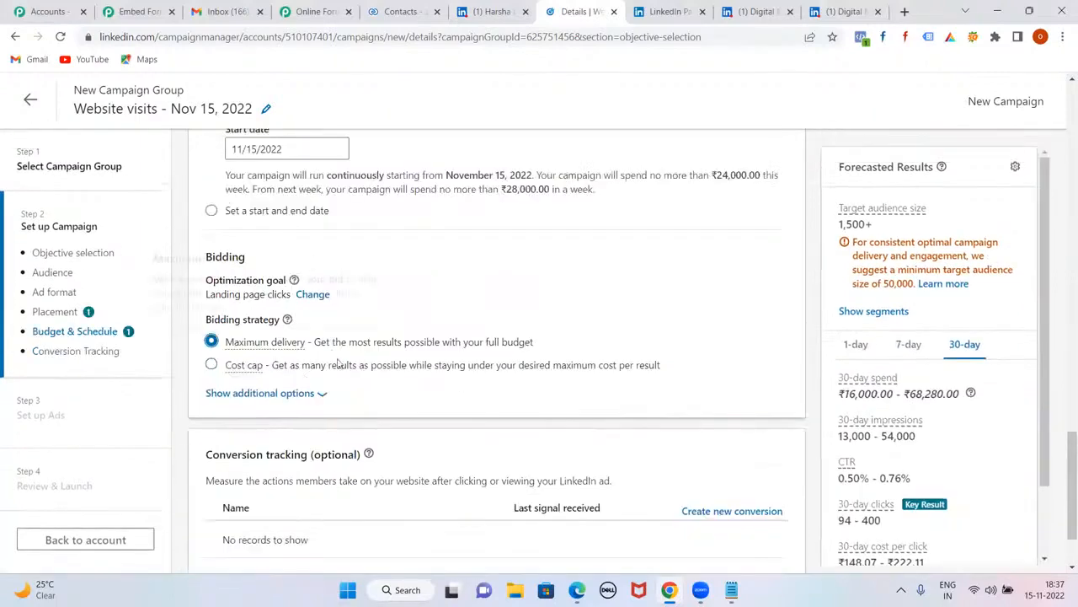
scroll(396, 373, "down", 1)
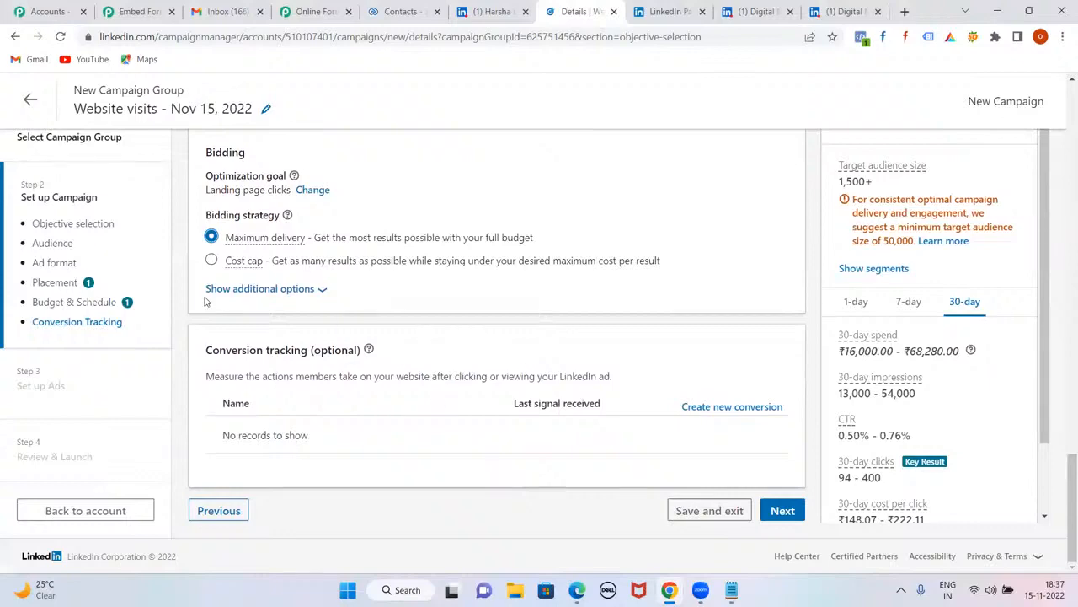
scroll(377, 290, "up", 5)
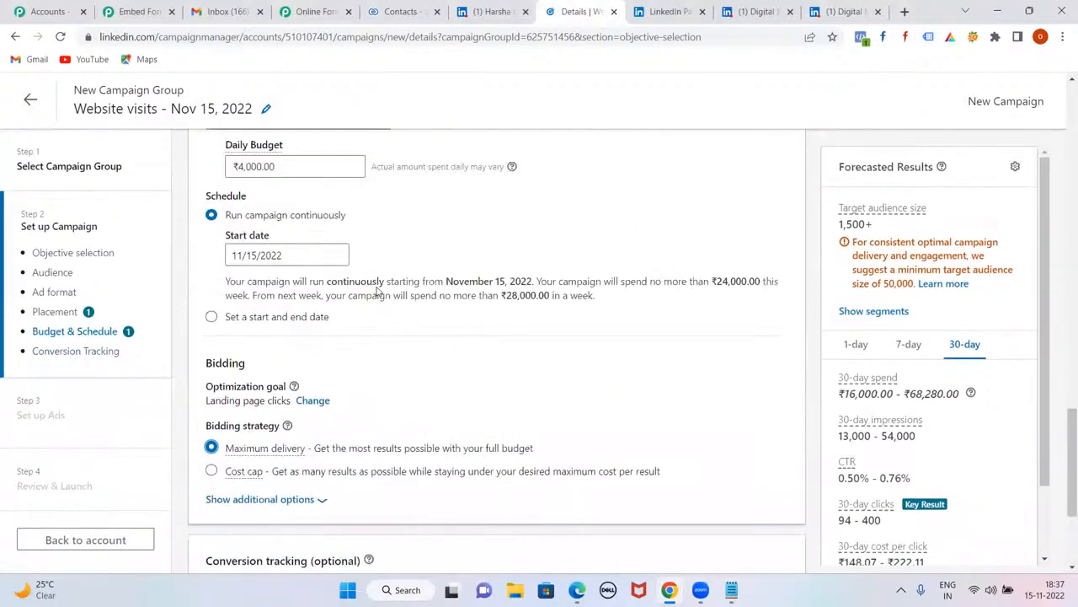
scroll(377, 290, "down", 5)
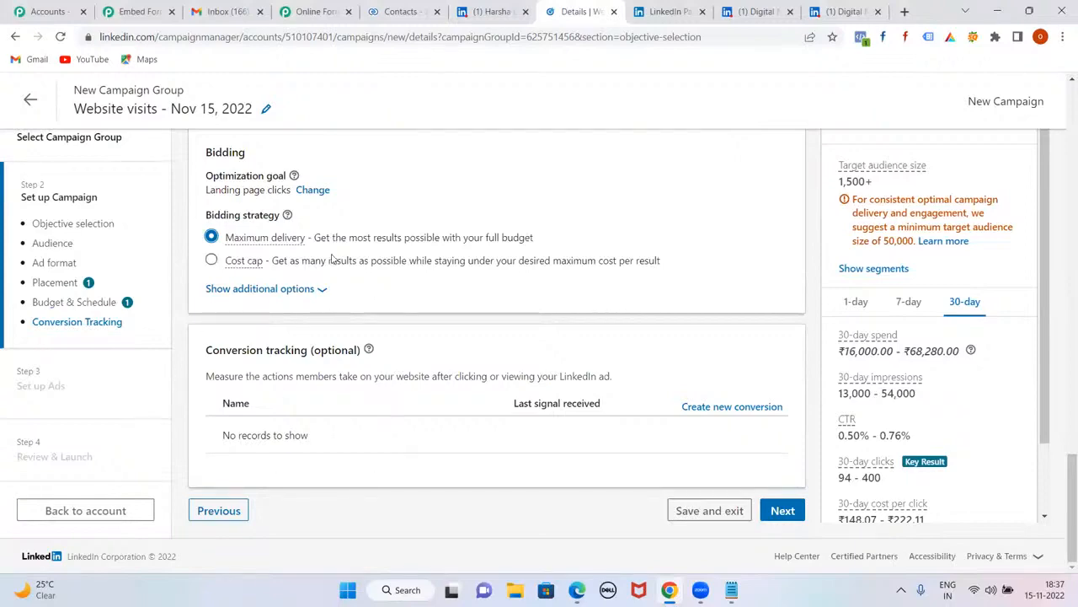
Save the campaign's audience, single image ad format, placement, budget and bidding settings and continue to ad setup
scroll(392, 220, "up", 8)
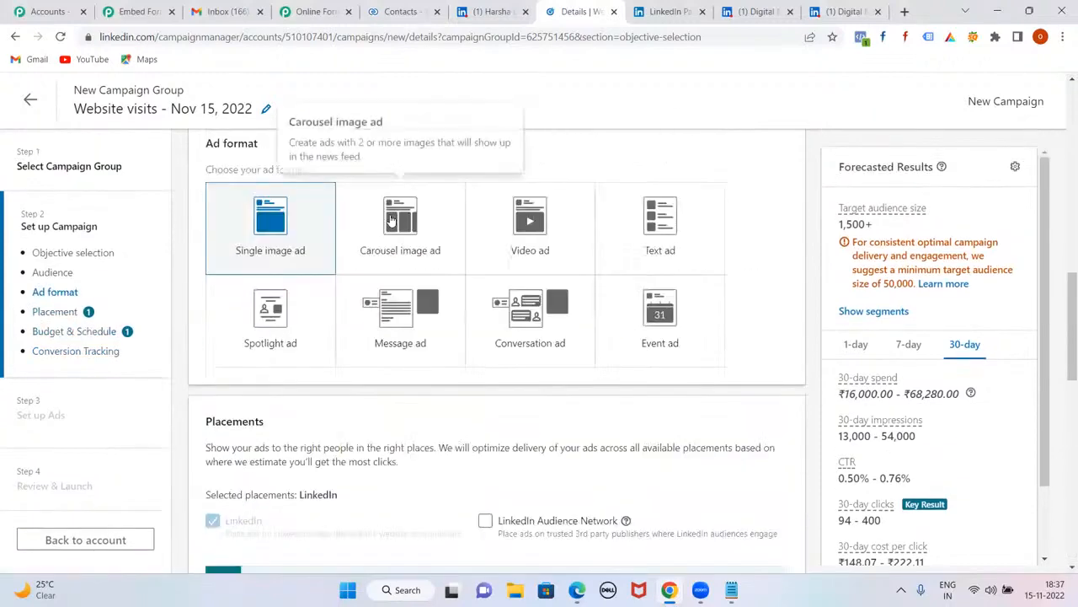
scroll(493, 411, "up", 8)
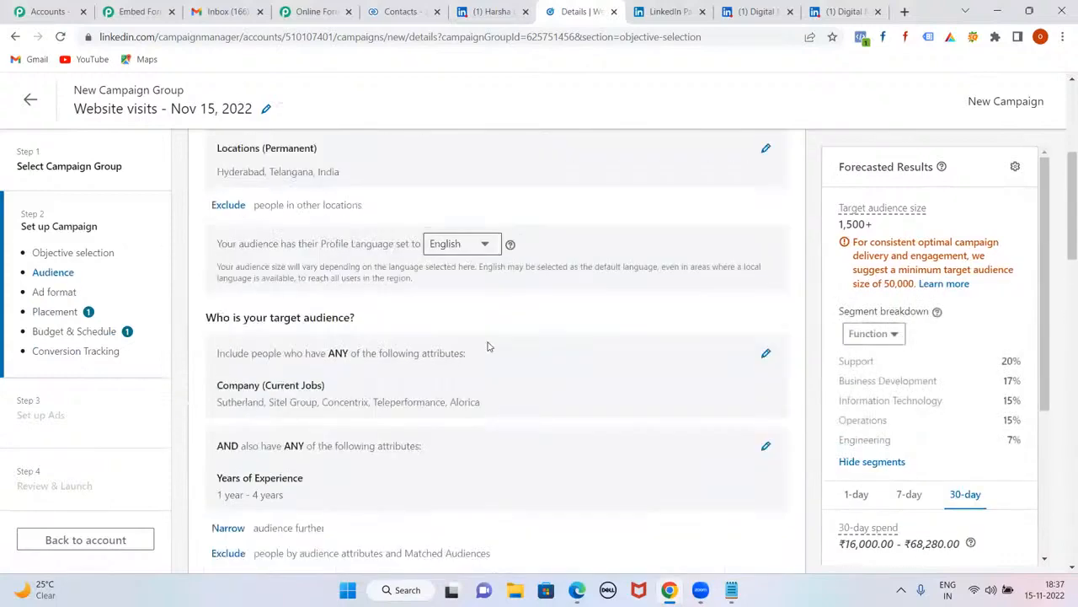
scroll(487, 347, "up", 5)
scroll(487, 346, "down", 10)
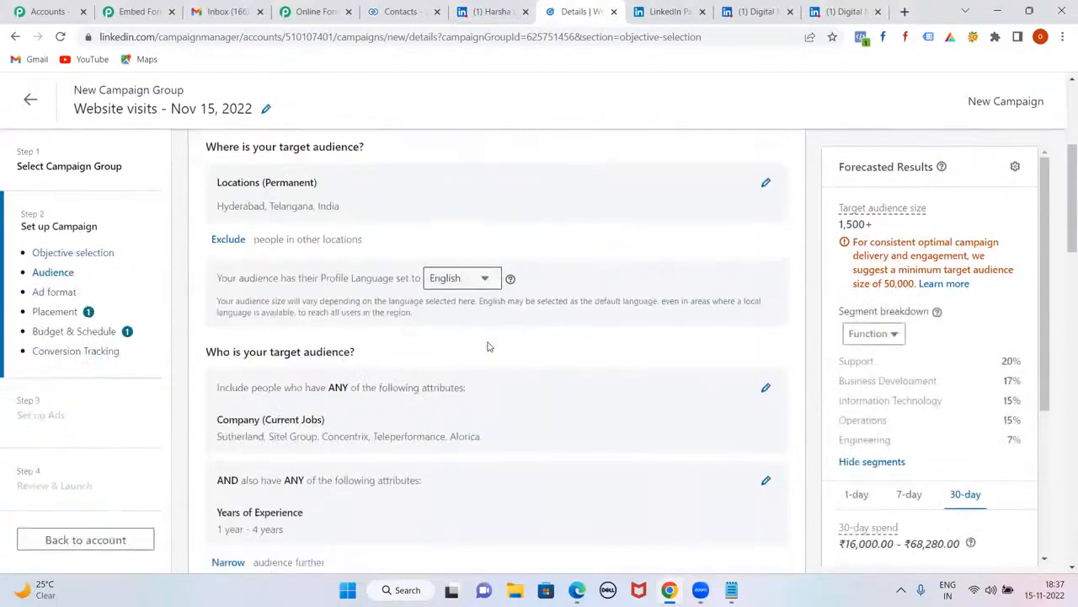
scroll(489, 347, "down", 5)
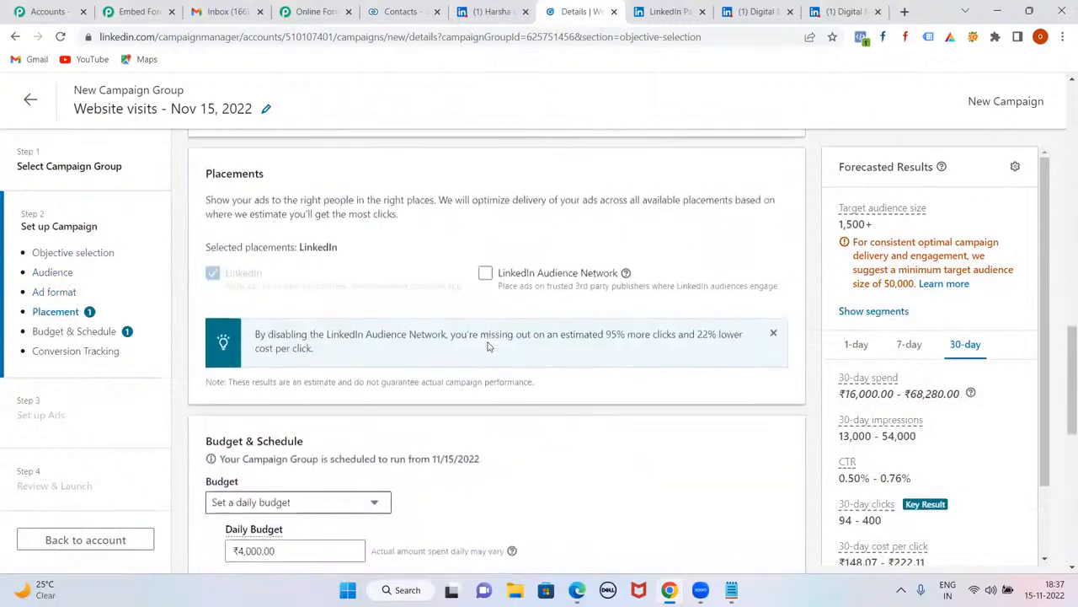
scroll(487, 346, "down", 8)
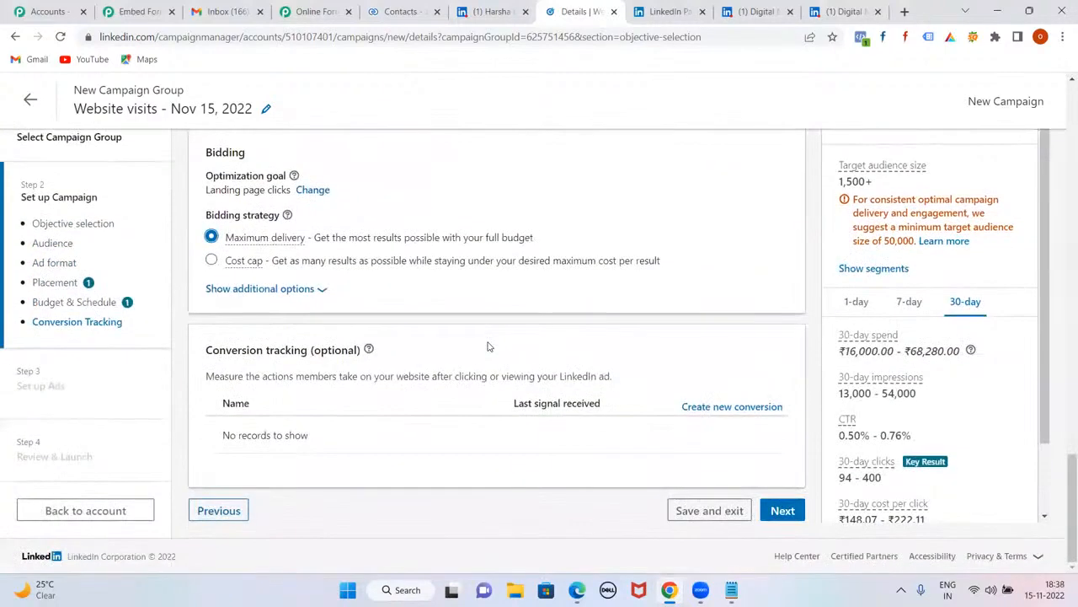
left_click(780, 510)
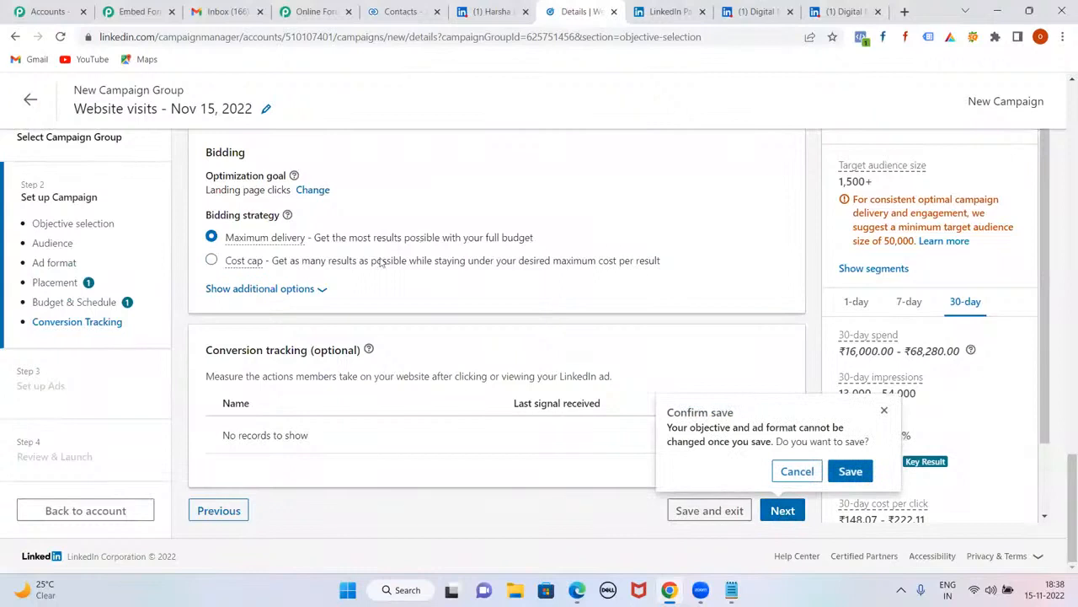
left_click(848, 472)
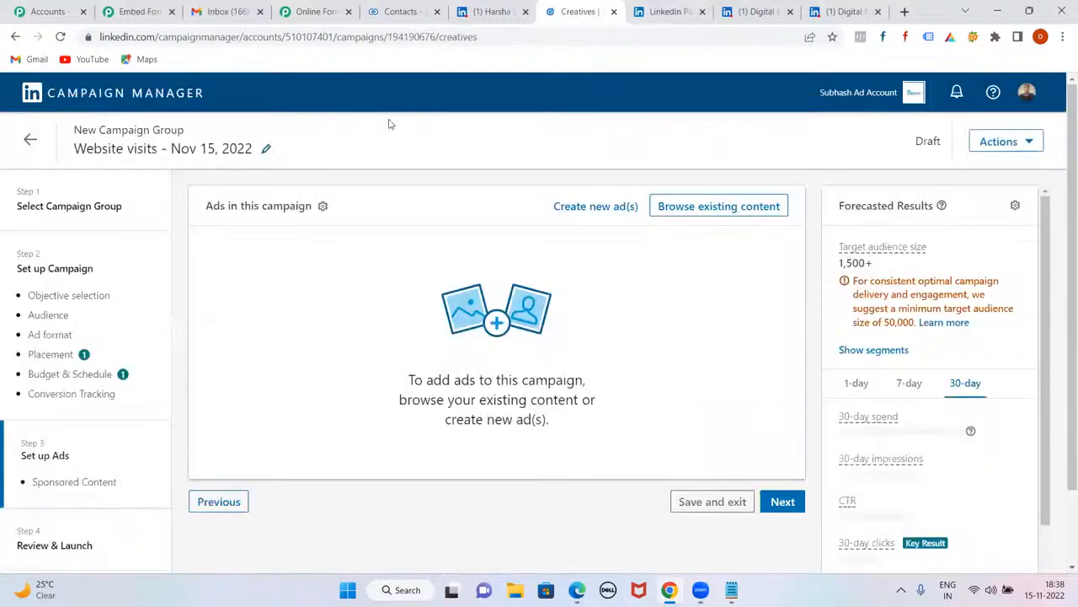
Browse the existing content available for this campaign and examine the job vacancy ad's desktop feed preview
scroll(439, 268, "down", 1)
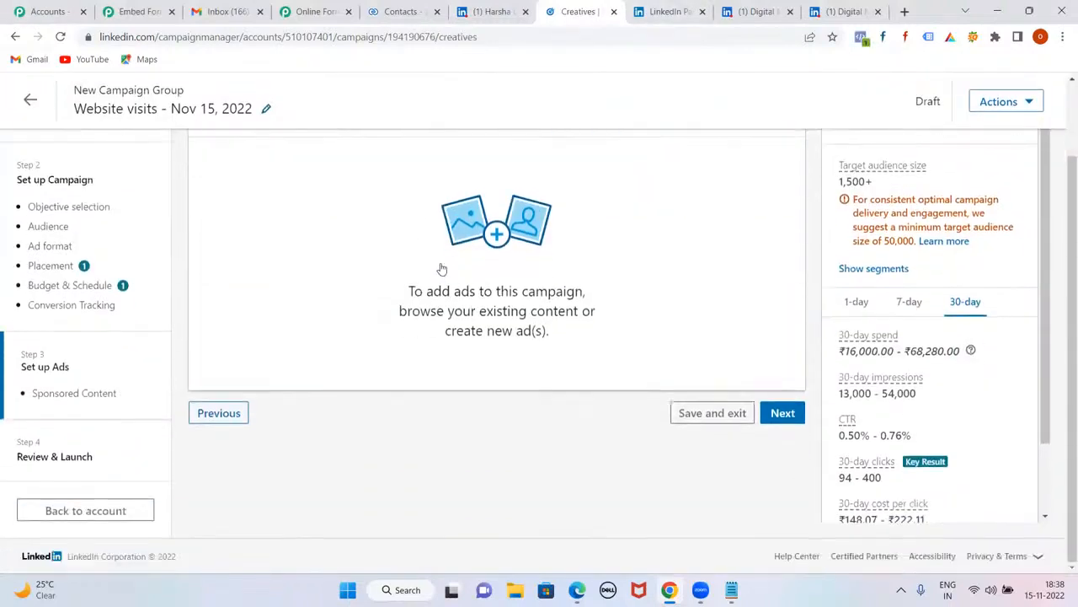
scroll(440, 268, "up", 1)
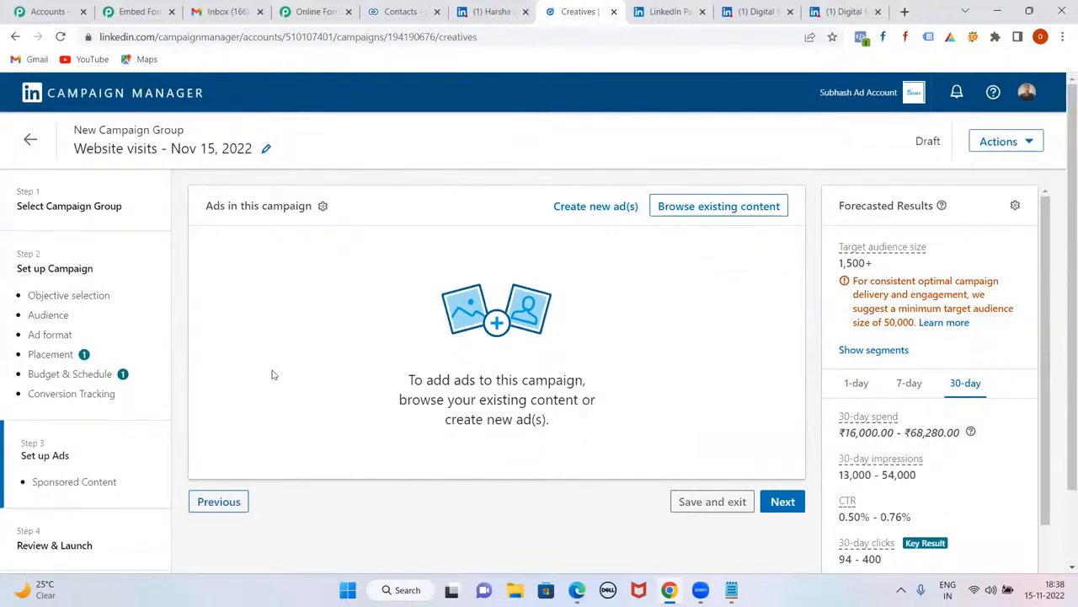
left_click(694, 214)
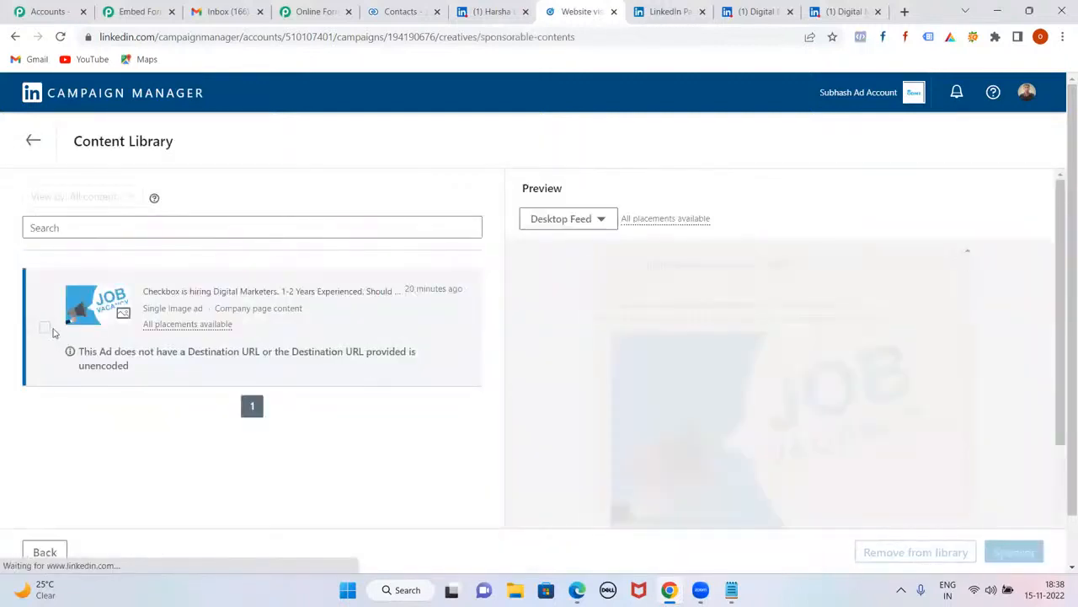
scroll(701, 418, "down", 2)
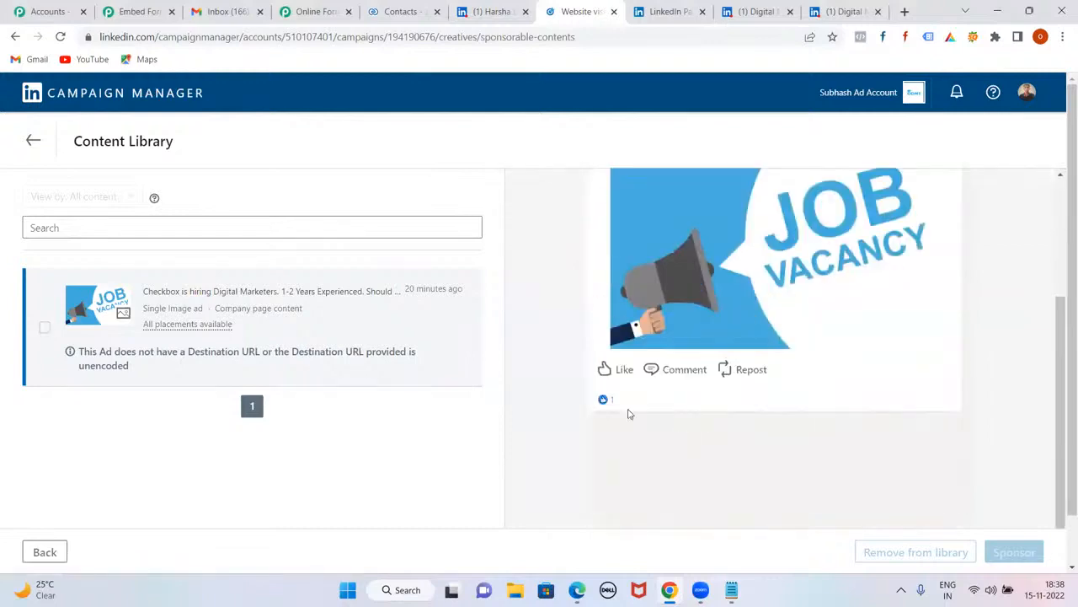
scroll(838, 356, "up", 2)
scroll(776, 388, "down", 2)
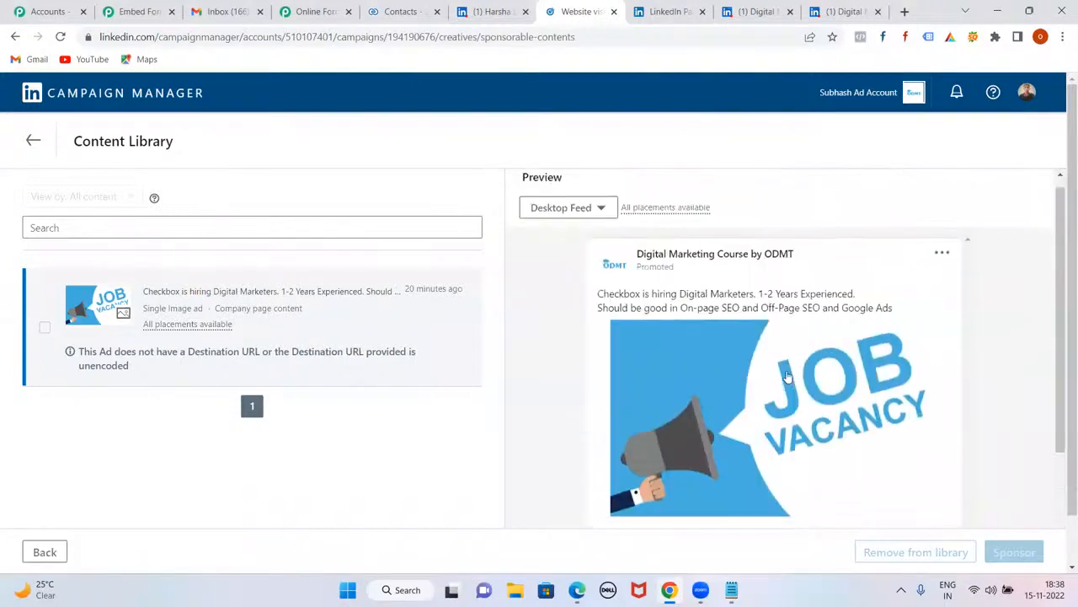
scroll(703, 368, "up", 2)
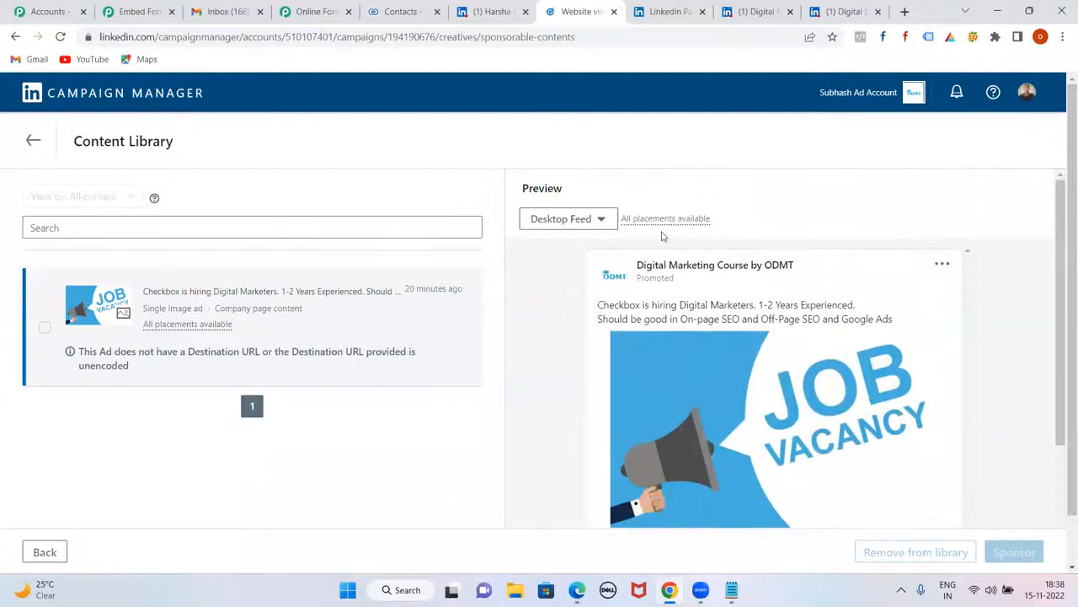
Check the feed preview options and examine the enlarged image view of the job vacancy ad
left_click(608, 220)
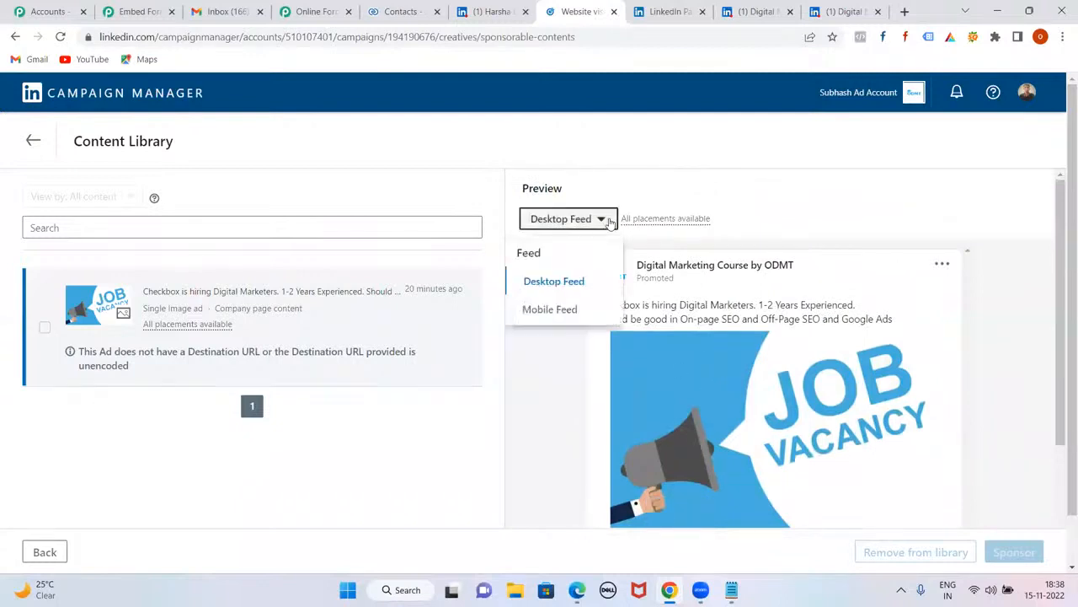
left_click(609, 220)
scroll(712, 299, "down", 2)
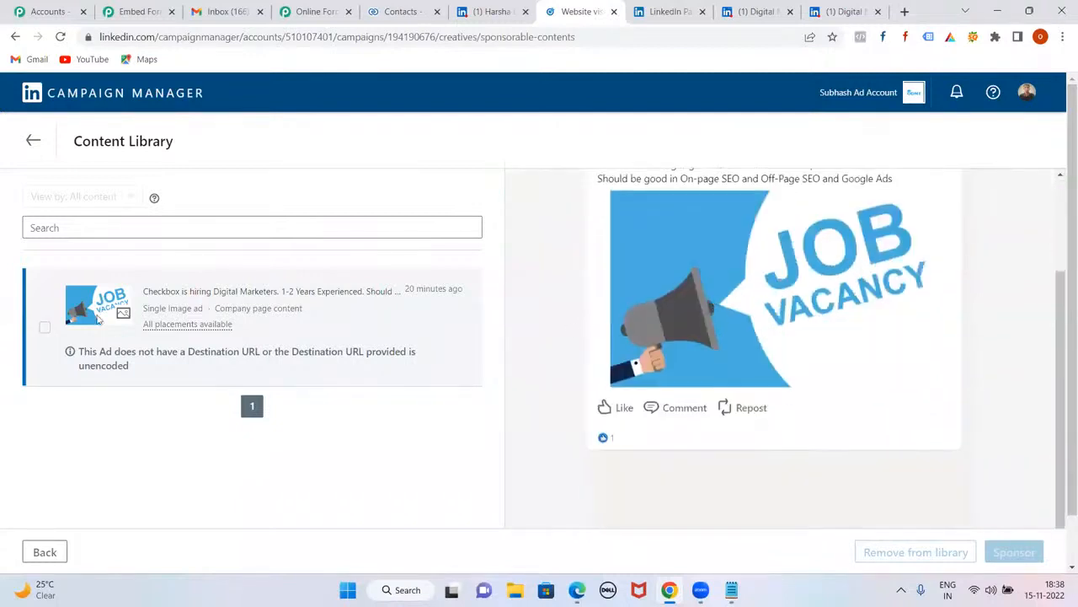
left_click(729, 330)
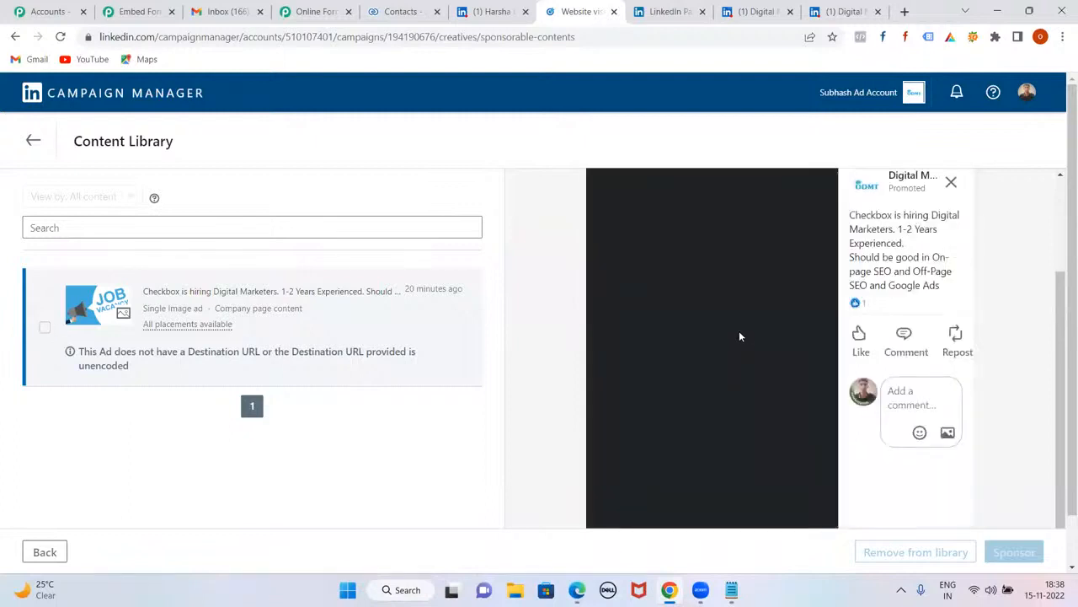
scroll(745, 344, "down", 1)
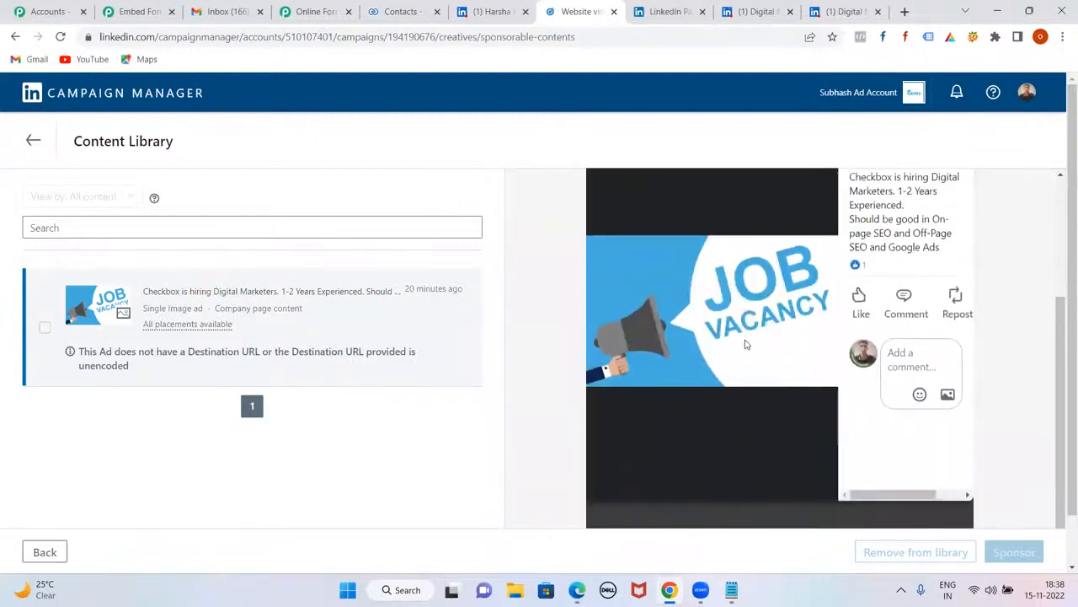
scroll(747, 345, "up", 3)
scroll(787, 327, "up", 1)
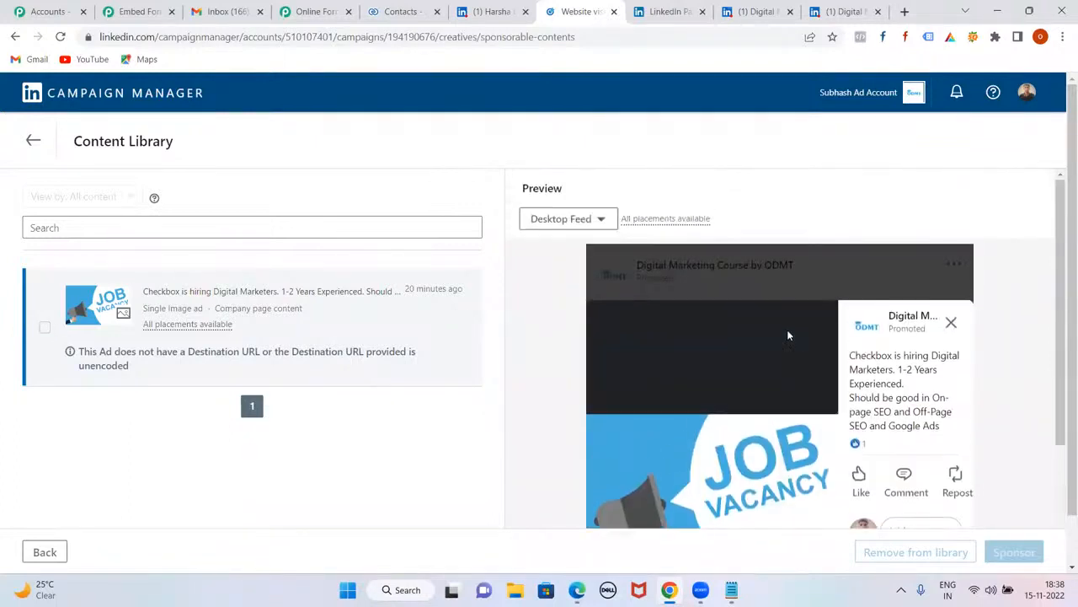
scroll(789, 336, "down", 2)
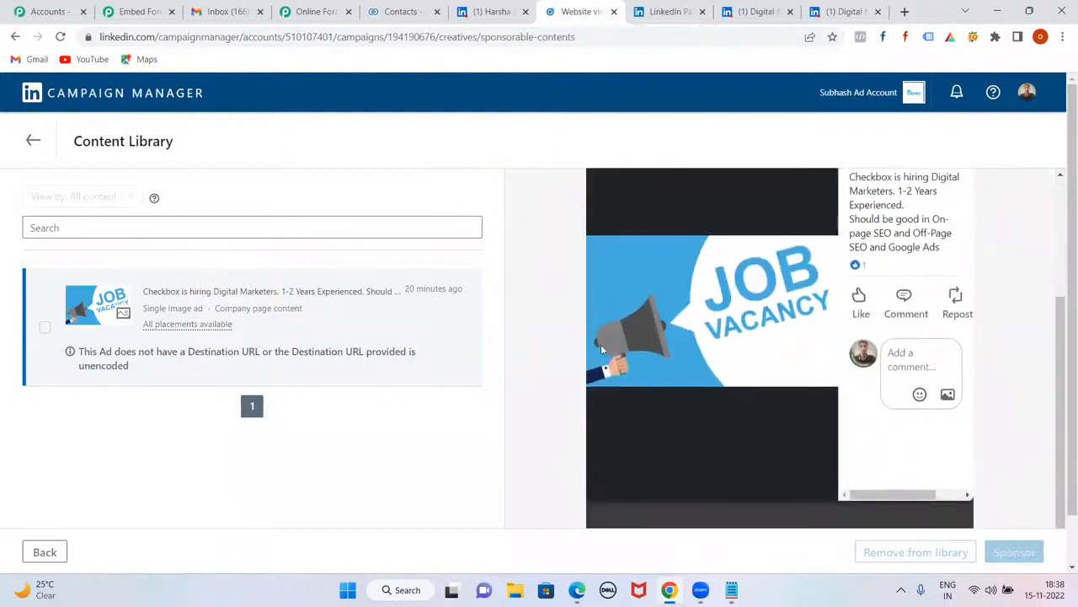
scroll(736, 353, "up", 2)
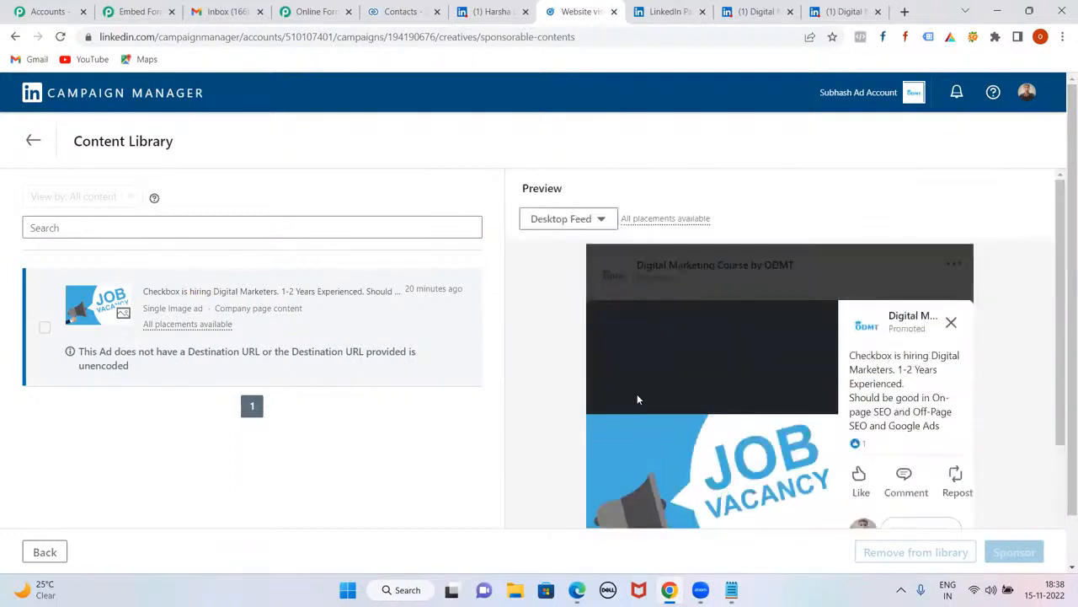
Leave the content library, start a new image ad for the campaign and name it odmt
left_click(32, 140)
left_click(594, 204)
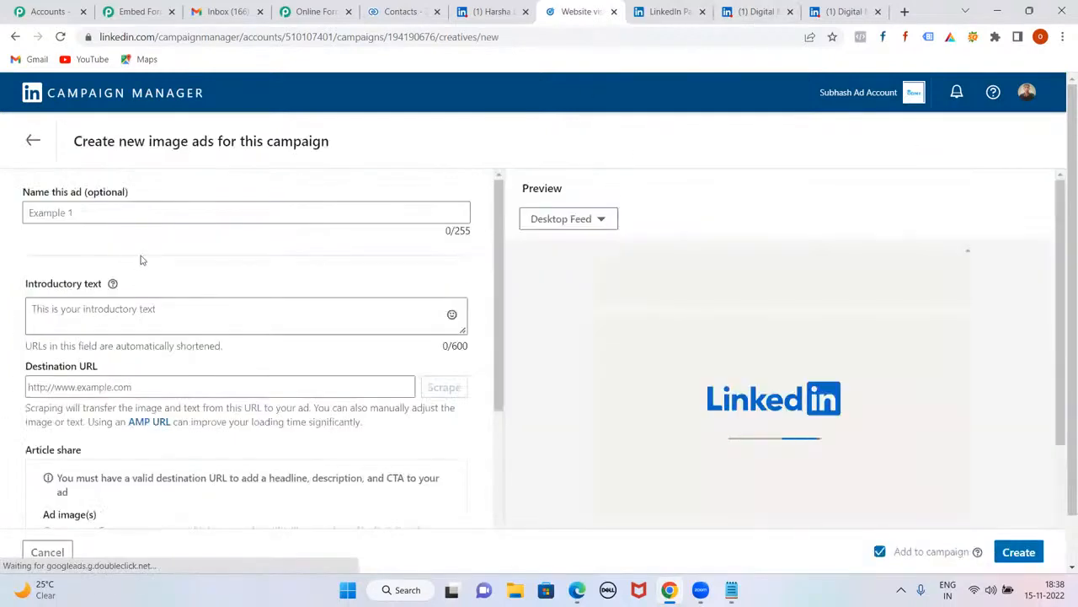
left_click(89, 213)
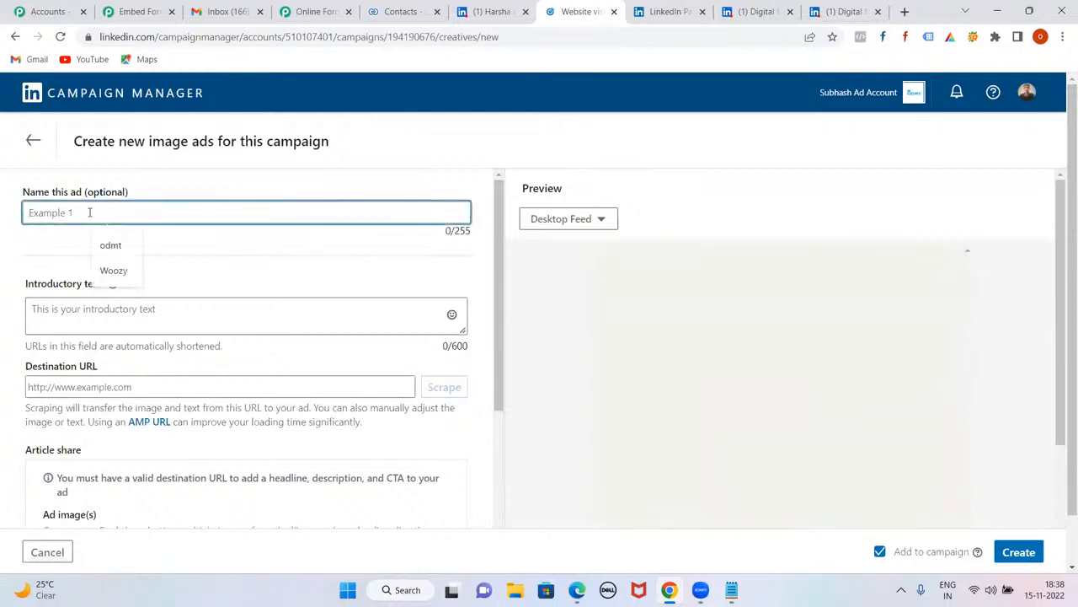
left_click(111, 245)
left_click(139, 312)
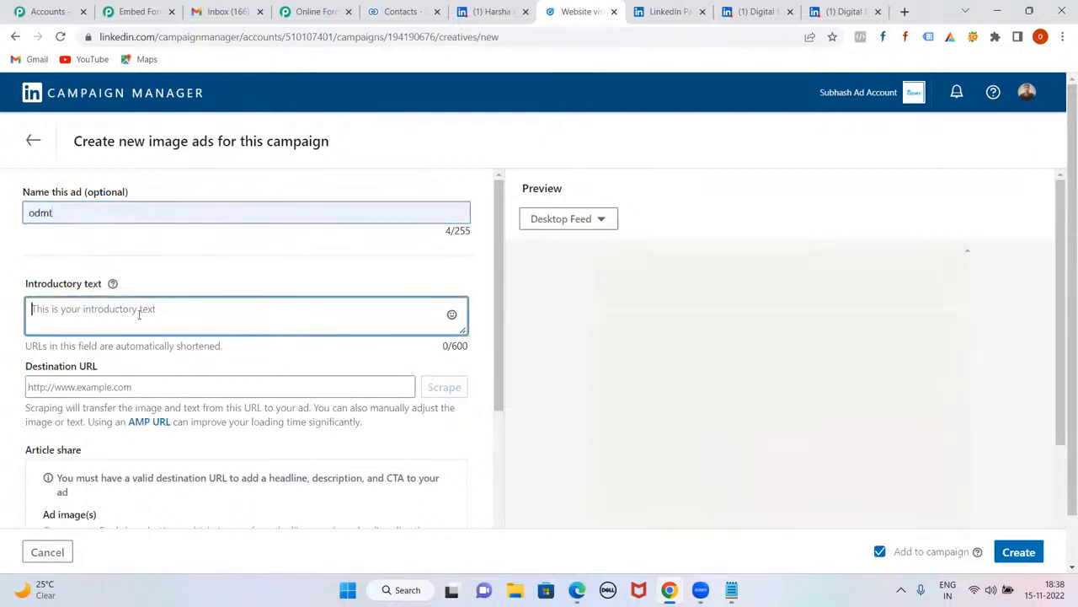
type("Lear")
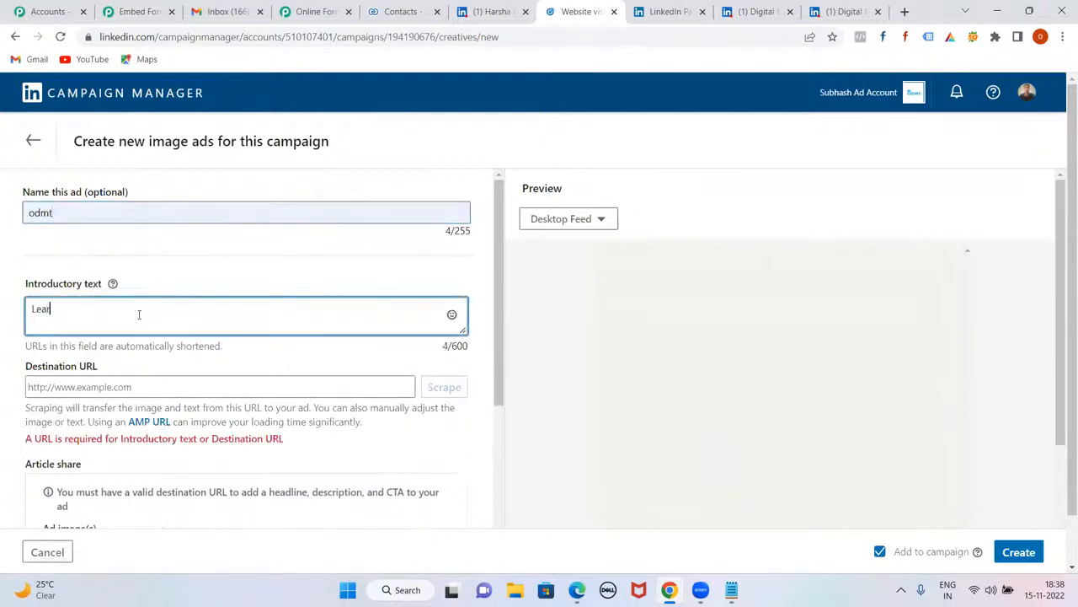
type("n Digital Marketing and ge")
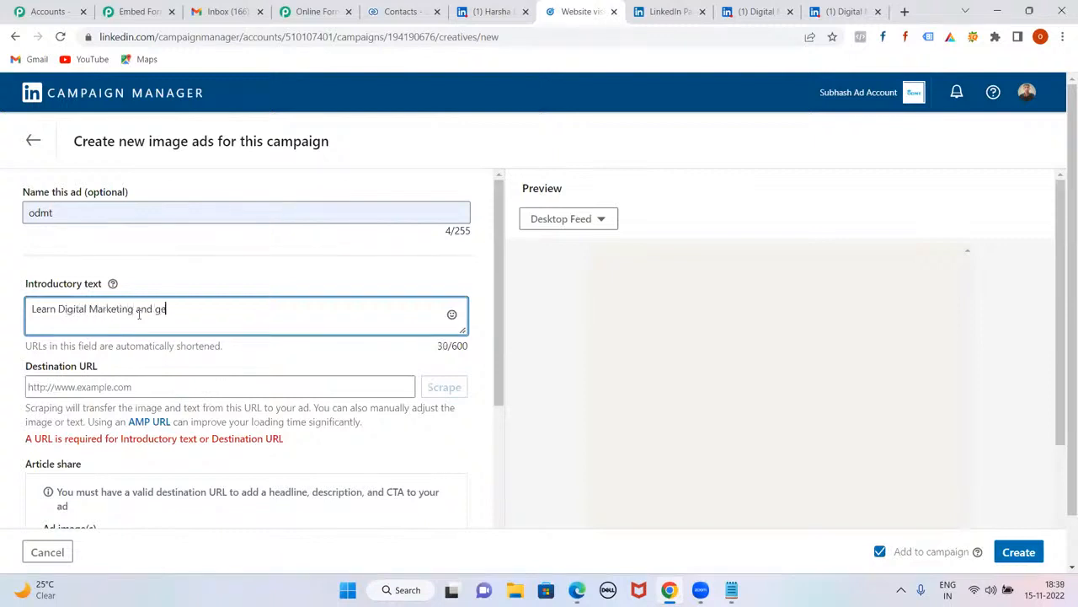
type("t iob Ready in")
key("ctrl+a")
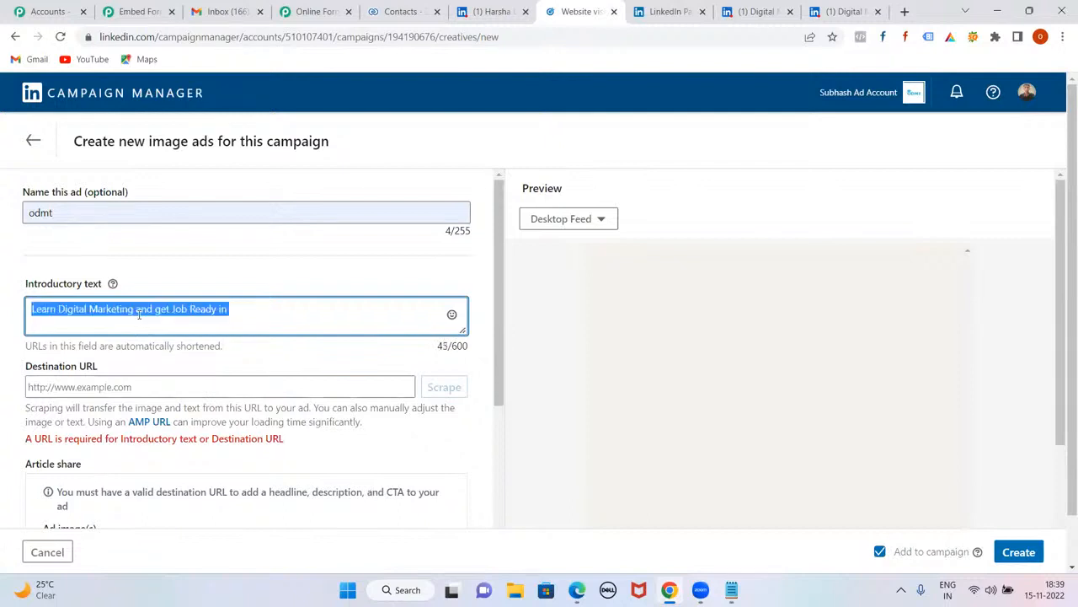
key("BackSpace")
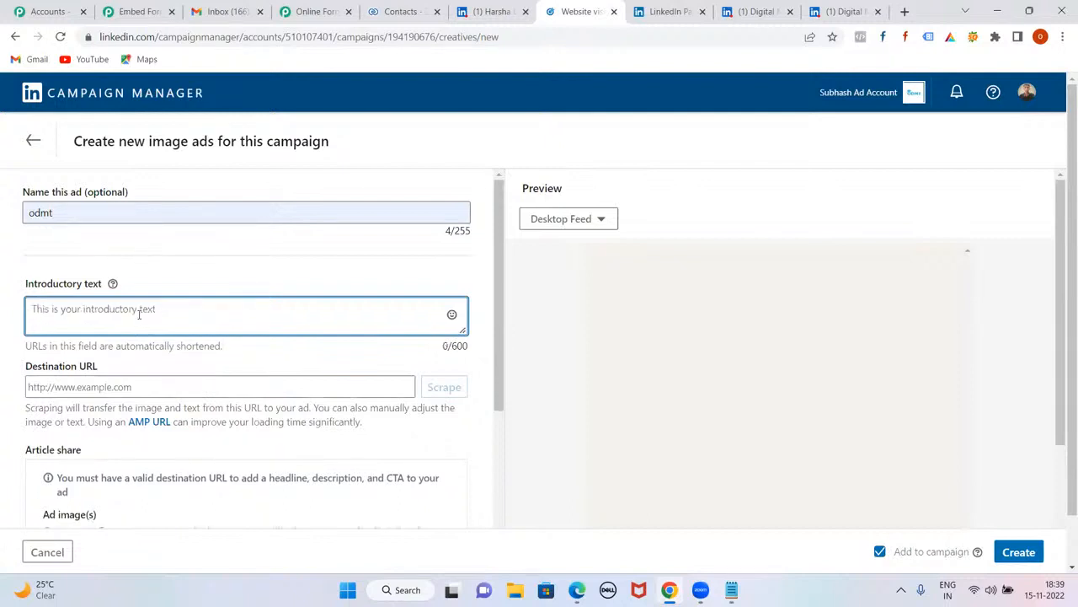
Enter the introductory text "Not Happy with the Present Job and Industry? Want to Change the Career ? Learn Digital Marketing"
type("Not ")
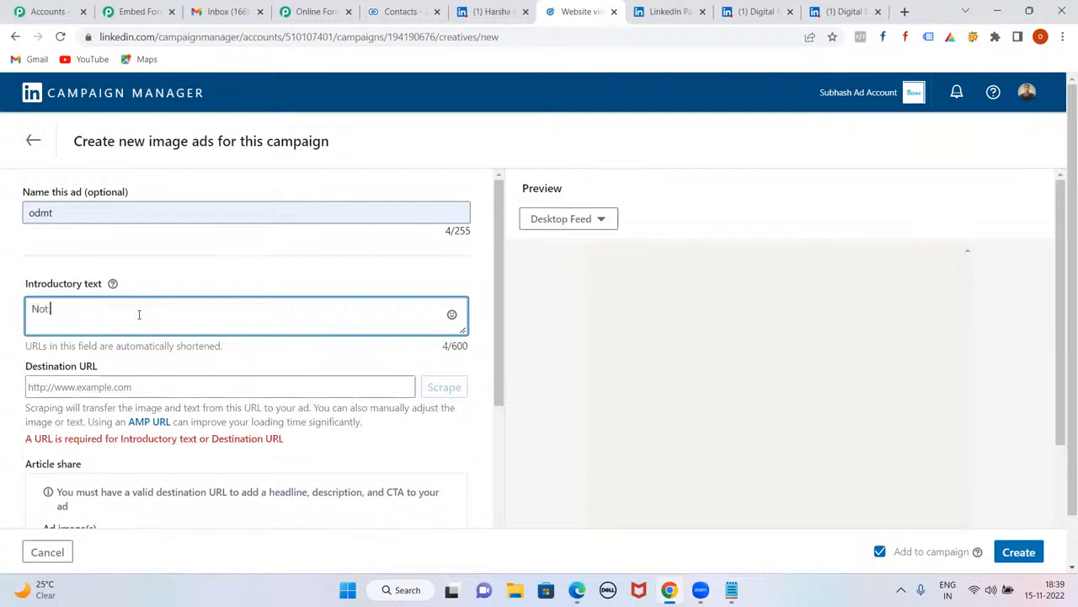
type("Happy with the Present Job and In")
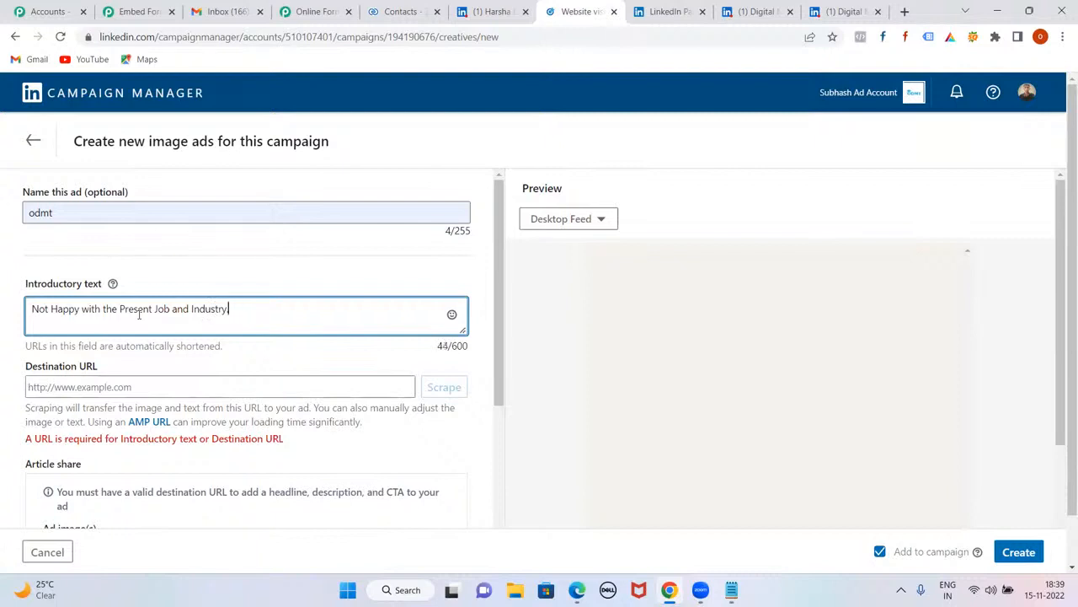
type("dustry? Want to Change the Career ? Learn")
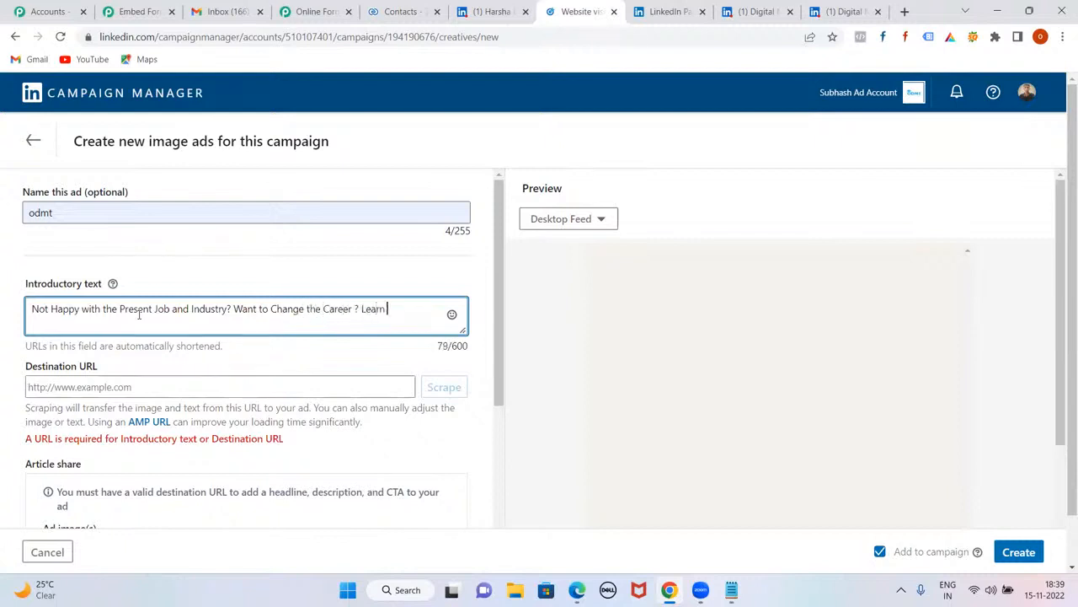
type(" Digital Marketing")
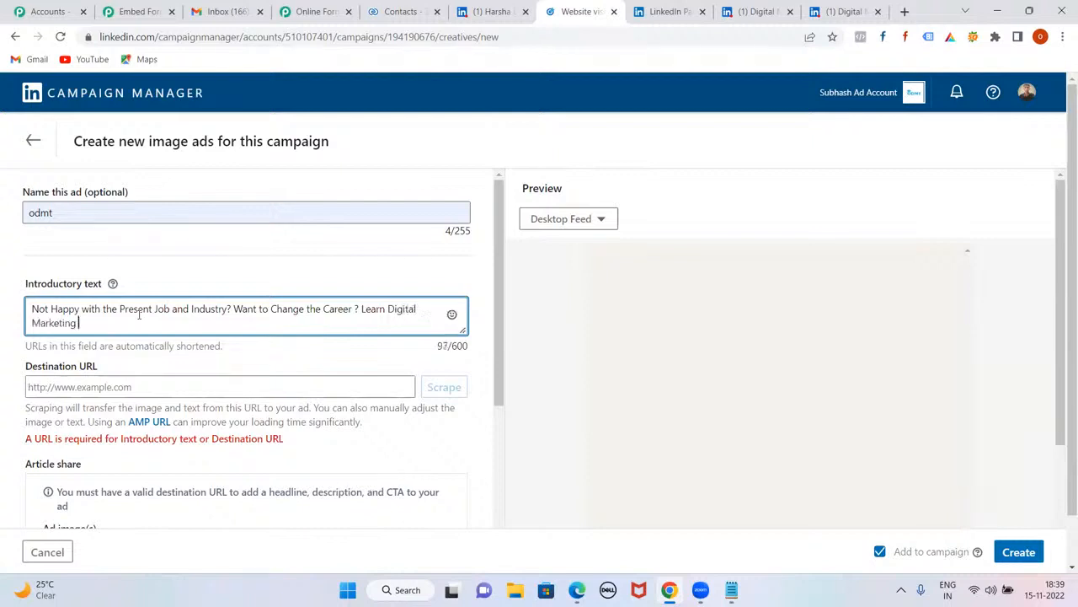
Extend the introductory text with "and get Job Ready in 2 Months without quitting present Job. No Coding. 100% Job Guarantee with 30% Salary Hike"
type(" and get Job Ready in 2 ")
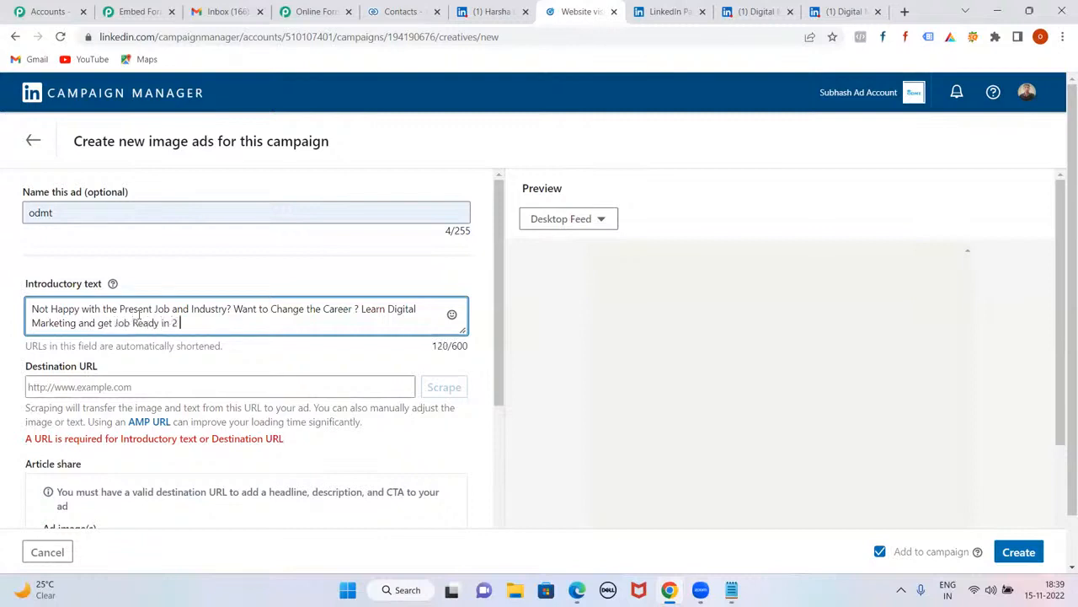
type("Months without quitting present Jo")
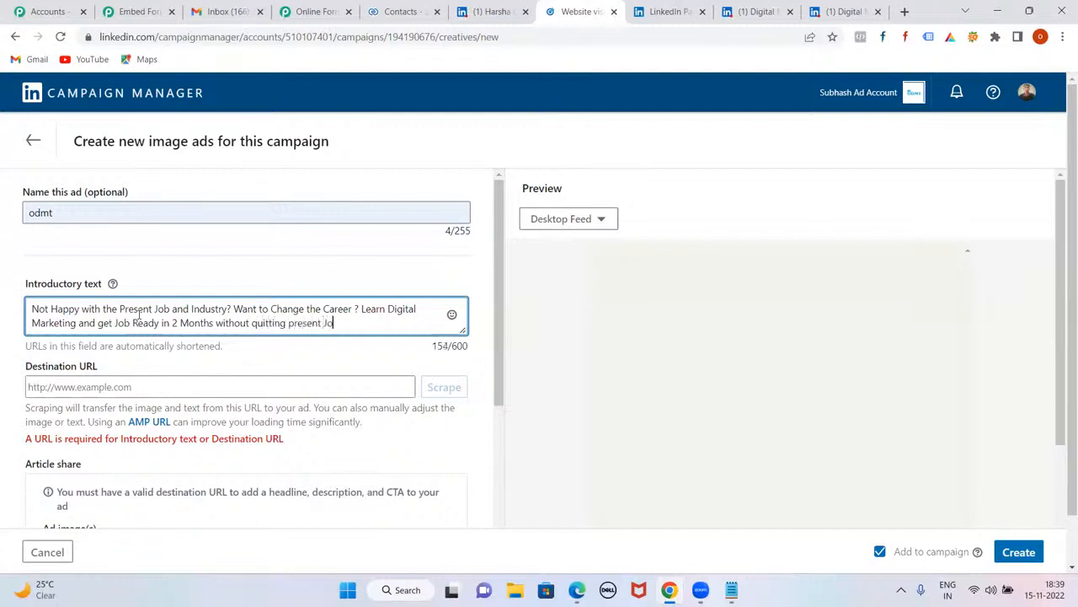
type("b. No Coding. 100% Job")
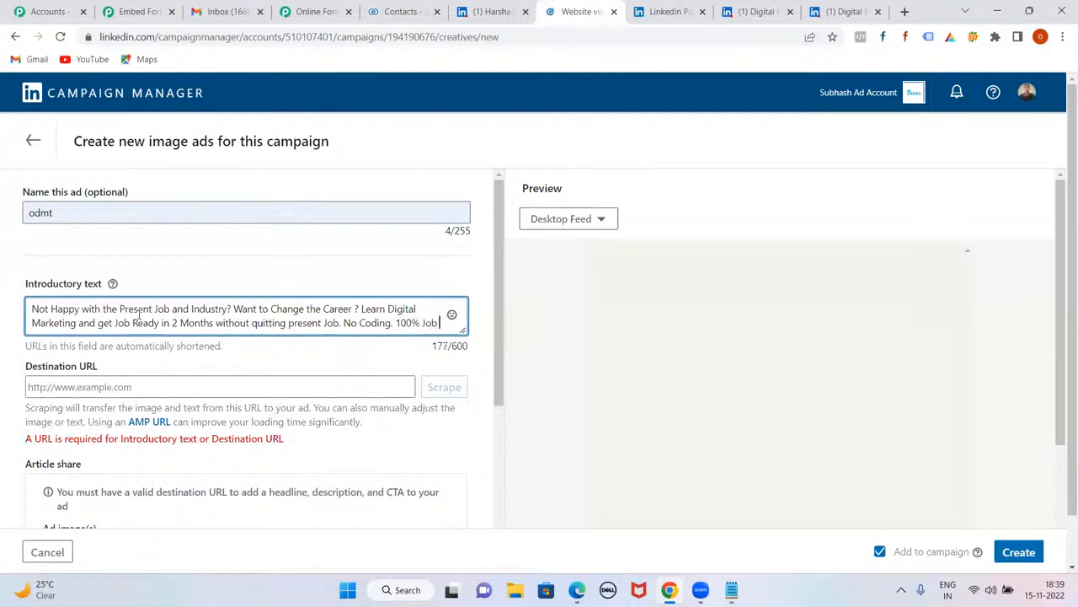
type(" Guara")
type("ntee ")
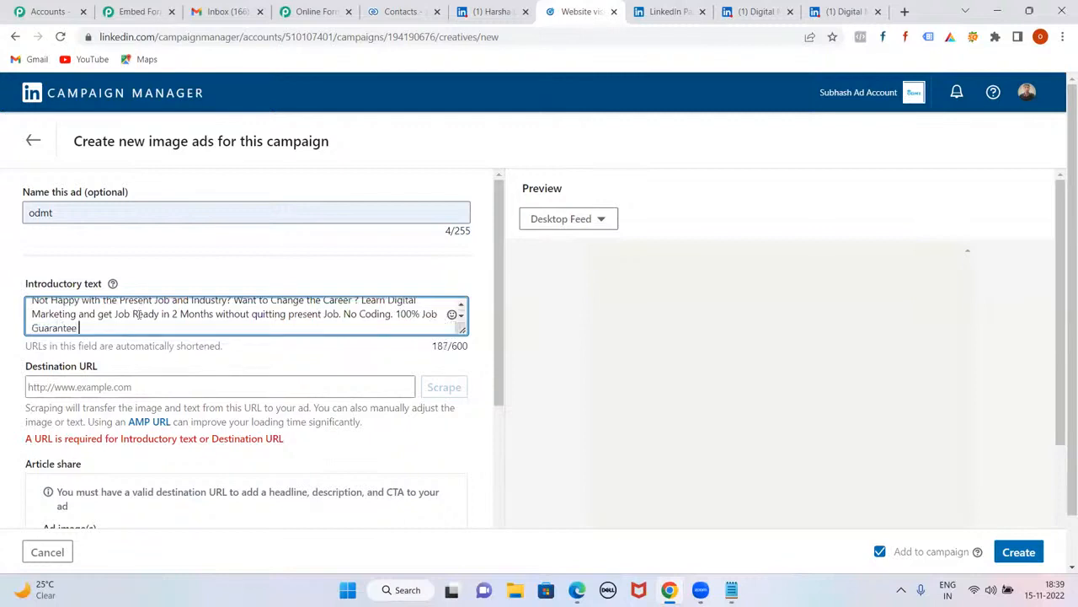
type("with 30% Salary Hike")
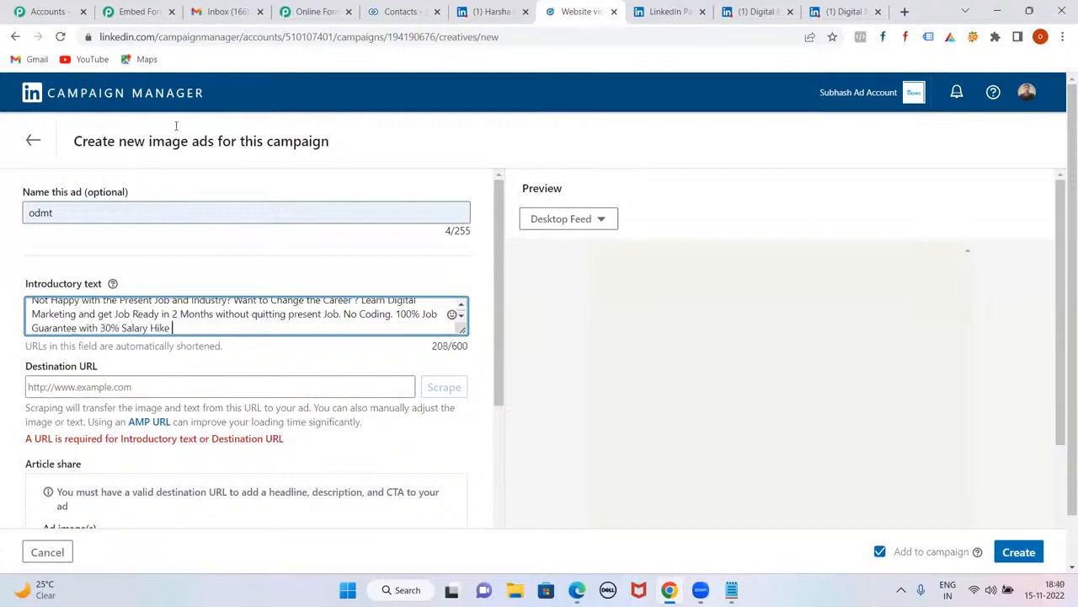
left_click(117, 385)
type("https")
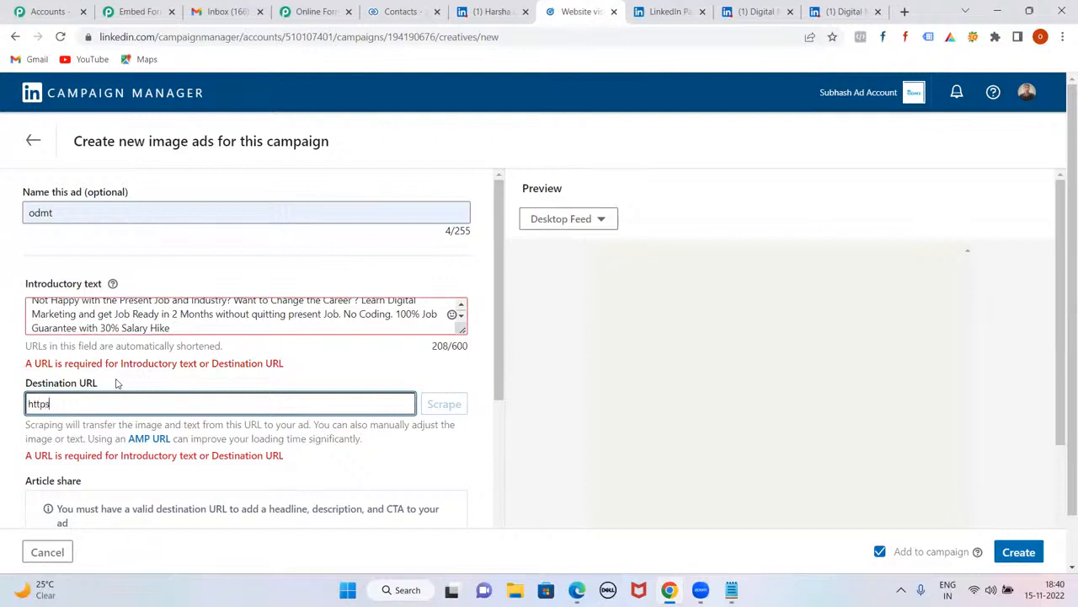
type("://www.odmt.in")
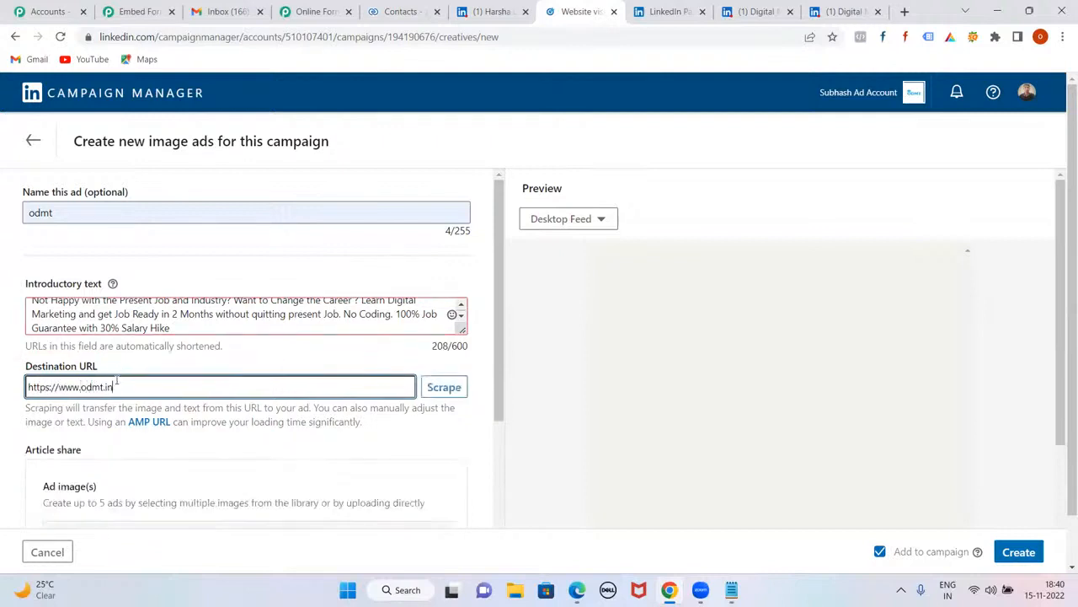
scroll(152, 394, "down", 2)
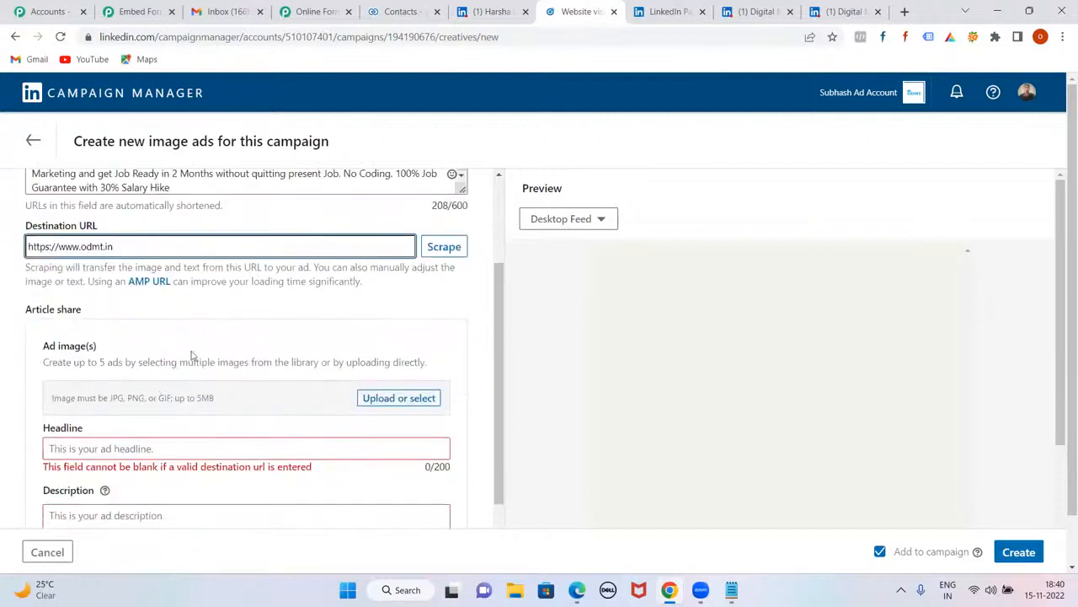
scroll(193, 356, "down", 1)
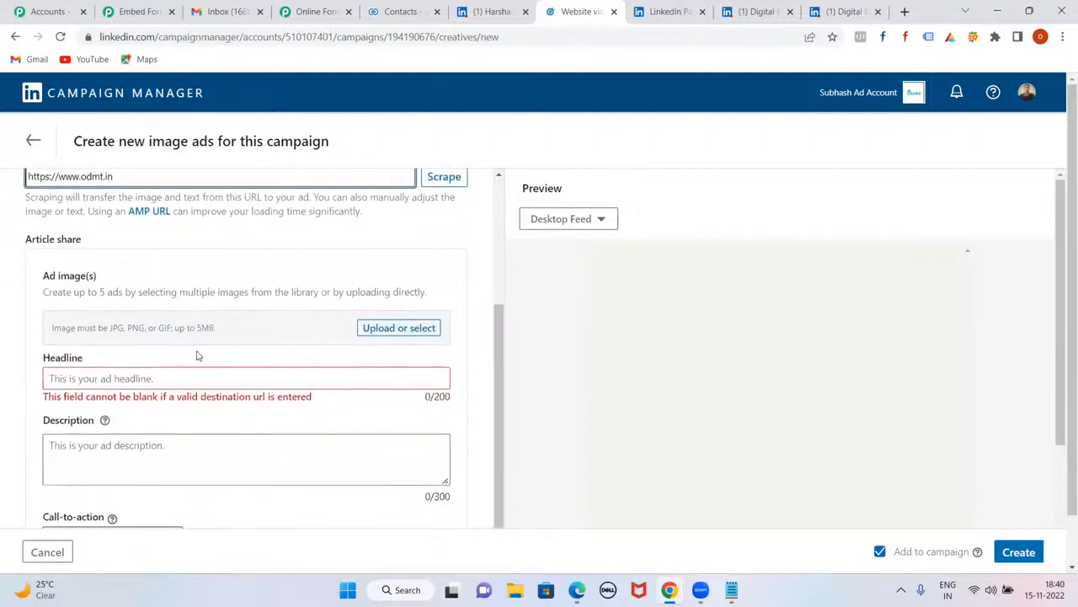
left_click(141, 377)
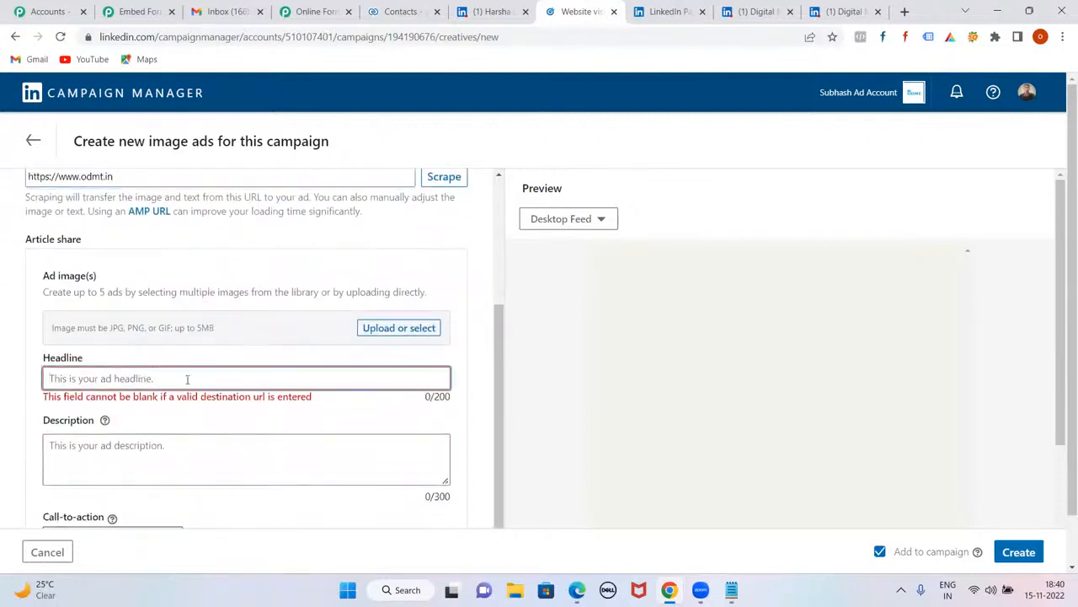
Open Google in a new browser tab, search for "un happy employee" and browse the image results
left_click(904, 11)
type("google")
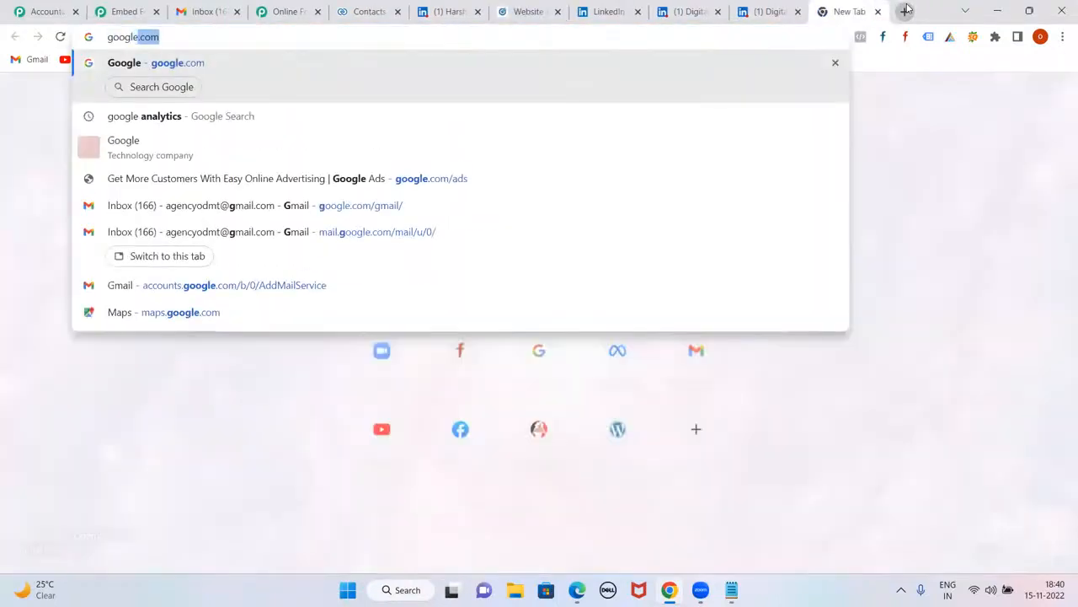
key("Return")
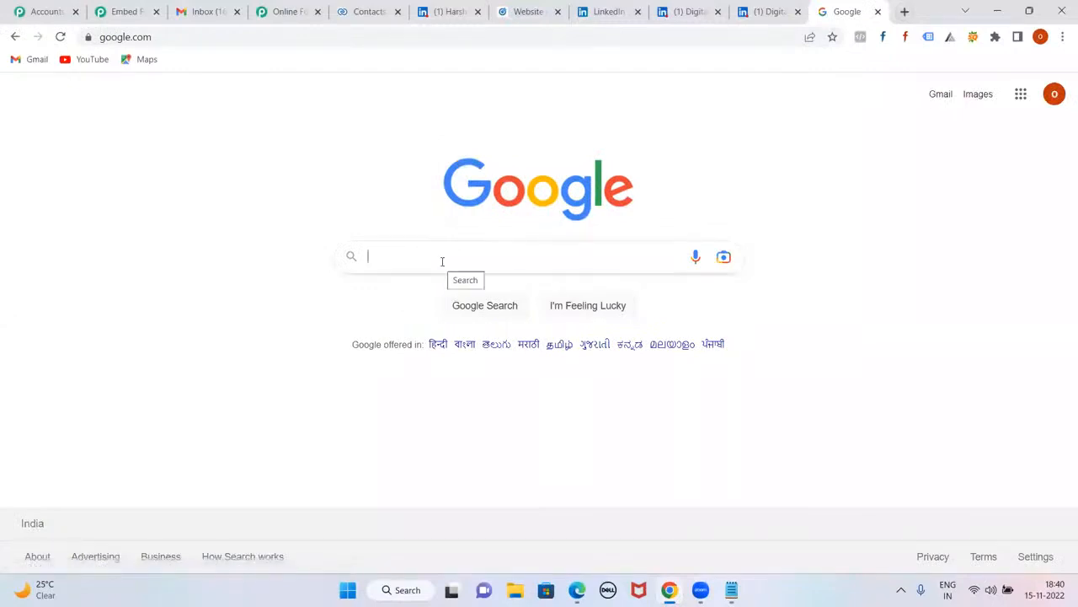
type("un happy em")
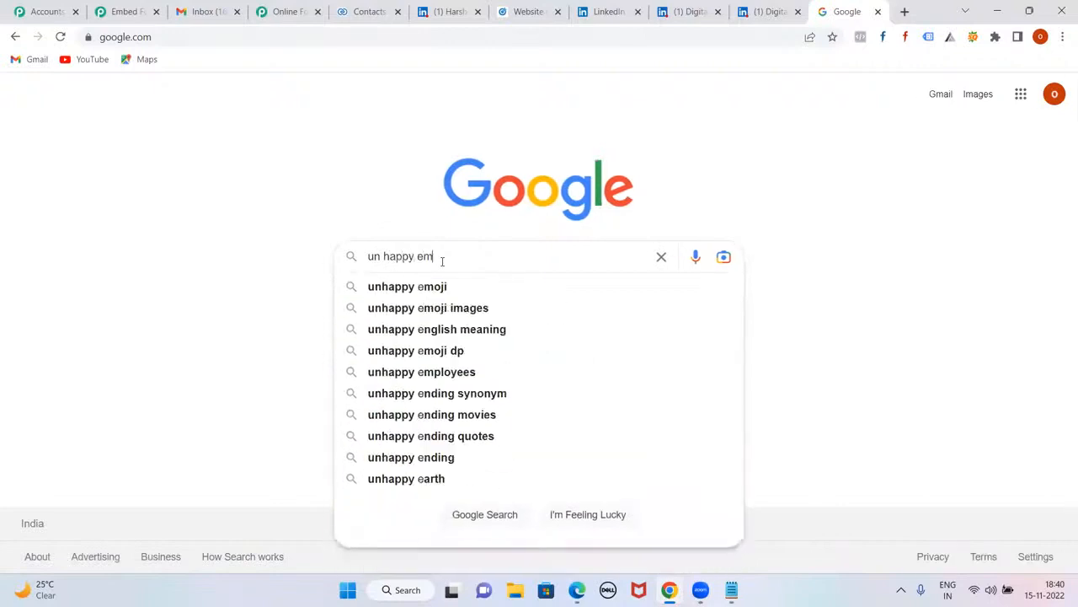
type("ployee")
key("Return")
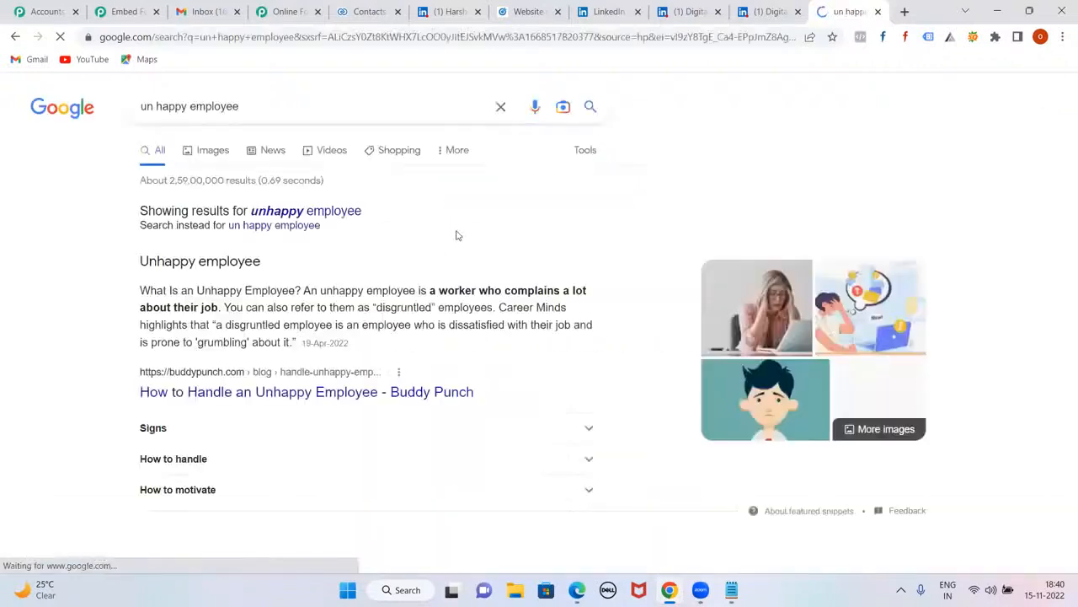
left_click(209, 149)
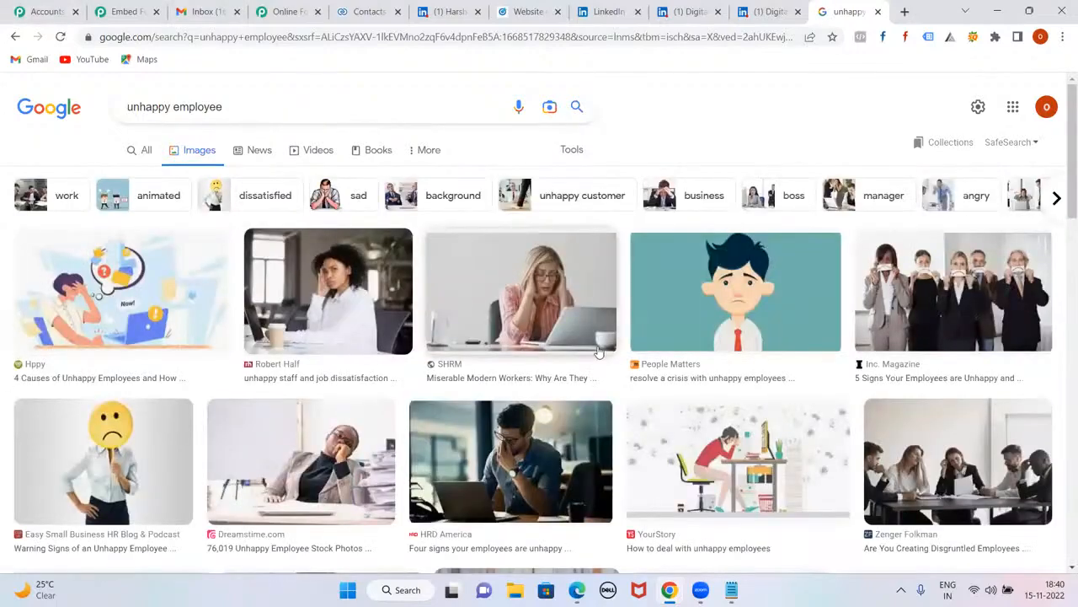
scroll(599, 352, "down", 2)
scroll(421, 253, "up", 2)
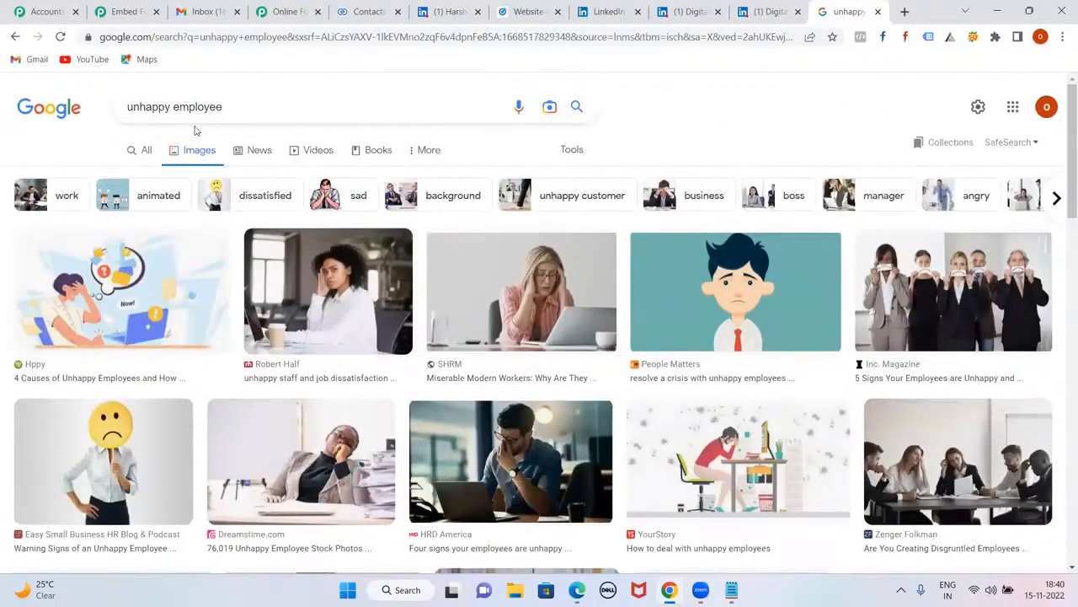
Refine the image search to "unhappy BPO employee" and look through the results
left_click(173, 106)
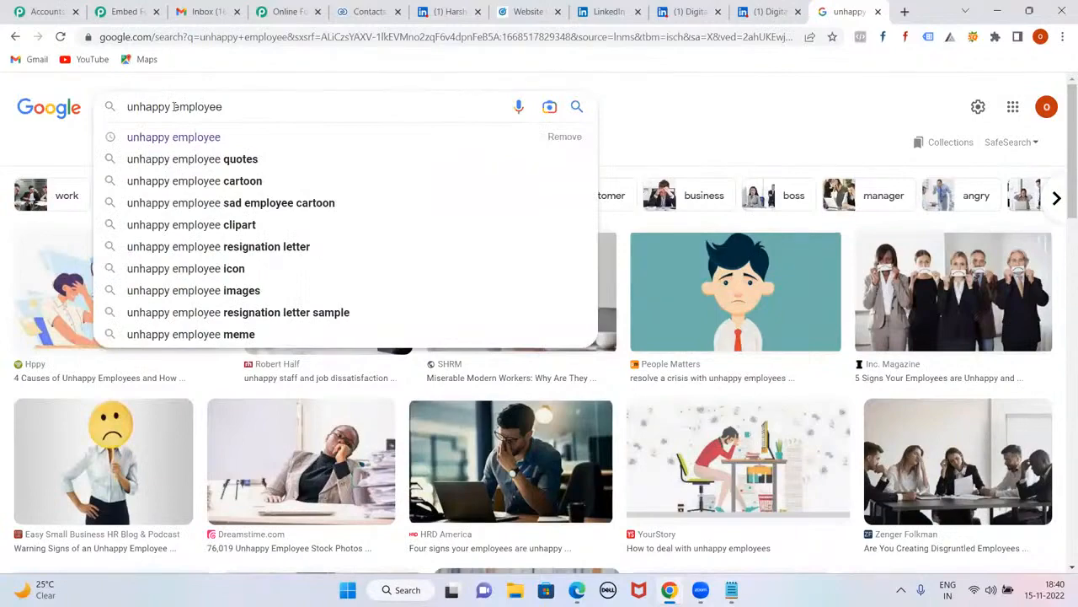
type("BPO")
key("Return")
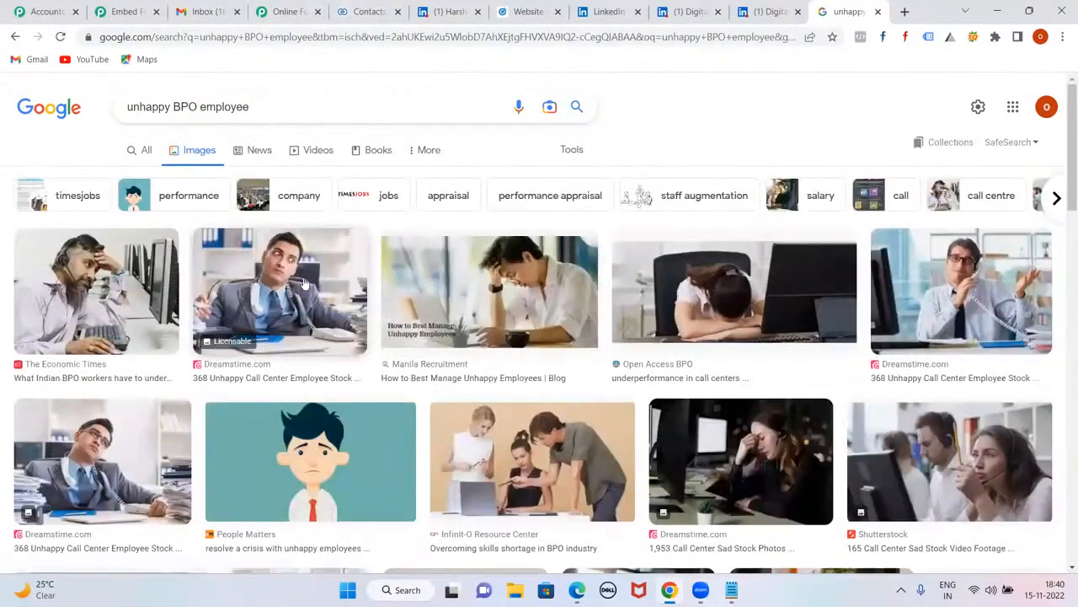
scroll(514, 303, "down", 1)
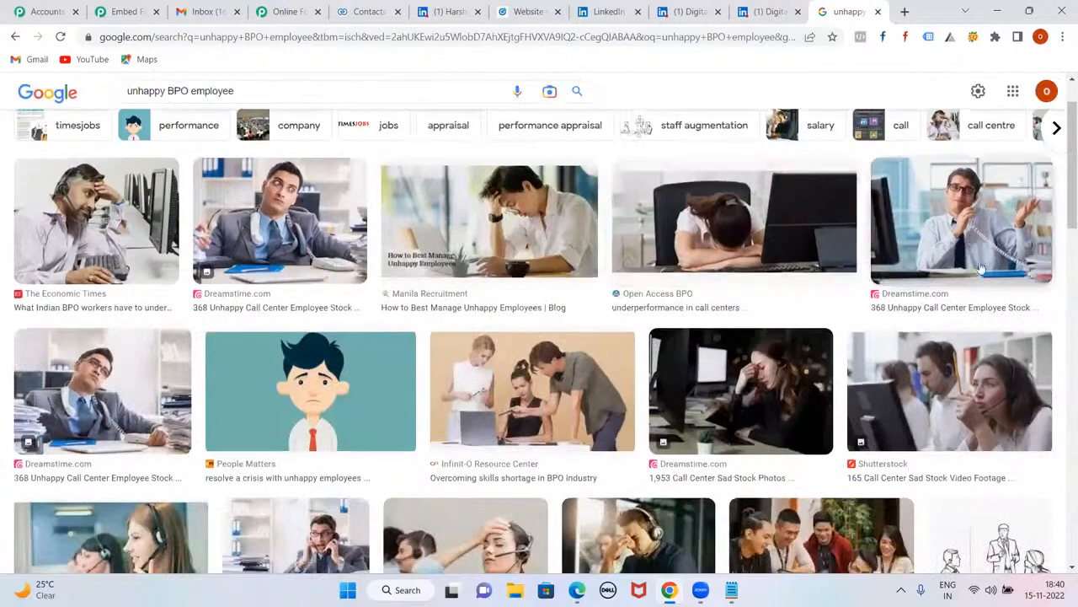
Find the related Dreamstime photo of the unhappy businessman behind a laptop and save it to the Desktop as unhappy-male-businessman-office-172964324
left_click(941, 219)
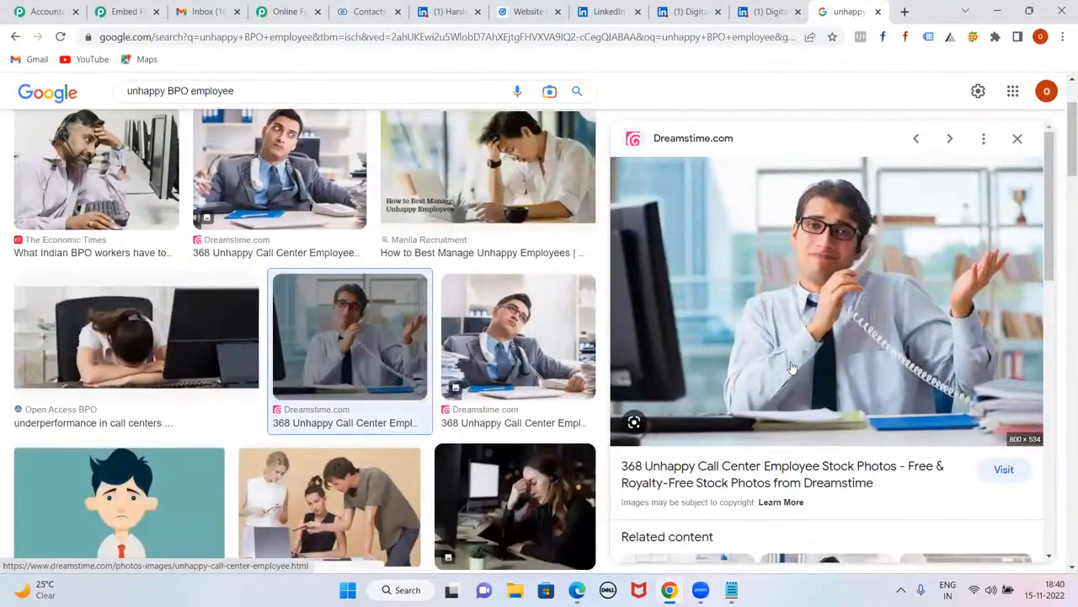
scroll(722, 313, "down", 3)
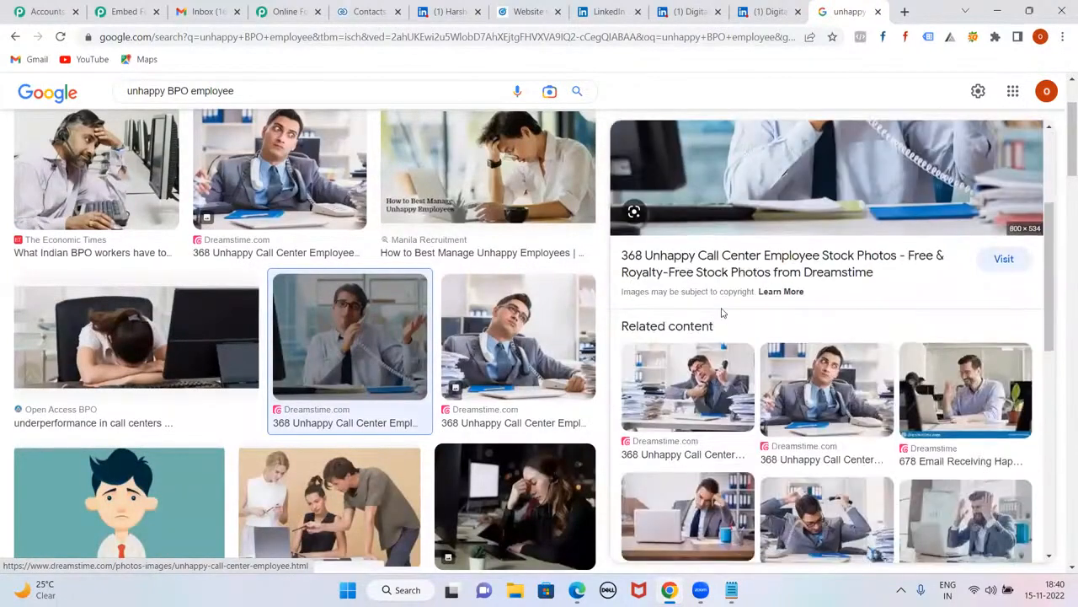
scroll(722, 313, "down", 1)
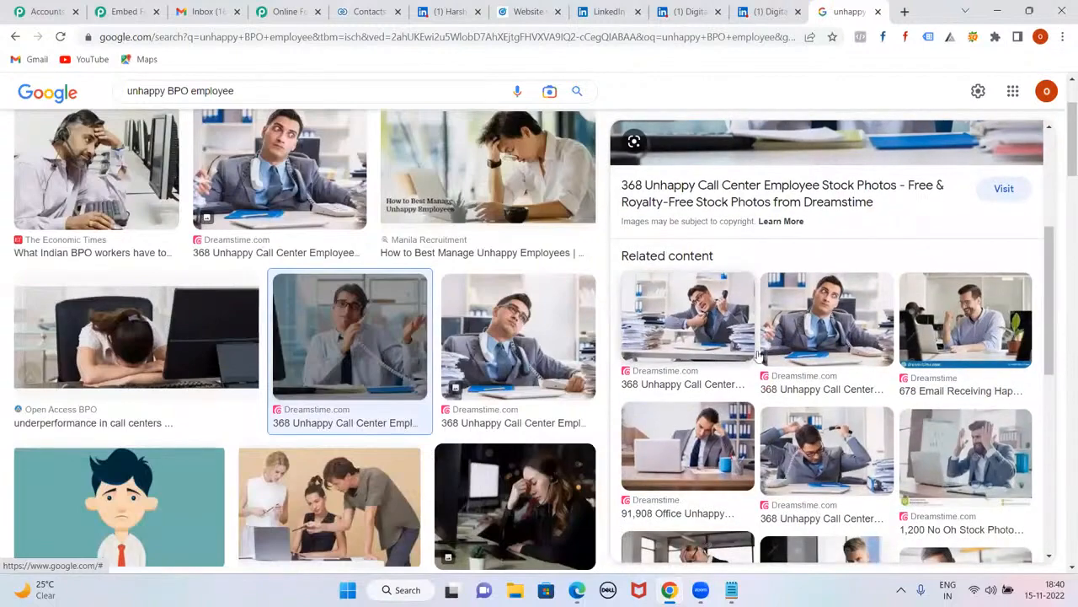
scroll(742, 362, "down", 1)
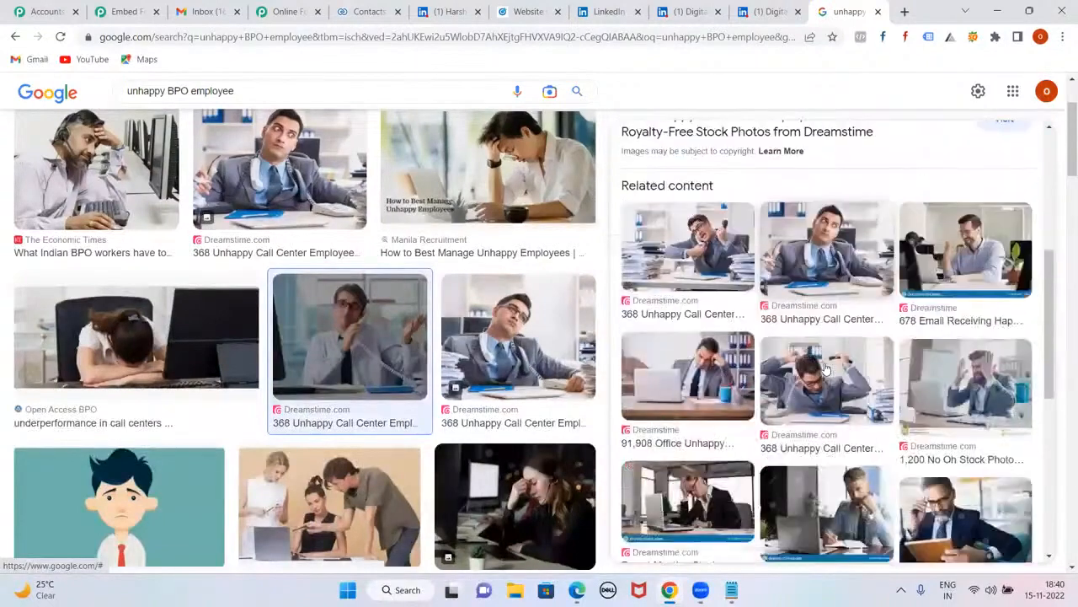
left_click(724, 375)
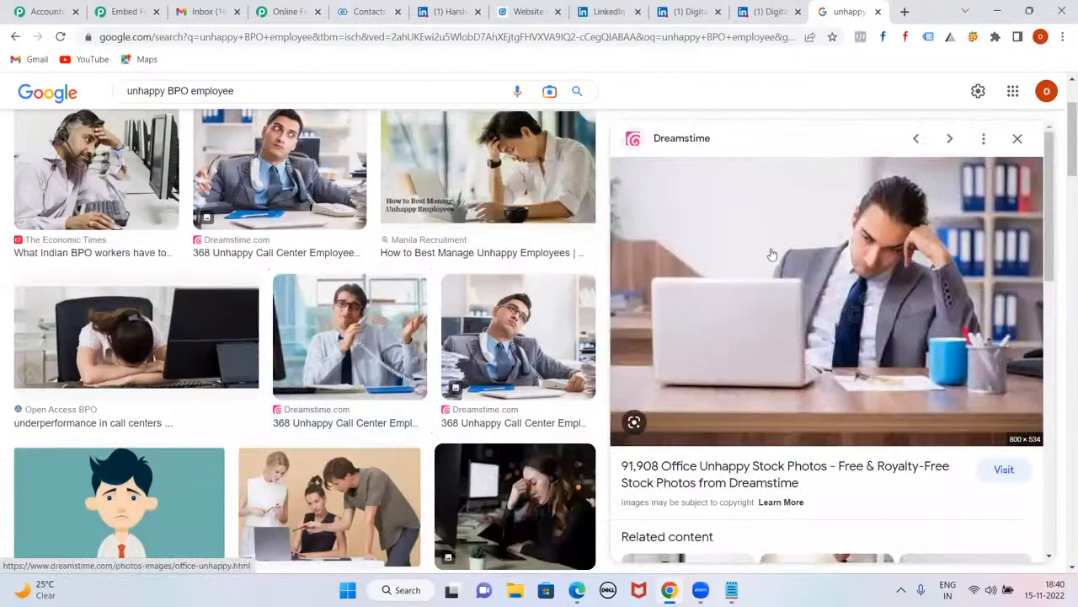
right_click(746, 215)
left_click(800, 363)
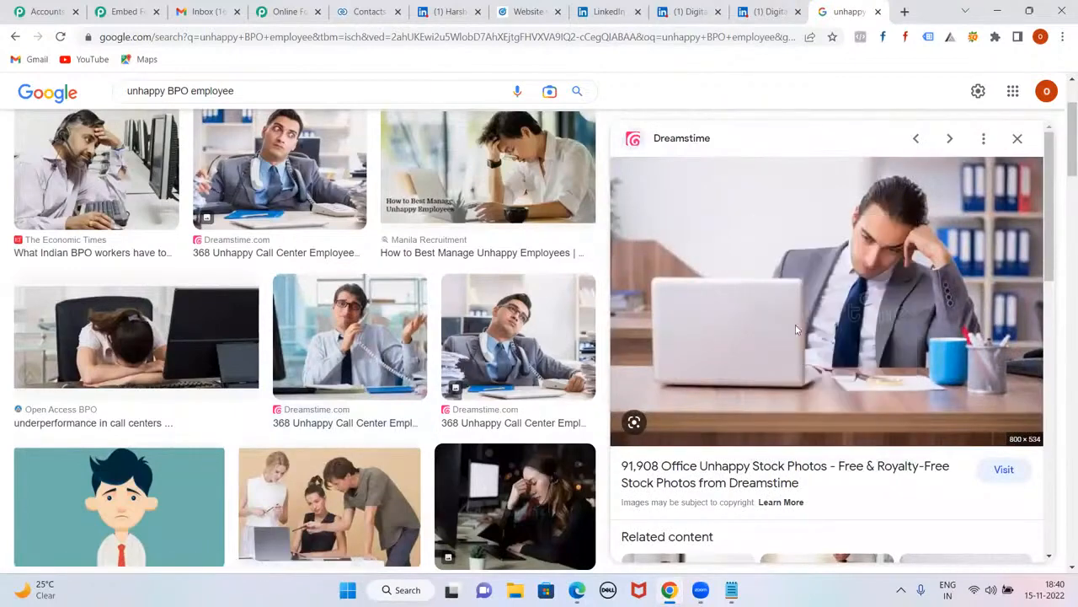
left_click(434, 320)
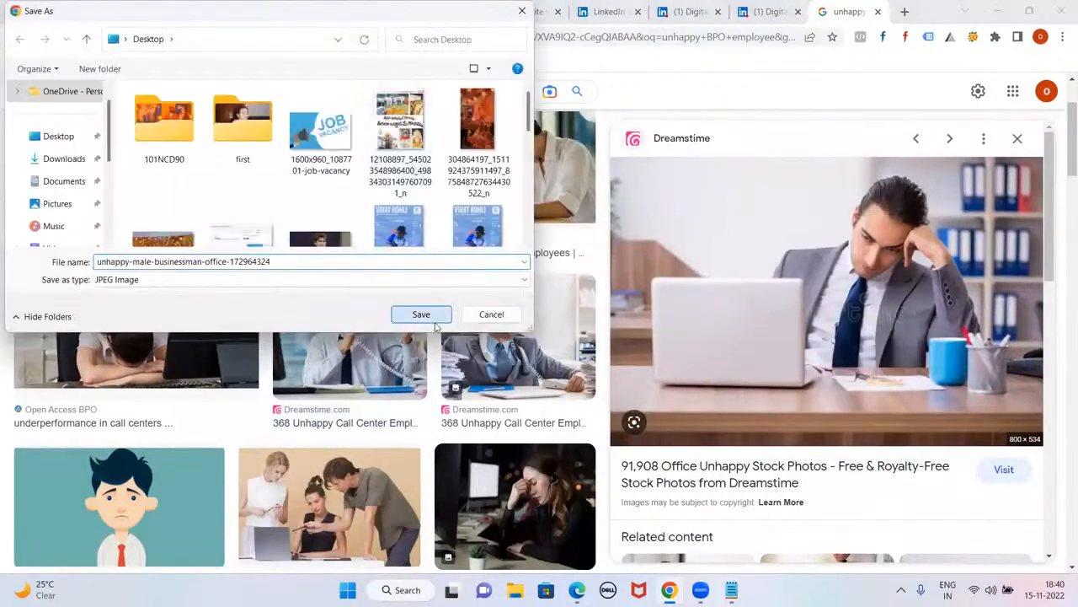
Return to the new image ad form in Campaign Manager and open the image library for the ad image
left_click(684, 10)
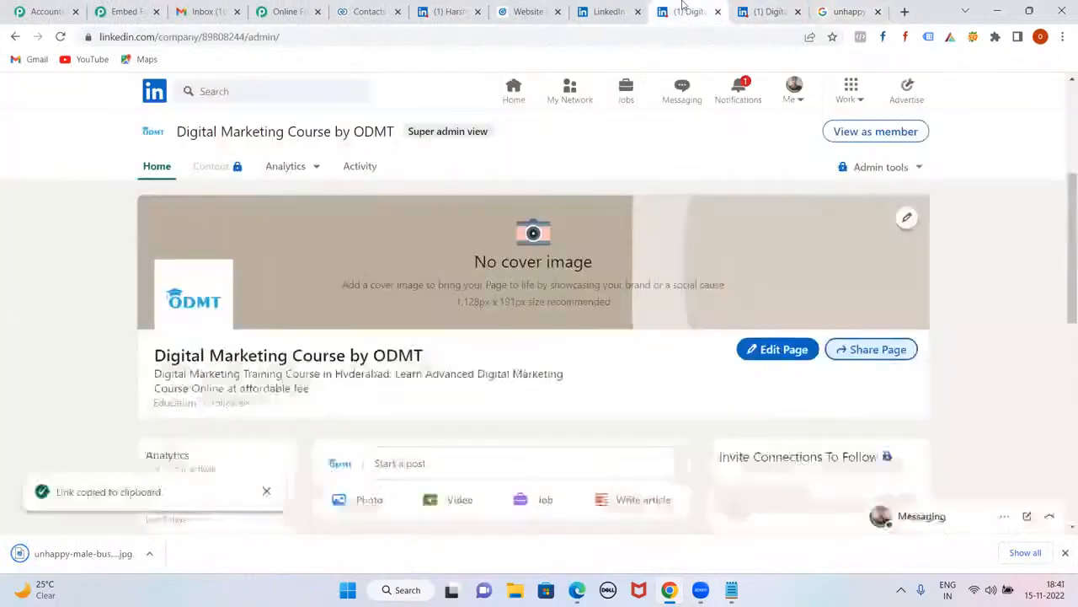
left_click(609, 8)
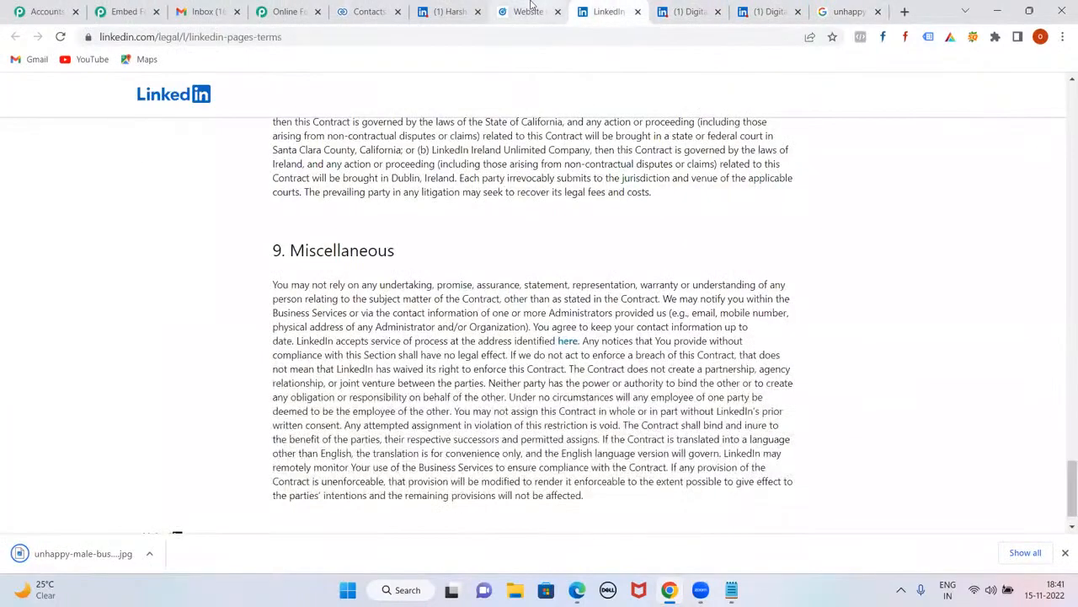
left_click(531, 8)
scroll(210, 388, "down", 1)
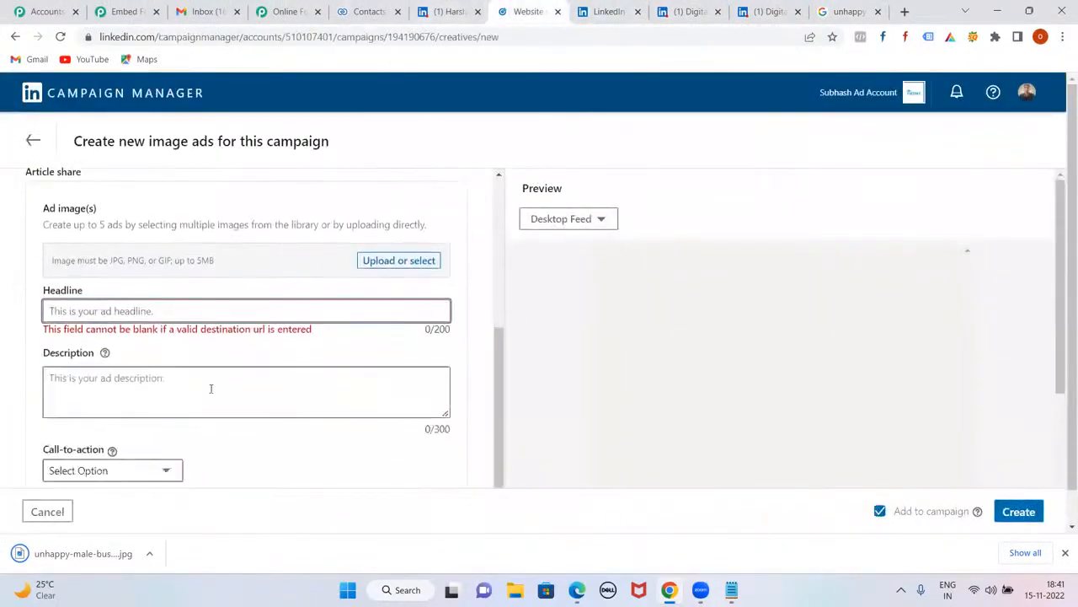
scroll(211, 389, "down", 1)
scroll(241, 376, "up", 3)
scroll(241, 376, "down", 2)
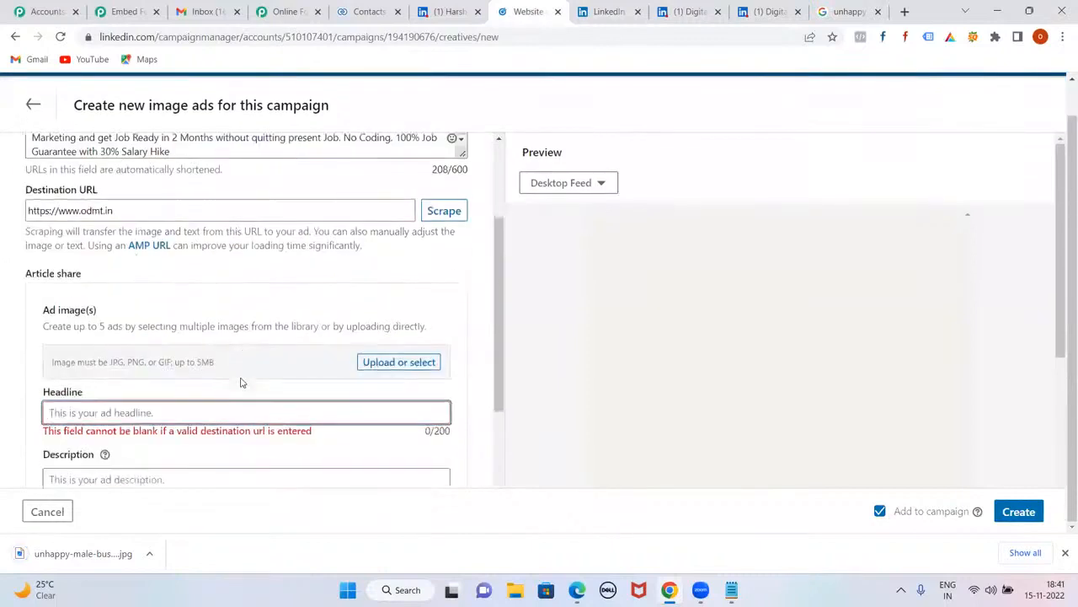
left_click(381, 367)
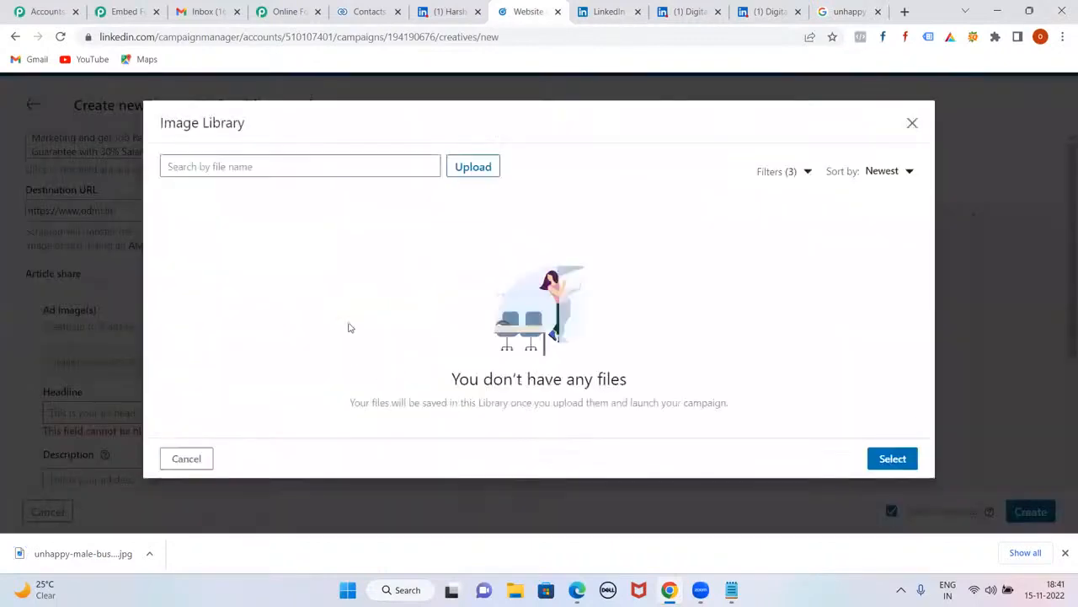
Choose unhappy-male-businessman-office-172964324 from the Desktop folder for upload to the image library
left_click(481, 167)
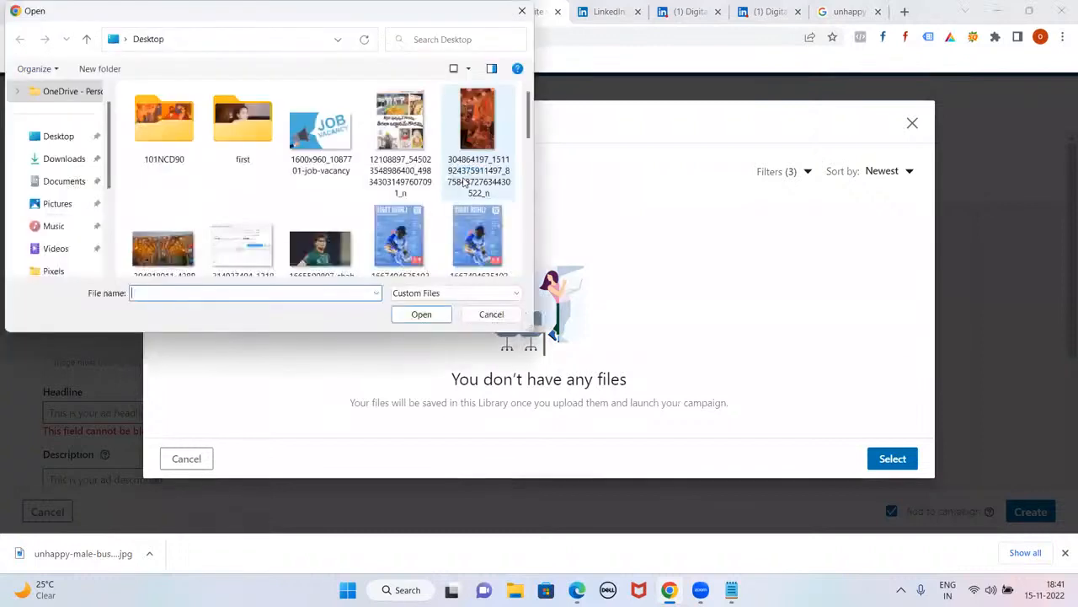
left_click(66, 168)
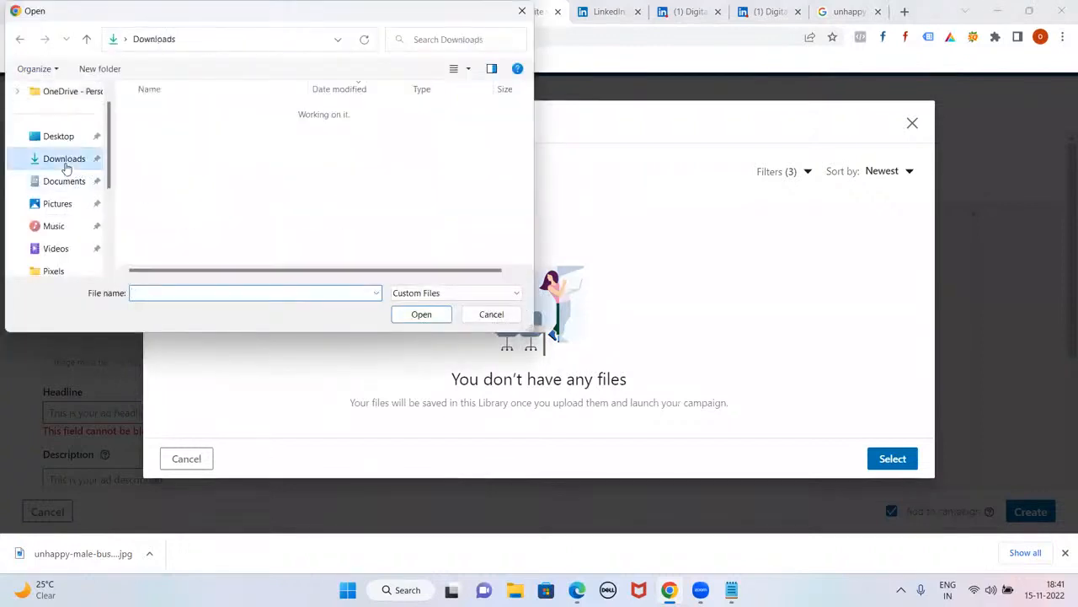
left_click(57, 136)
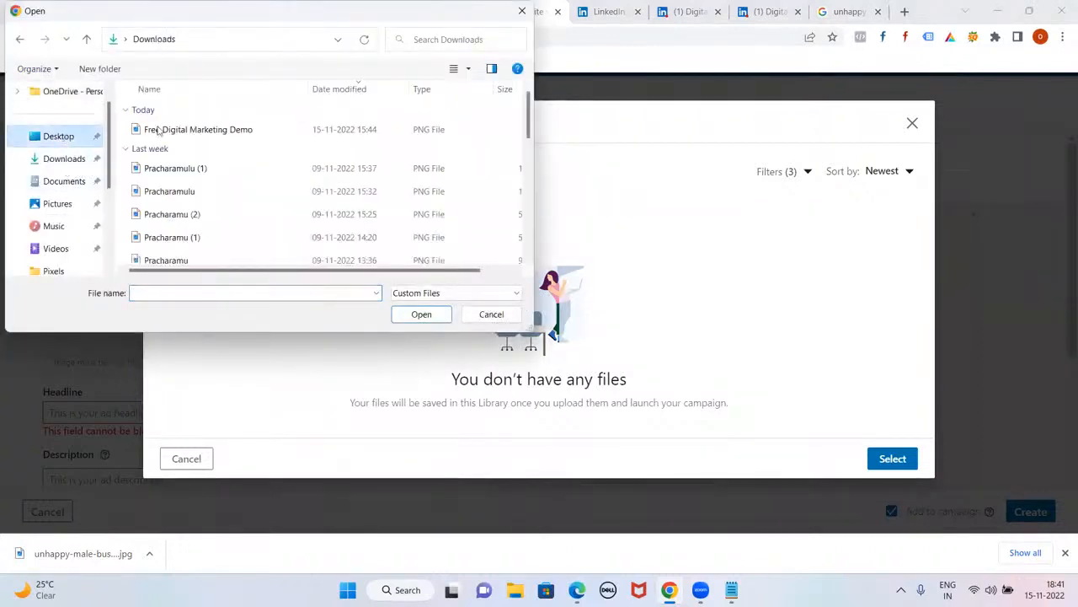
left_click_drag(529, 133, 526, 246)
double_click(164, 217)
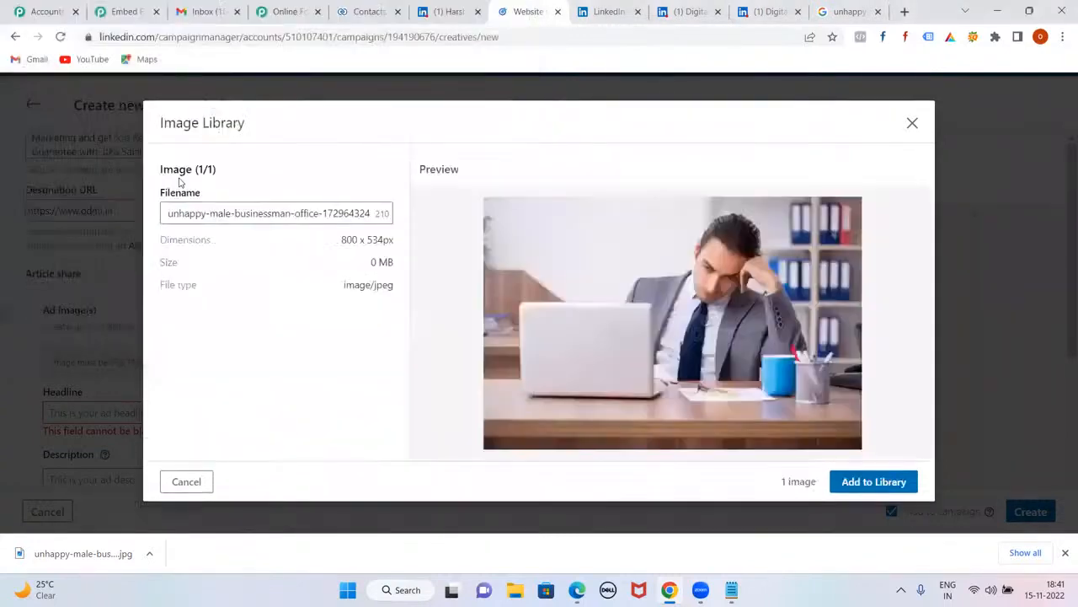
Add the uploaded unhappy businessman photo to the image library and select it as the ad image
left_click(846, 481)
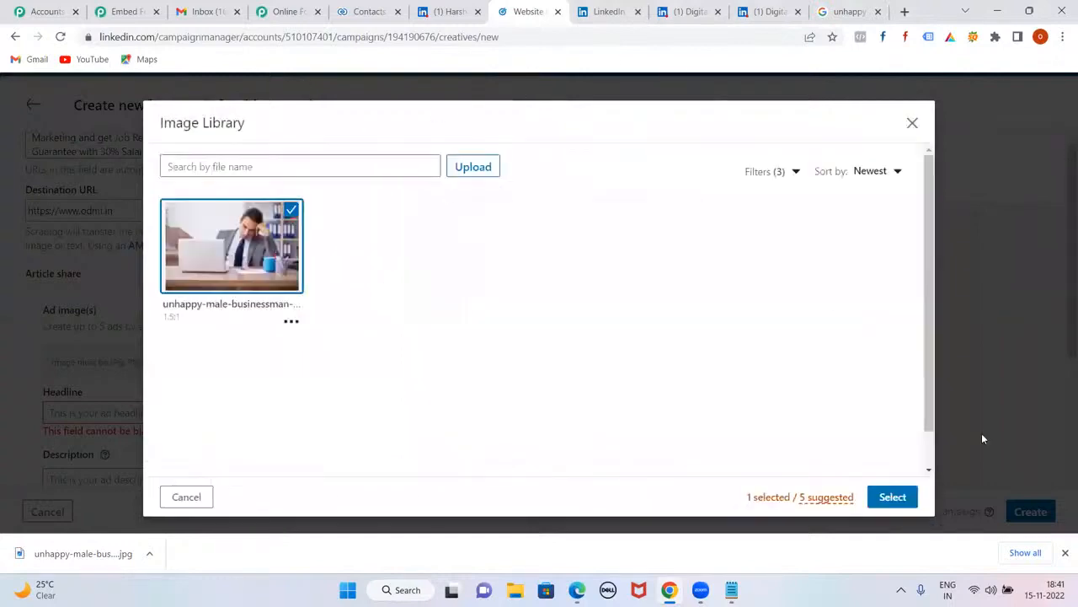
left_click(1065, 553)
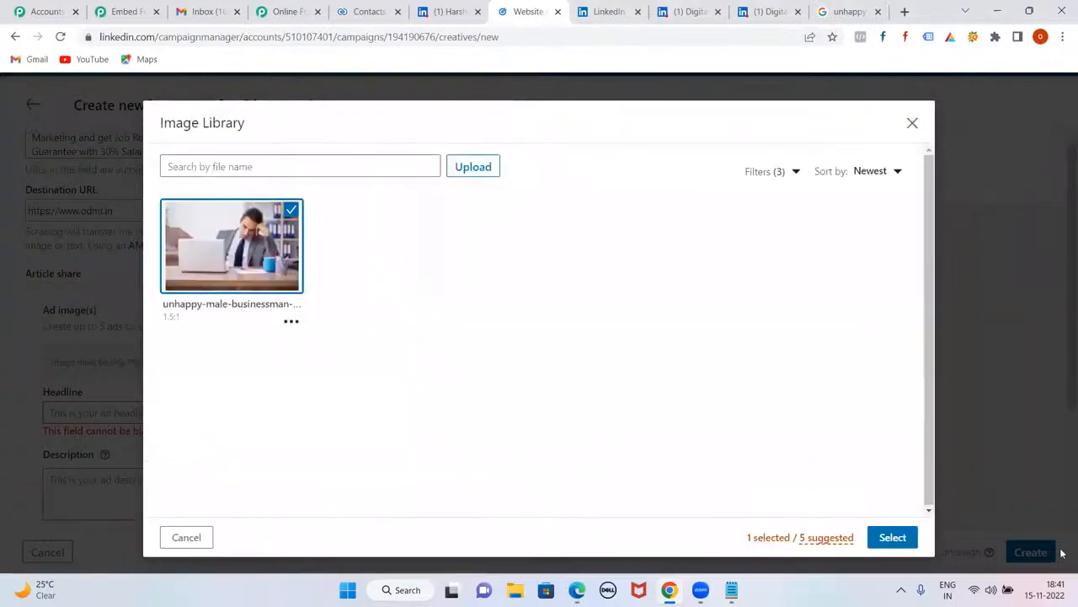
left_click(901, 537)
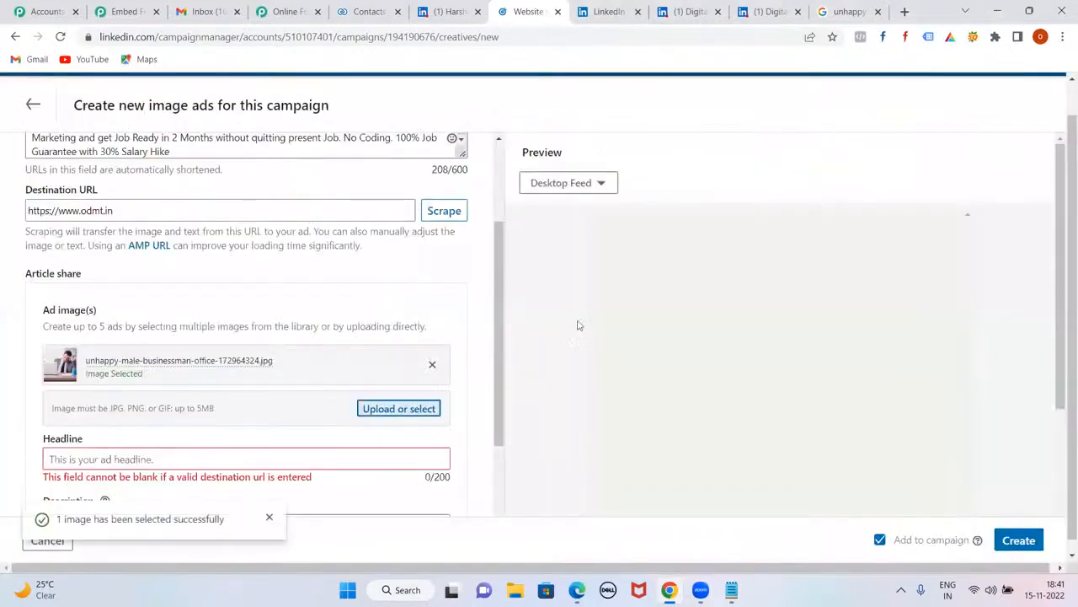
Enter the ad headline "Learn Digital Marketing and Get Job Ready in Just 2 Months"
scroll(400, 351, "down", 1)
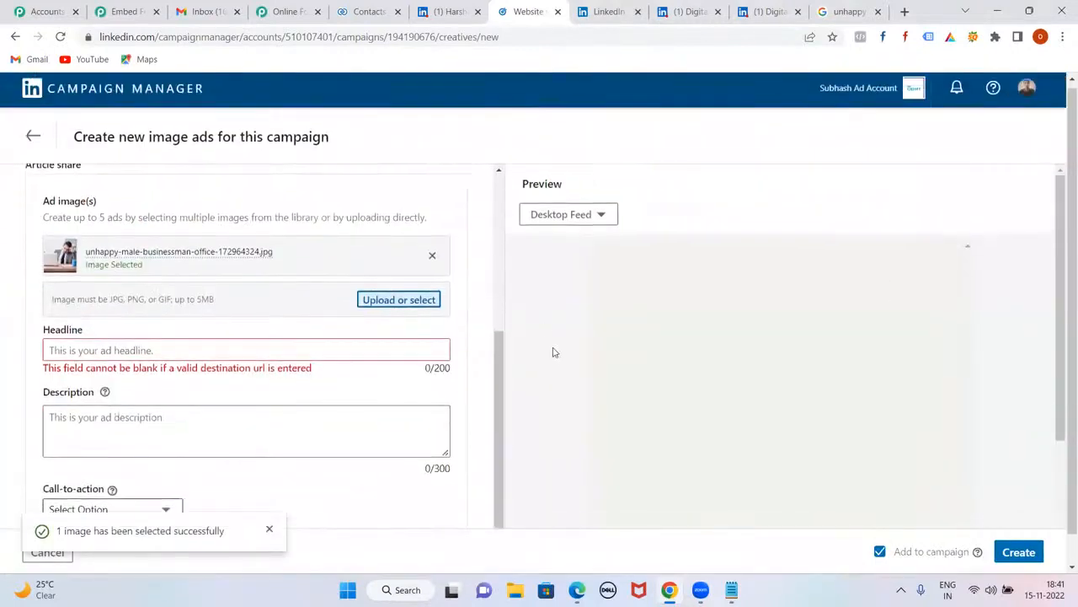
left_click(132, 427)
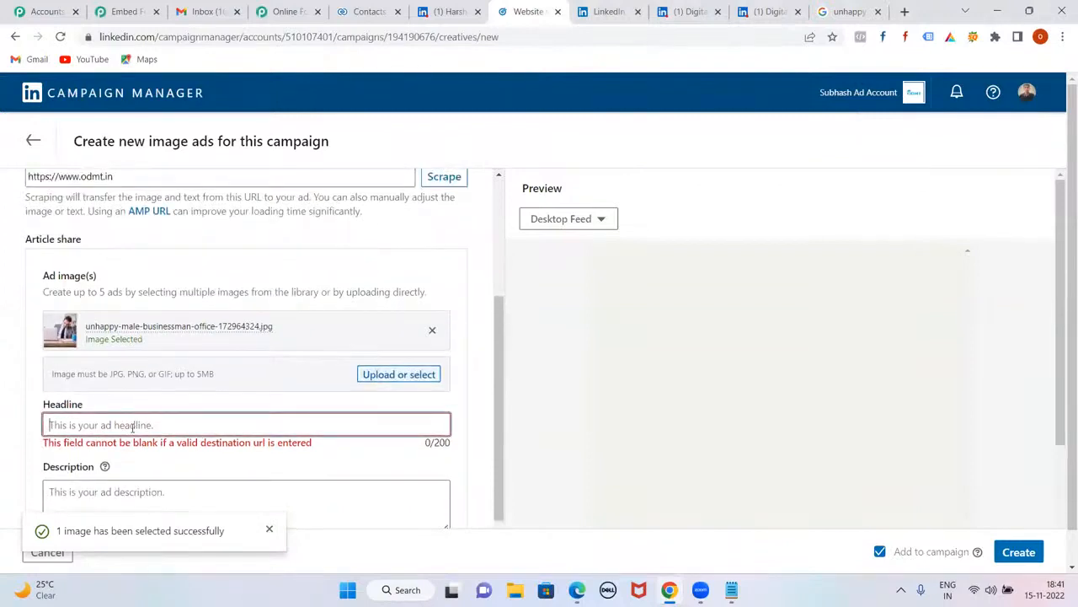
type("Learn Digi")
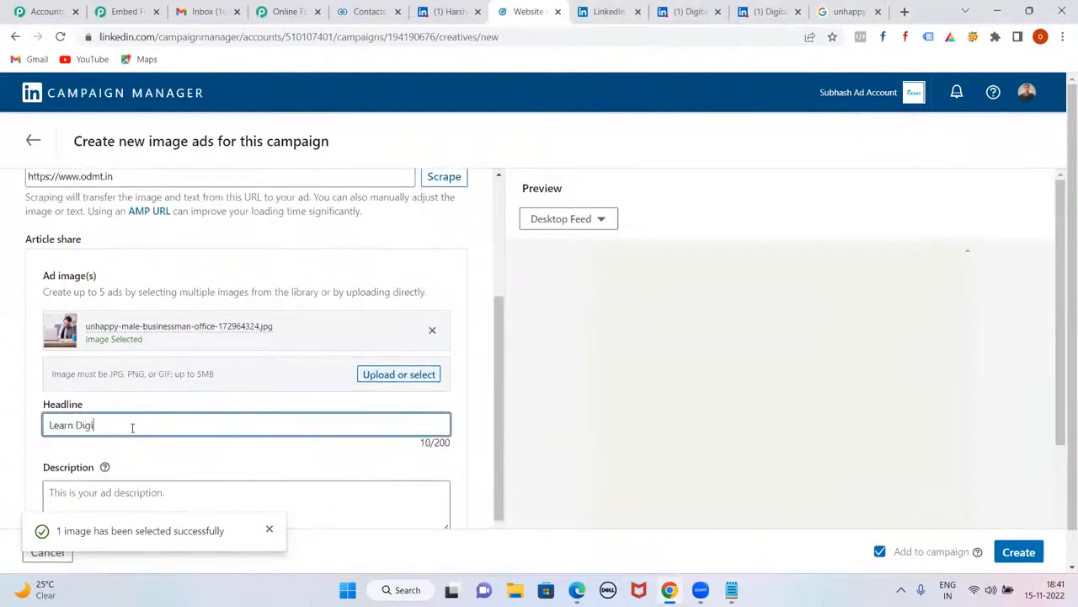
type("tal Marketing and Get ")
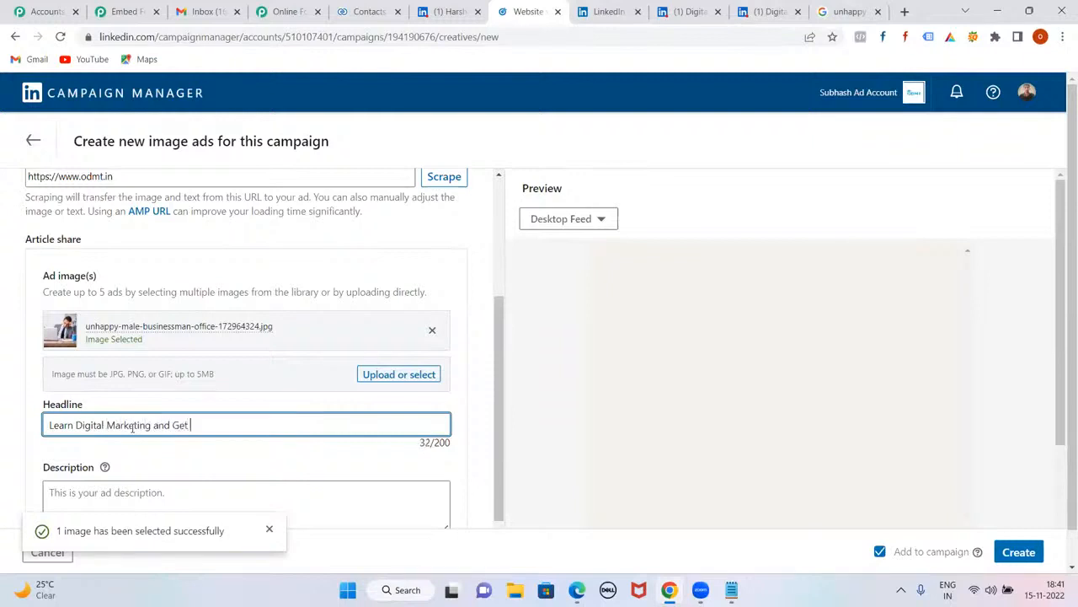
type("Job Ready in Just 2 Months")
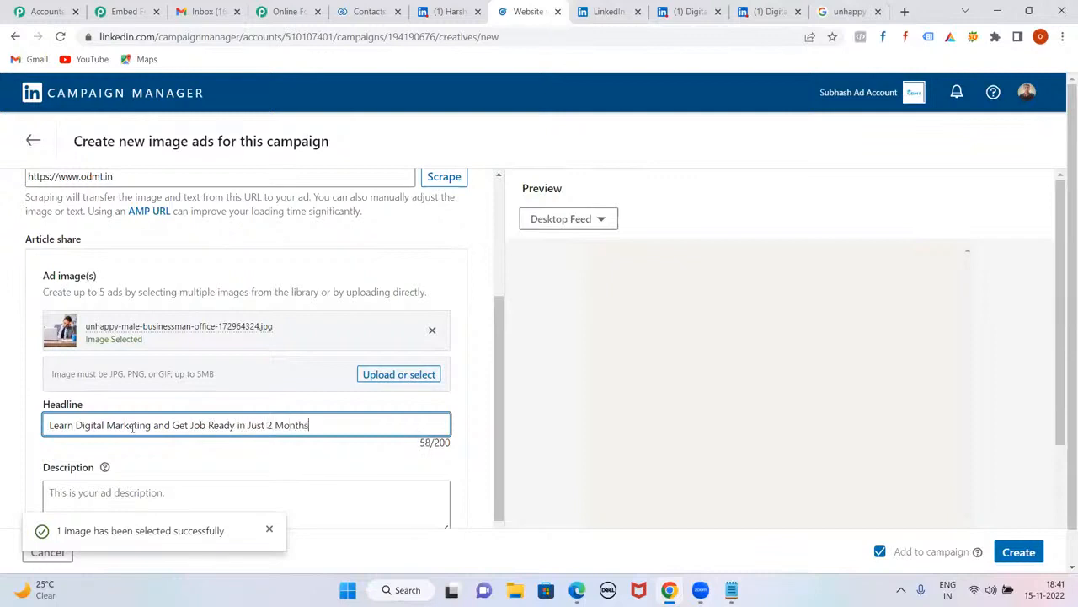
Enter the ad description "Contact us today. Limited Seats"
scroll(133, 427, "down", 1)
left_click(141, 428)
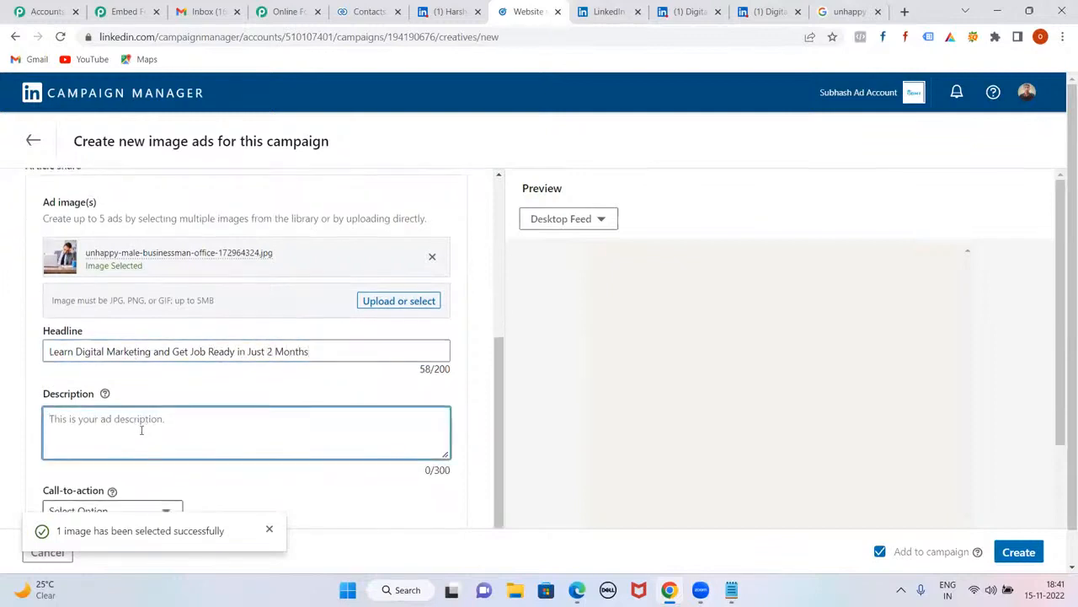
type("Contact us tod")
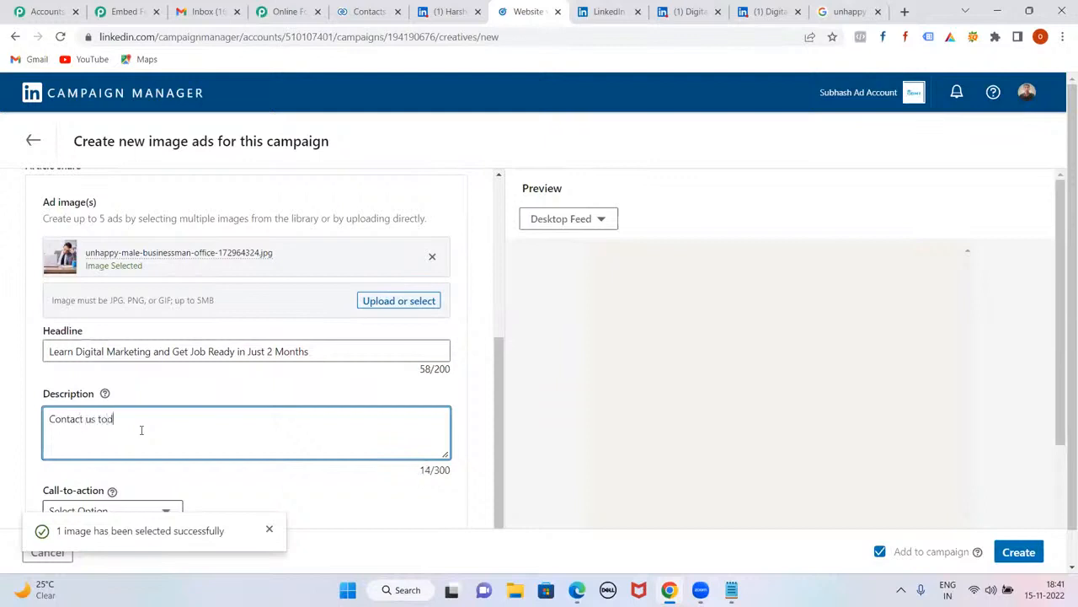
type("ay. Lim")
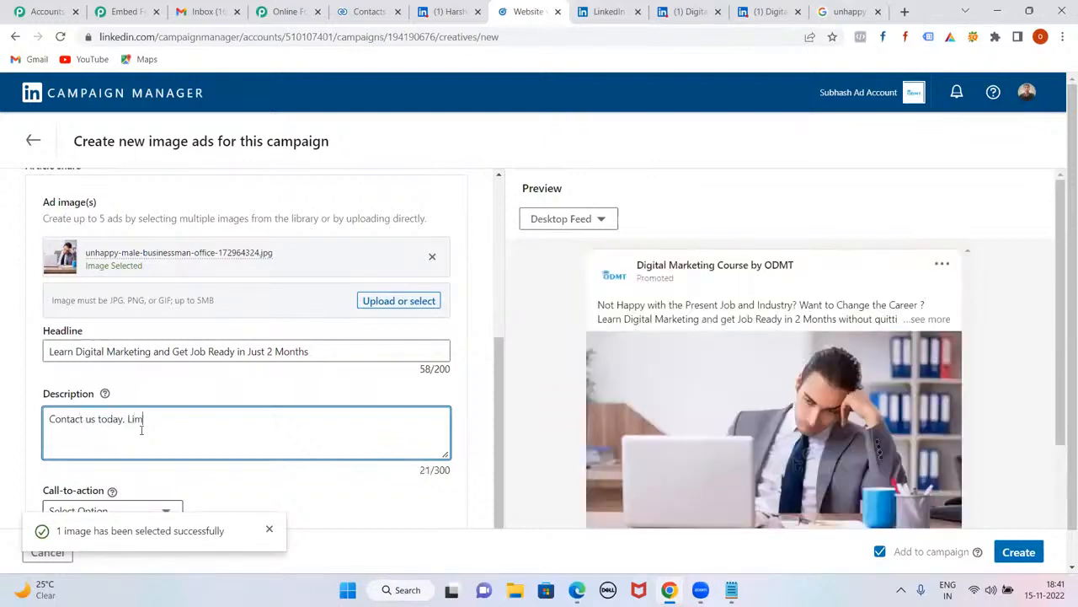
type("ited Seats")
Examine the Desktop Feed preview with its full introductory text and compare it with the ad's form fields
scroll(775, 409, "down", 3)
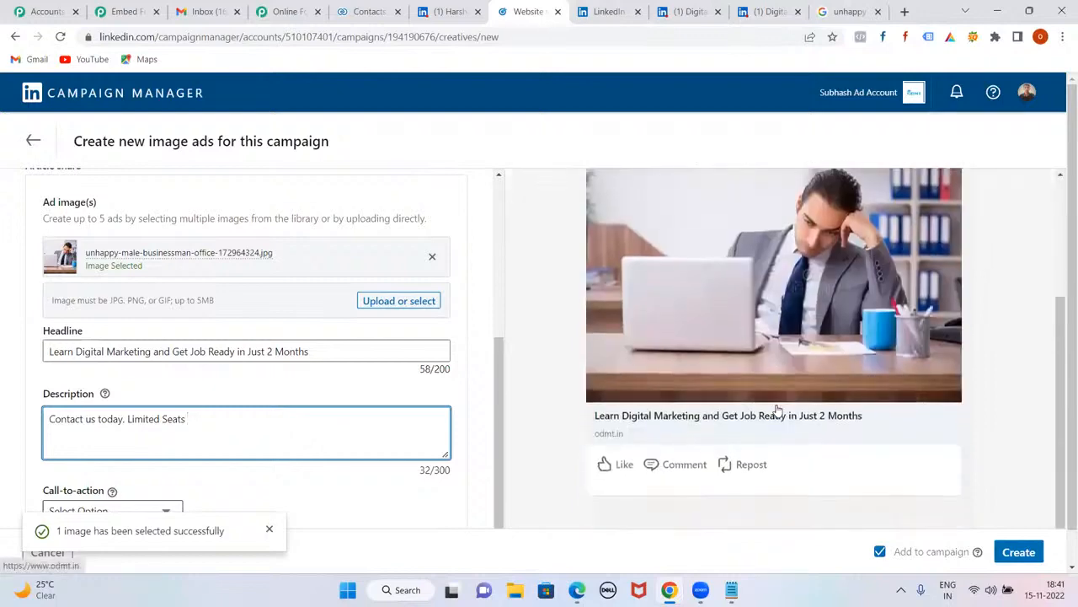
scroll(713, 413, "up", 3)
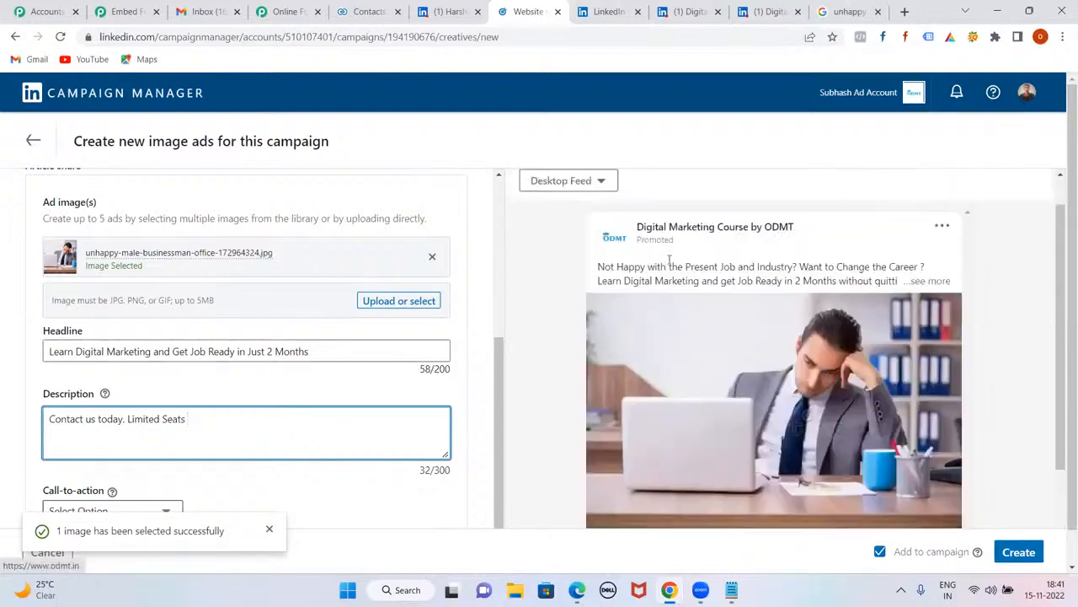
scroll(710, 373, "down", 3)
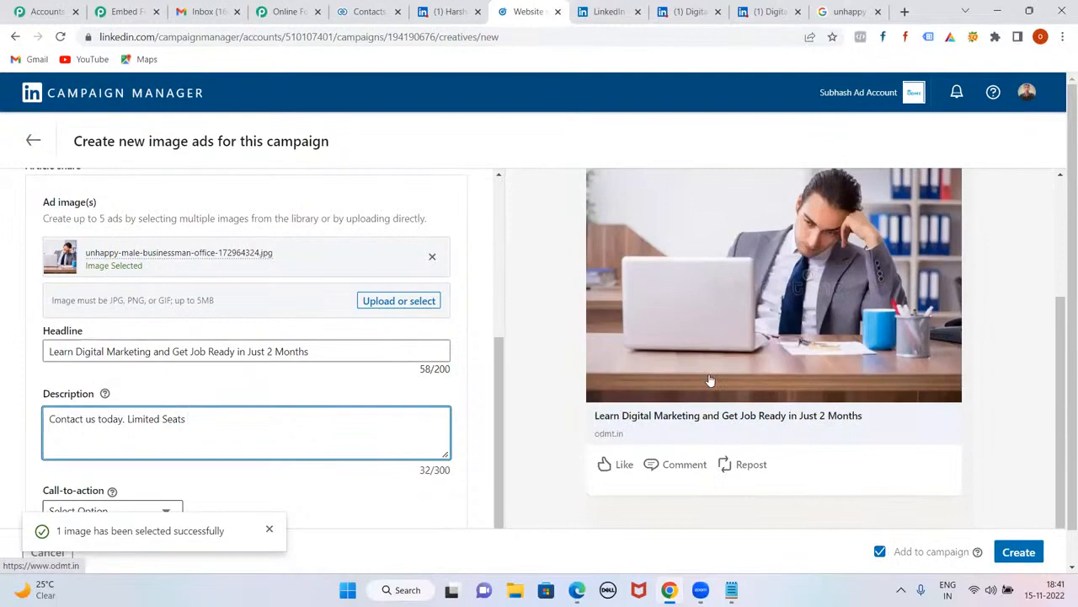
scroll(711, 380, "up", 3)
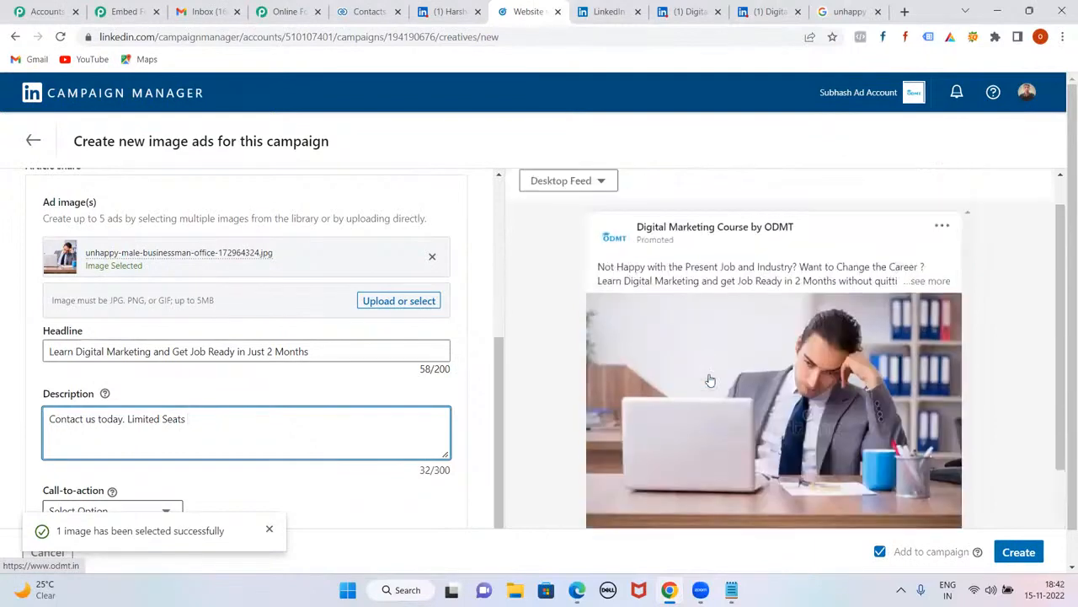
left_click(927, 283)
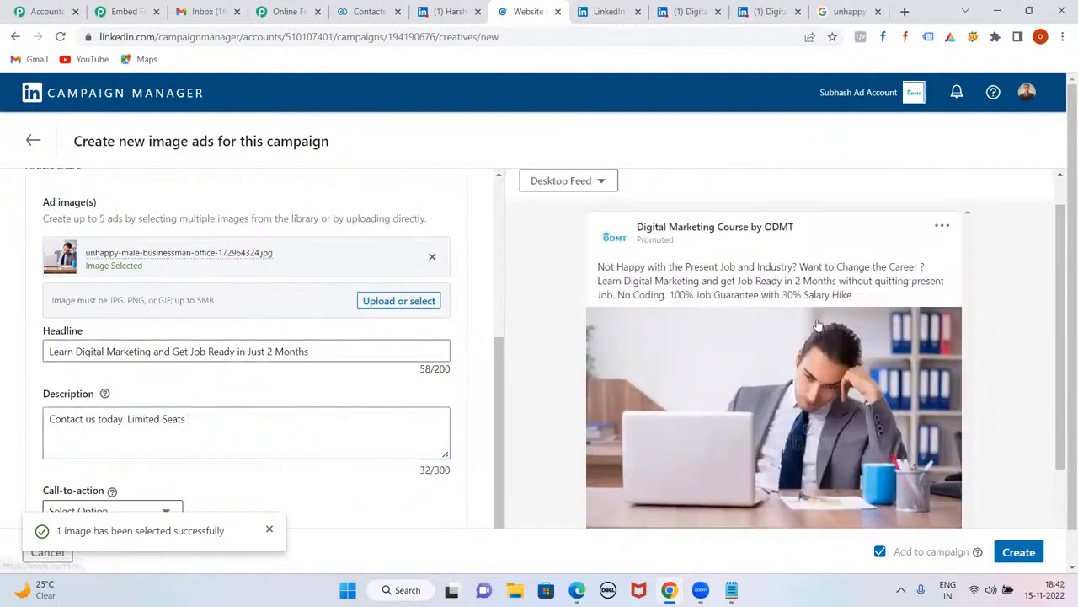
scroll(817, 325, "down", 3)
scroll(818, 325, "up", 4)
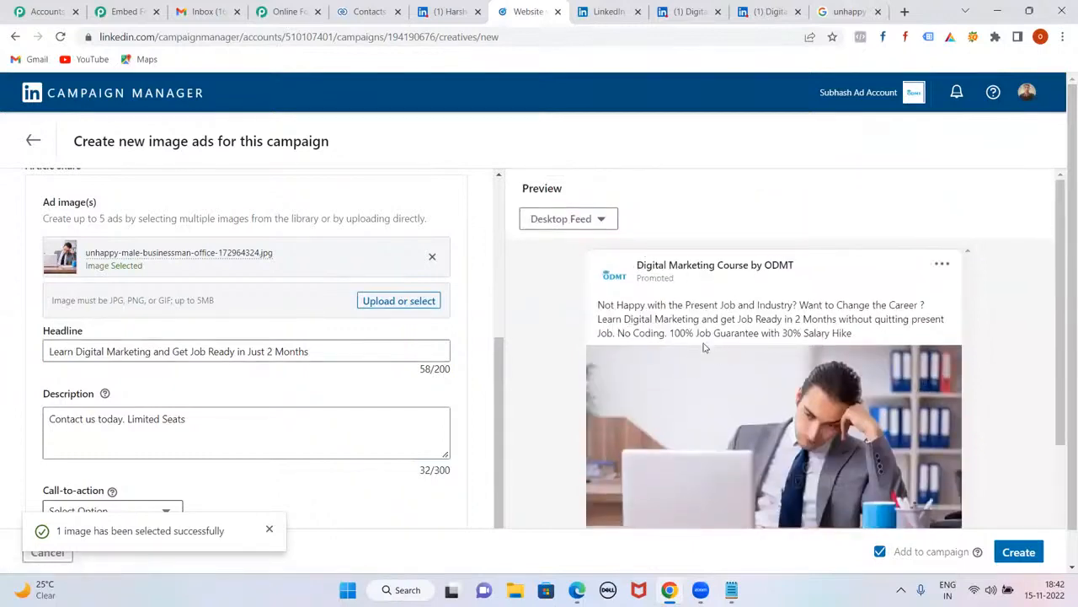
scroll(107, 368, "up", 3)
scroll(107, 369, "up", 1)
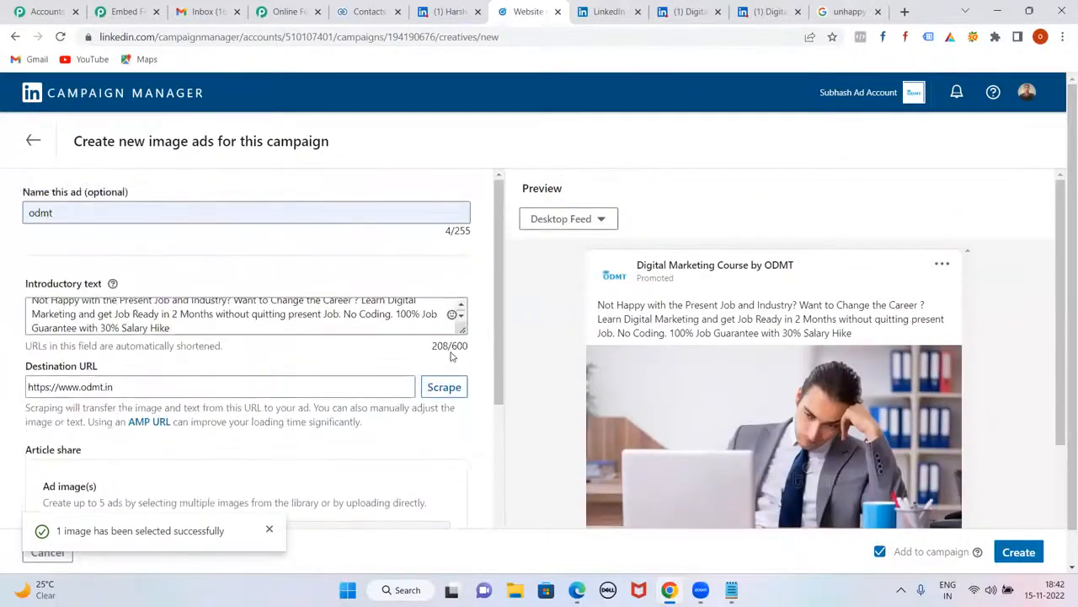
scroll(753, 361, "down", 2)
scroll(753, 361, "up", 2)
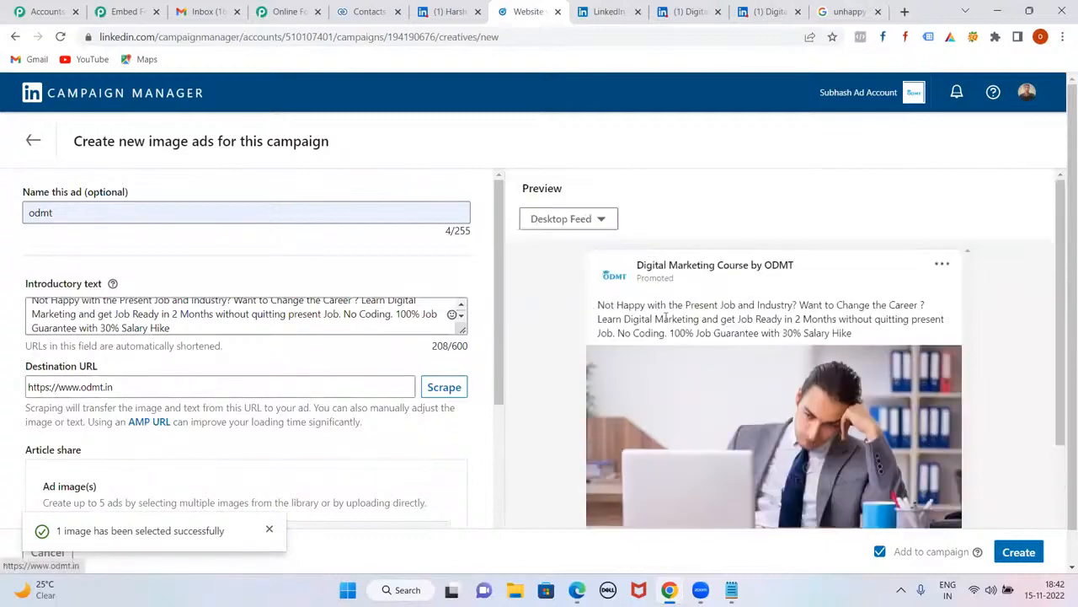
scroll(711, 352, "down", 3)
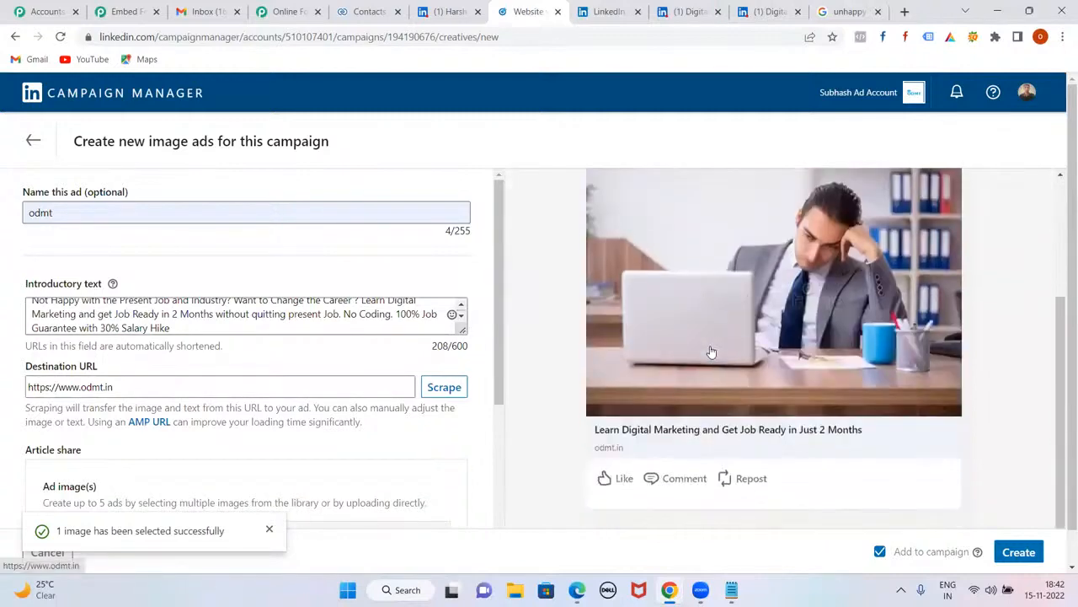
scroll(329, 363, "down", 4)
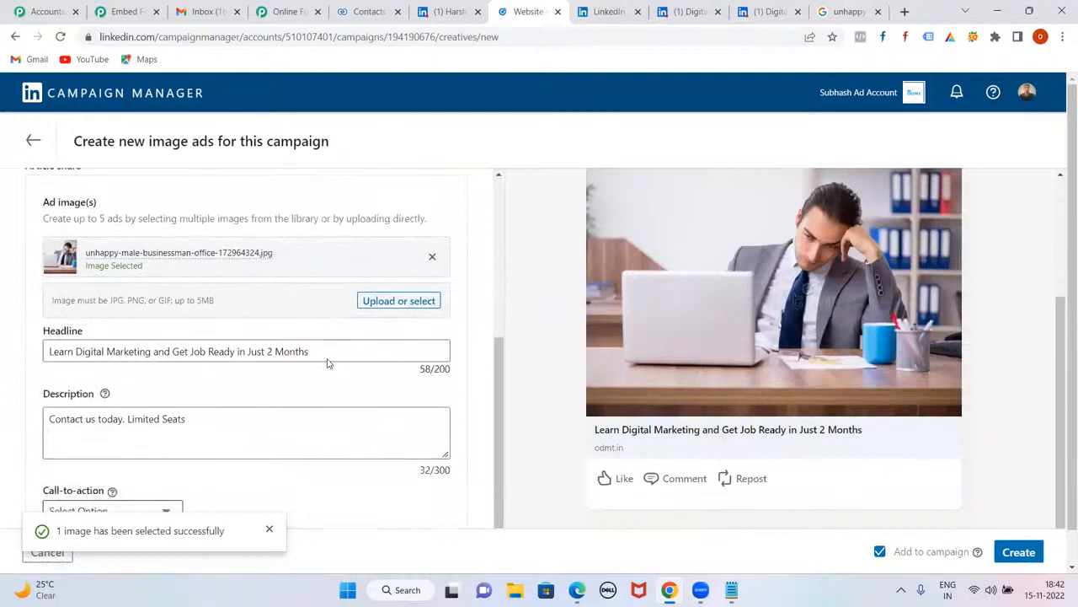
Set the call-to-action to Learn more, check it in the preview and create the ad in the campaign
left_click(165, 510)
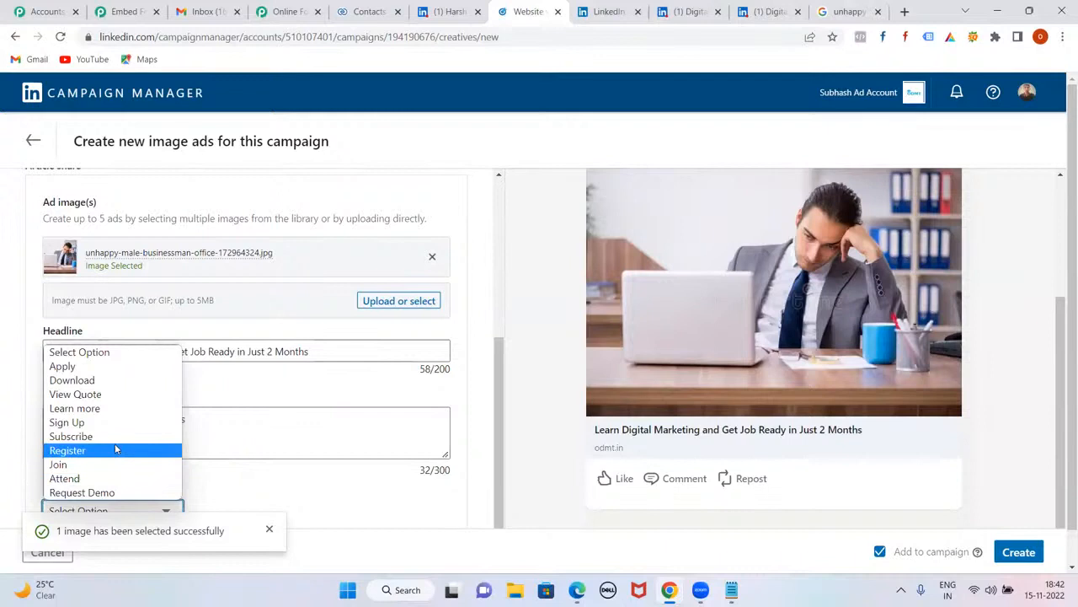
left_click(106, 409)
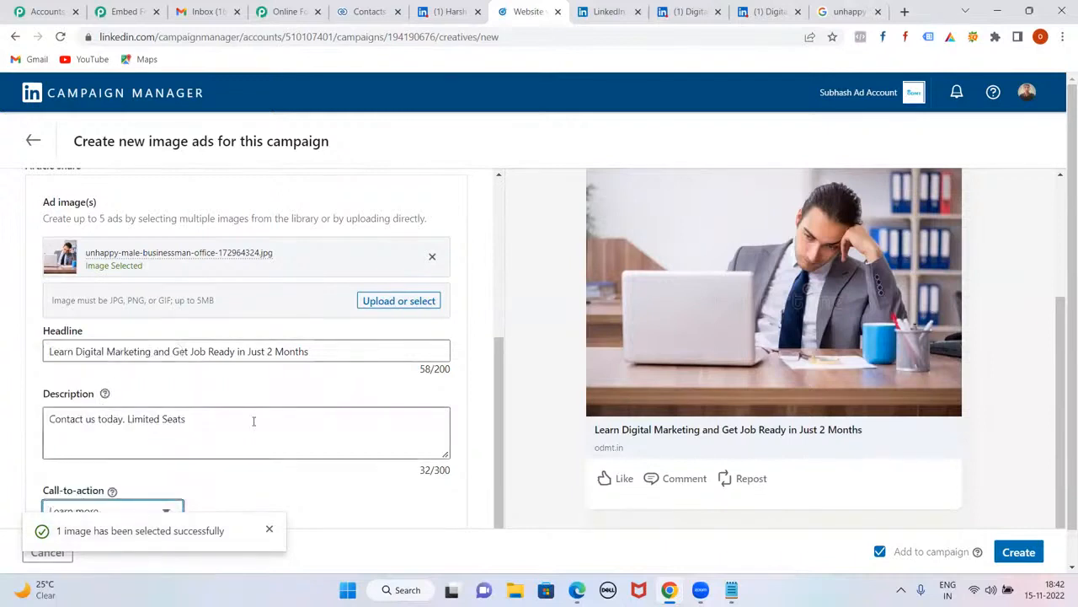
scroll(371, 452, "down", 1)
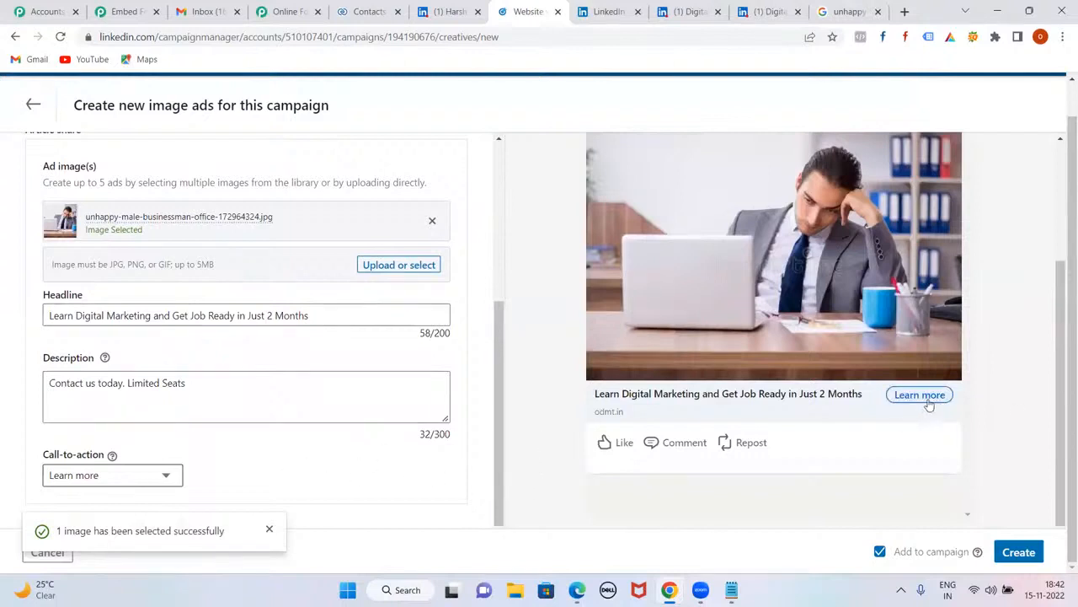
scroll(615, 406, "up", 3)
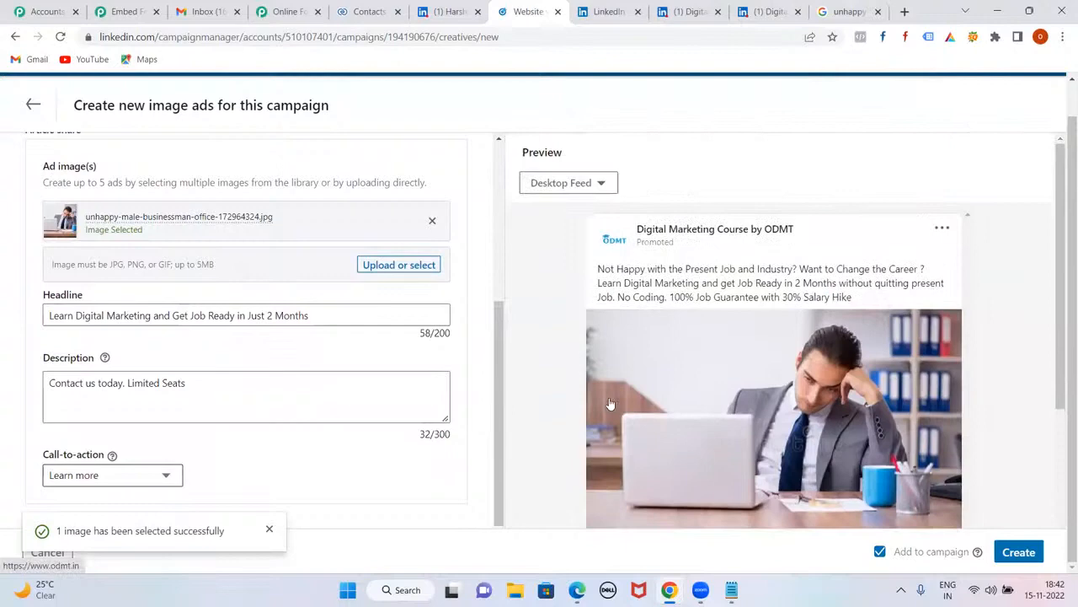
scroll(611, 404, "down", 3)
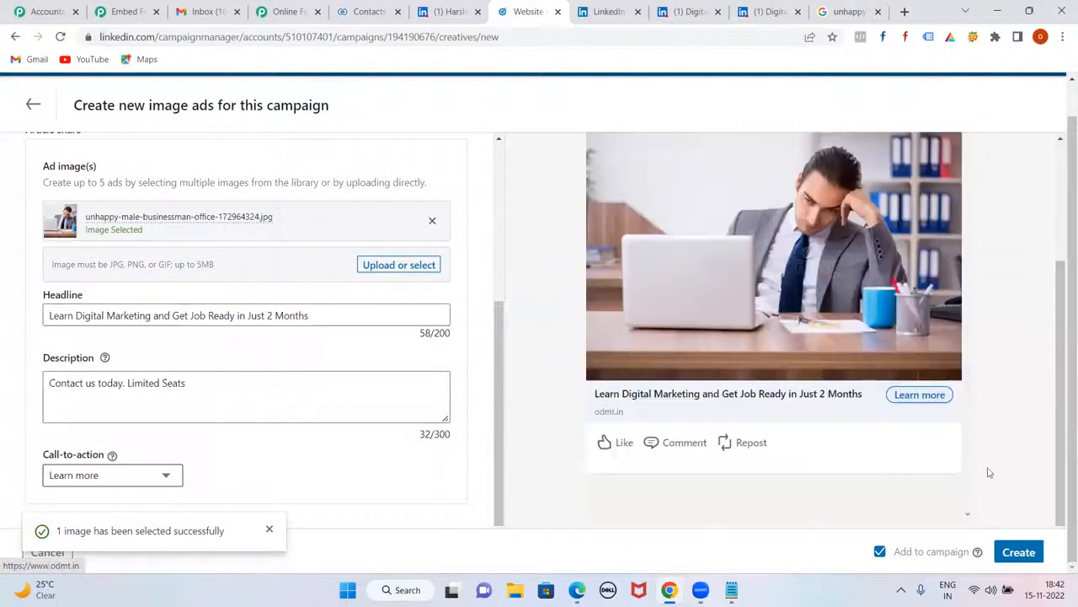
left_click(1020, 553)
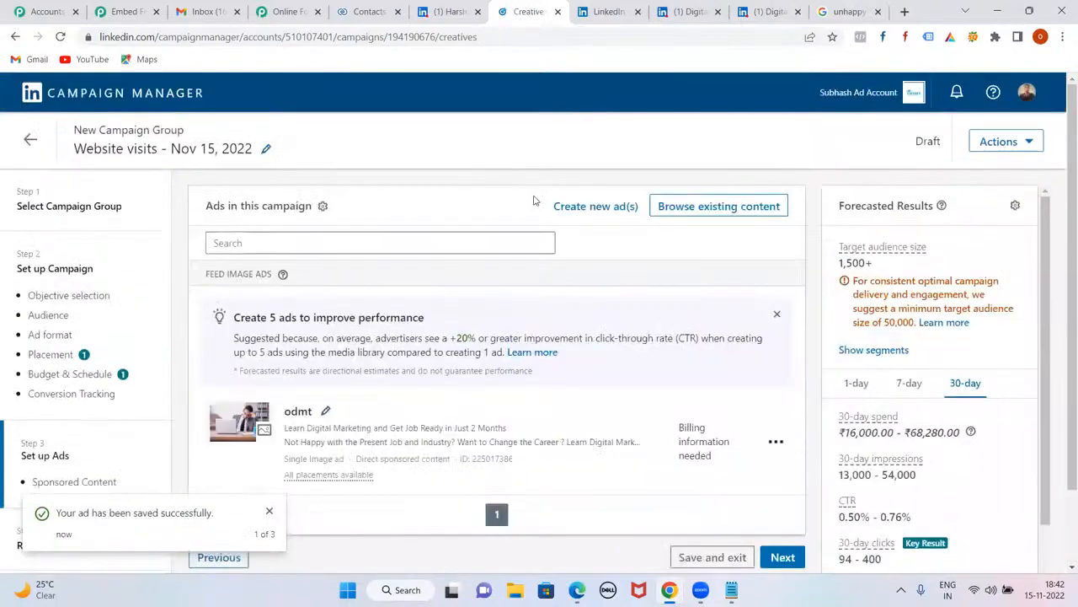
Proceed to the Review & Launch stage and review the campaign settings from objective and audience through budget, placement and ads
scroll(522, 334, "down", 1)
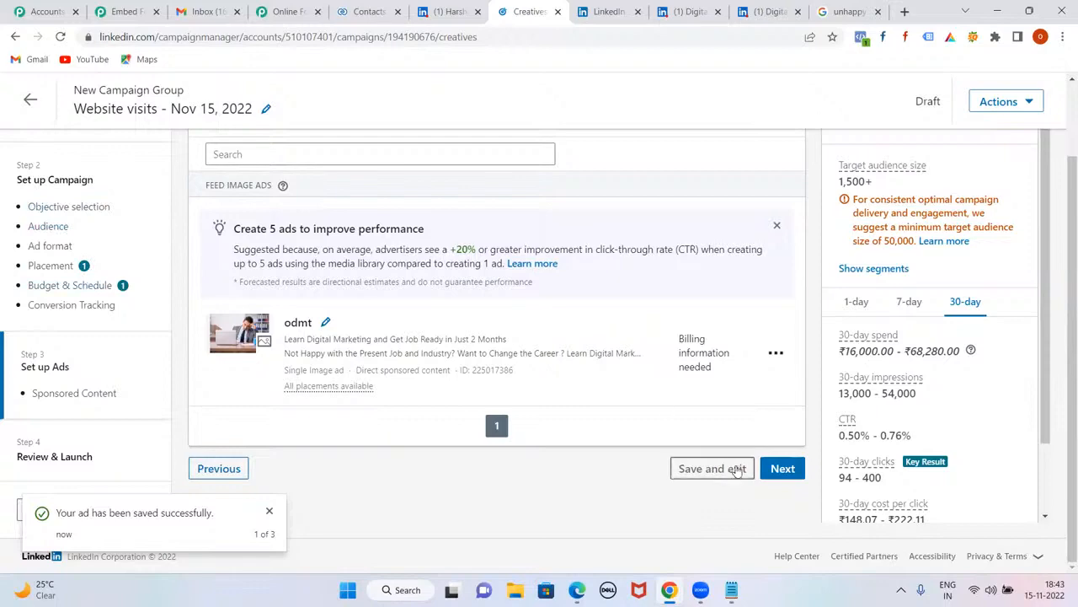
left_click(782, 469)
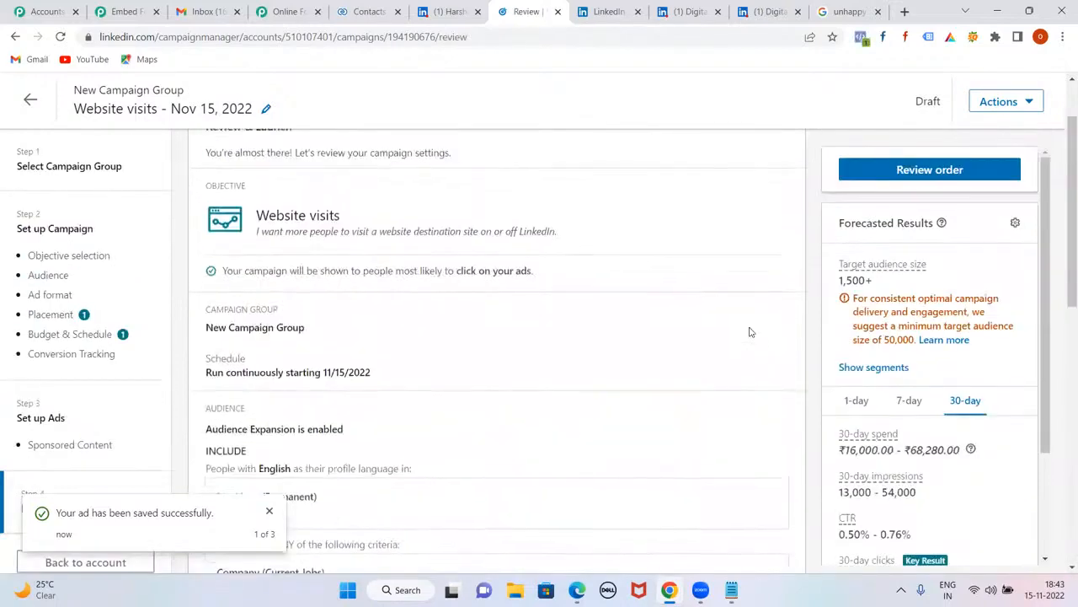
scroll(751, 332, "down", 10)
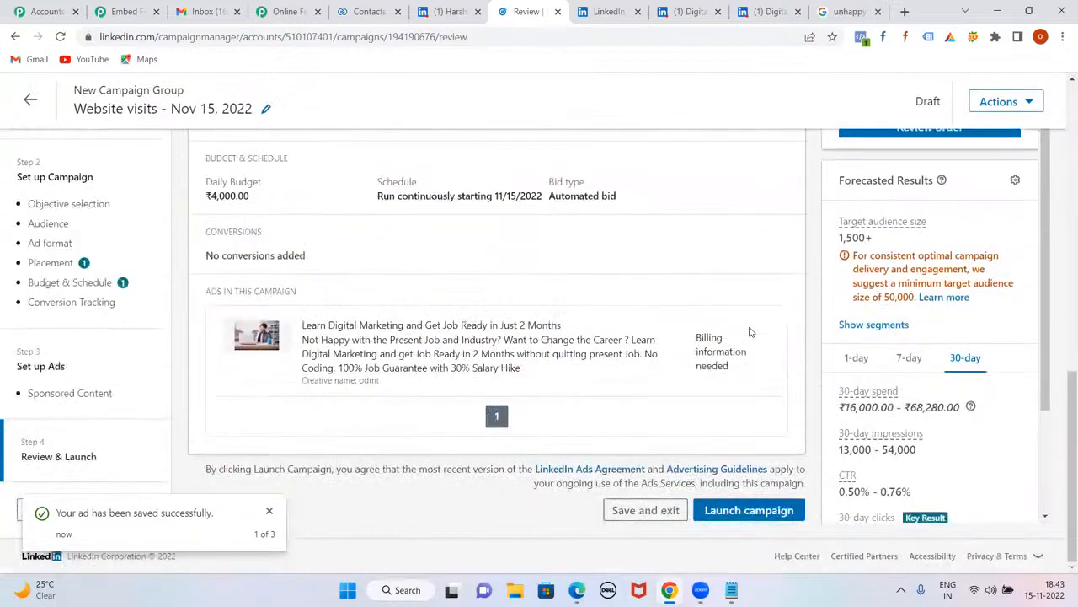
scroll(704, 347, "up", 10)
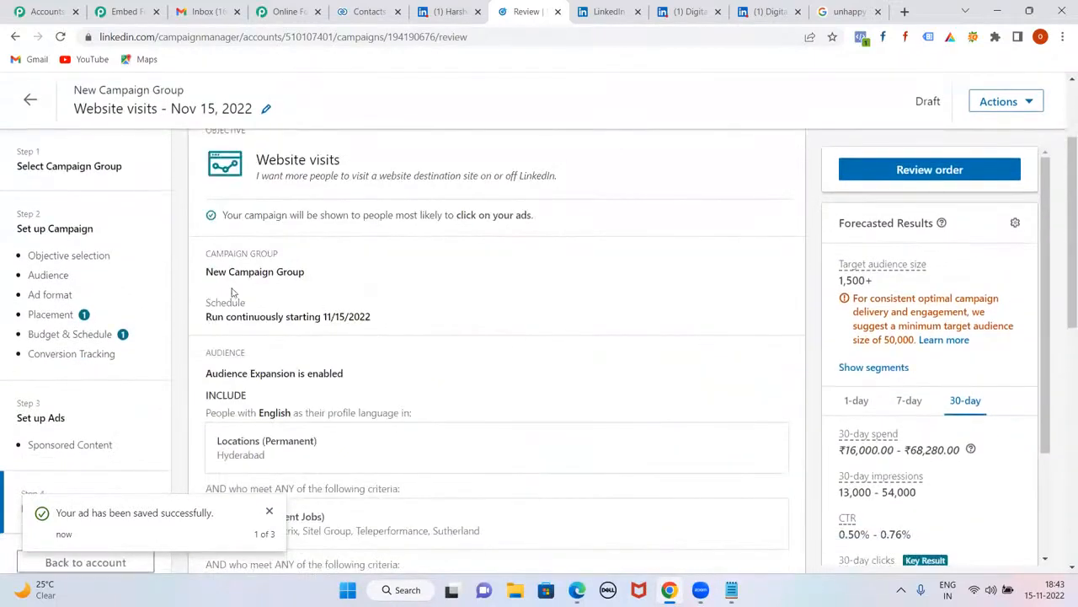
scroll(409, 310, "down", 1)
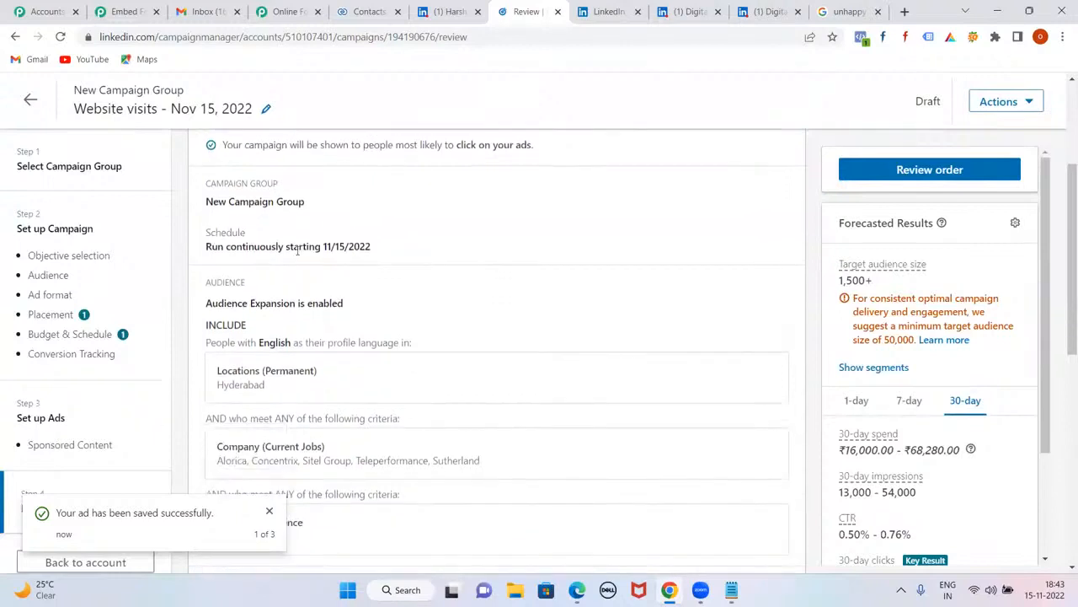
scroll(500, 301, "down", 2)
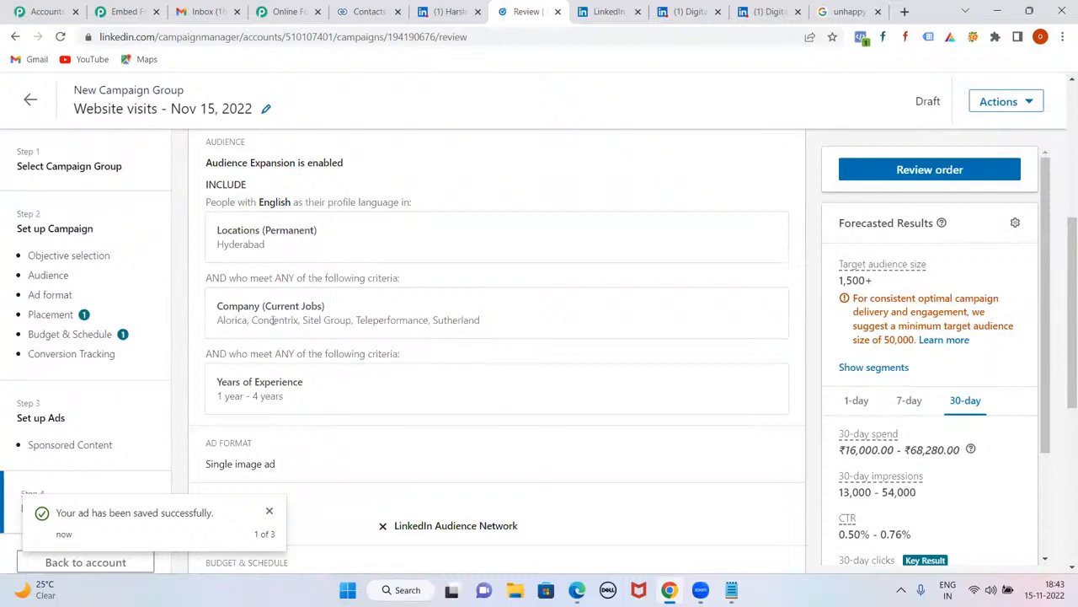
scroll(373, 323, "down", 1)
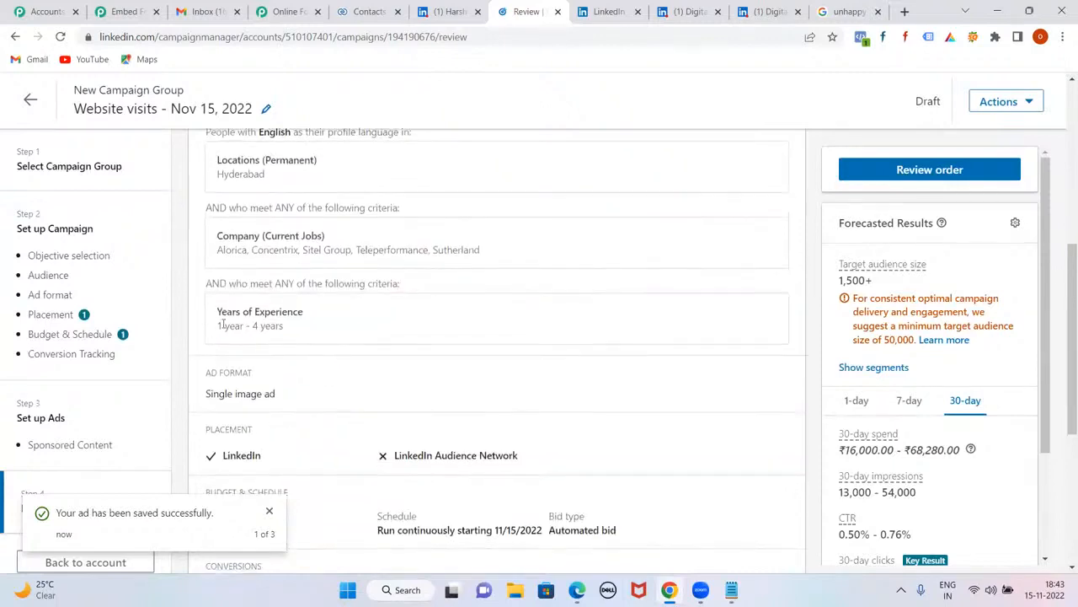
scroll(340, 333, "down", 2)
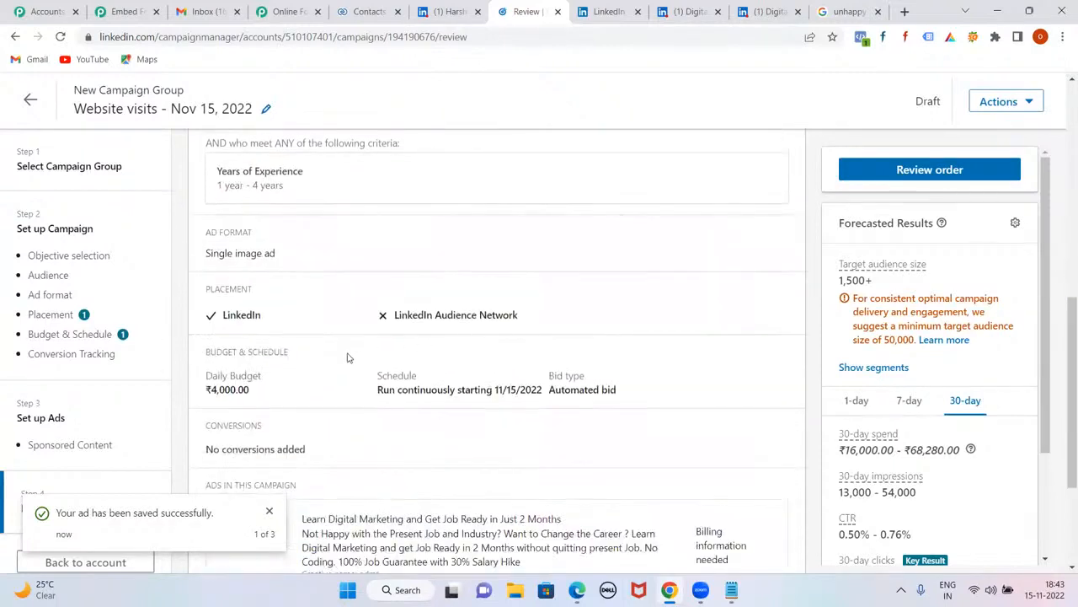
scroll(361, 320, "down", 2)
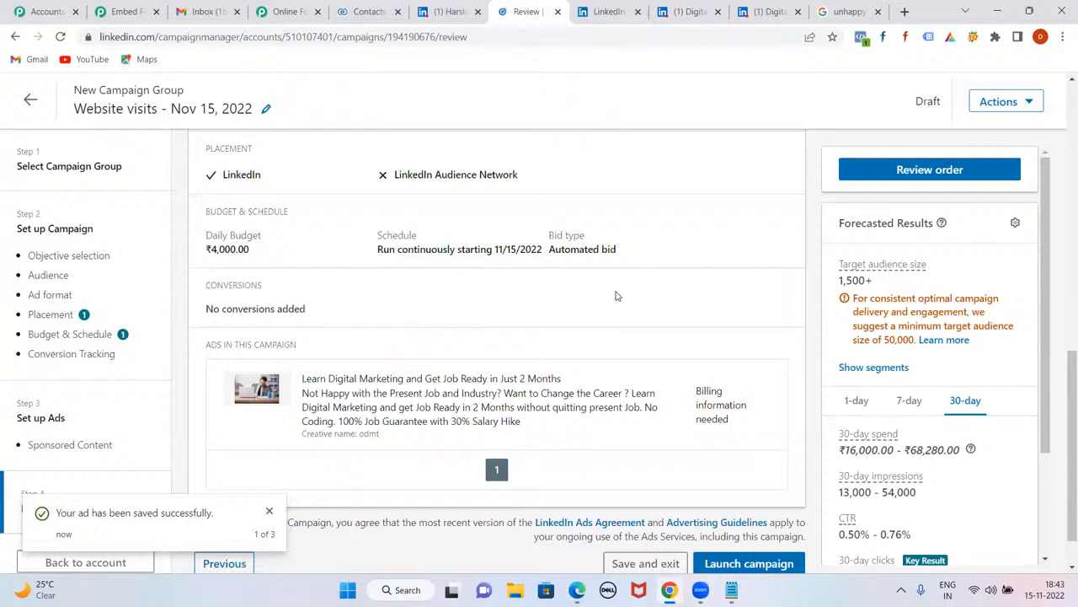
scroll(616, 296, "down", 1)
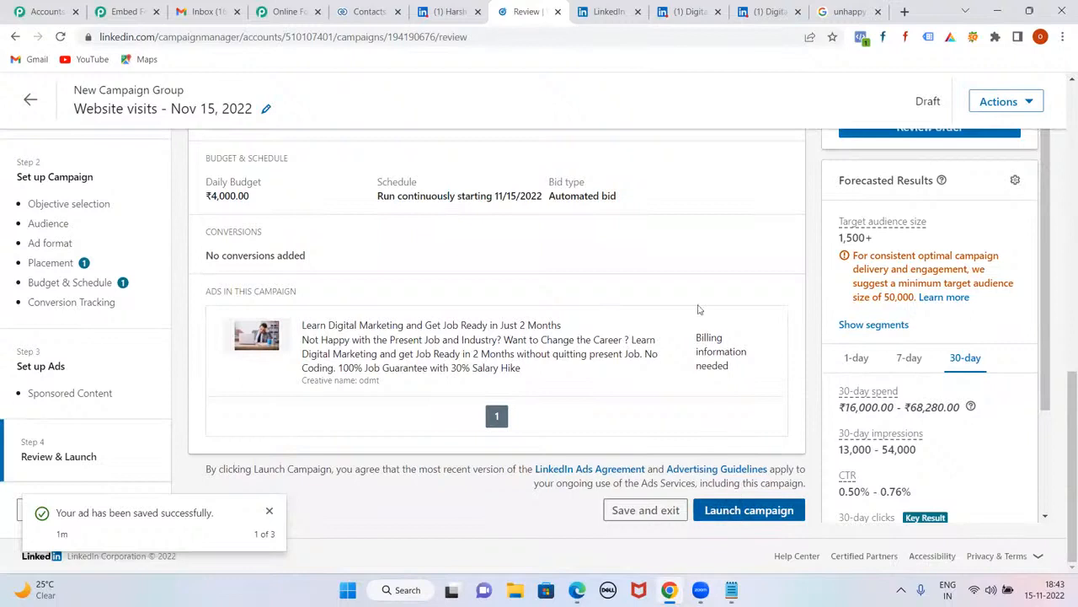
Launch the Website visits campaign and go to the account overview
left_click(749, 509)
scroll(667, 358, "down", 1)
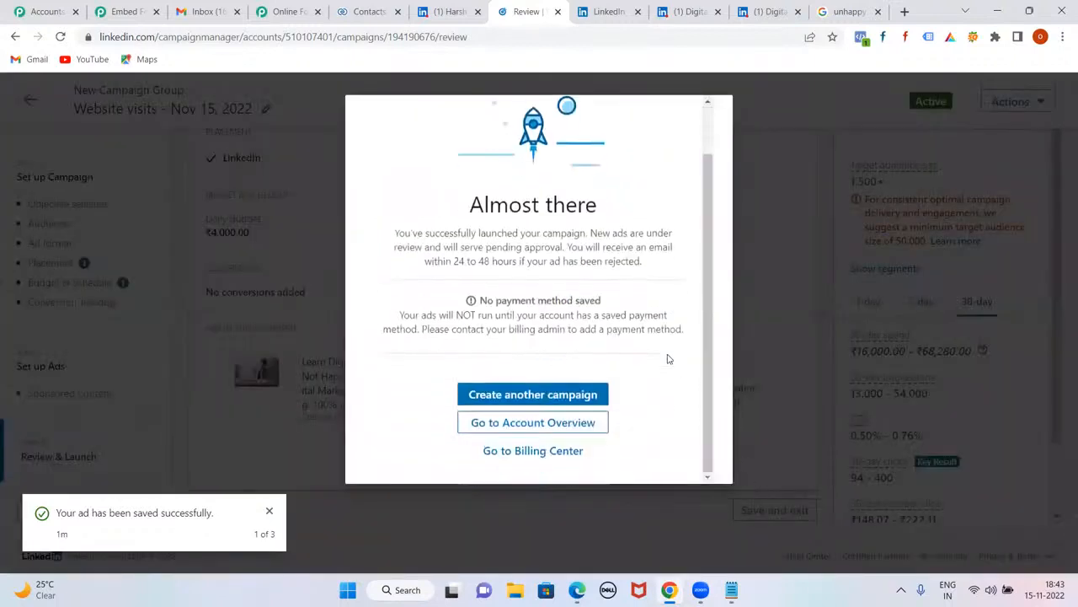
left_click(554, 422)
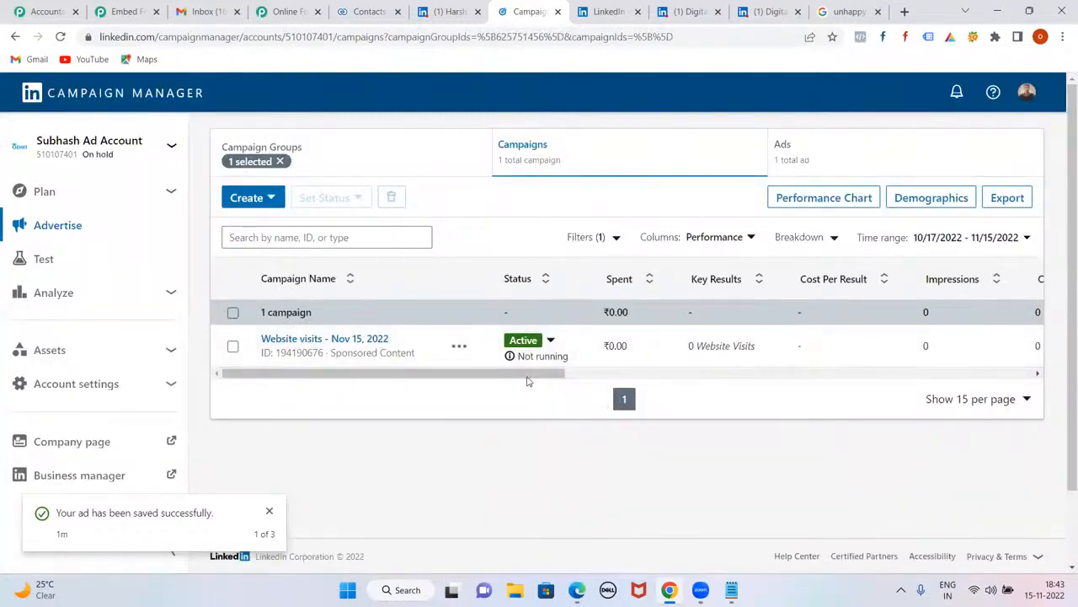
Dismiss the two ad-saved notifications on the campaign overview
left_click_drag(531, 380, 472, 519)
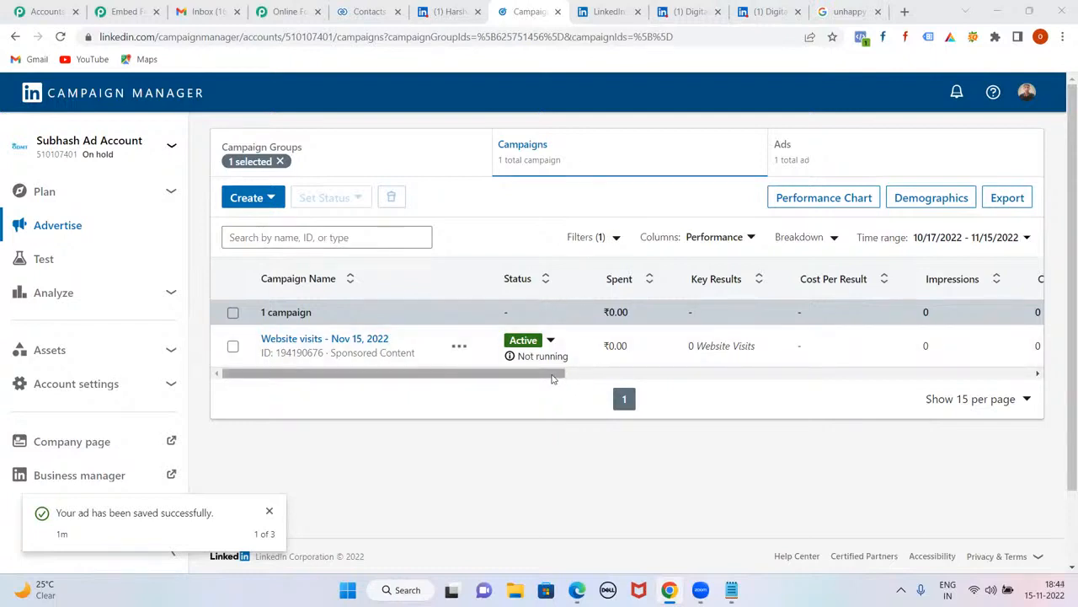
left_click(269, 514)
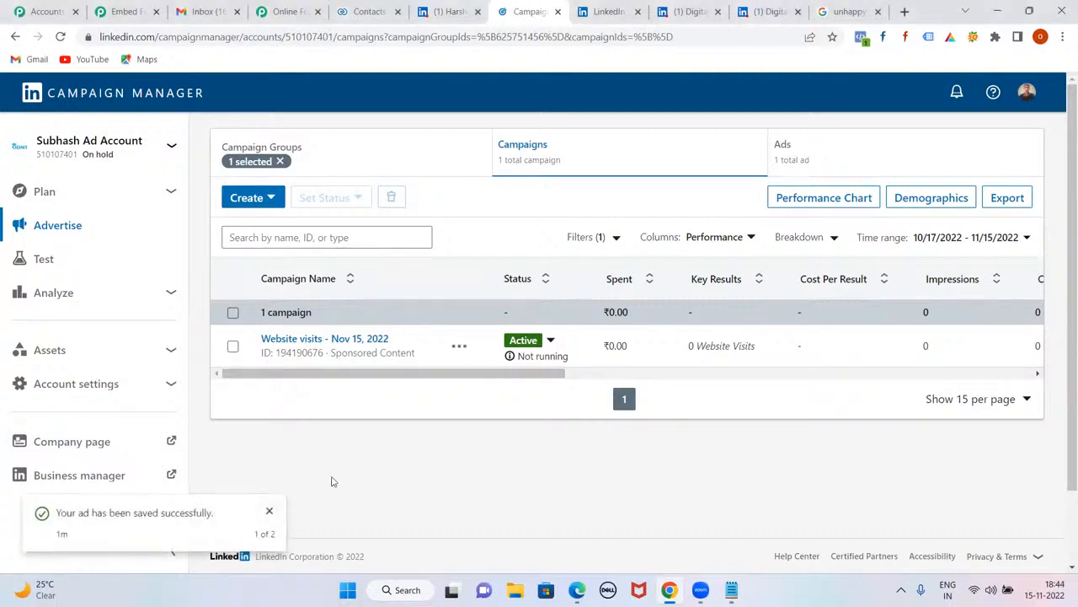
left_click(269, 514)
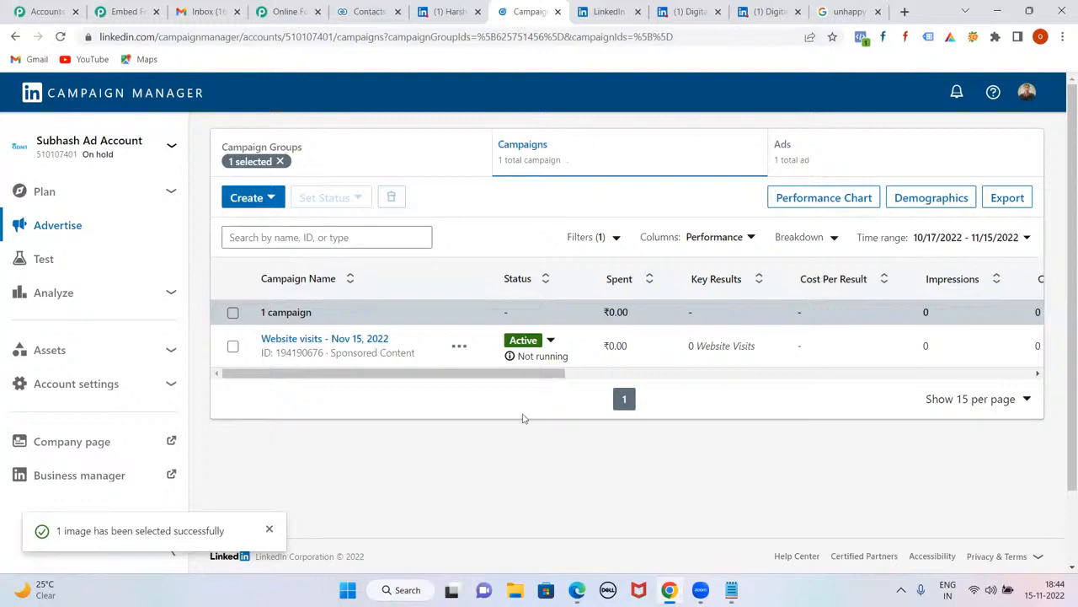
Open the Business Manager site from Campaign Manager and start creating a Business Manager account
scroll(151, 320, "down", 1)
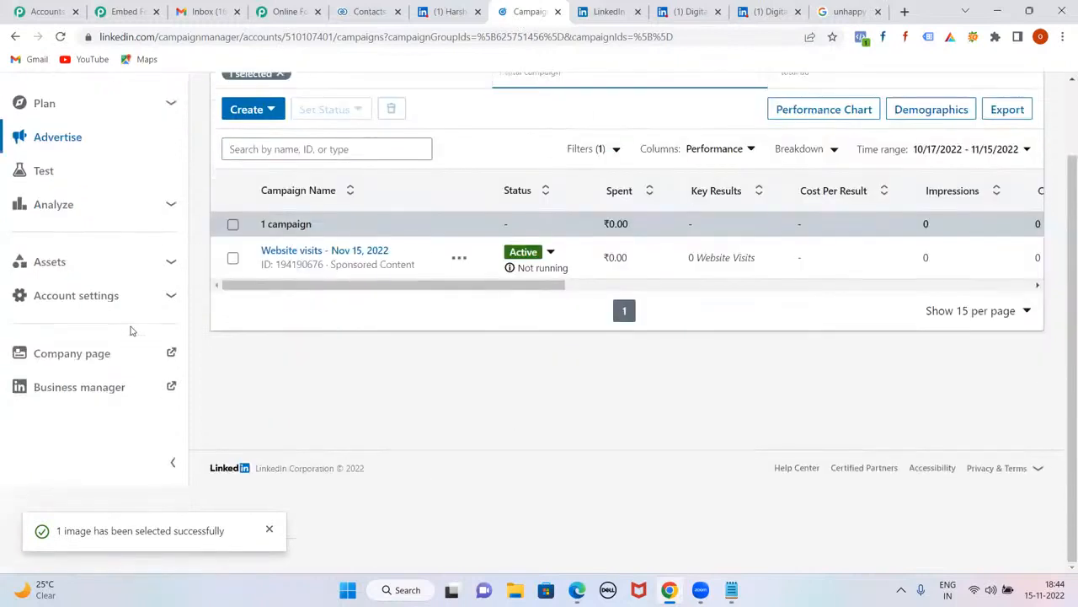
scroll(132, 329, "up", 1)
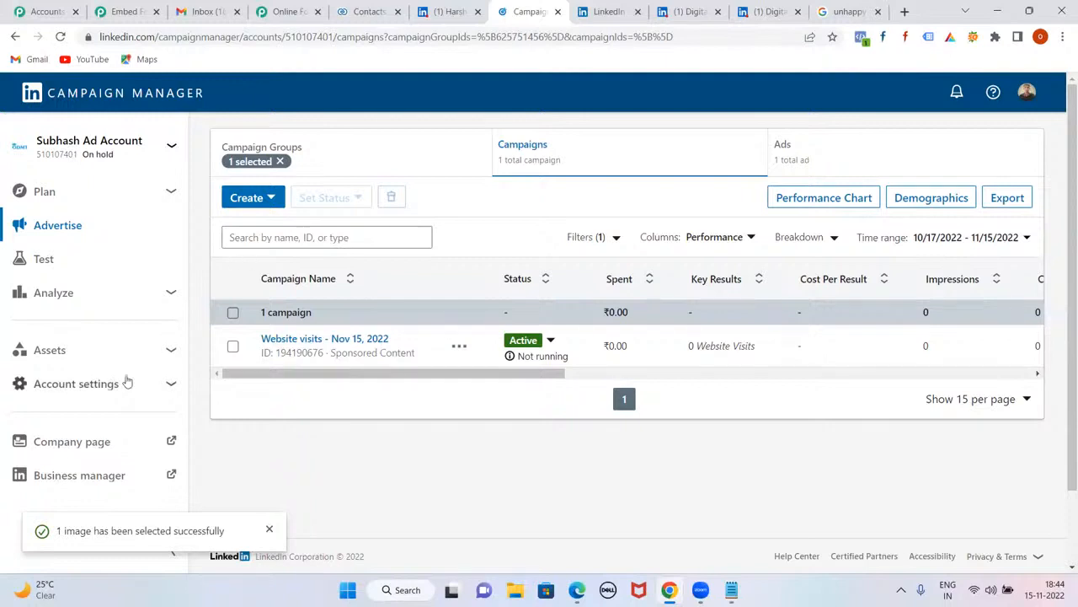
scroll(127, 380, "down", 2)
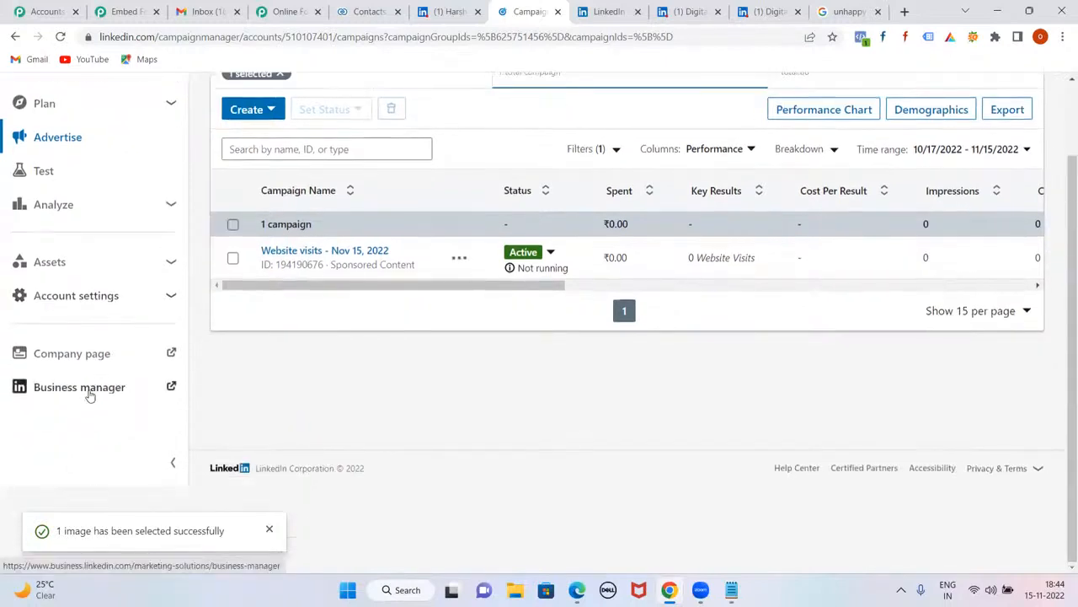
left_click(89, 393)
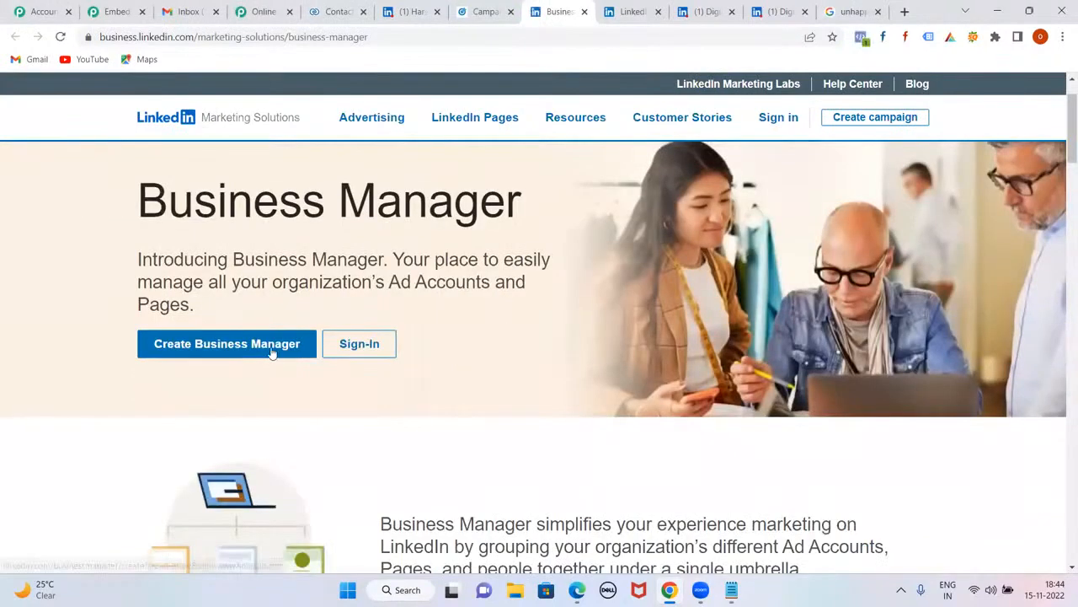
left_click(271, 353)
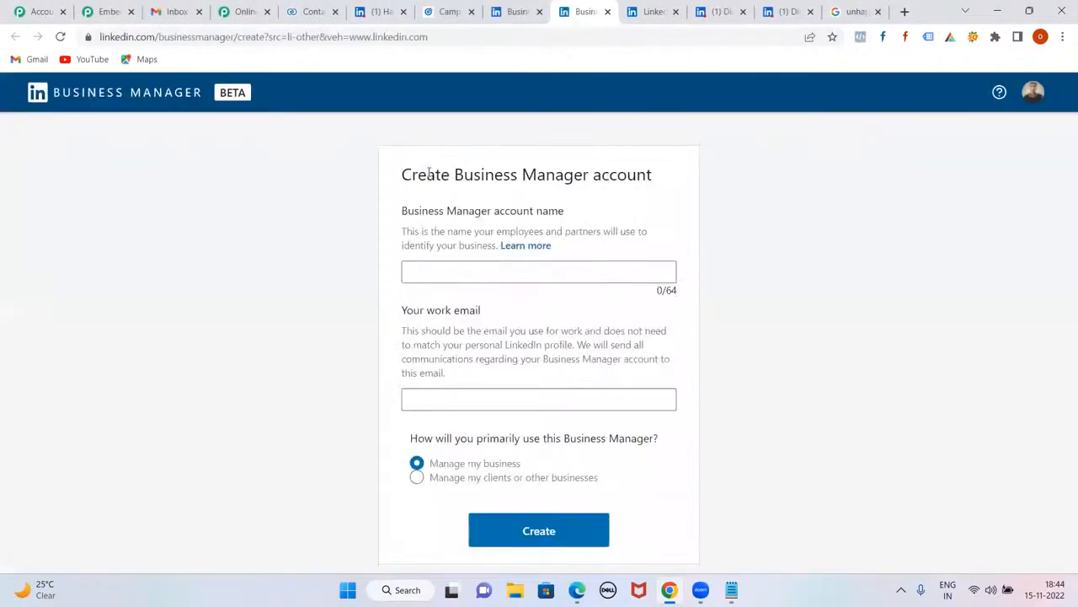
Enter the Business Manager account name and fill in the work email, copying the address from the message in the Gmail inbox
left_click(469, 267)
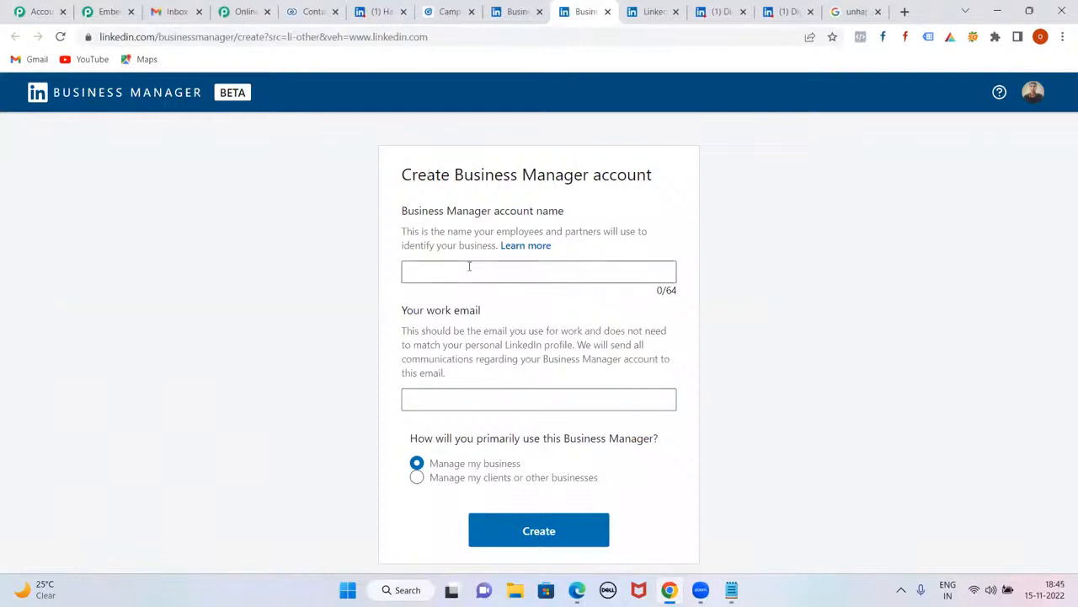
type("Harsha")
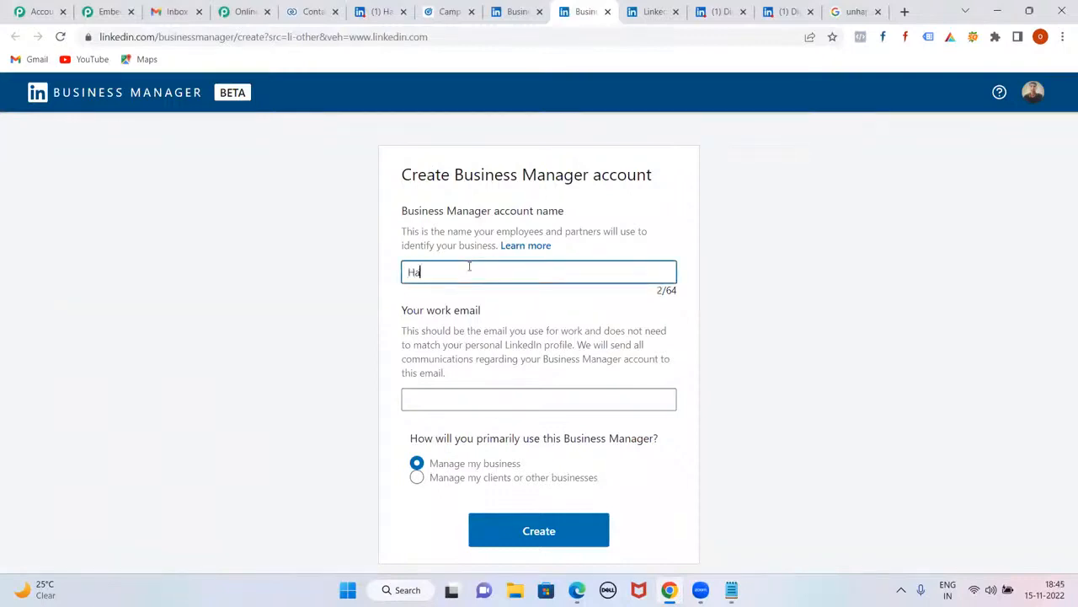
left_click(464, 399)
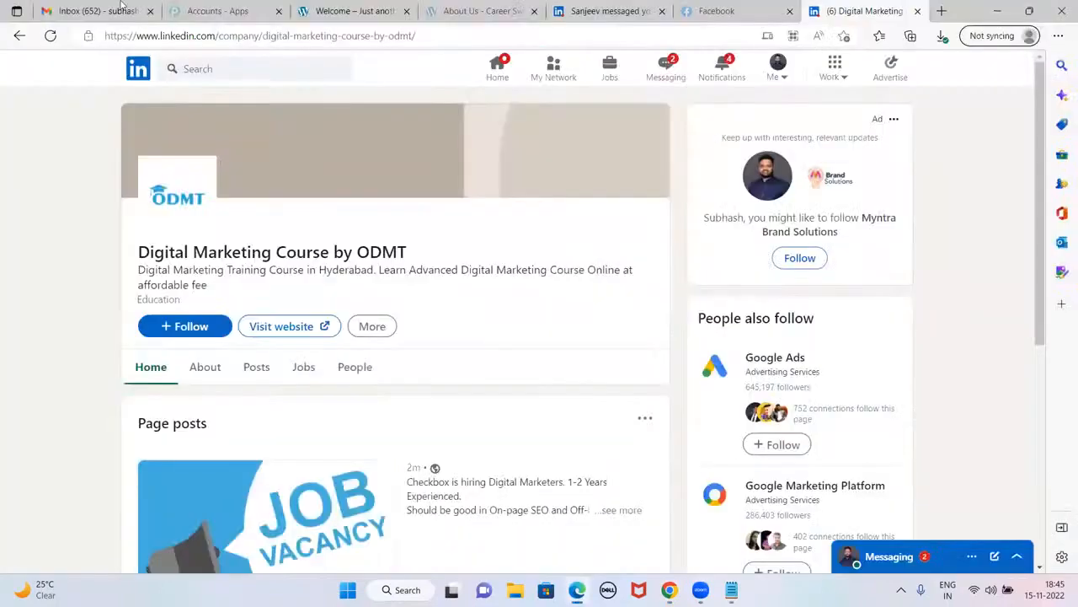
left_click(120, 7)
left_click(349, 186)
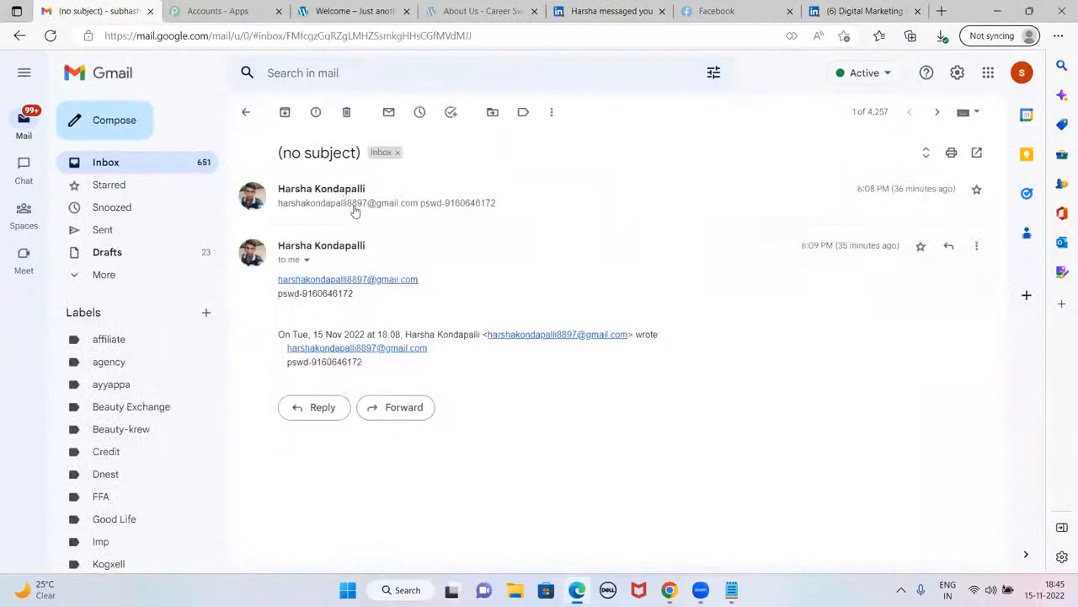
left_click(346, 203)
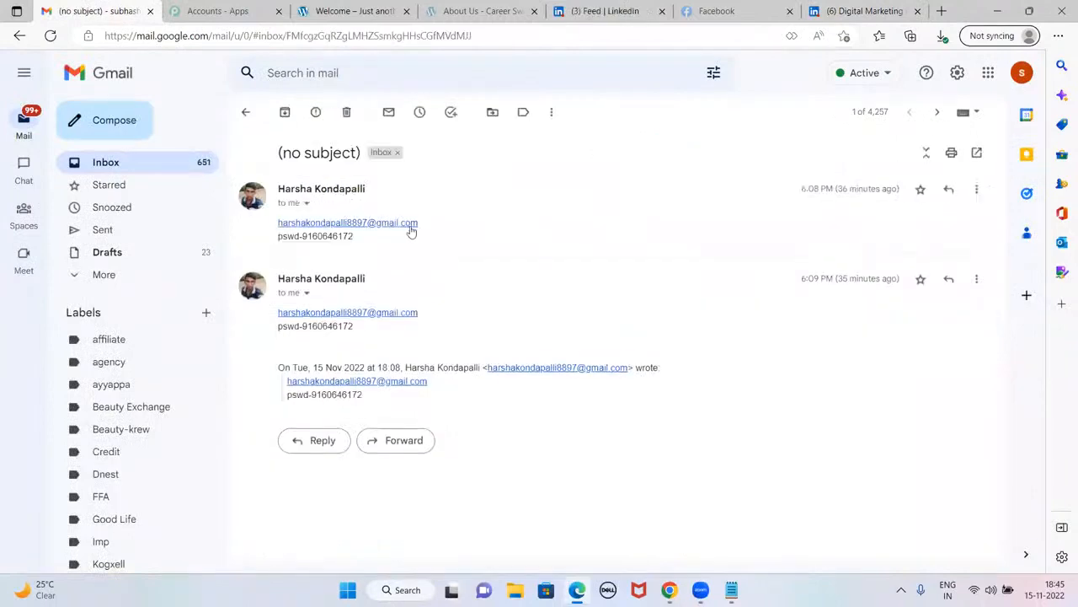
left_click_drag(419, 222, 276, 222)
key("ctrl+c")
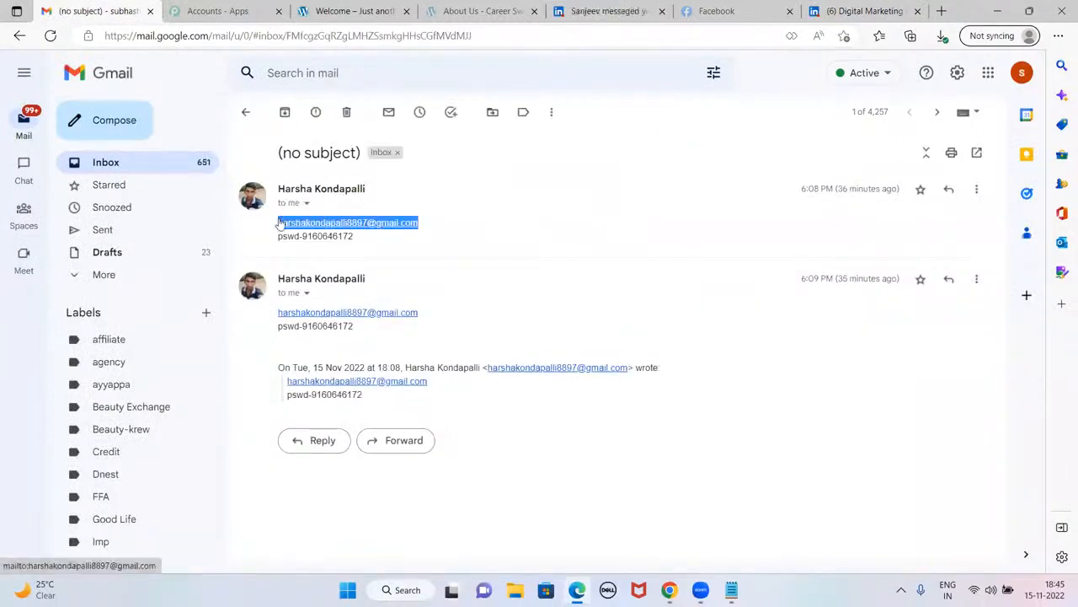
left_click(669, 590)
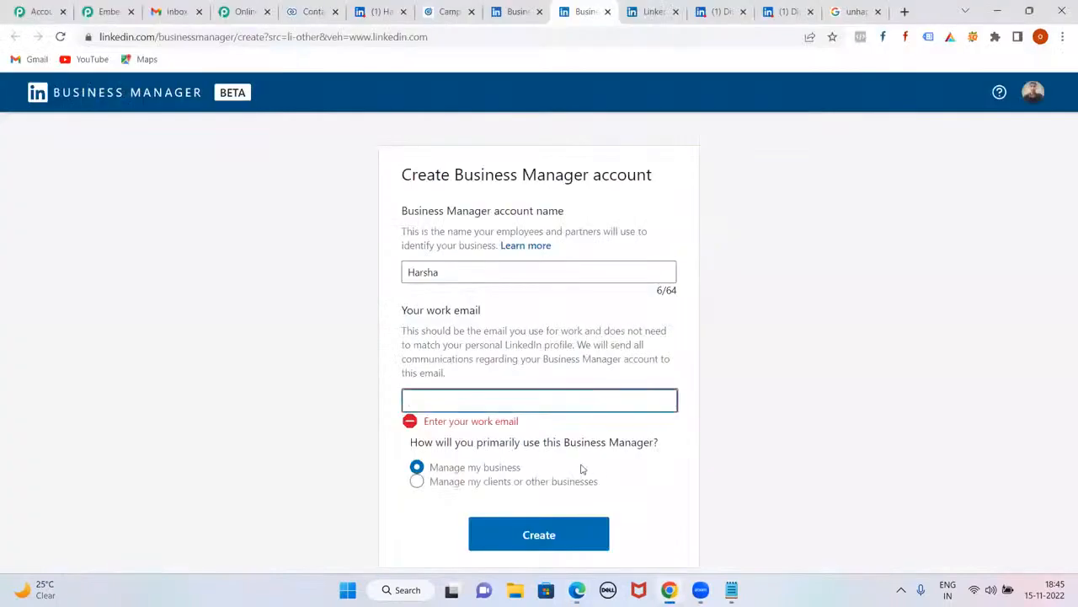
key("ctrl+v")
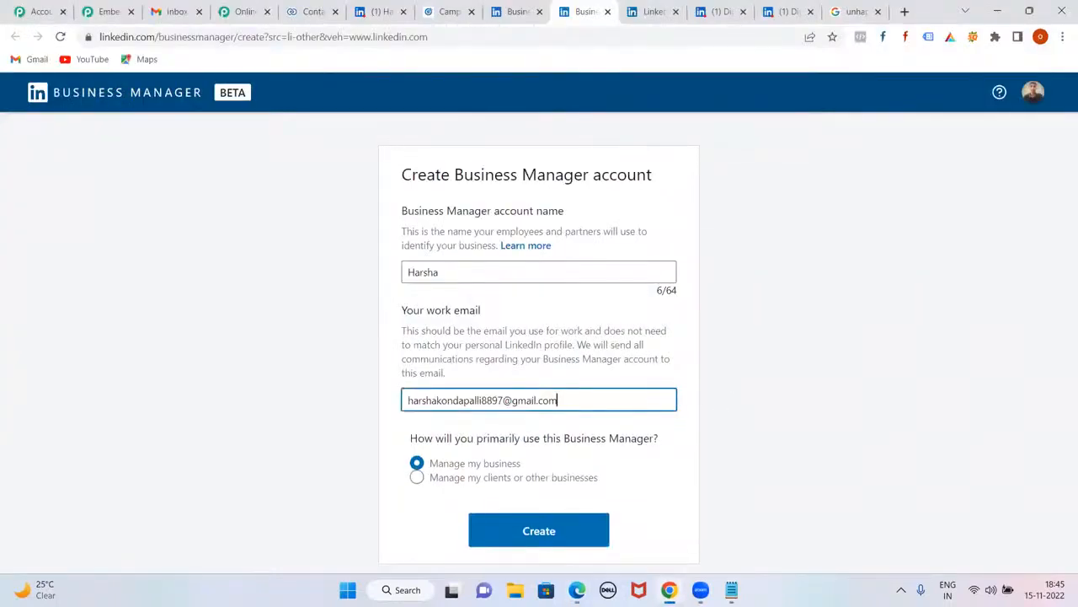
Create the Business Manager account and sign in with the account password to open Business Manager
left_click(558, 527)
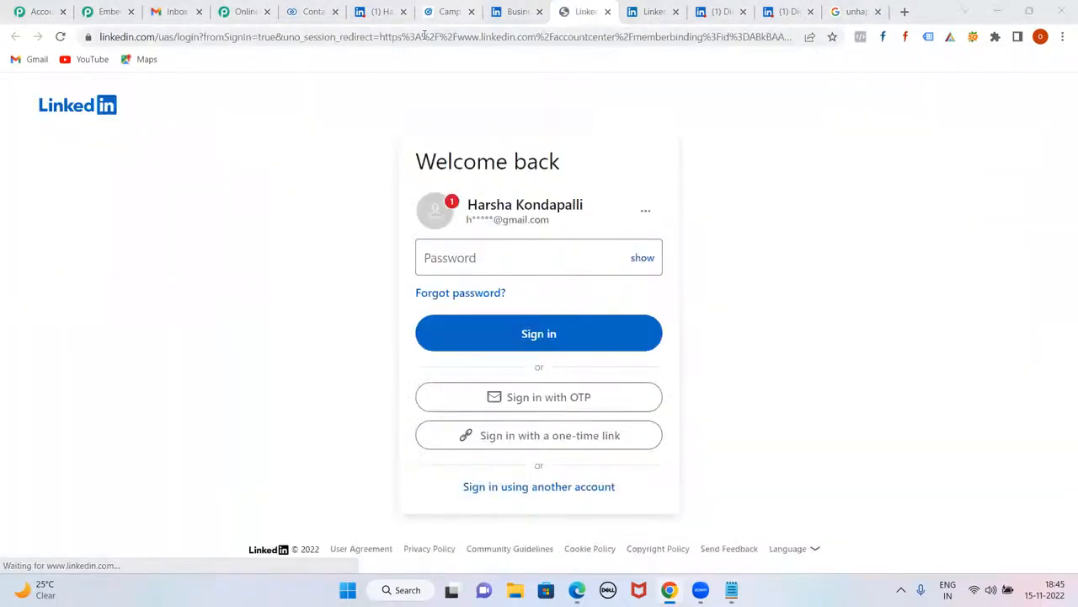
left_click(470, 253)
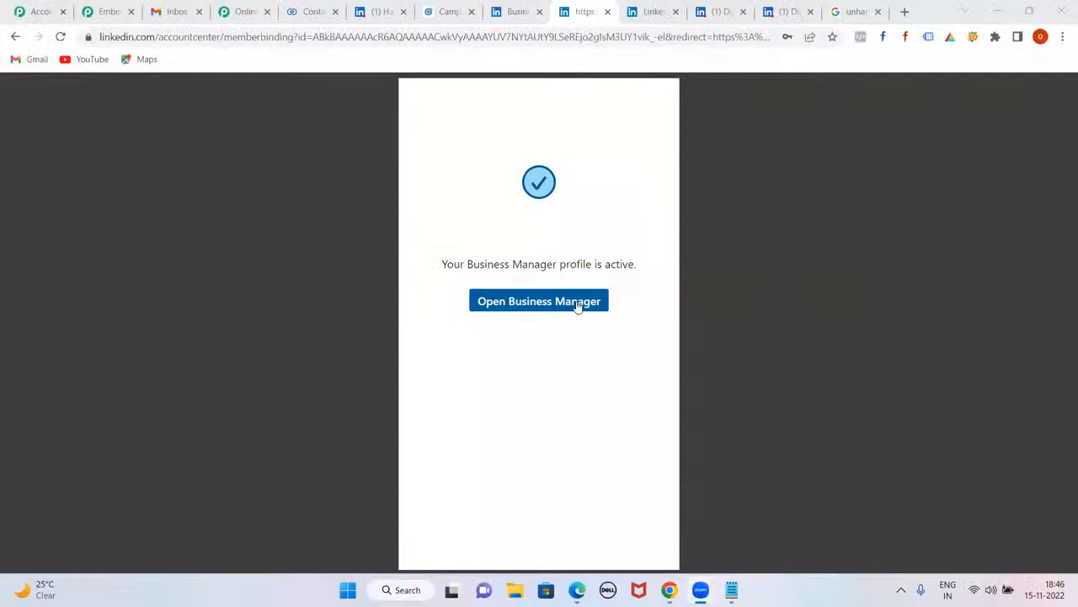
left_click(563, 305)
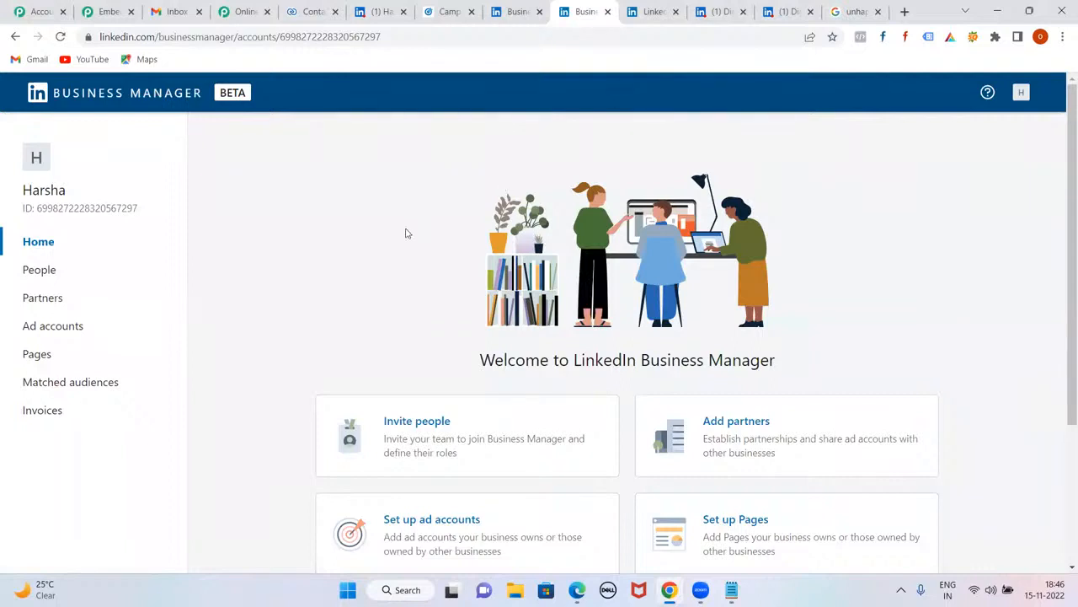
Examine the Business Manager home page's sections and setup options, and switch back to Gmail in the other browser
scroll(406, 251, "down", 3)
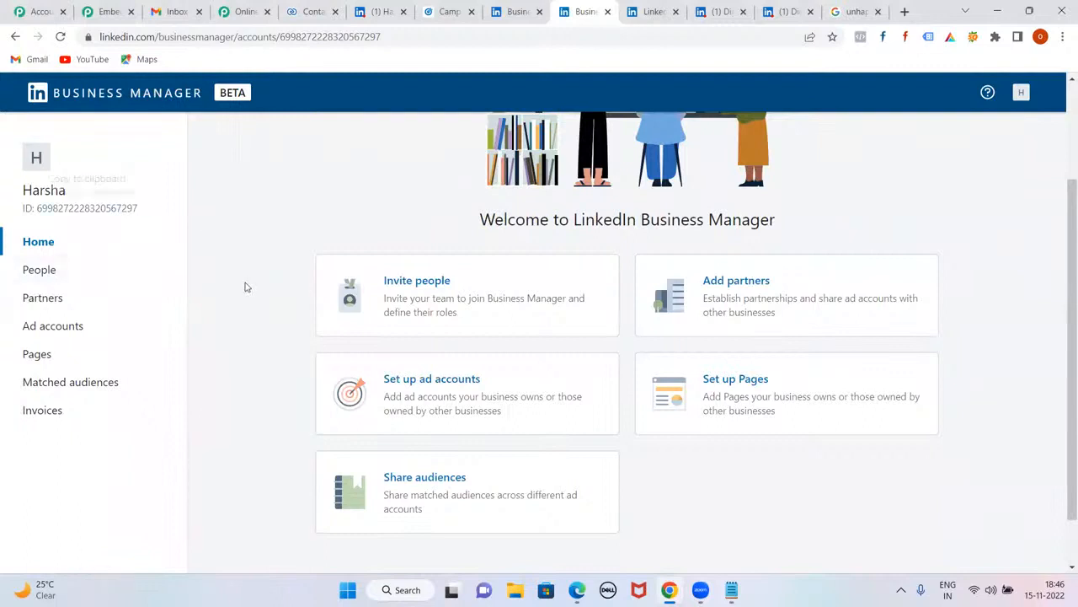
scroll(855, 329, "down", 1)
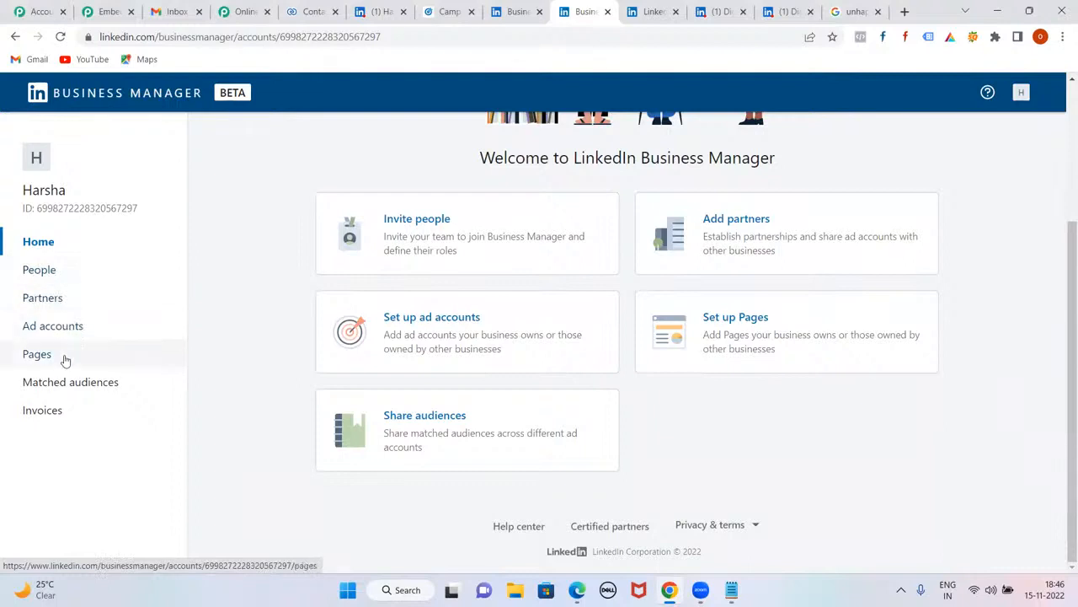
scroll(53, 263, "up", 2)
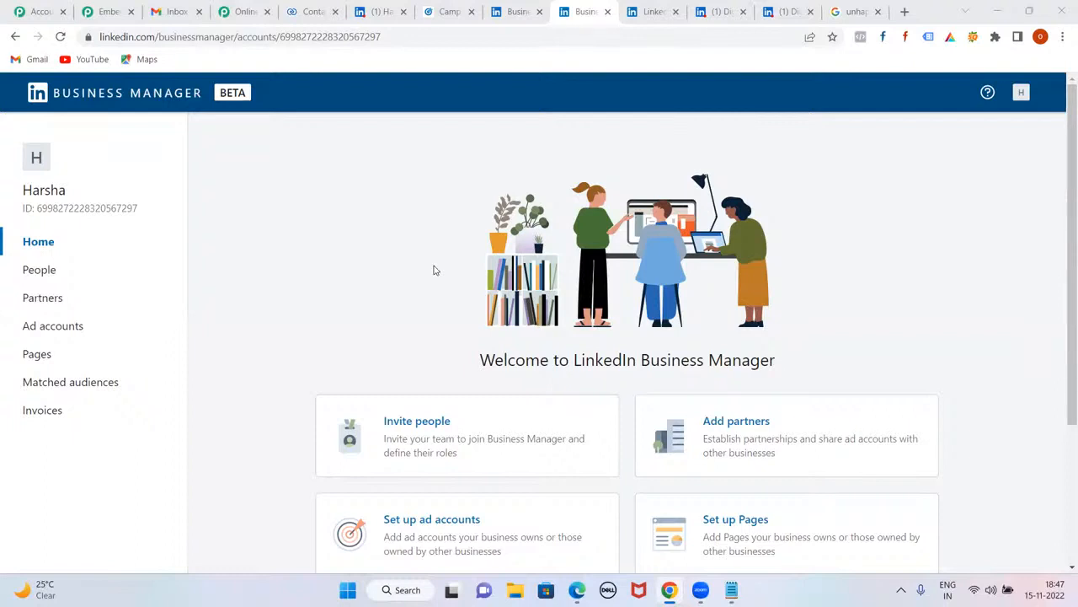
left_click(999, 14)
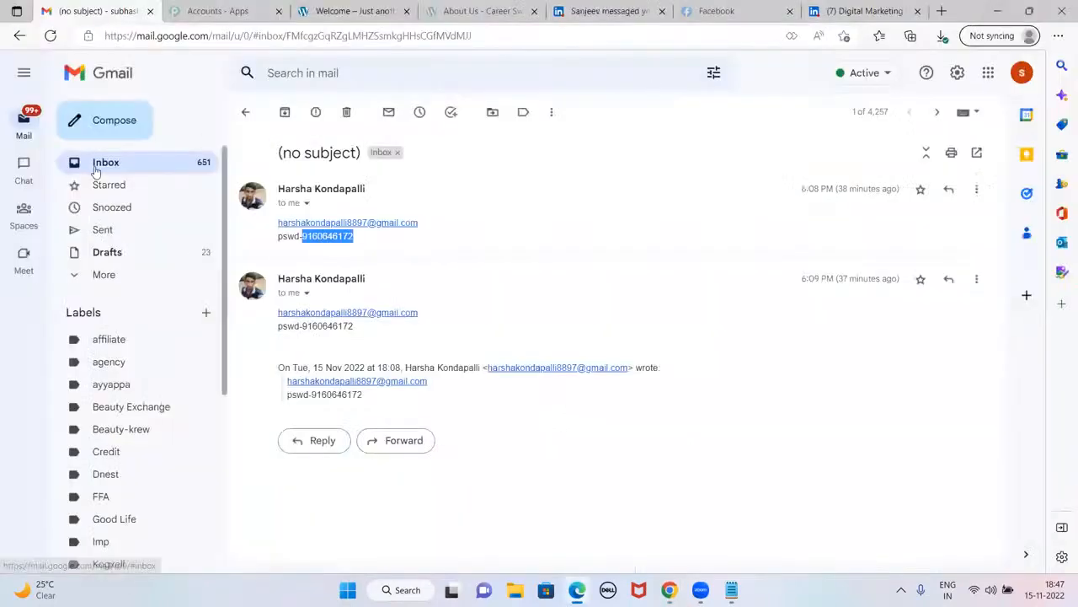
Find the untitled inbox message about advertisements in shopping malls and open it to read its event promotion ideas
left_click(95, 171)
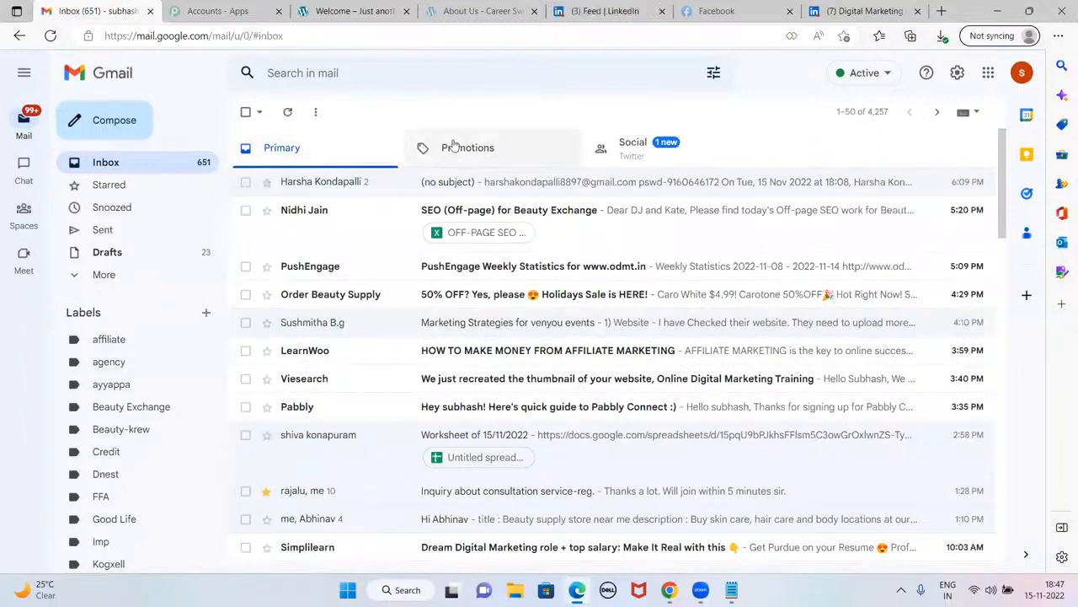
scroll(464, 332, "down", 1)
scroll(464, 331, "up", 2)
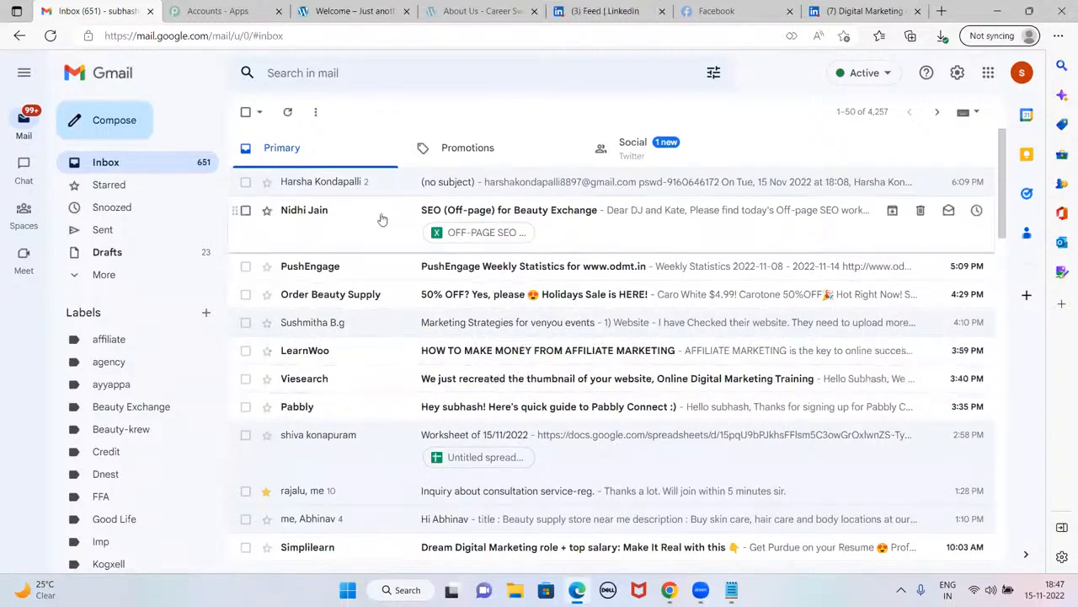
scroll(474, 358, "down", 5)
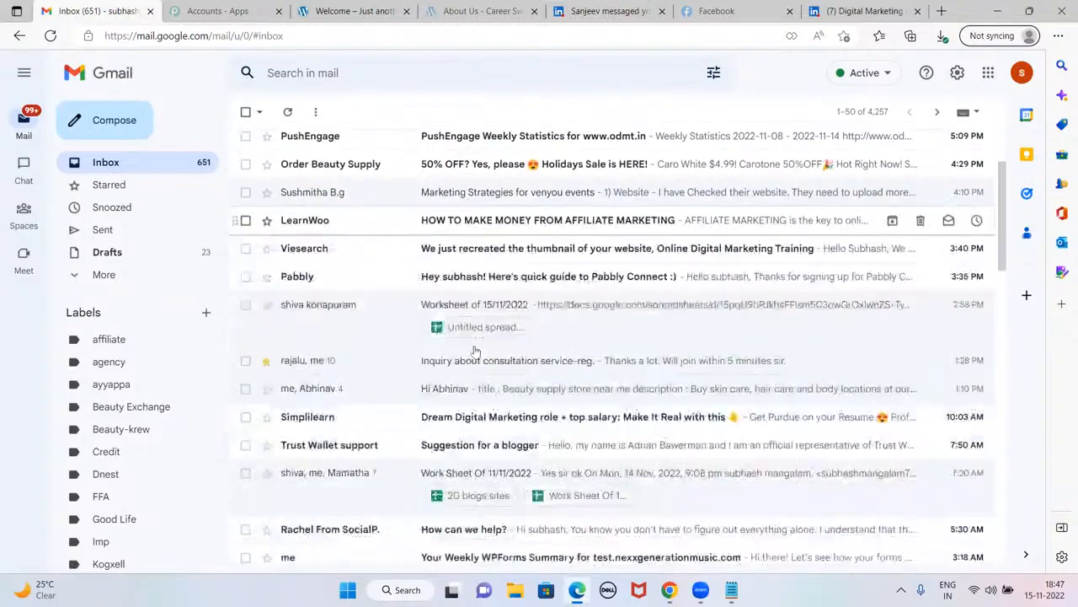
scroll(477, 343, "down", 6)
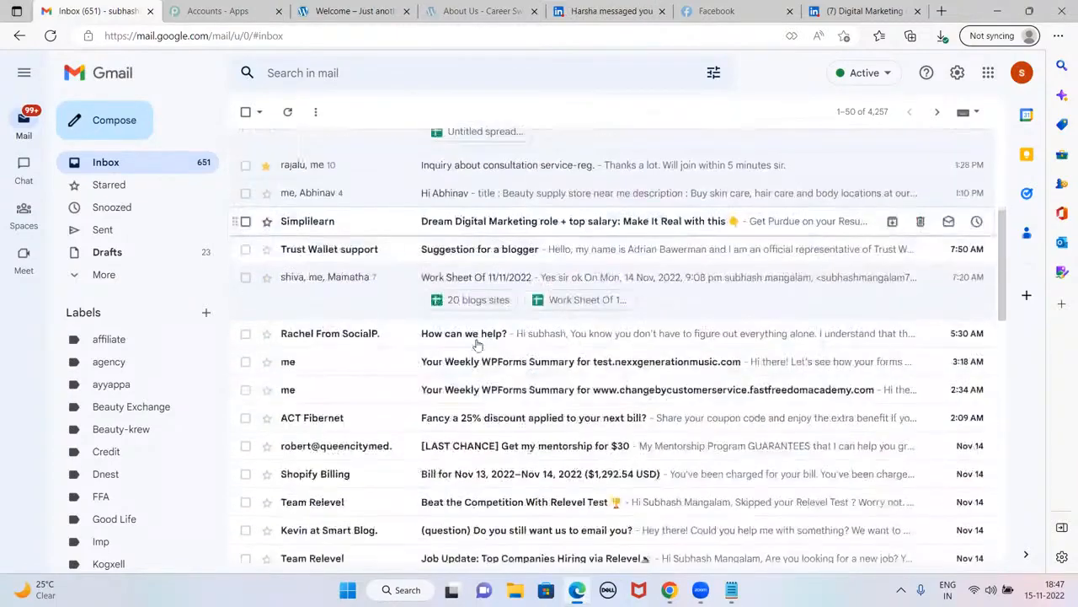
scroll(477, 343, "down", 4)
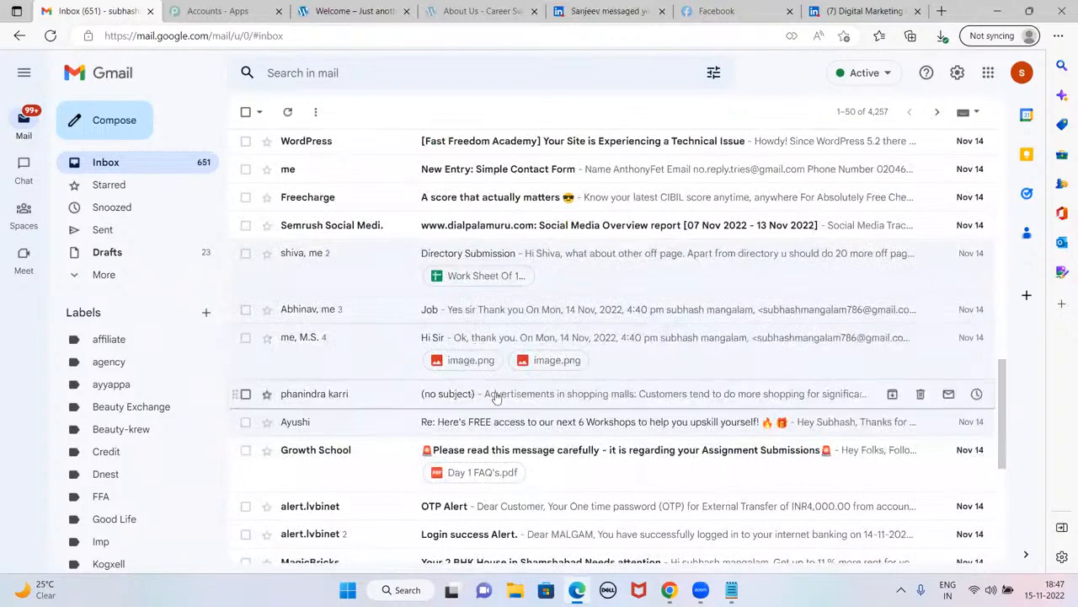
left_click(493, 393)
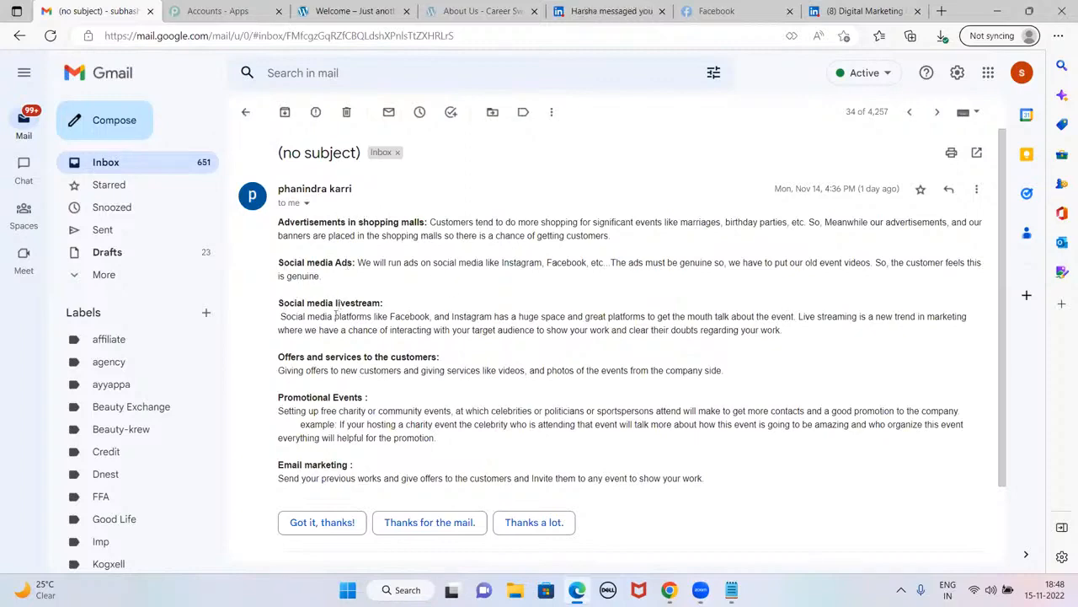
Return to the inbox and open the message "Marketing Strategies for venyou events" to read its suggestions
left_click(245, 112)
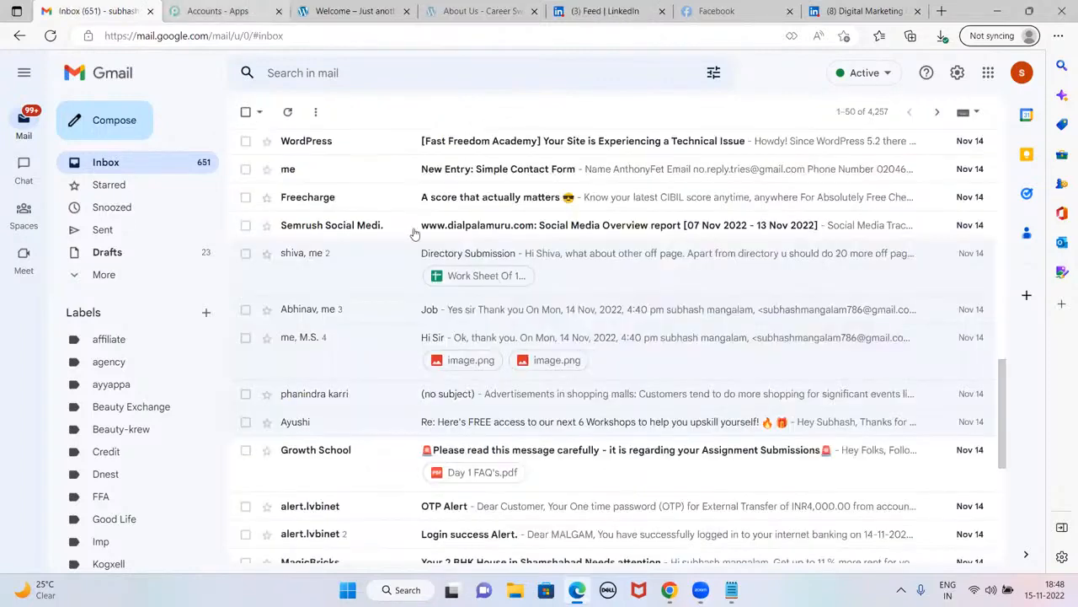
scroll(434, 291, "up", 5)
scroll(486, 487, "up", 10)
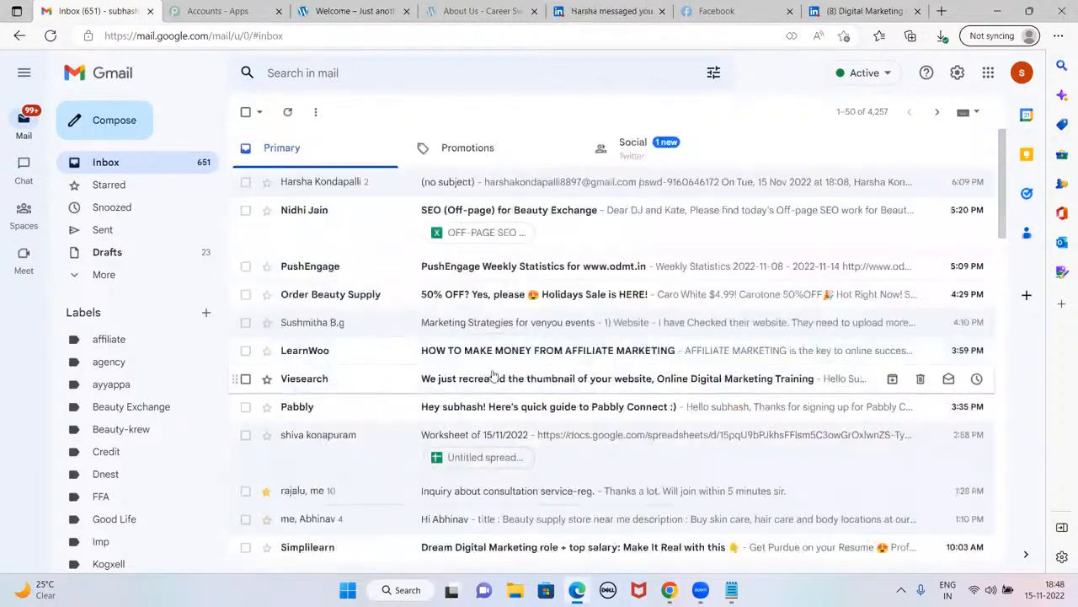
left_click(487, 322)
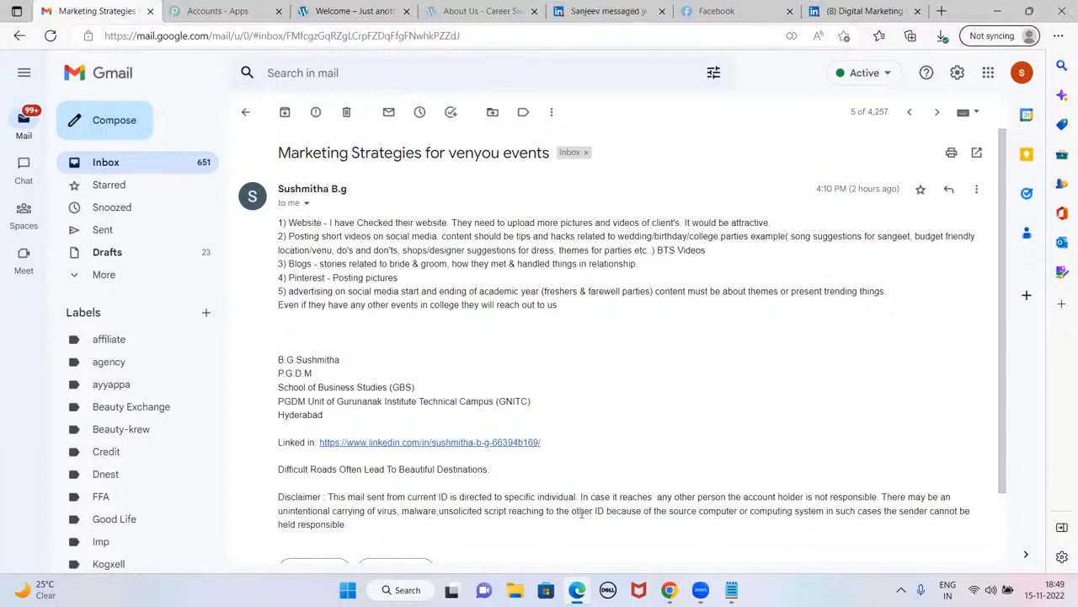
Close the two LinkedIn pages and open the venyoueventplanners.com website
left_click(661, 11)
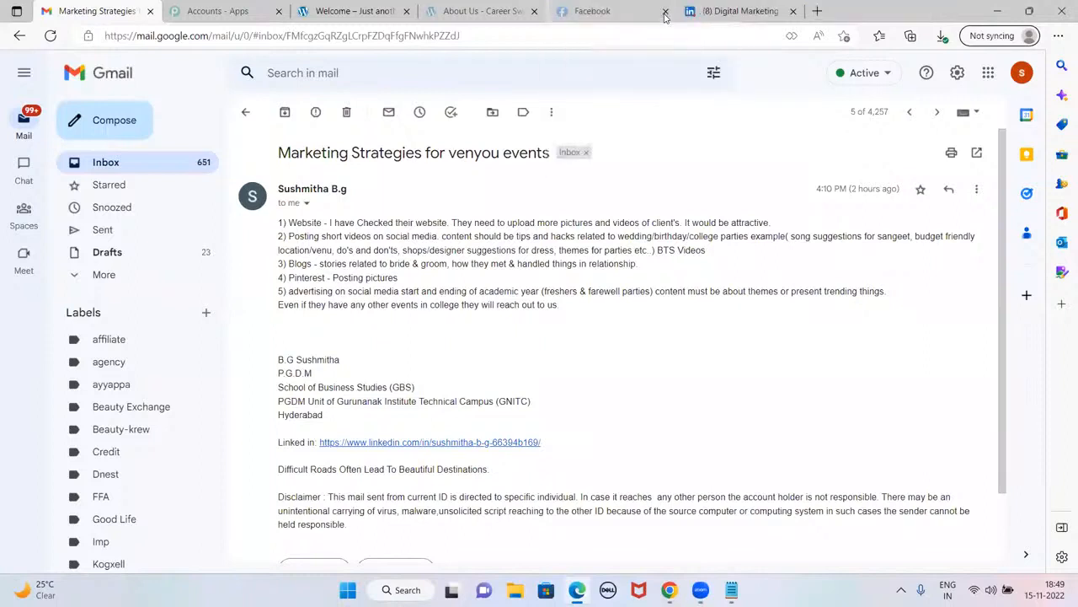
left_click(789, 11)
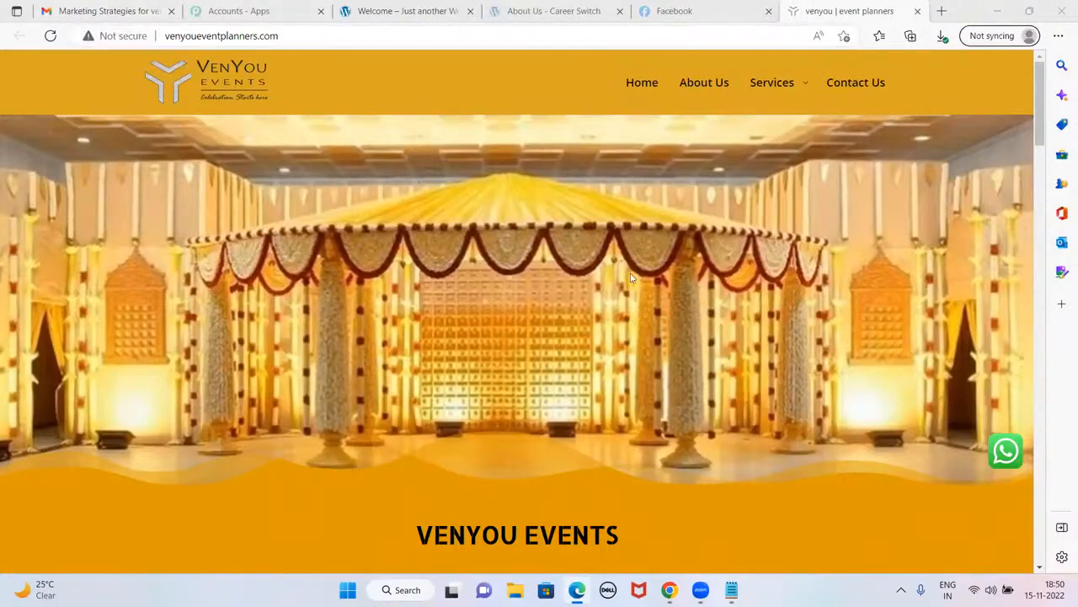
Examine the VenYou Events home page's event categories, strategy section, recent events gallery and contact footer
scroll(631, 278, "down", 8)
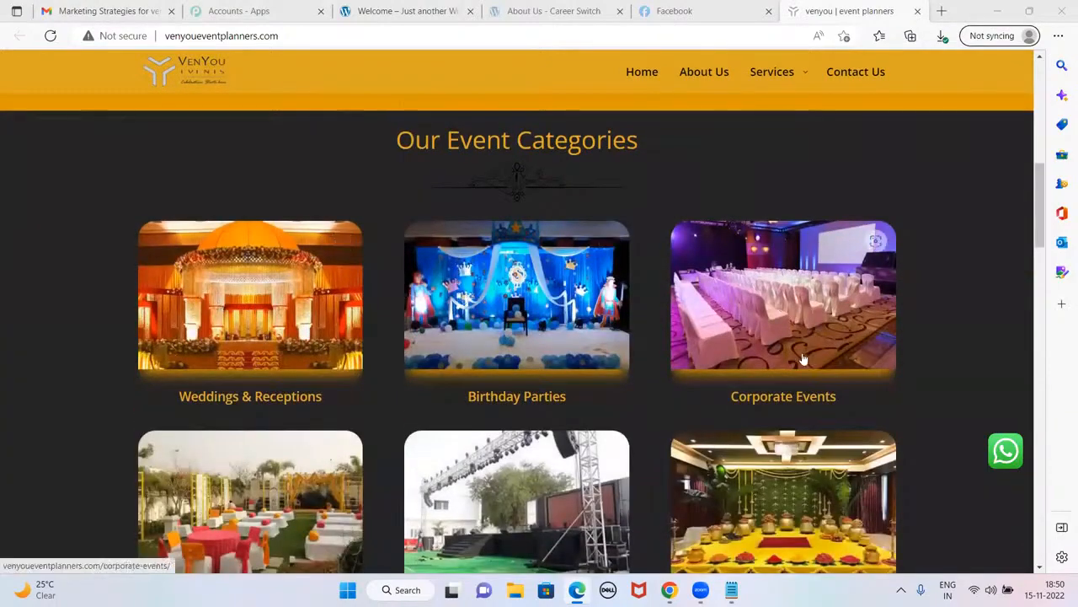
scroll(803, 359, "down", 2)
scroll(354, 369, "up", 1)
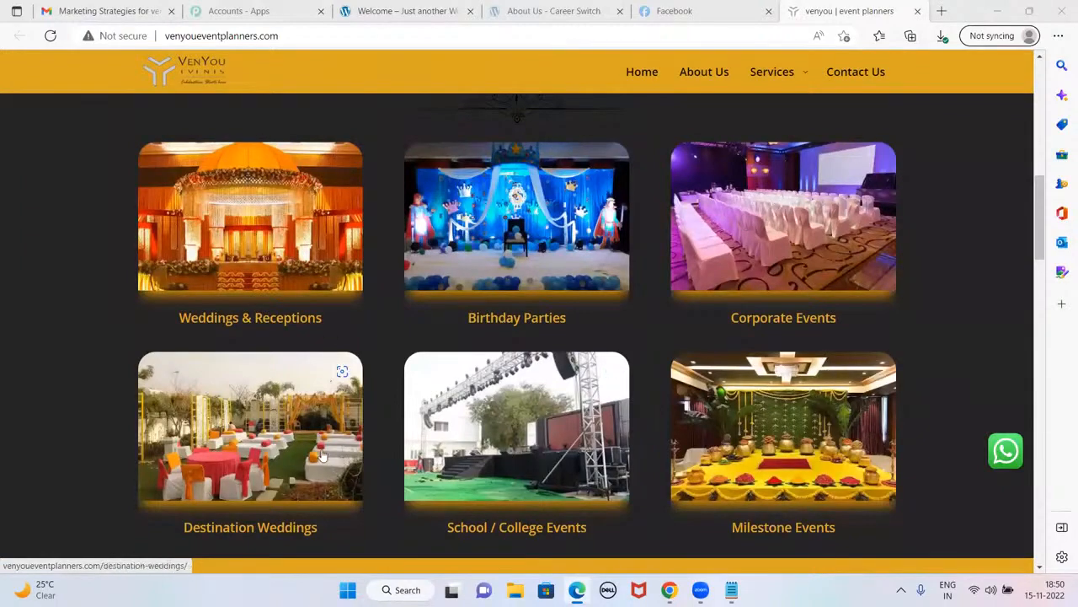
scroll(322, 456, "down", 3)
scroll(321, 455, "up", 4)
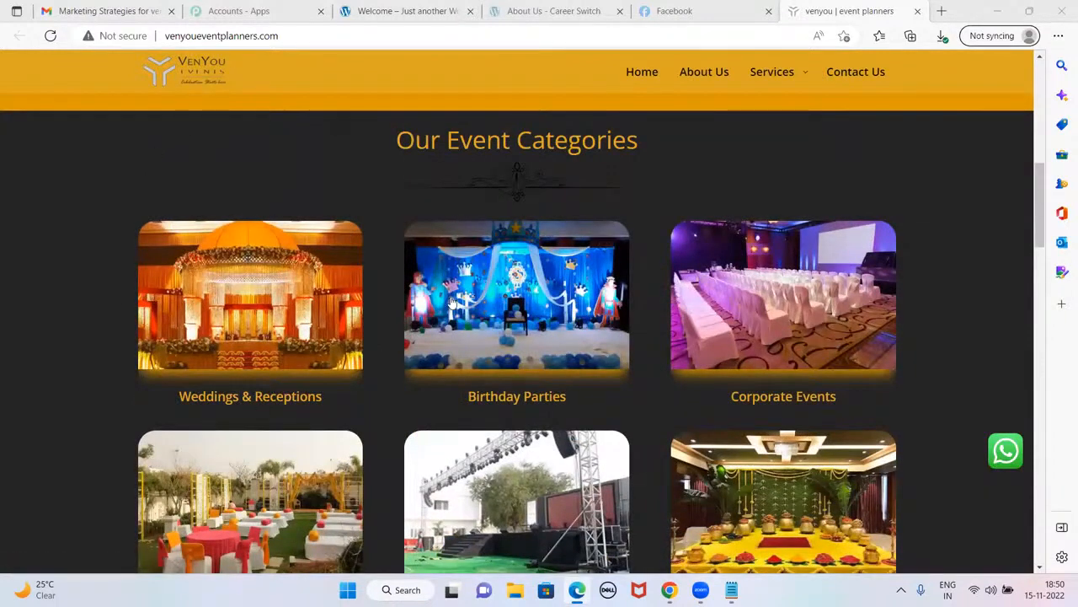
scroll(671, 337, "down", 8)
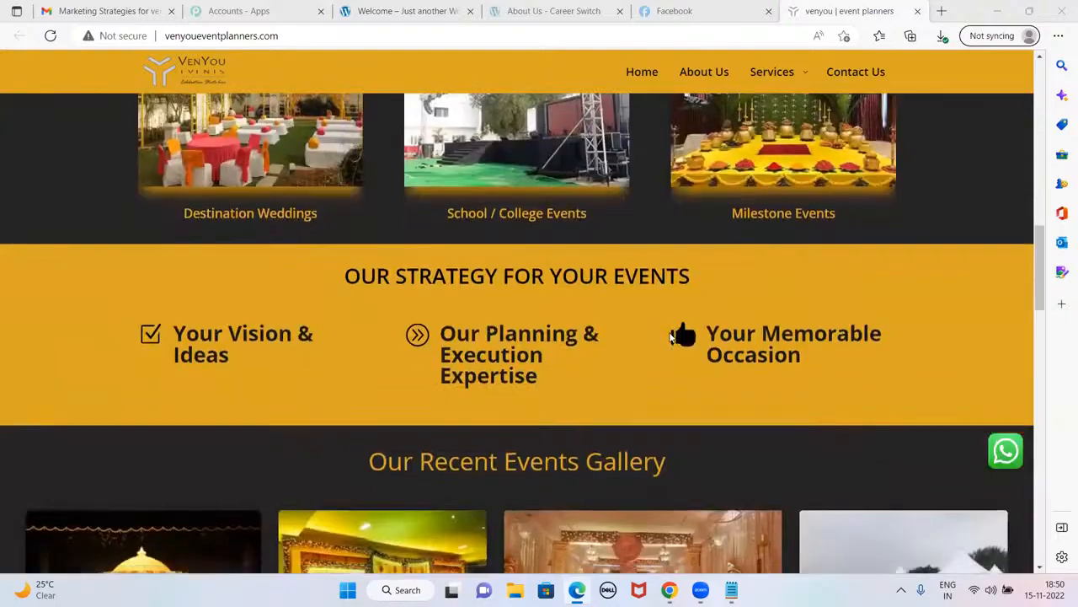
scroll(671, 337, "down", 2)
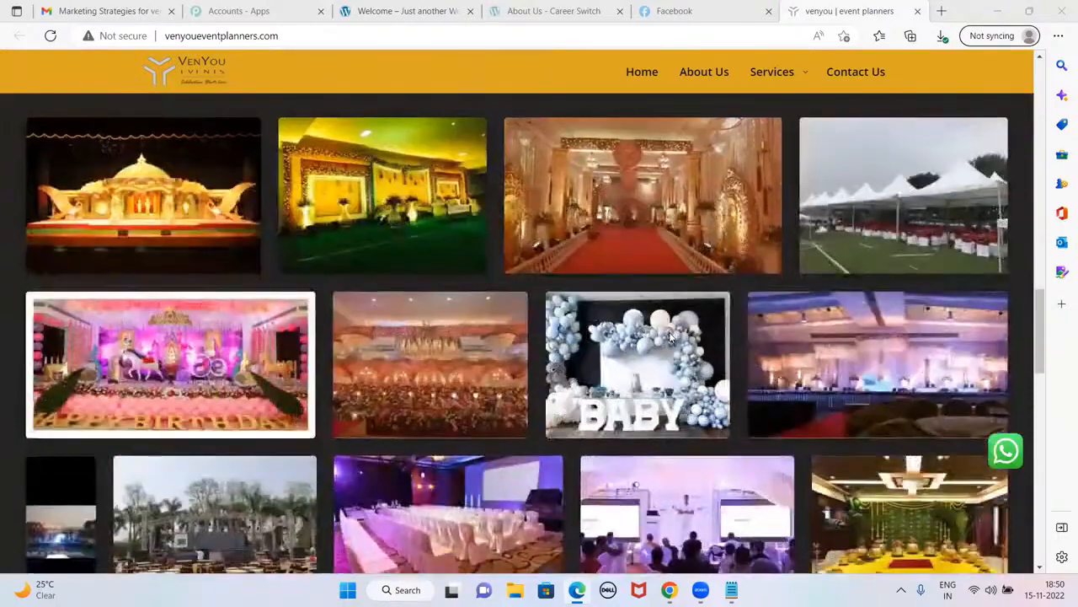
scroll(671, 337, "down", 2)
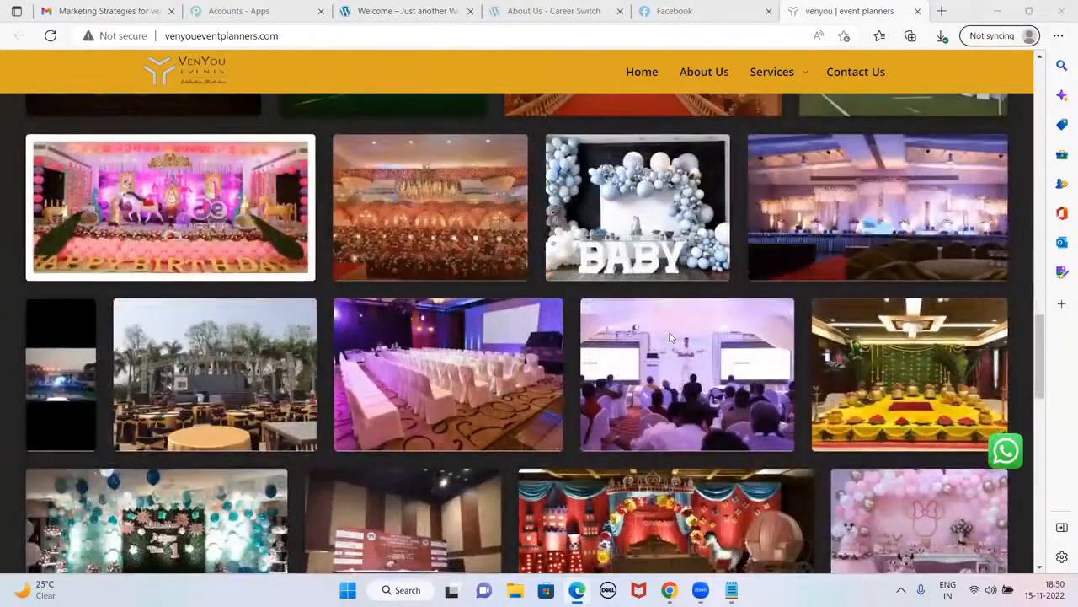
scroll(670, 333, "down", 4)
scroll(671, 337, "down", 6)
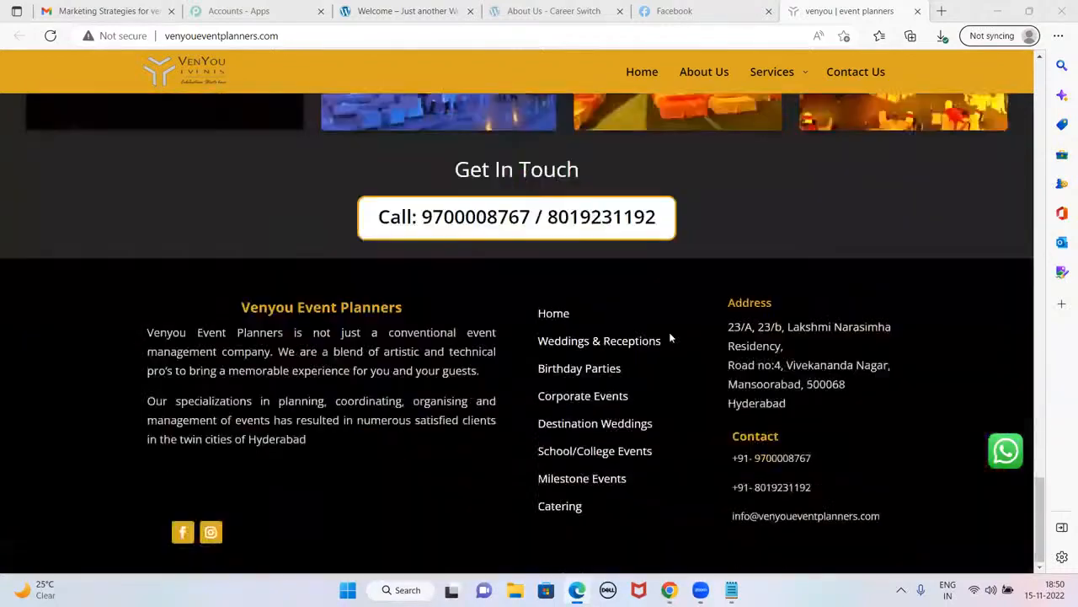
scroll(670, 337, "up", 15)
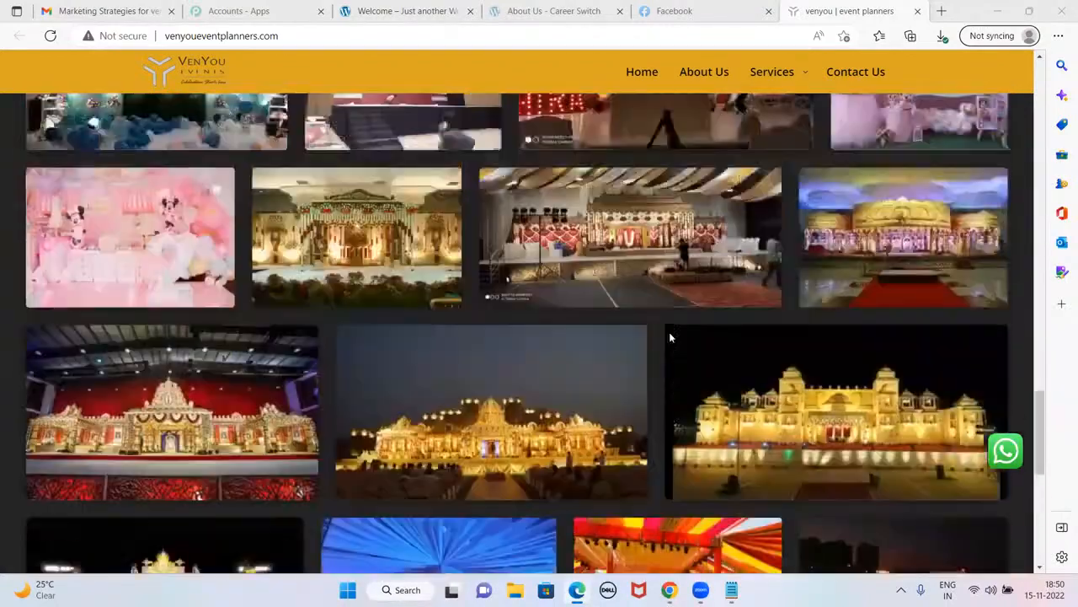
scroll(670, 337, "up", 10)
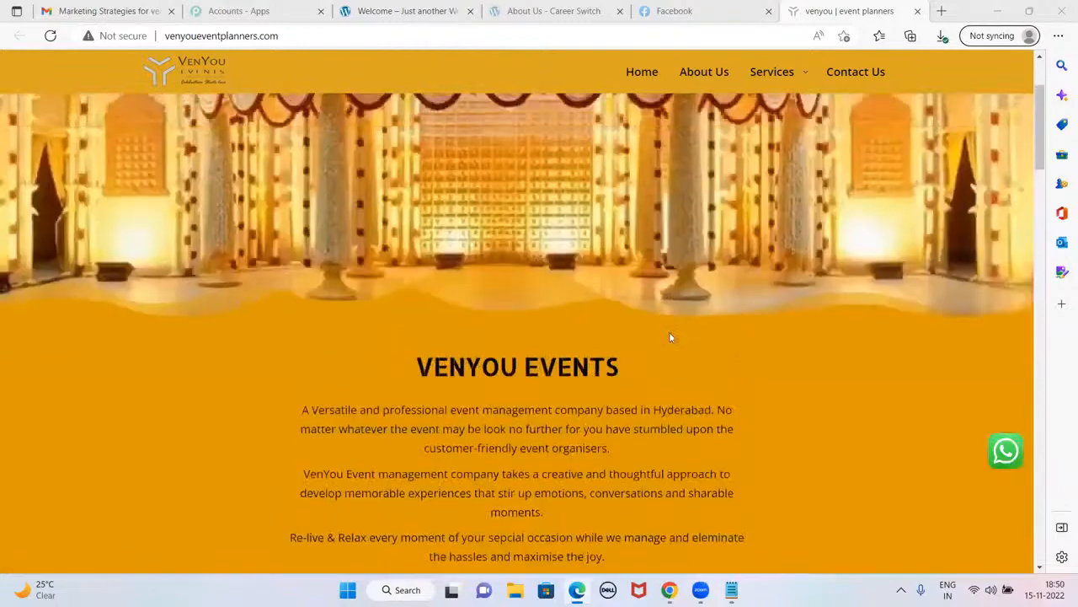
Review the event categories and recent events gallery once more, and return to the marketing strategies email
scroll(670, 337, "down", 8)
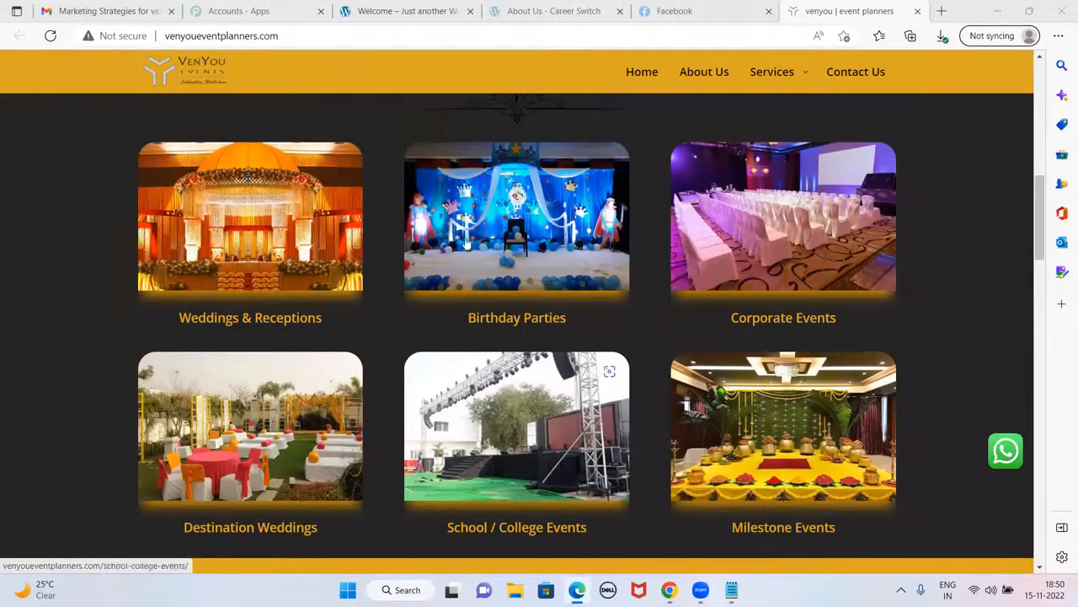
scroll(250, 320, "down", 2)
scroll(251, 320, "down", 10)
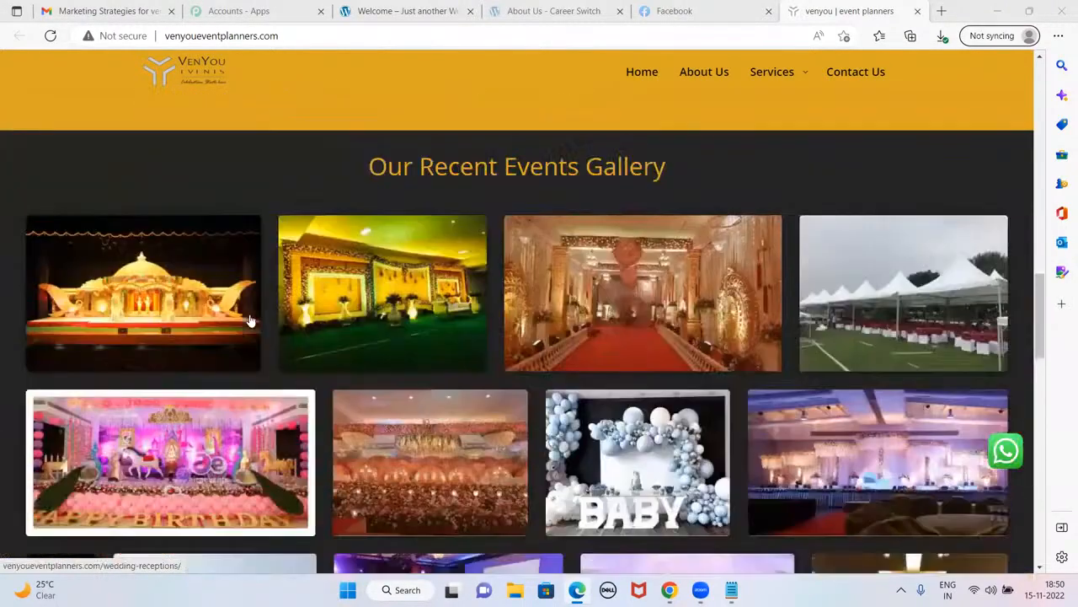
scroll(250, 320, "down", 3)
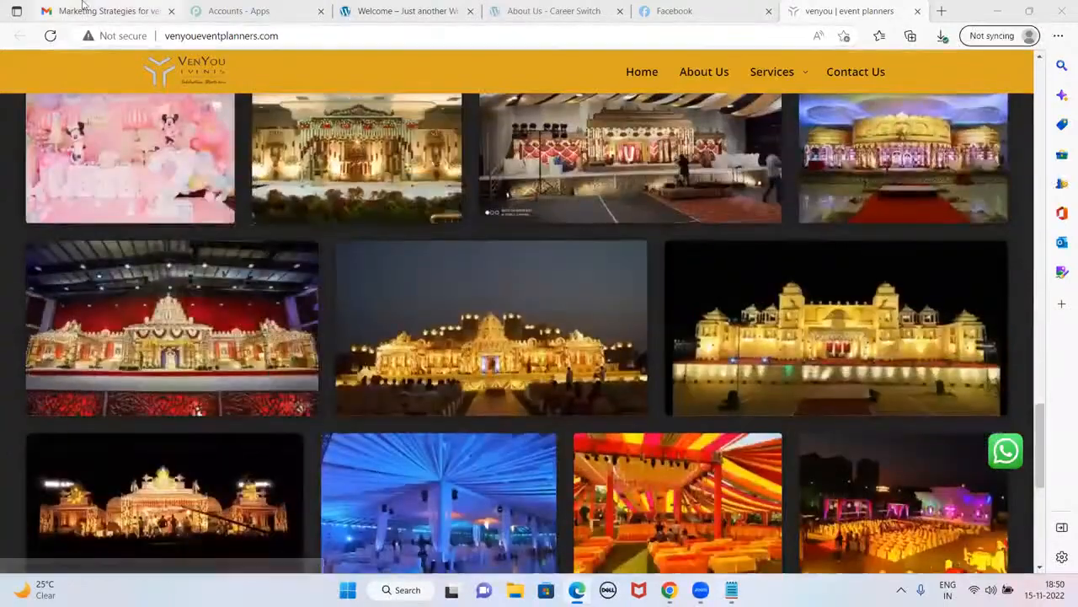
left_click(109, 11)
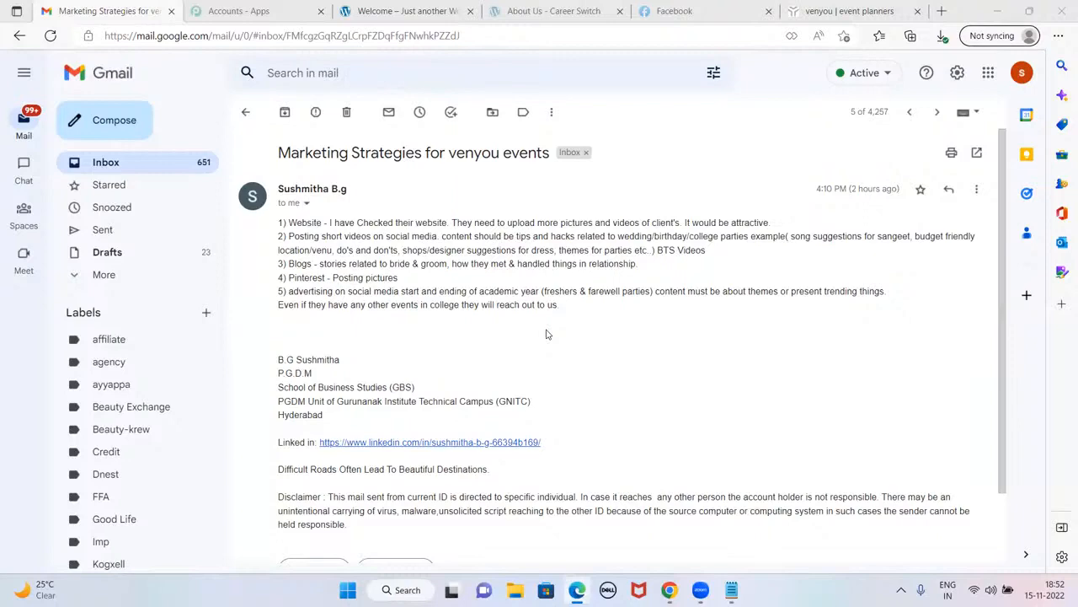
Switch back to the VenYou Events website and compare its footer, event strategy section and company introduction with the emailed suggestions
left_click(845, 10)
scroll(655, 278, "down", 5)
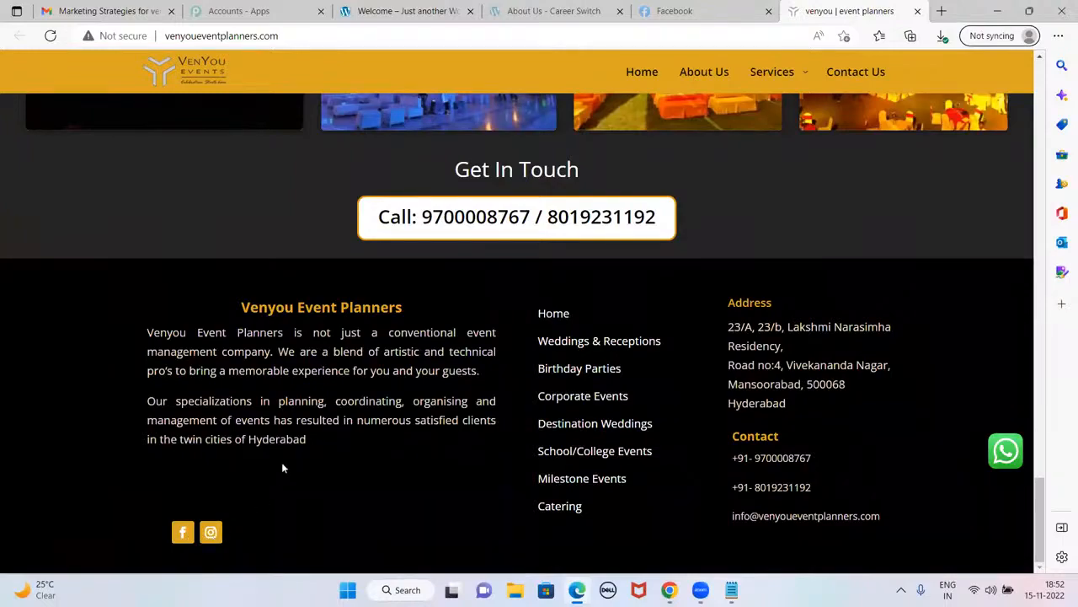
scroll(282, 468, "up", 15)
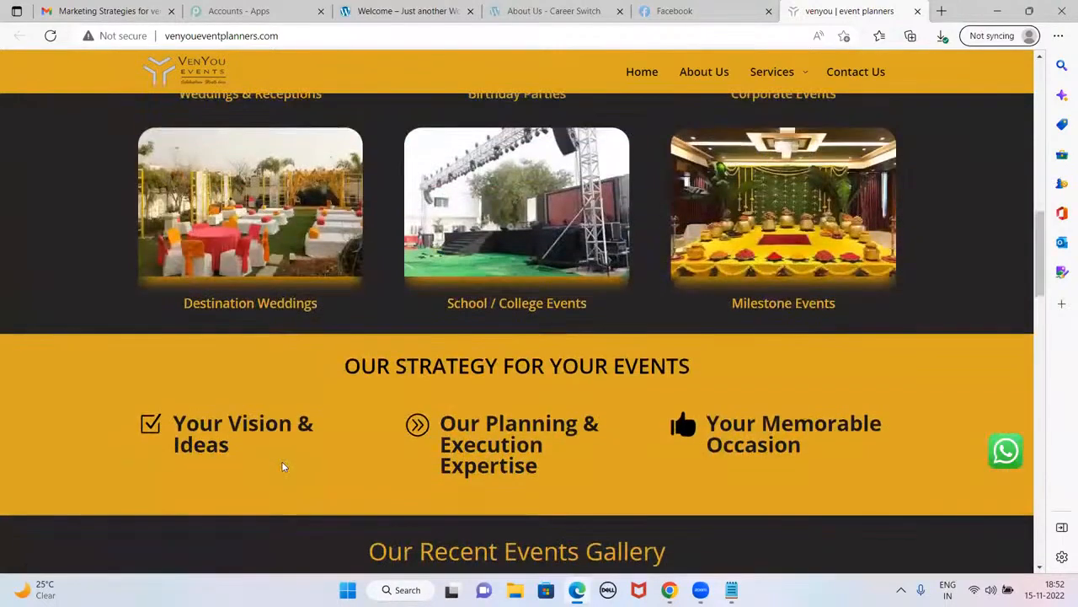
scroll(283, 466, "up", 12)
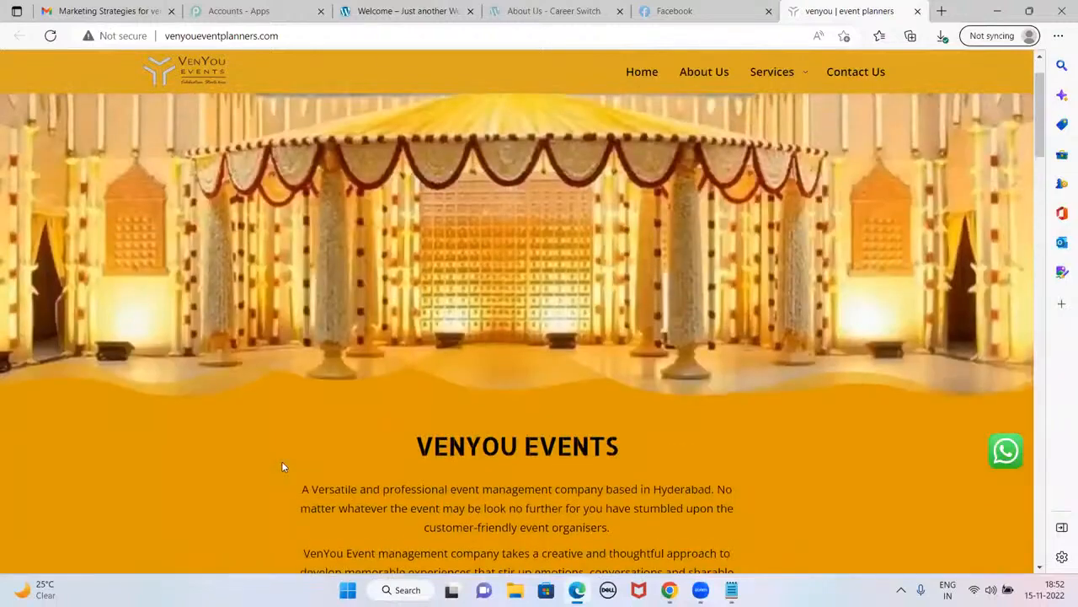
scroll(283, 467, "up", 2)
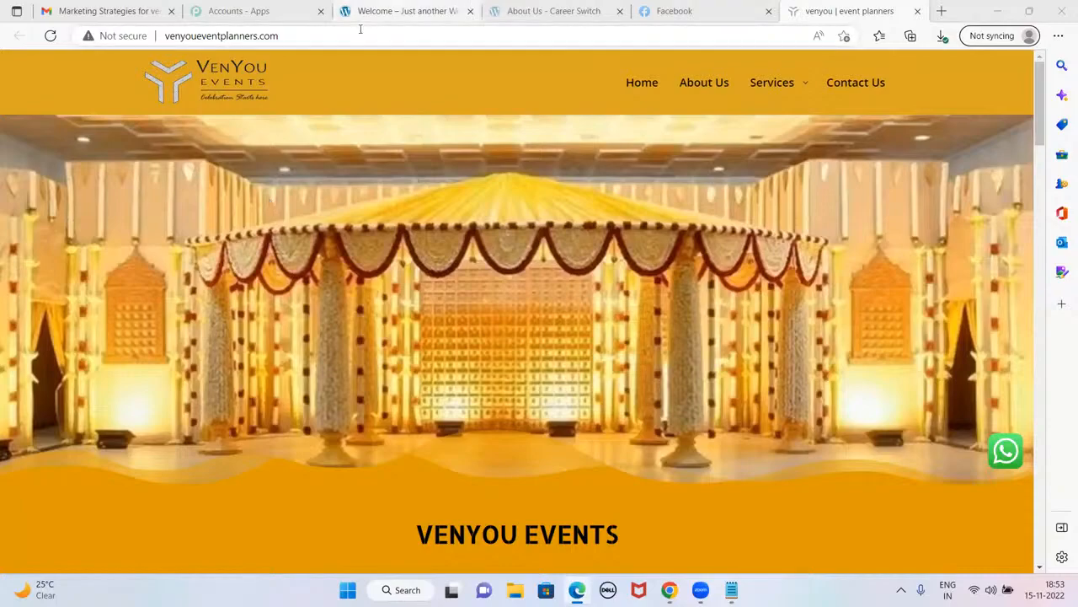
scroll(497, 295, "down", 2)
scroll(497, 299, "down", 15)
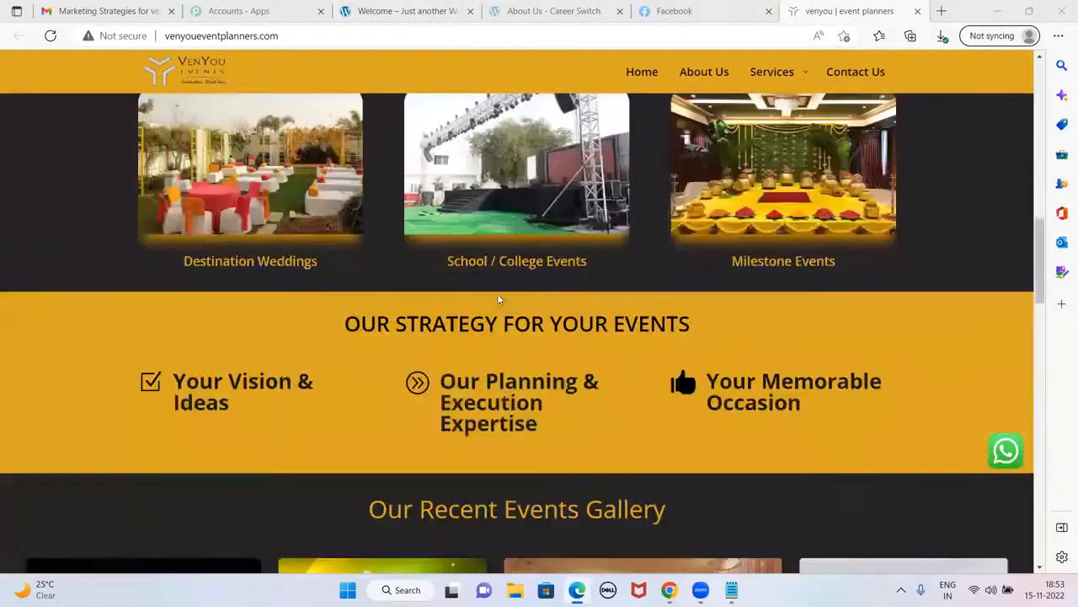
scroll(497, 299, "up", 15)
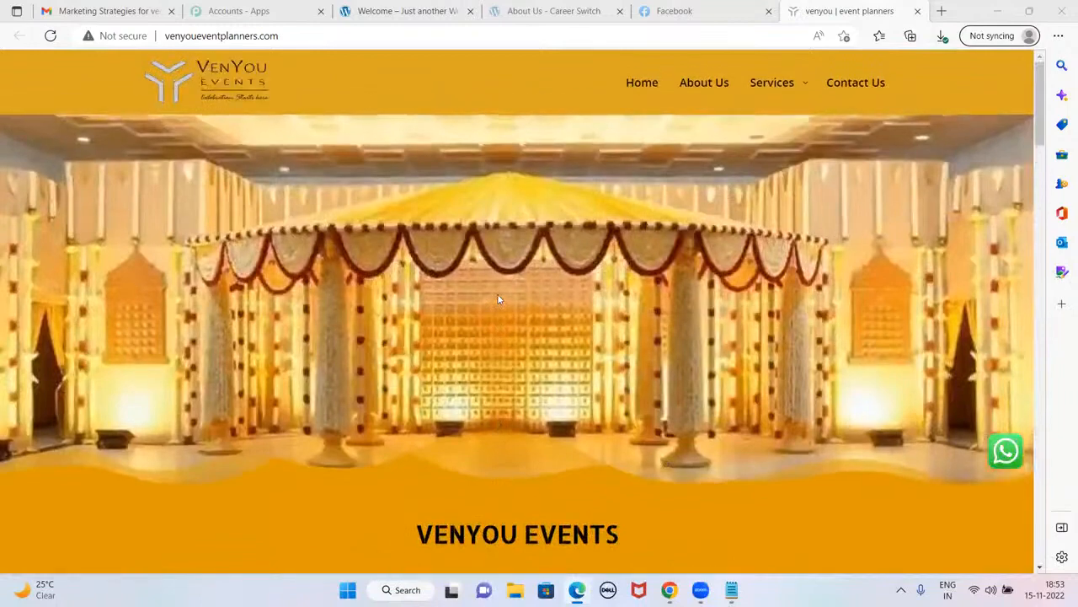
scroll(569, 240, "down", 2)
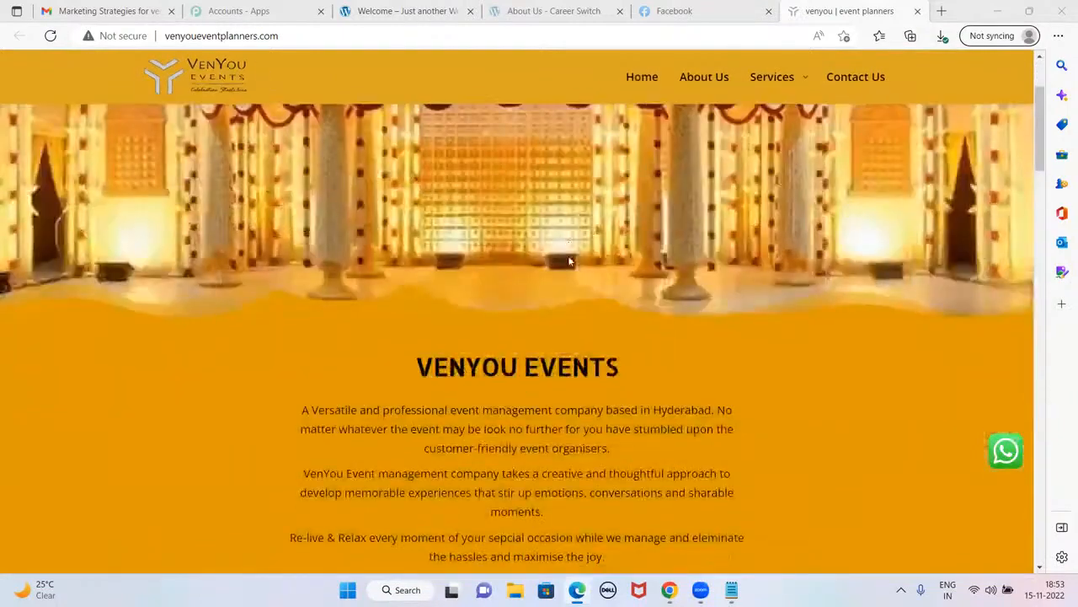
Open Google in a new tab and search for "best wedding photographers in hyderabad"
left_click(942, 12)
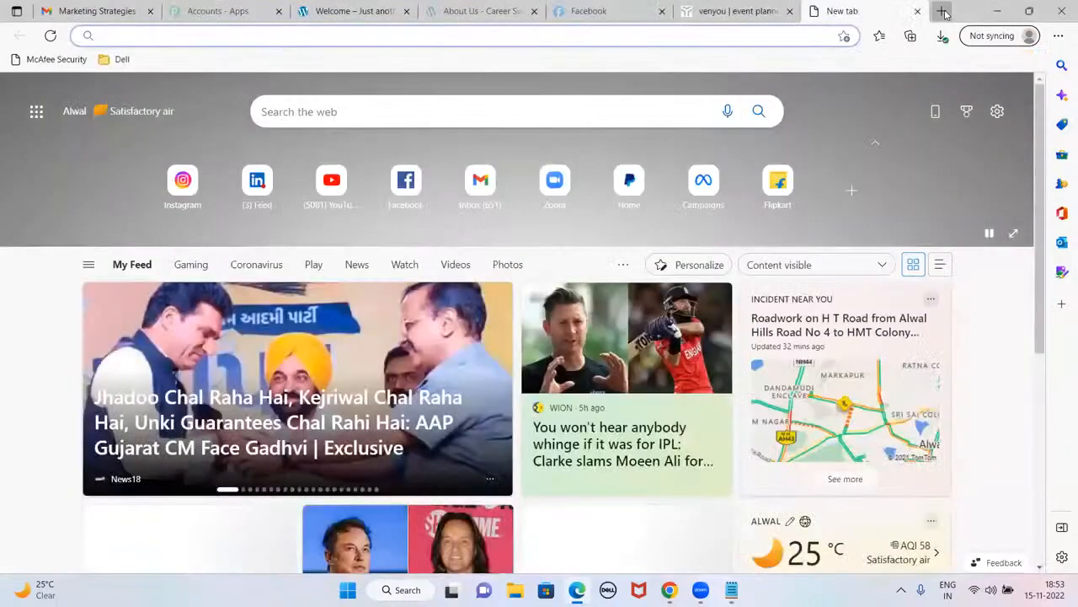
type("goo")
key("Return")
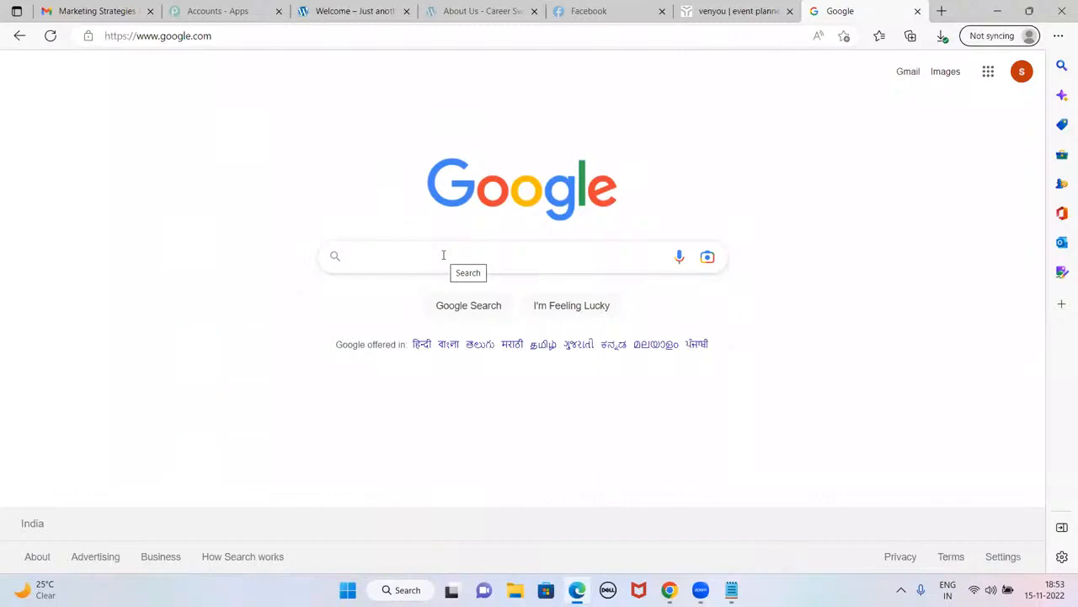
type("best wedding ")
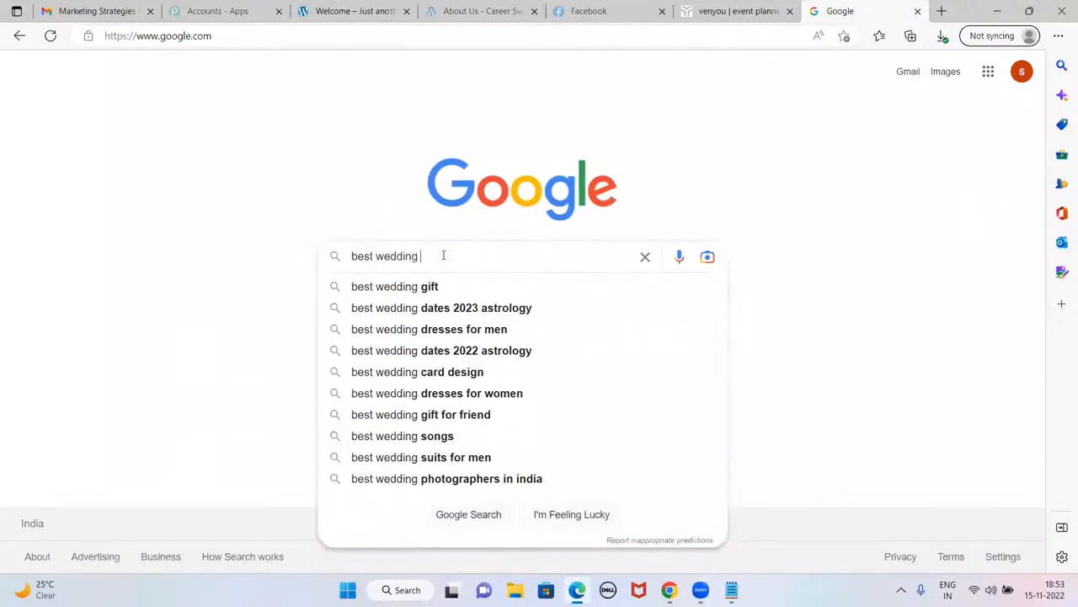
type("phtograp")
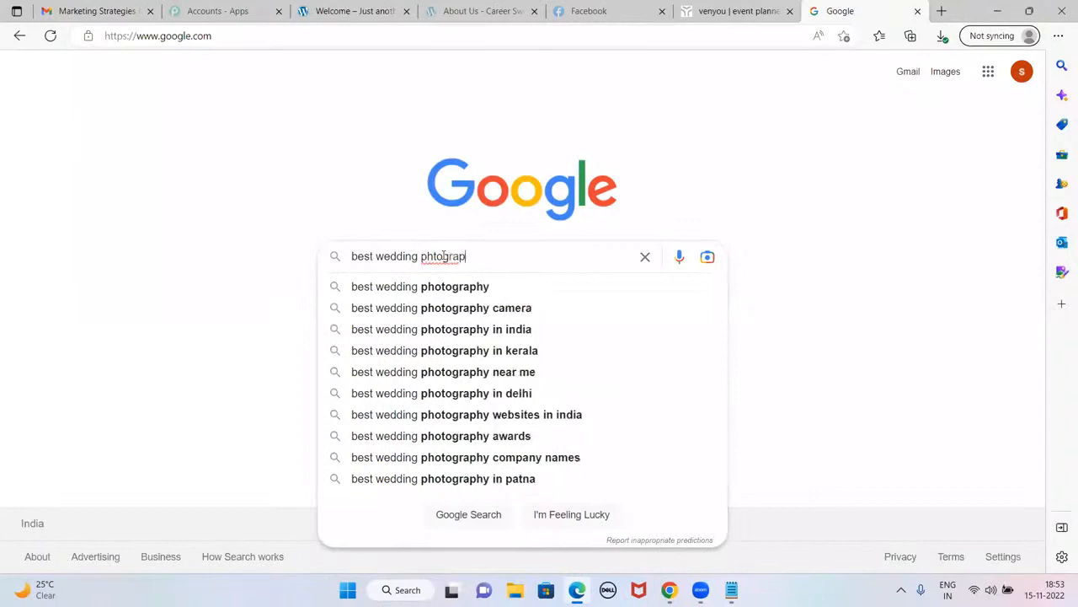
type("hers in hyderabad")
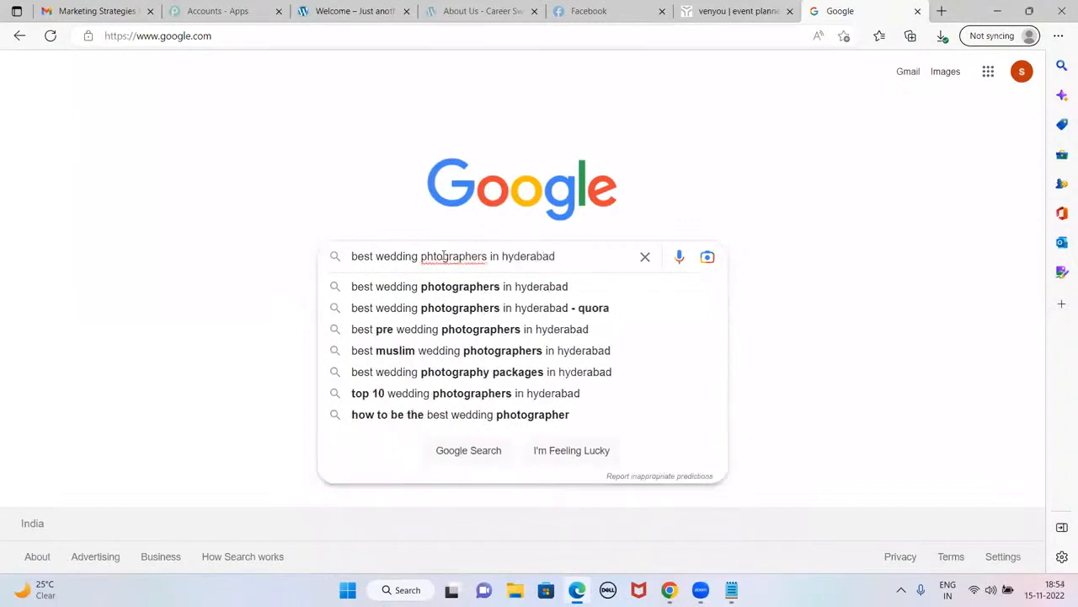
key("Down")
key("Return")
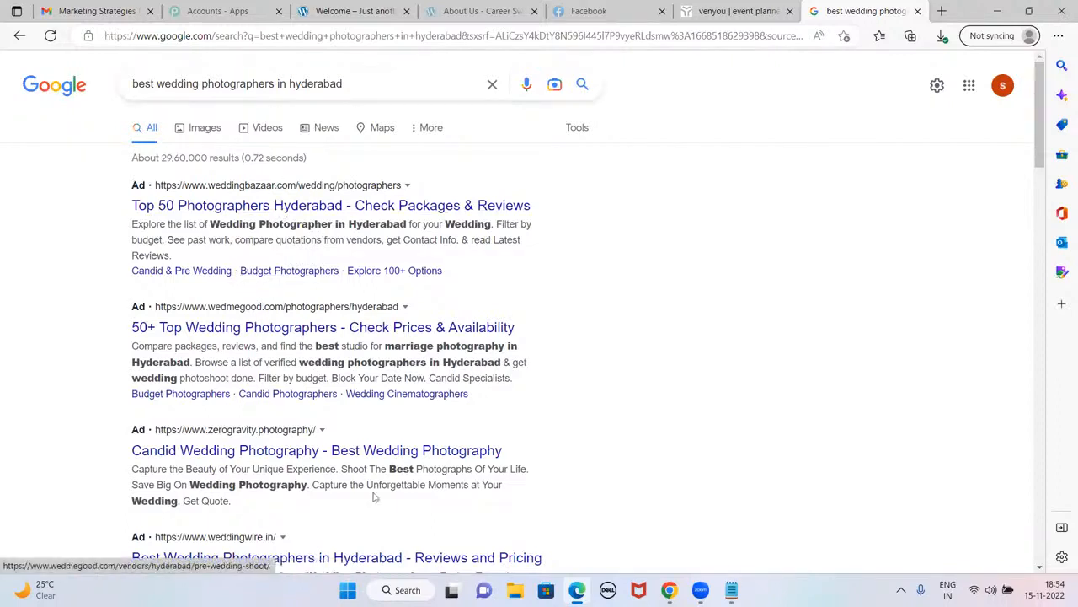
Open Paint and draw a black rectangle outline of about 266 × 244 px on the blank canvas
key("super+s")
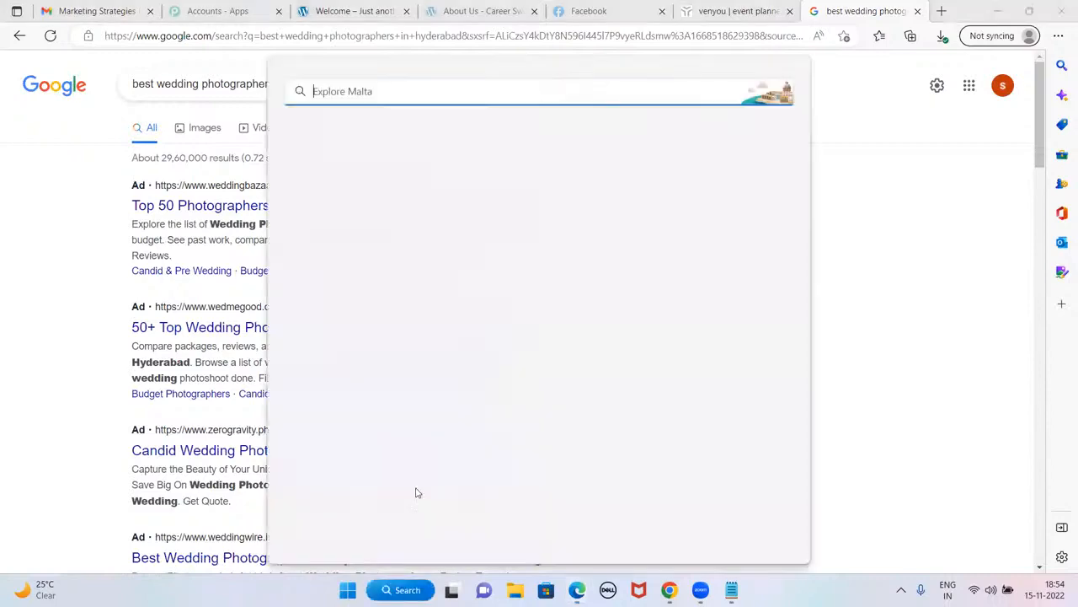
type("paint")
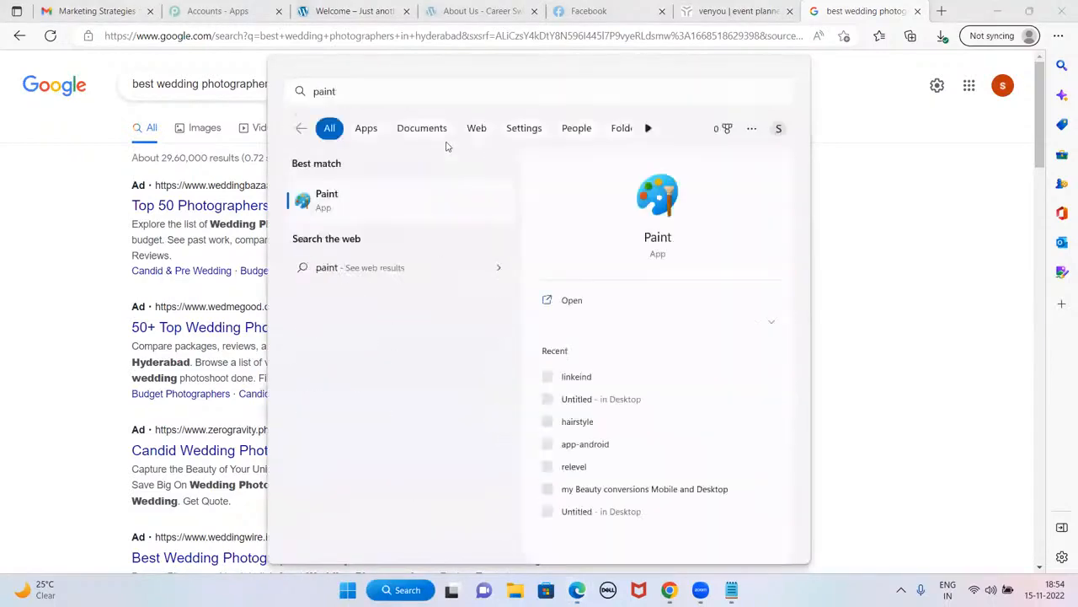
key("Return")
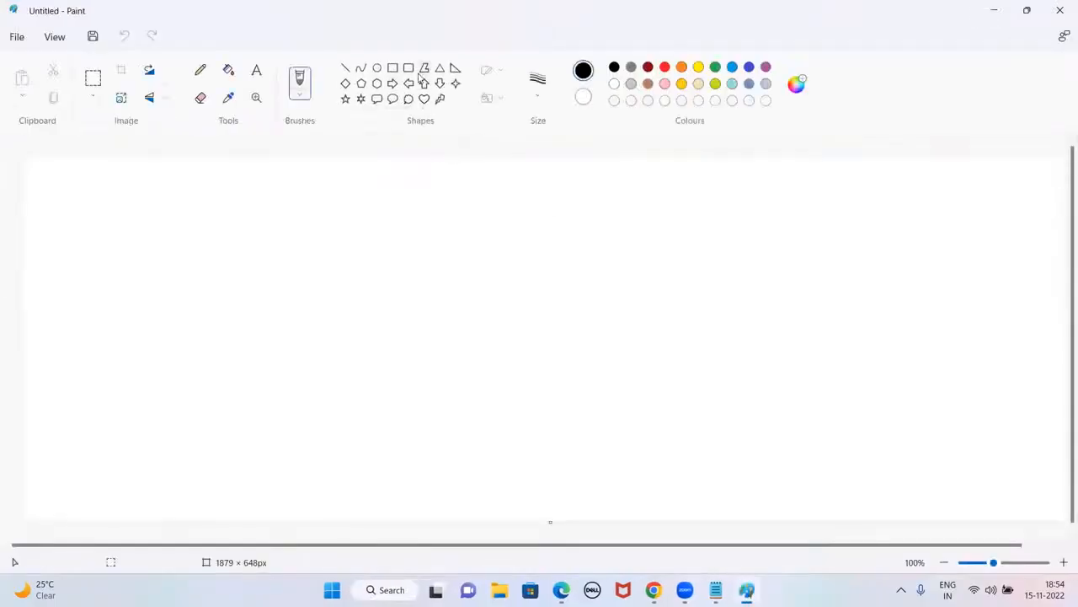
left_click(393, 67)
mouse_move(321, 235)
left_mouse_down()
mouse_move(446, 368)
mouse_move(470, 371)
left_mouse_up()
Label the rectangle "Website" inside its upper part, with the text at size 20
left_click(256, 70)
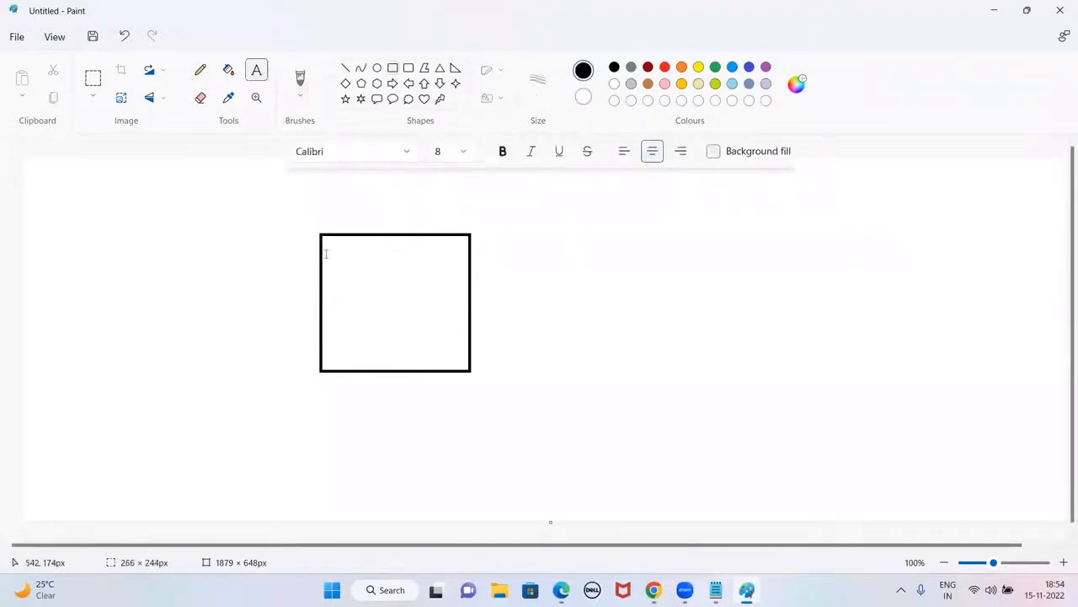
left_click_drag(326, 253, 429, 340)
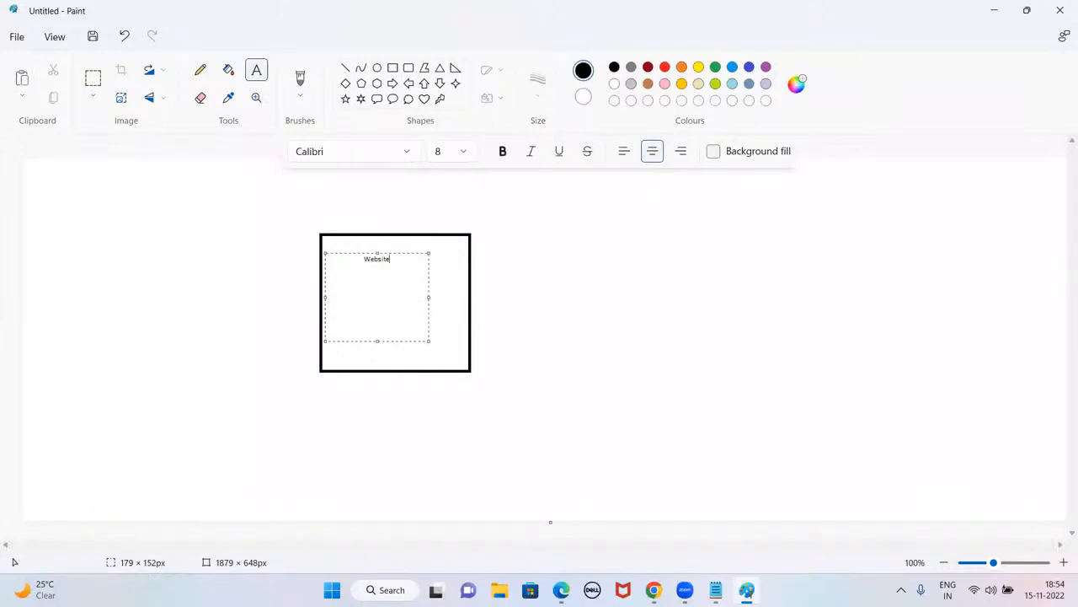
key("ctrl+a")
left_click(463, 151)
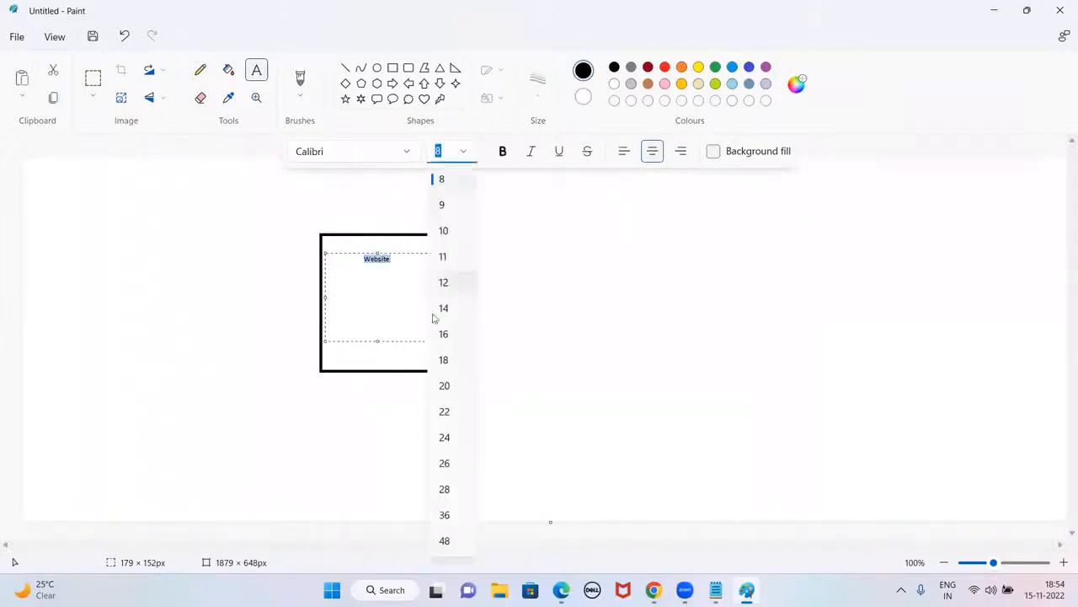
left_click(443, 387)
left_click(548, 331)
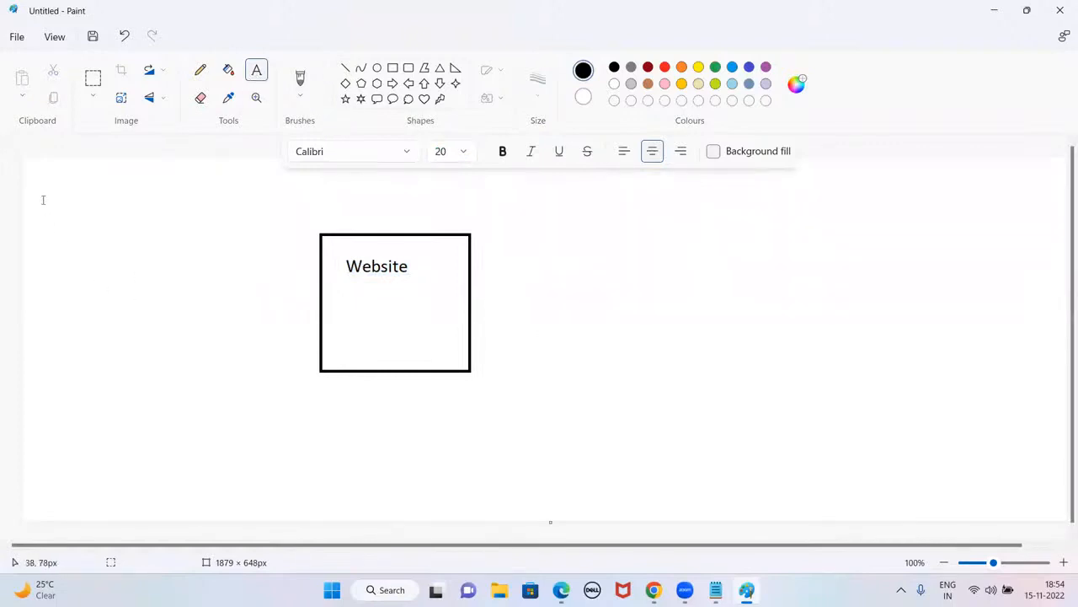
Add the two-line label "Google Ads" and "Search" near the canvas's upper-left corner
left_click_drag(43, 200, 237, 245)
type("Googl")
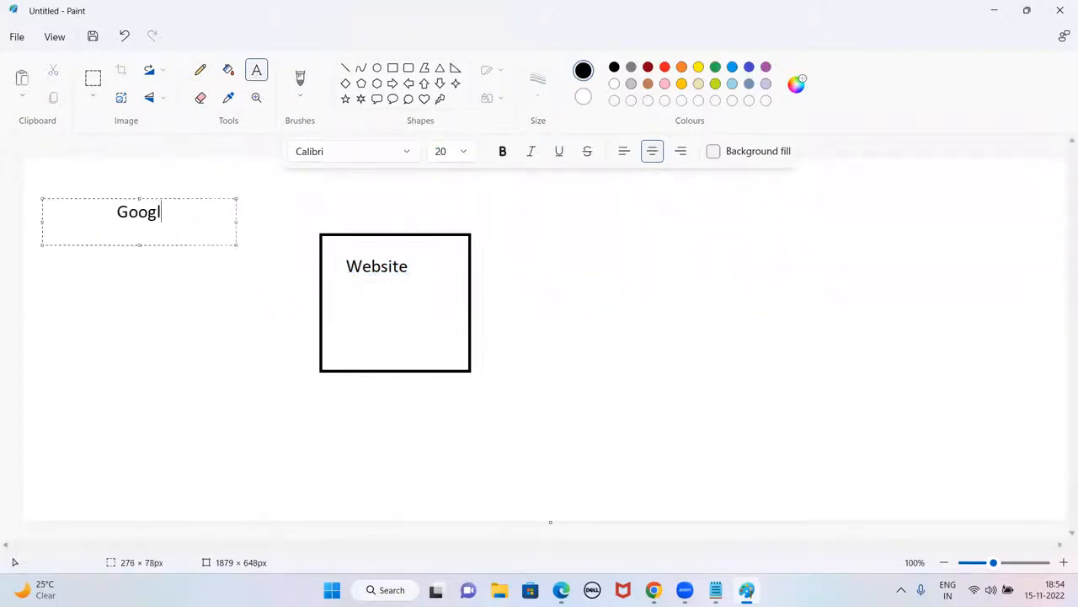
type("e Ads")
key("Return")
type("Sea")
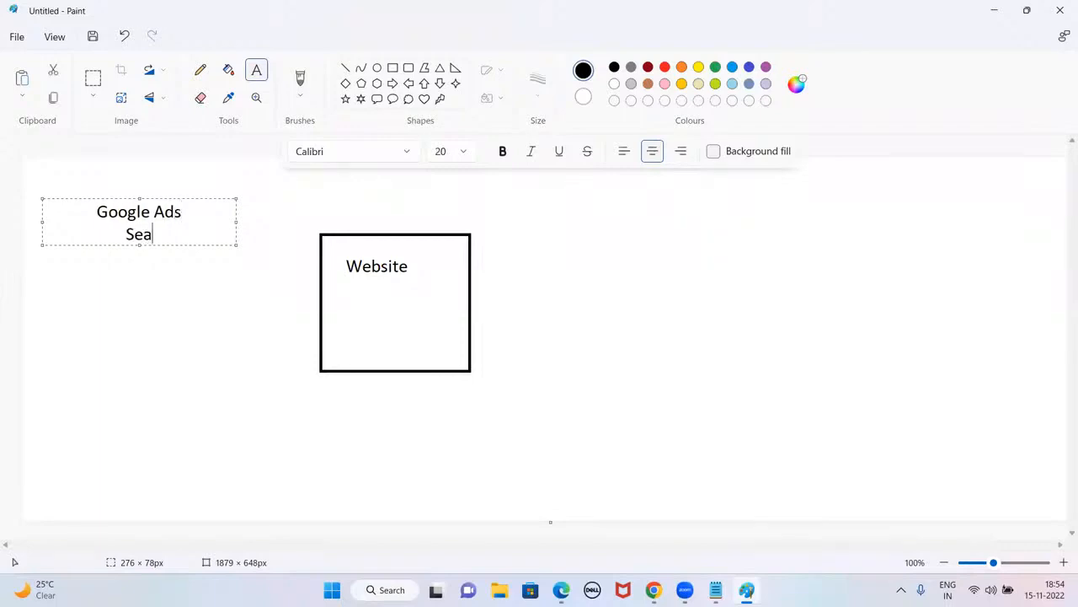
type("rch")
left_click(666, 424)
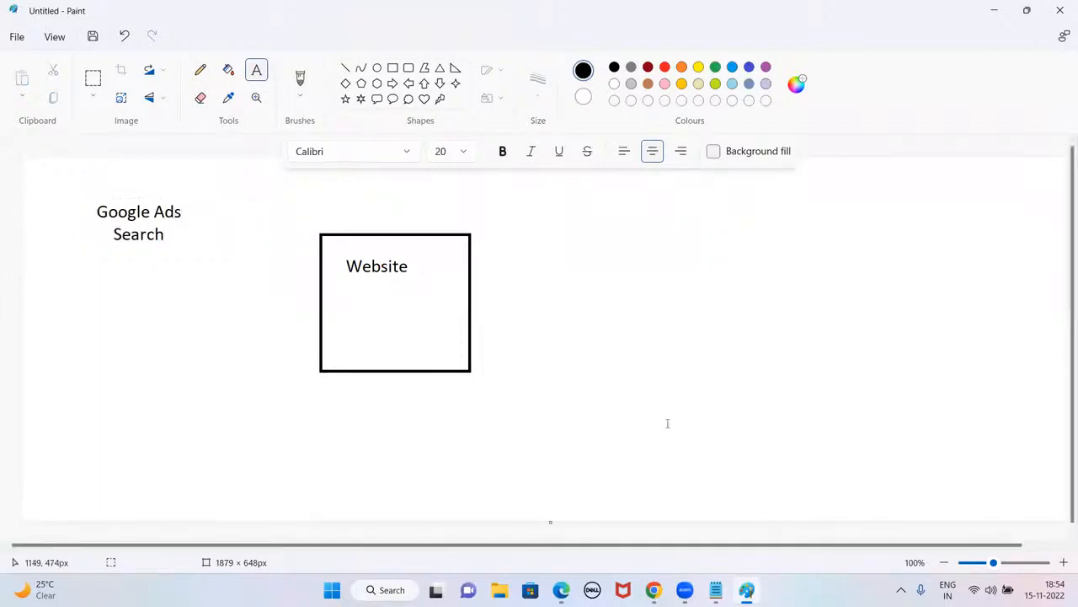
Glance at the Google results, and add the text "CPC = 60-80" just above the Website box
key("alt+Tab")
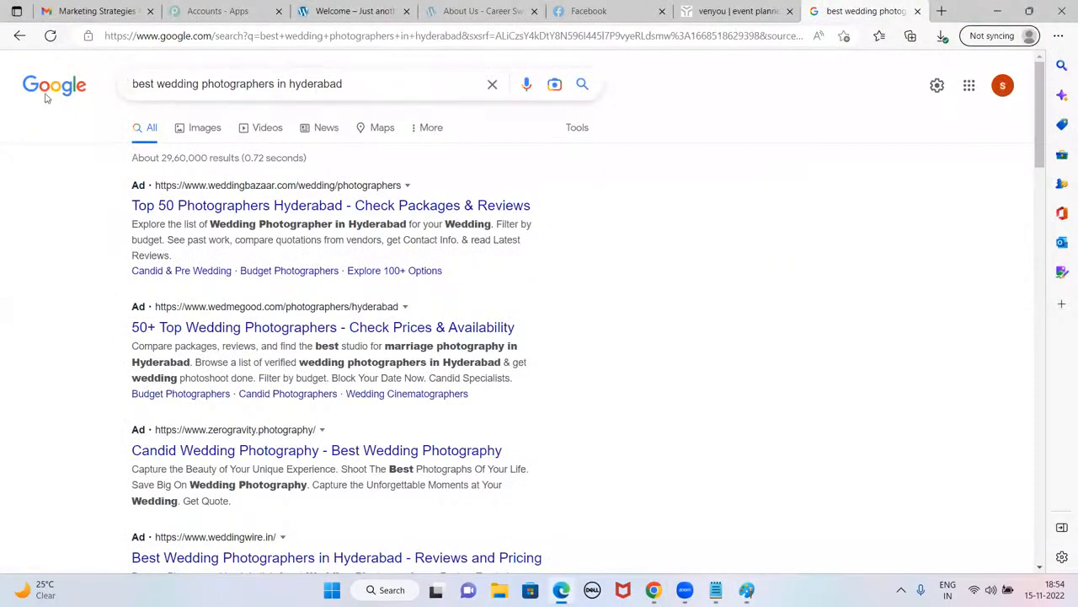
key("alt+Tab")
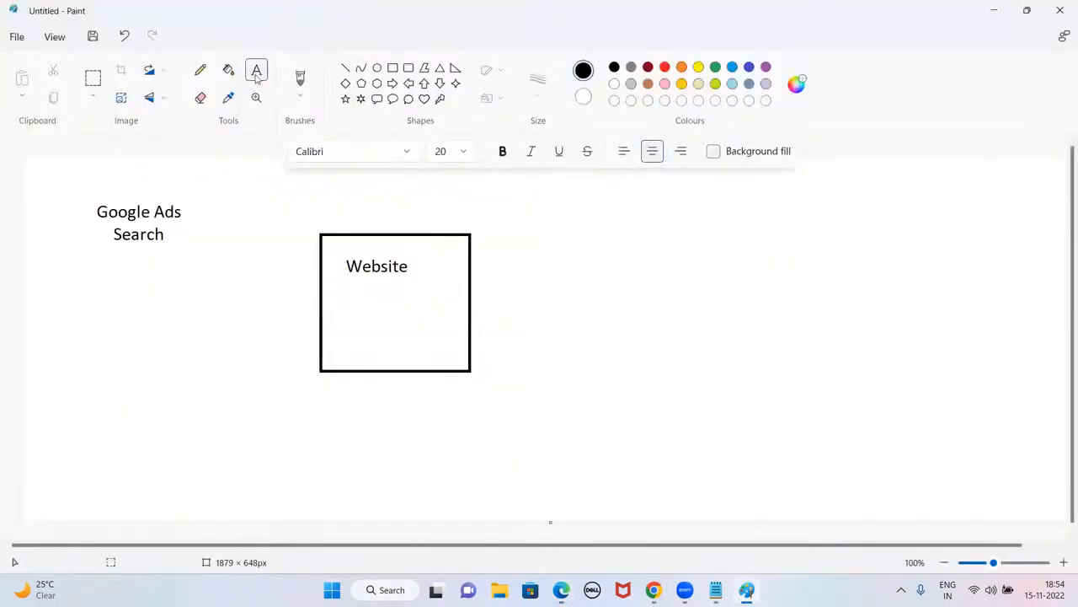
left_click_drag(226, 199, 421, 226)
type("CPC")
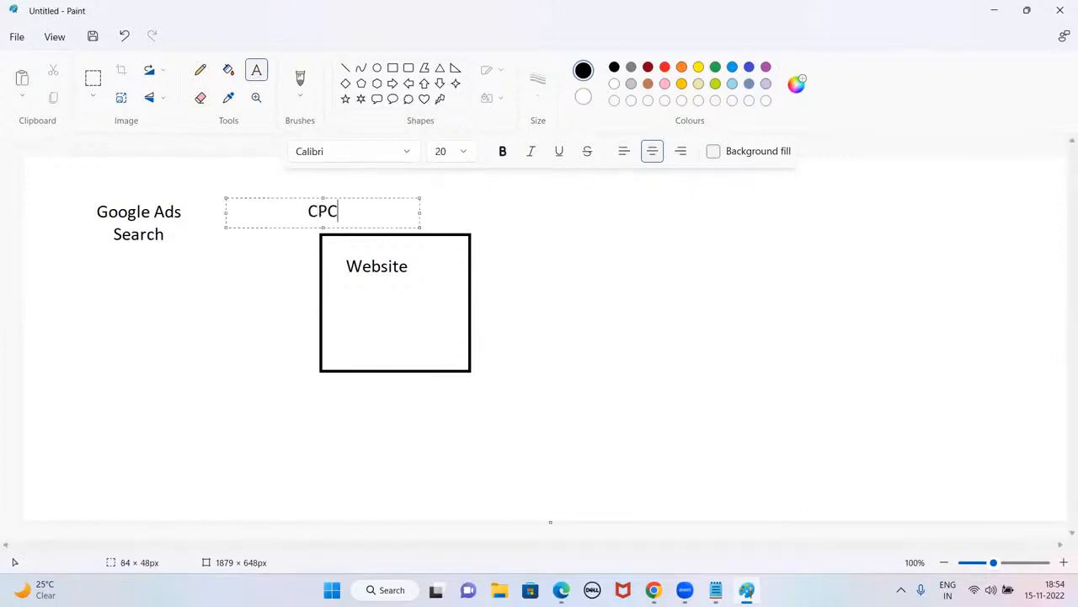
type(" = 6-")
key("BackSpace")
type("0-")
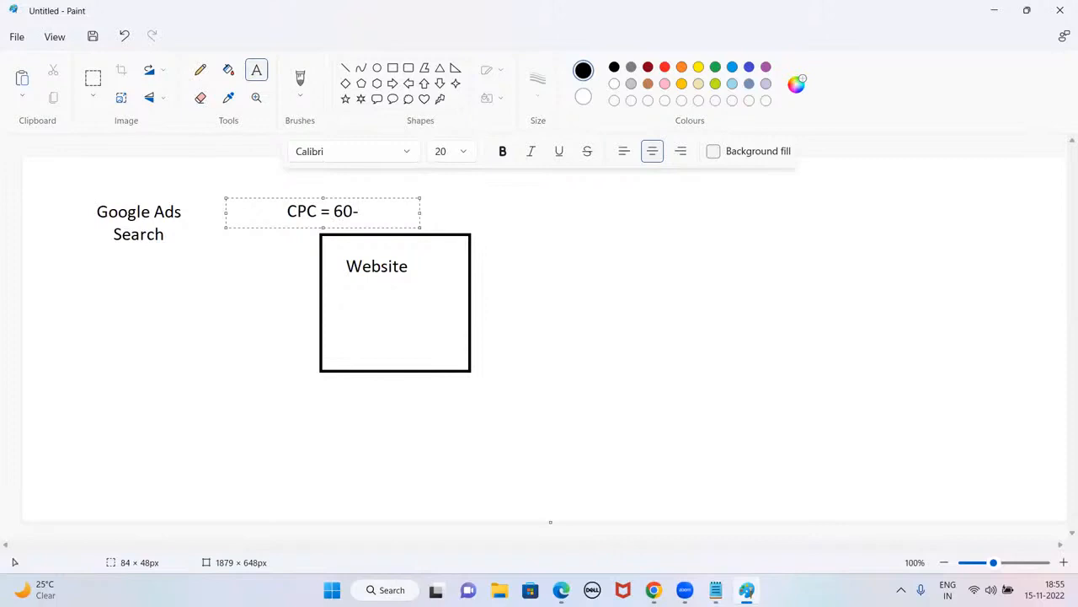
type("80")
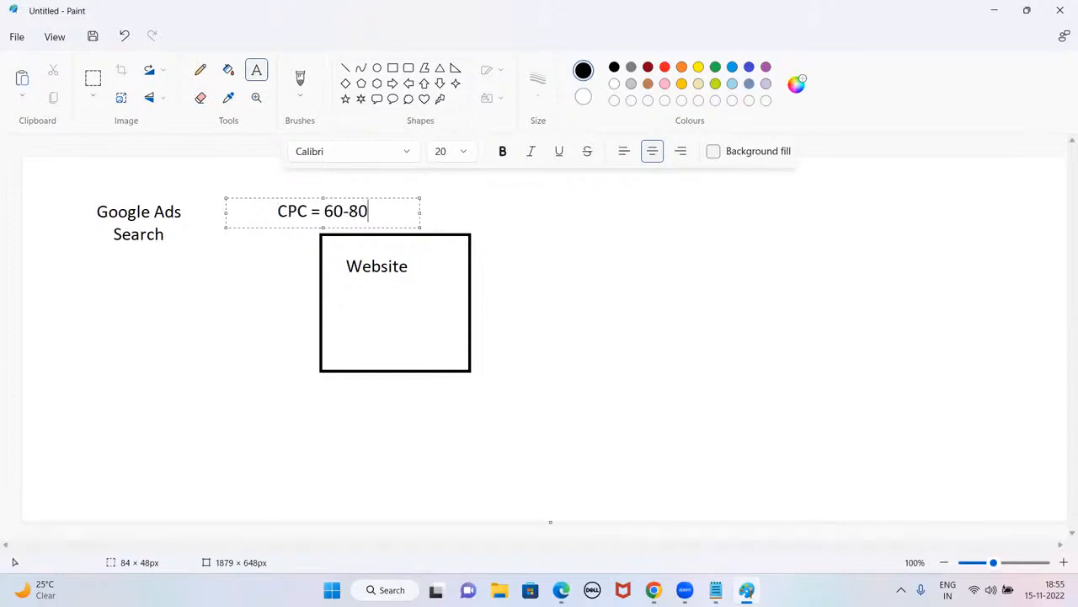
key("Return")
left_click(616, 272)
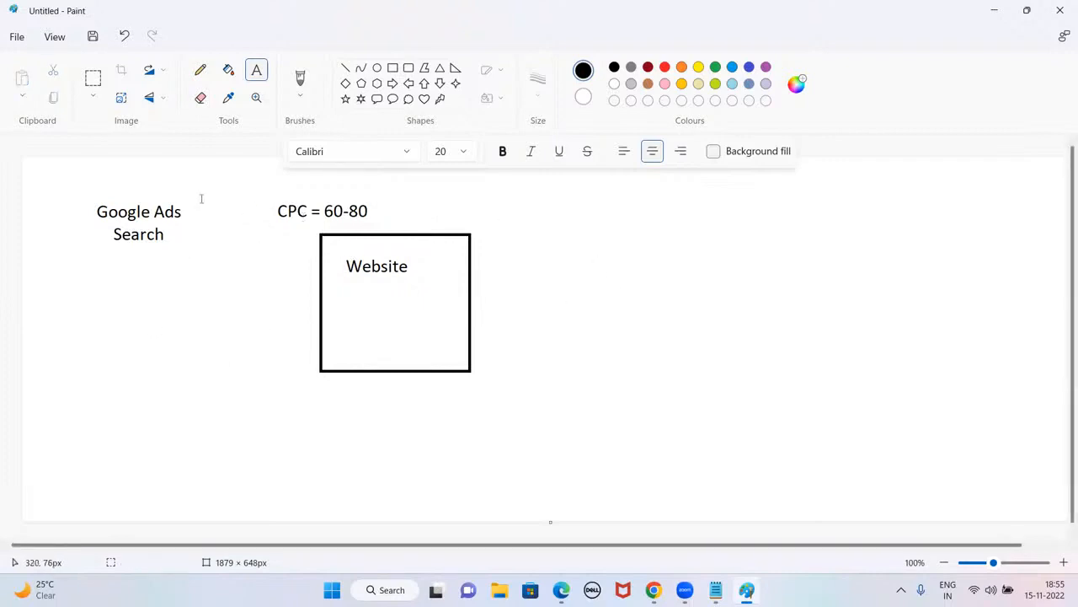
Add the number "1200" below the CPC text beside the Website box's upper-left corner, at font size 10
left_click_drag(187, 185, 271, 246)
left_click(232, 228)
type("1200")
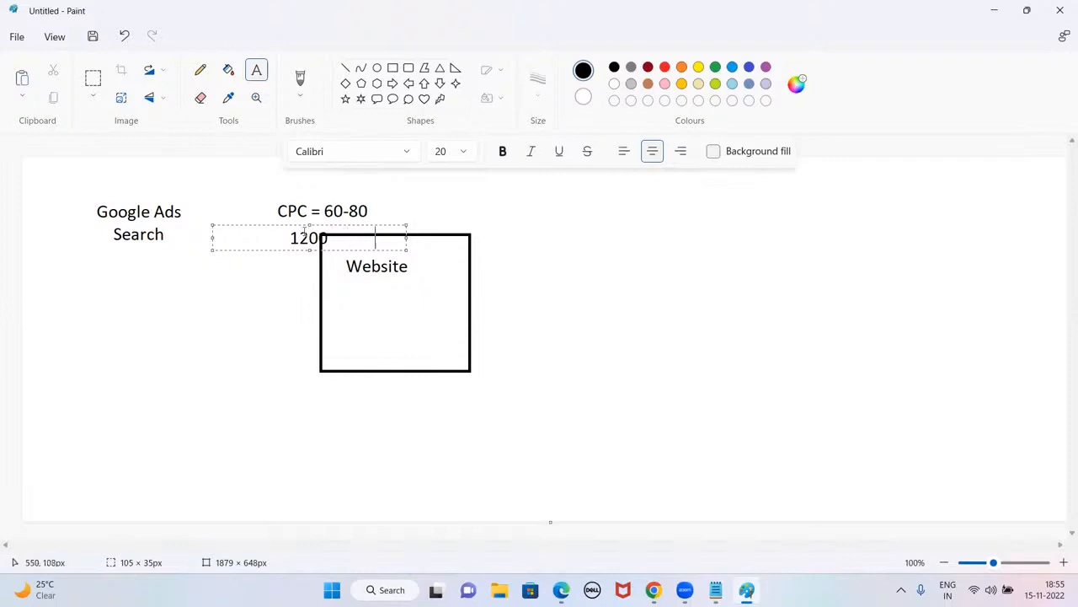
left_click(290, 238)
key("ctrl+a")
left_click(463, 151)
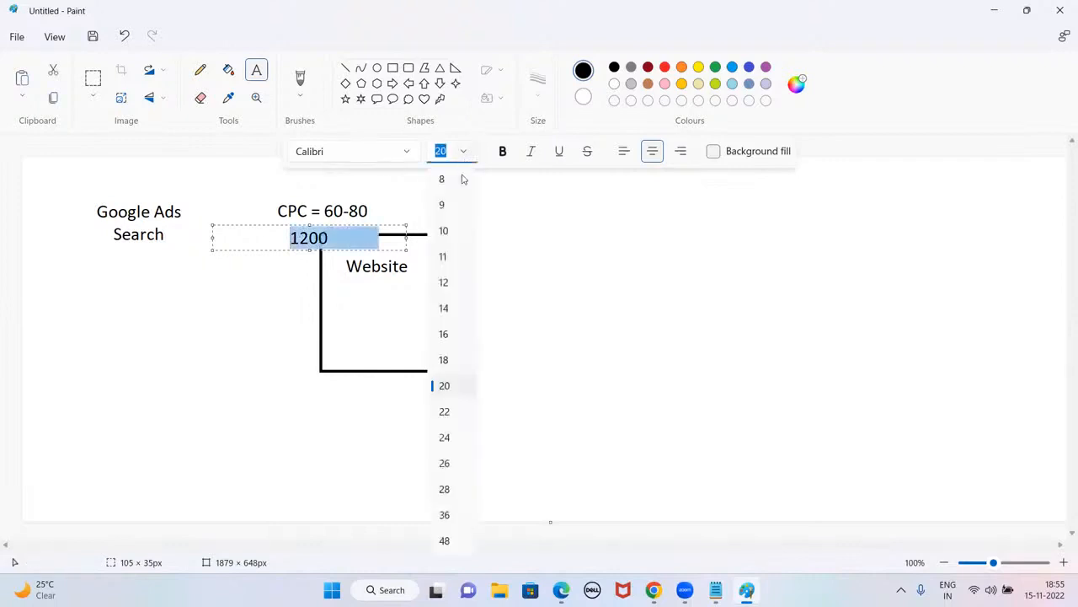
left_click(444, 231)
left_click(520, 231)
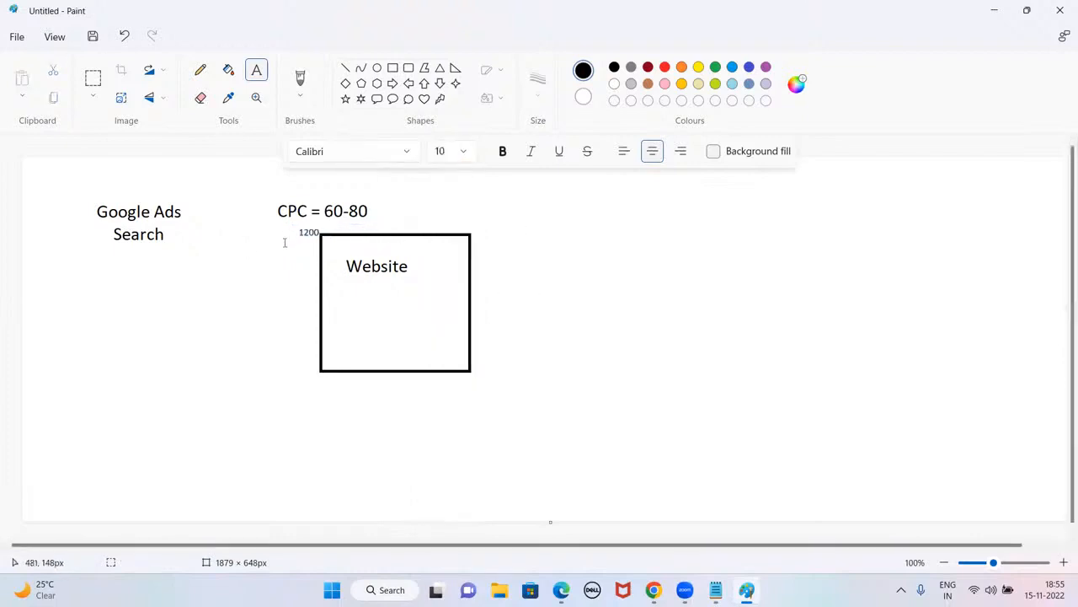
Sketch a freehand pencil arrow from the Google Ads Search label to the side of the Website box
left_click(200, 70)
mouse_move(171, 223)
left_mouse_down()
mouse_move(207, 223)
mouse_move(206, 296)
mouse_move(234, 313)
mouse_move(320, 315)
mouse_move(310, 308)
mouse_move(321, 313)
mouse_move(314, 327)
left_mouse_up()
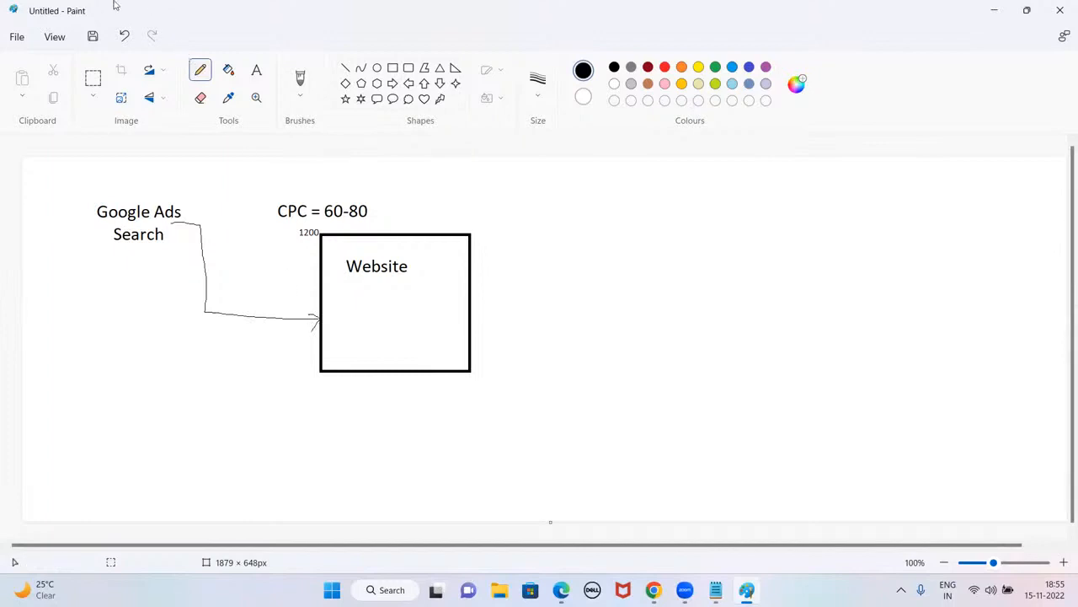
Add the calculation "1000 x 30 = 30,000" above the Website box, with "600" on a separate text line below it
left_click(257, 70)
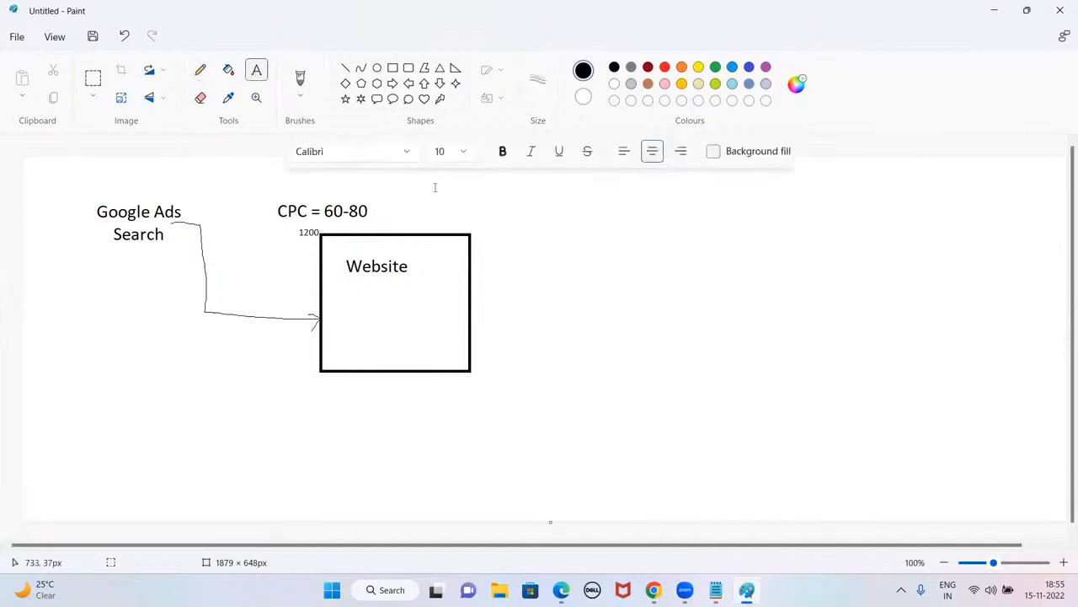
left_click_drag(404, 176, 552, 218)
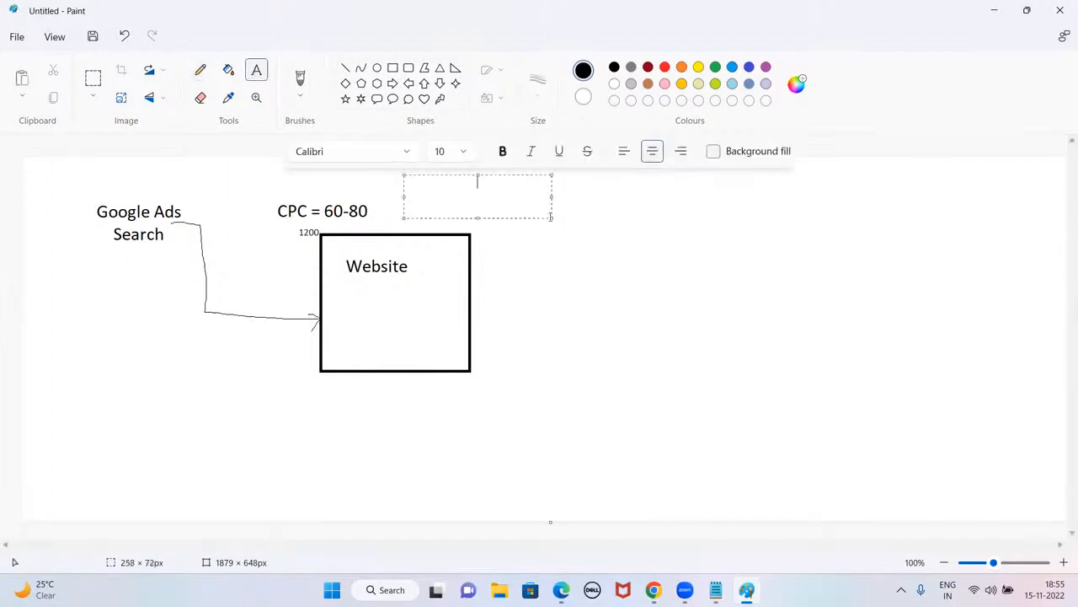
type("1000 x 30 = 30,000")
key("Return")
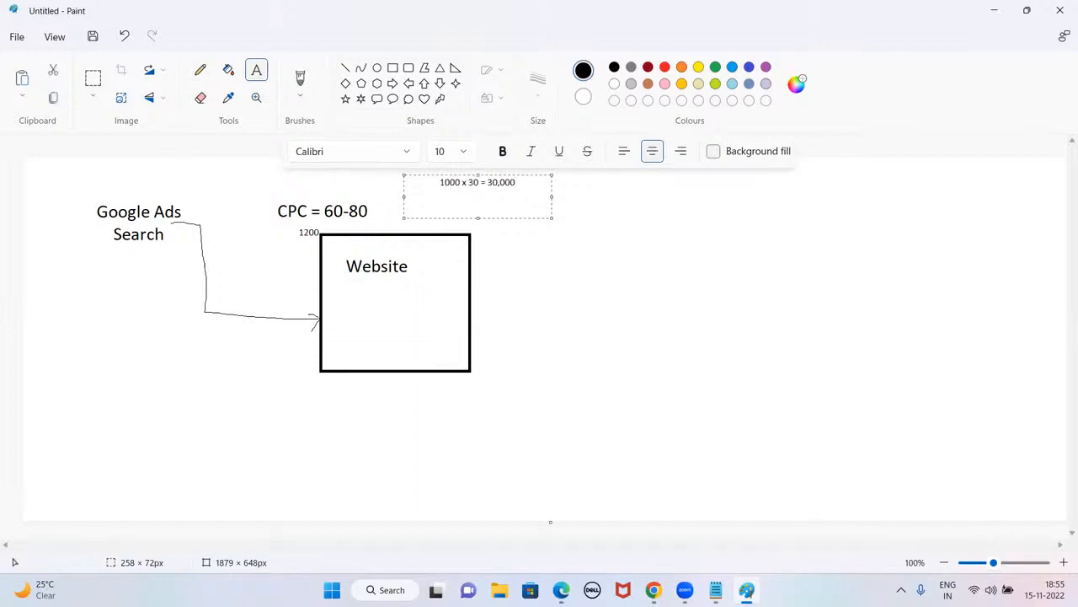
left_click(626, 207)
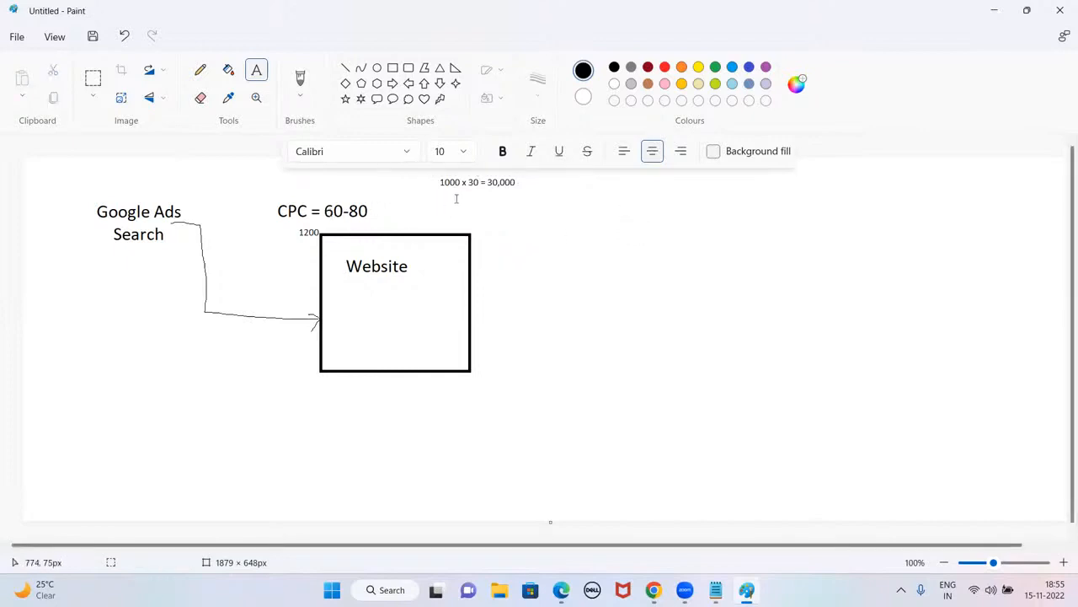
left_click_drag(437, 195, 542, 210)
type("600")
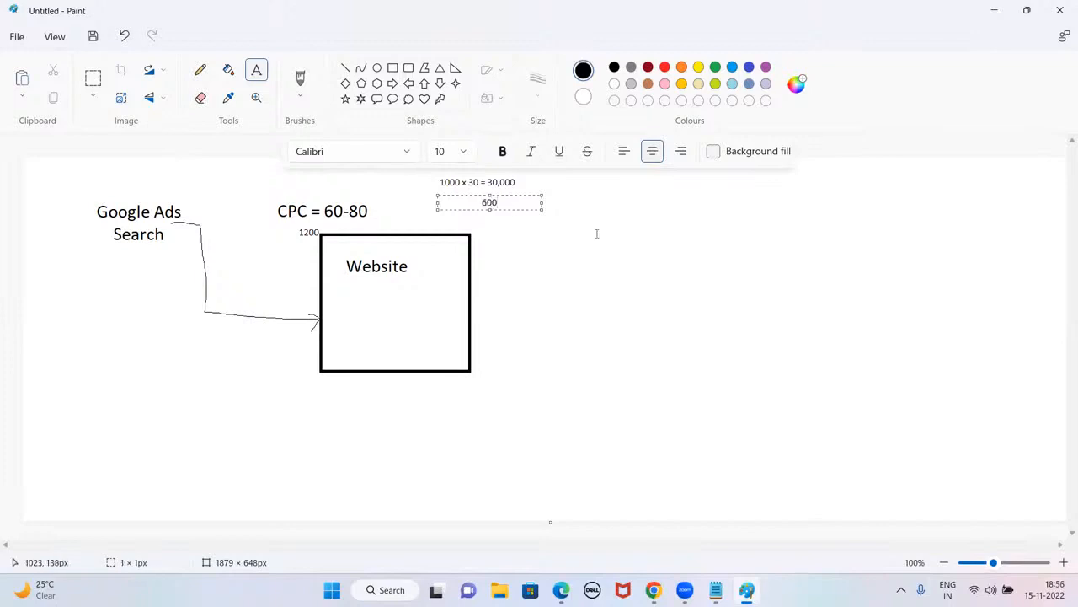
left_click(598, 233)
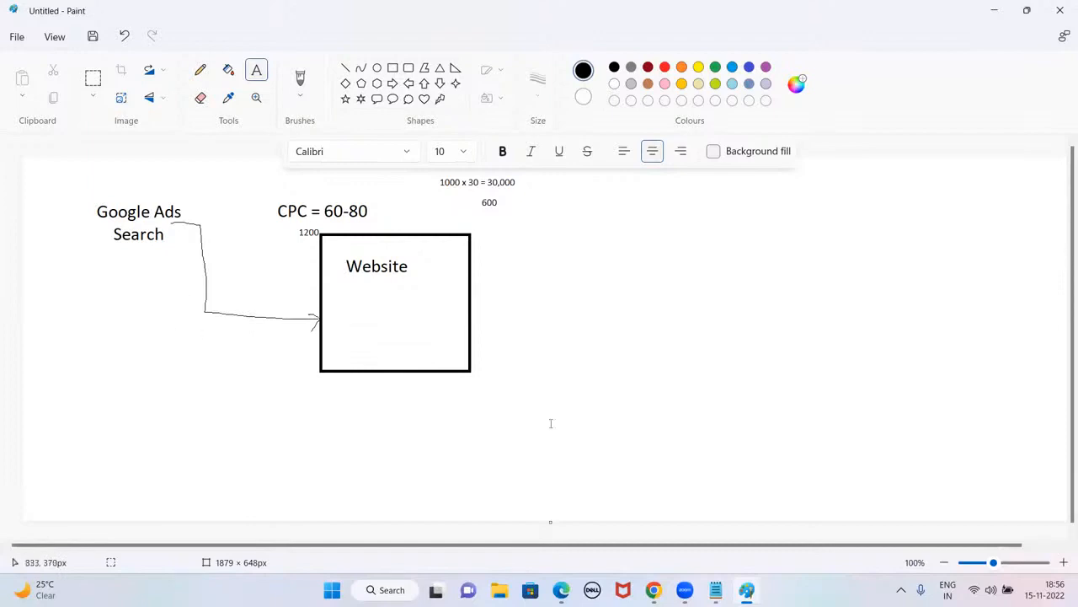
Look at the Google wedding photographer ads again and return to the Paint diagram
key("alt+Tab")
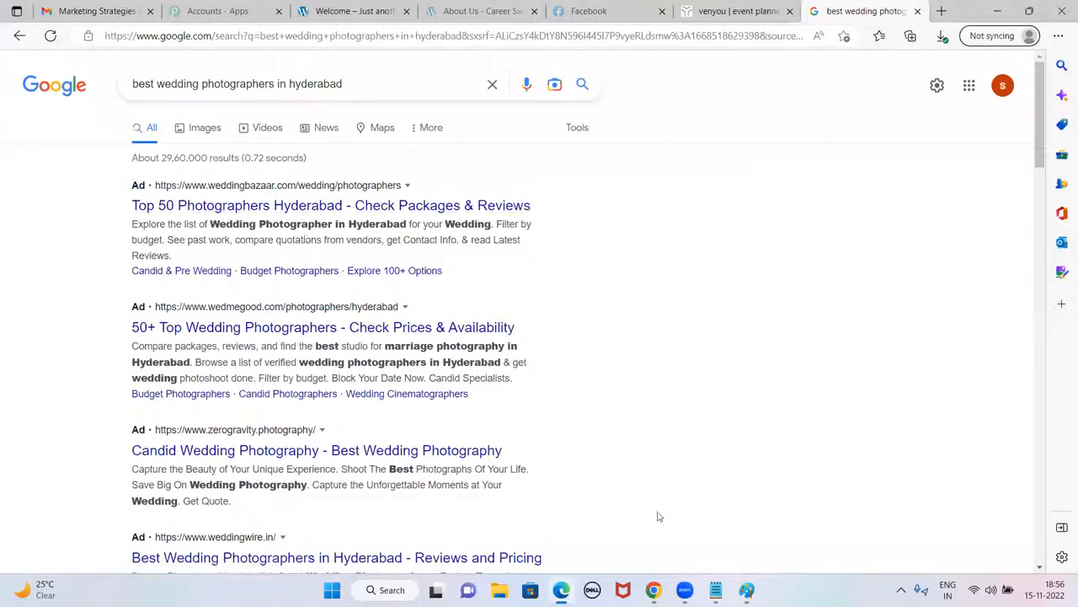
mouse_move(684, 590)
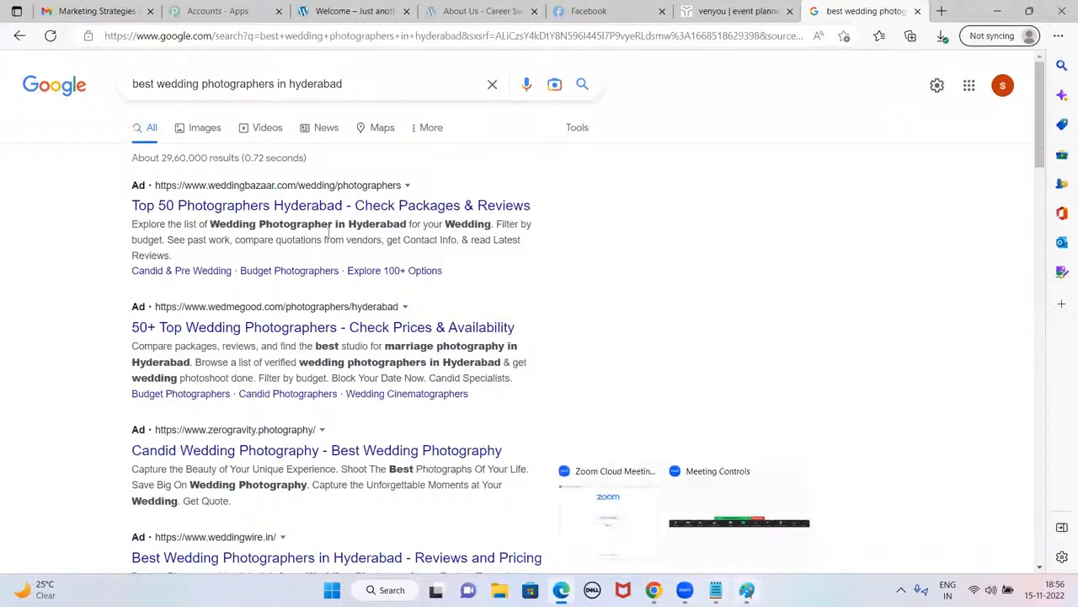
left_click(747, 590)
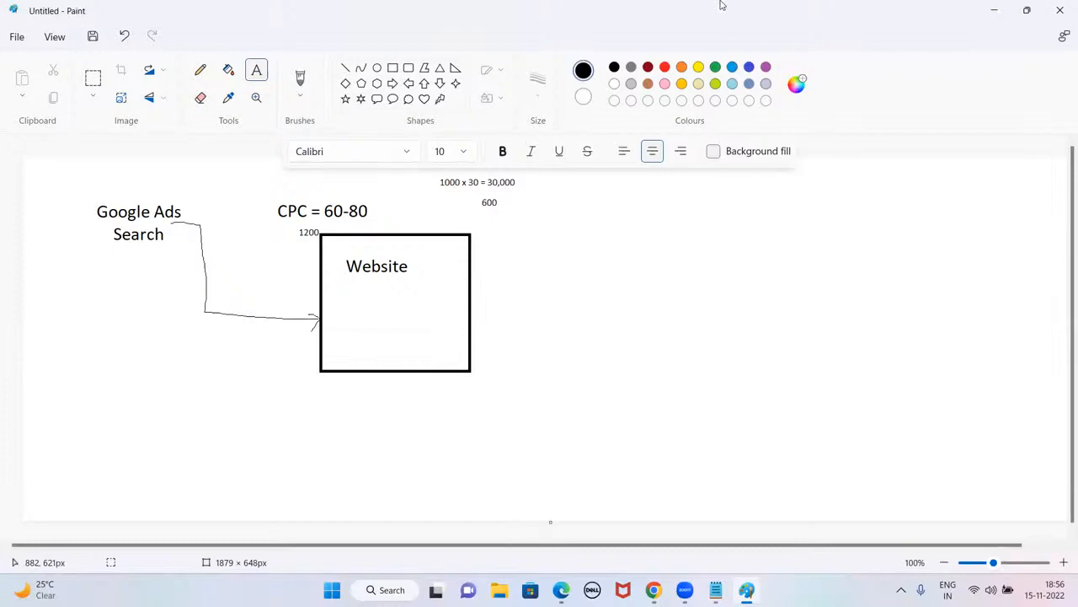
Look through the VenYou Events home page in the browser, from the banner and event categories to the contact footer
key("alt+Tab")
scroll(613, 387, "down", 10)
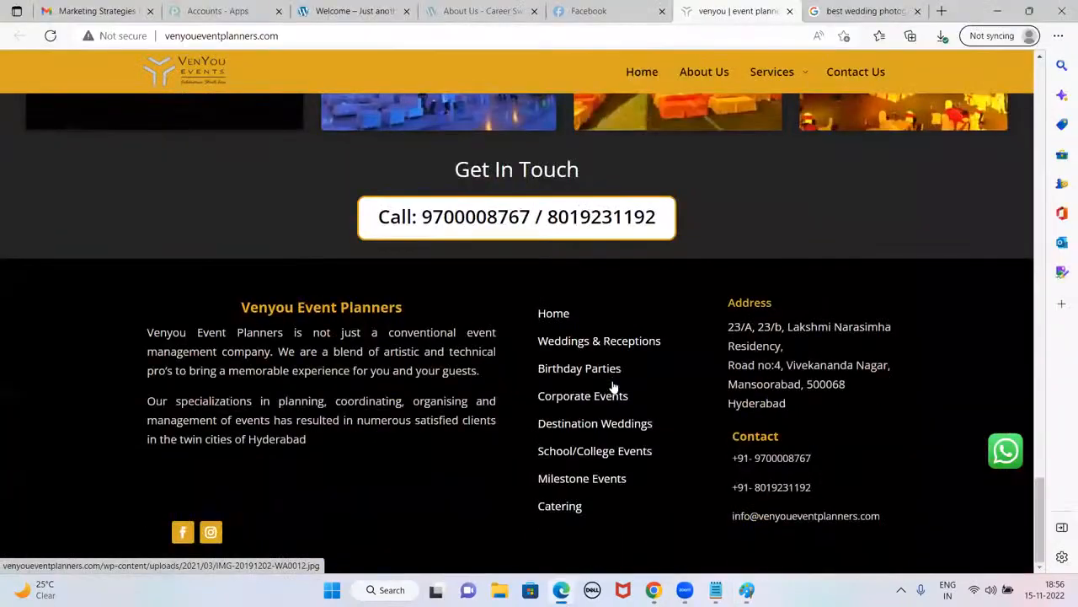
scroll(614, 386, "up", 15)
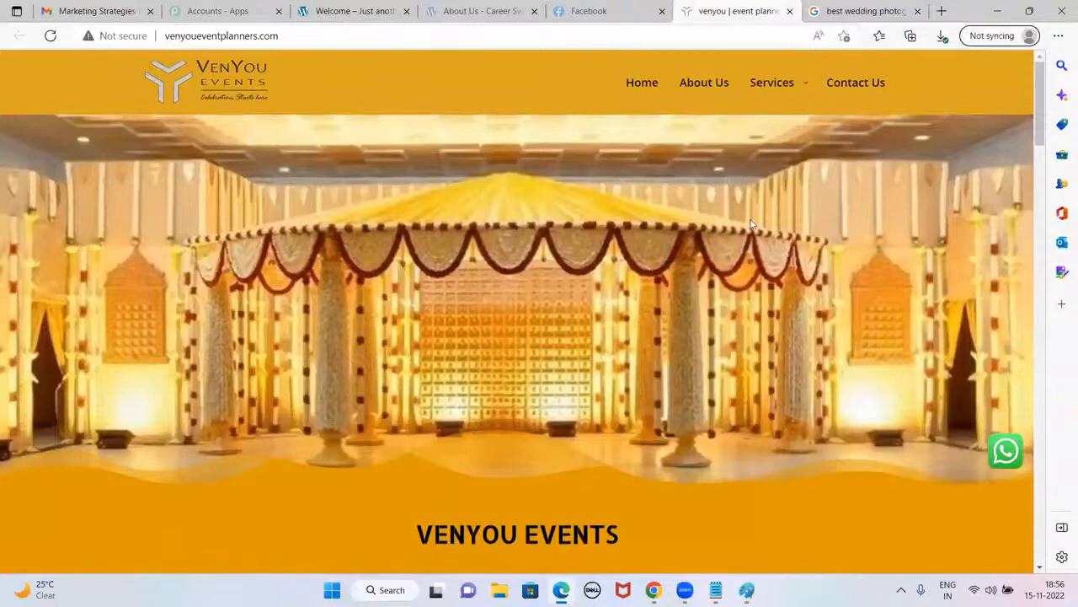
scroll(553, 269, "down", 6)
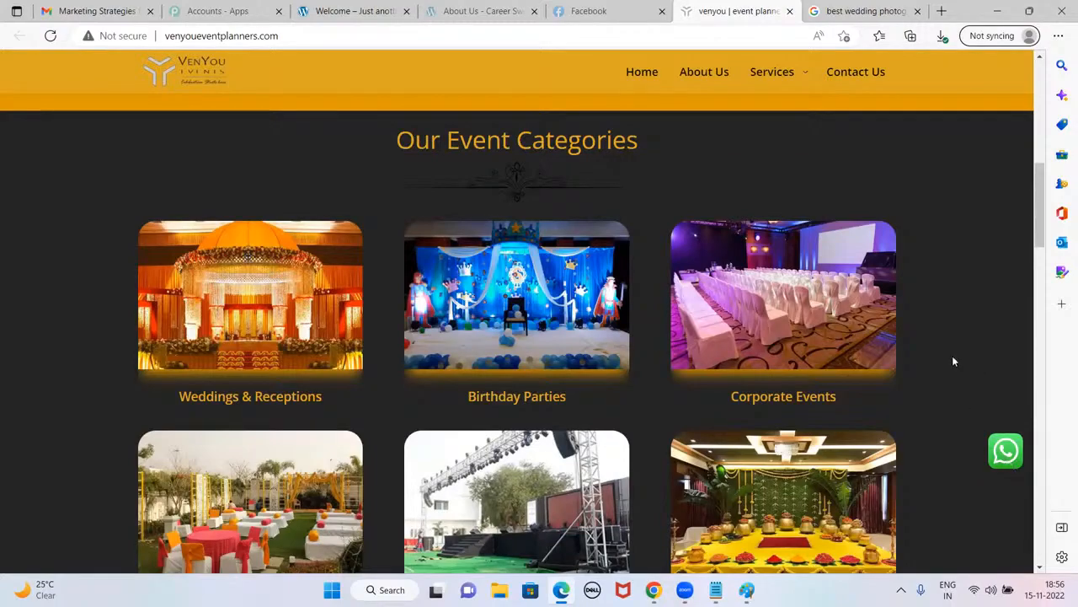
scroll(952, 356, "down", 15)
scroll(954, 361, "down", 1)
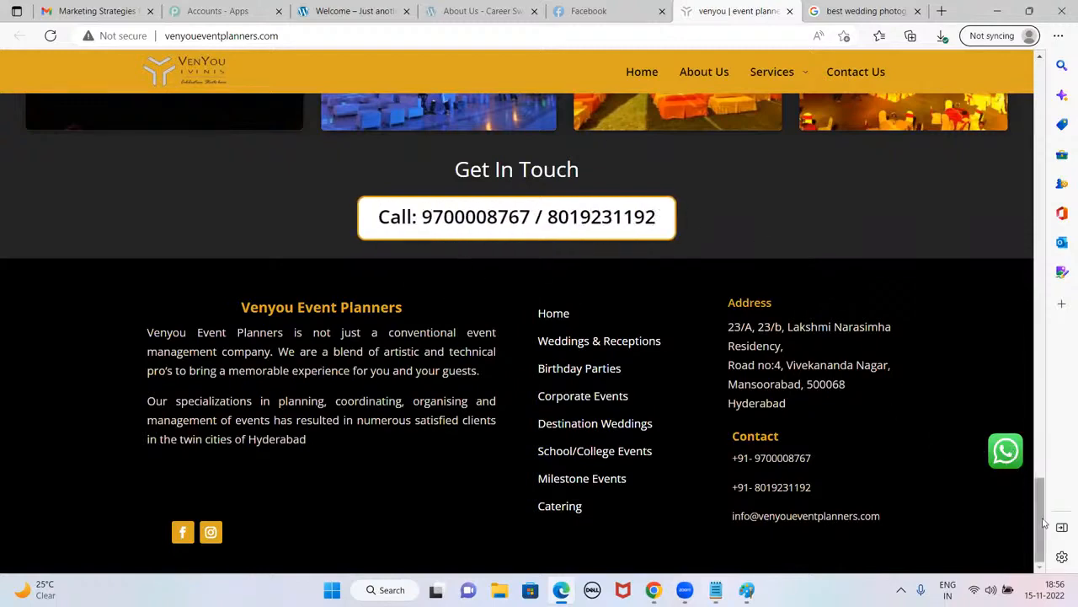
scroll(1028, 461, "up", 3)
scroll(1025, 457, "up", 15)
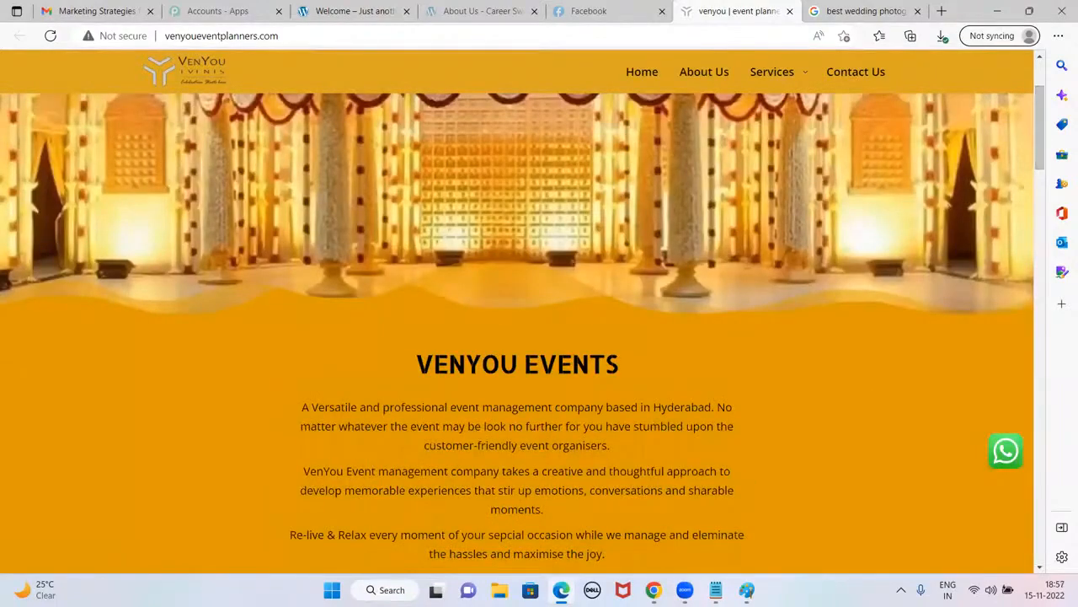
In Paint, draw a tall rectangle about 61 × 159 px inside the Website box and a freehand pencil line leading out from it
left_click(746, 590)
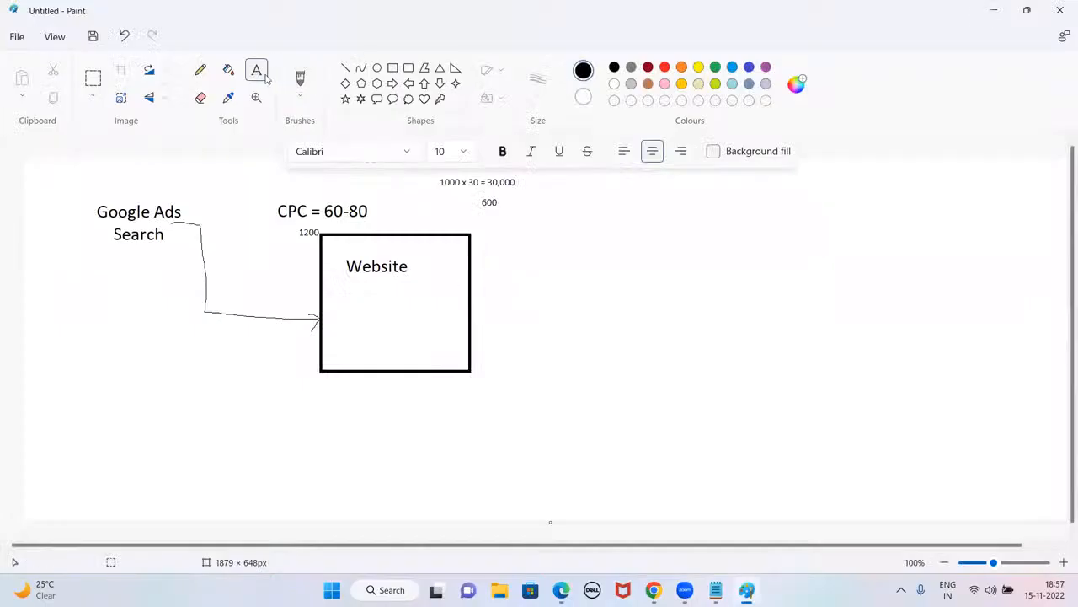
left_click(393, 69)
left_click_drag(421, 259, 457, 349)
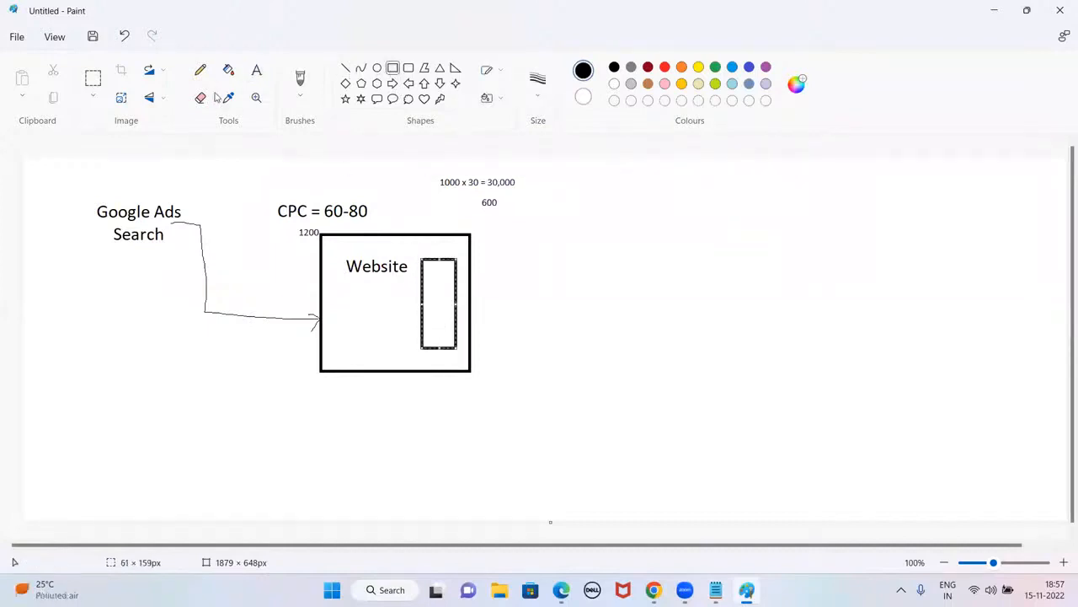
left_click(200, 70)
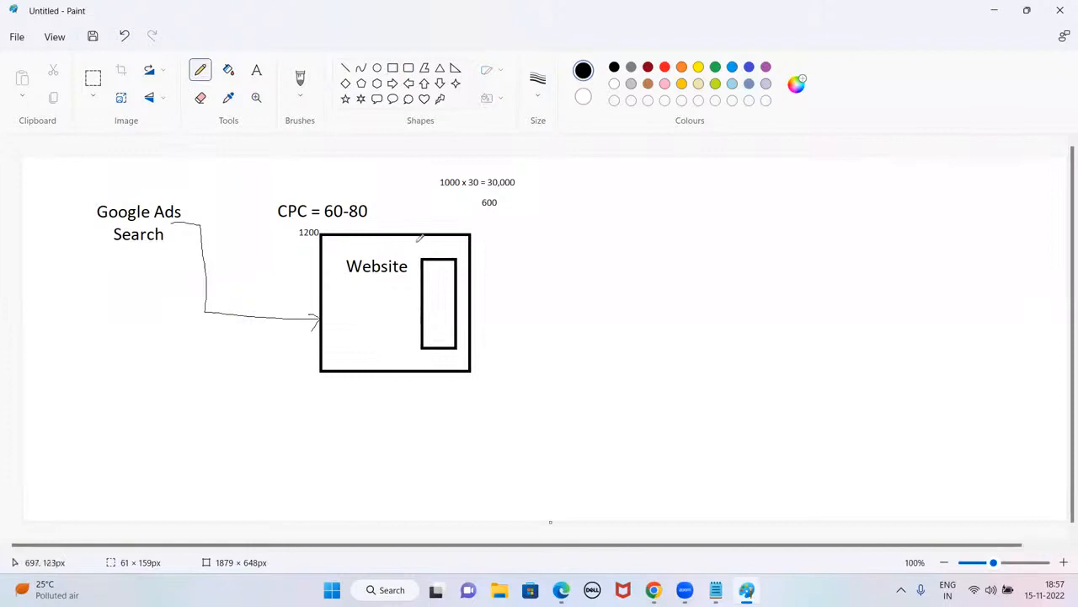
mouse_move(455, 300)
left_mouse_down()
mouse_move(518, 302)
mouse_move(543, 223)
mouse_move(562, 214)
mouse_move(653, 205)
left_mouse_up()
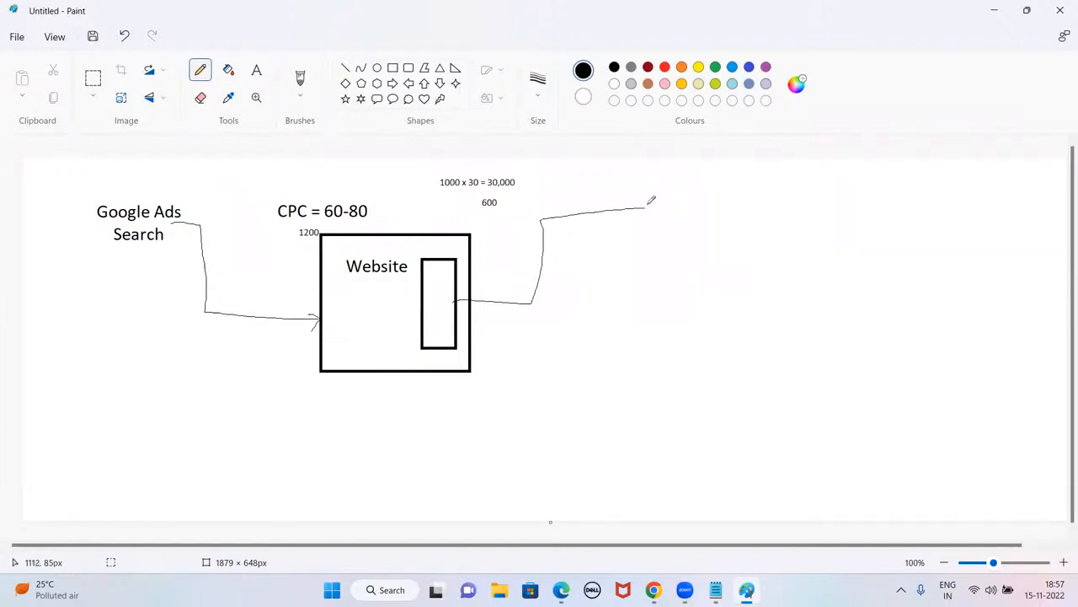
Add the number "60" at the far end of the line leading out of the Website box
left_click(260, 77)
left_click_drag(649, 191, 731, 222)
type("60")
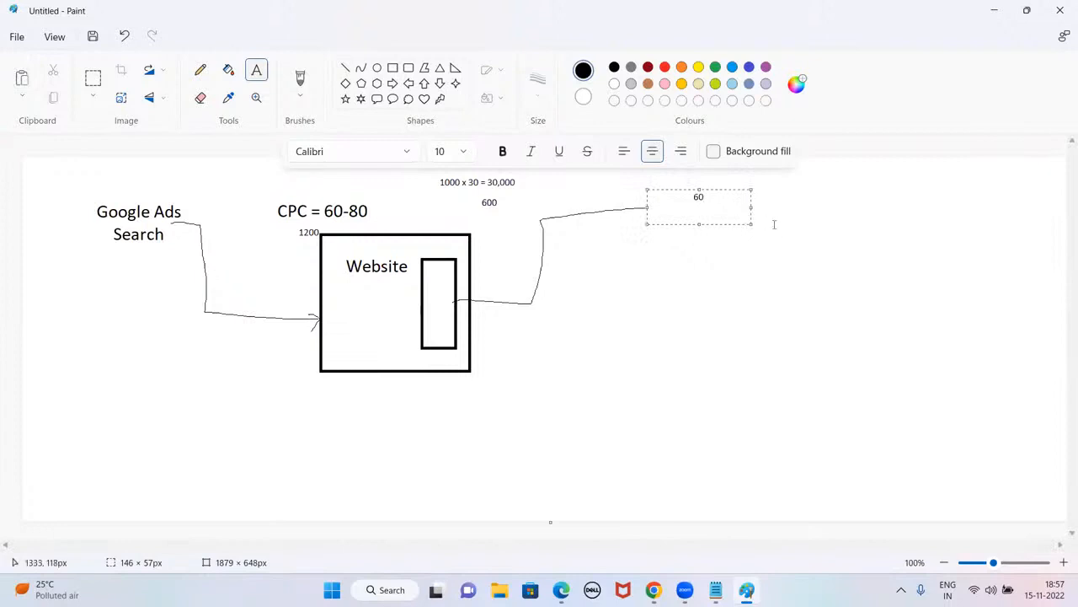
left_click(781, 224)
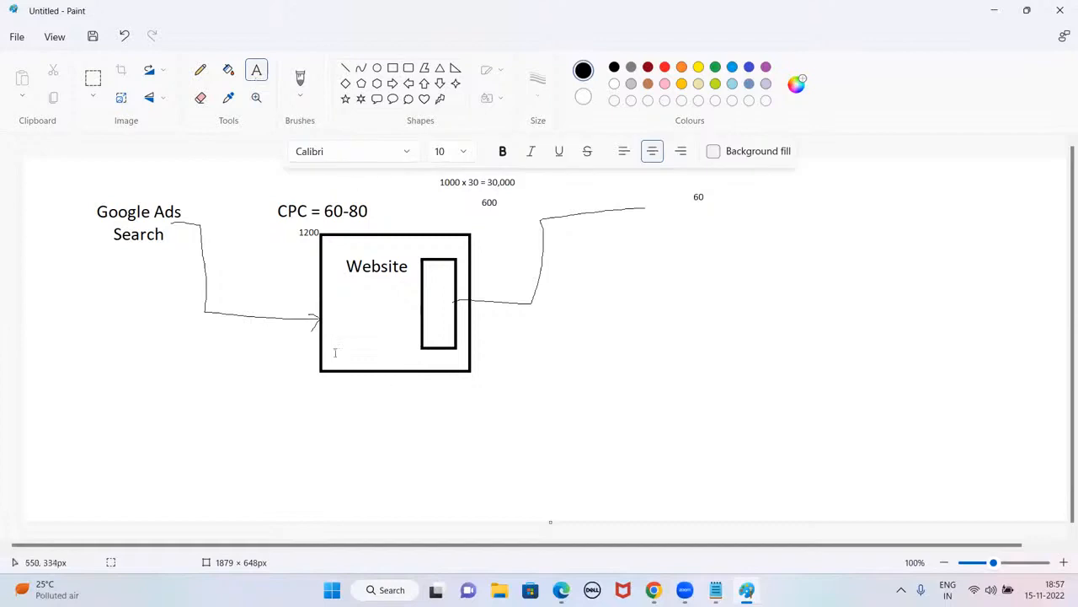
Add the text "FB pixels" and "Google Re-marketing" on two lines inside the lower part of the Website box
left_click_drag(410, 367, 411, 369)
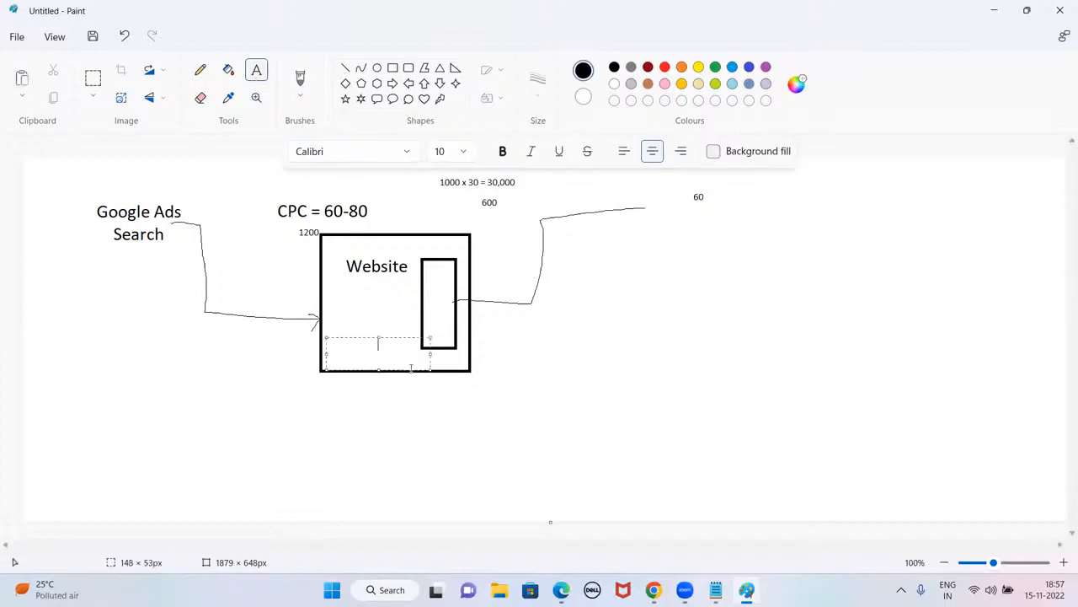
type("FB pixels")
key("Return")
type("Google Re")
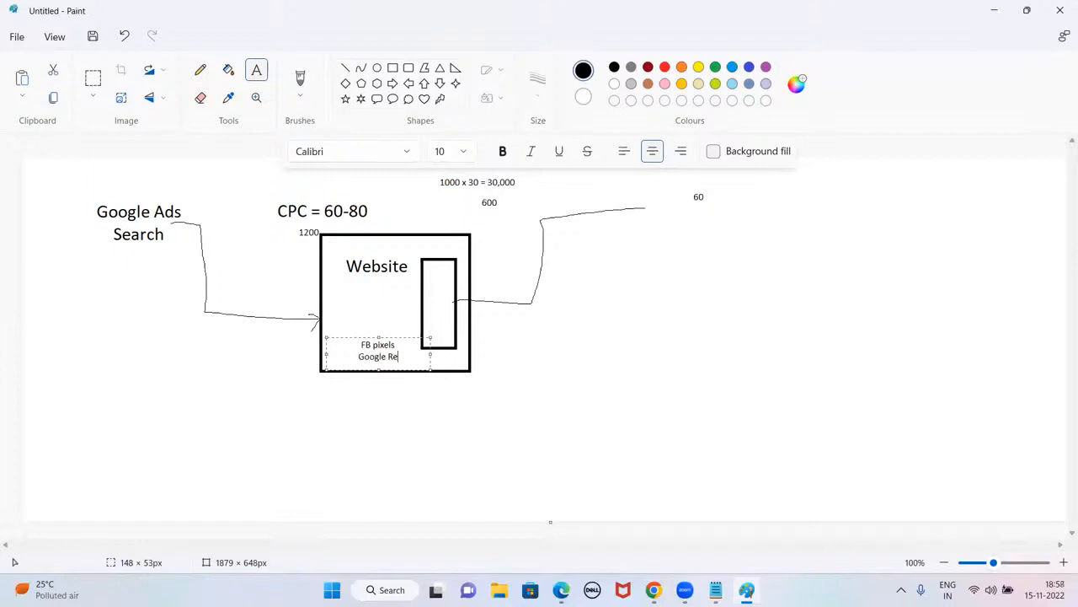
type("-marketing")
left_click(165, 315)
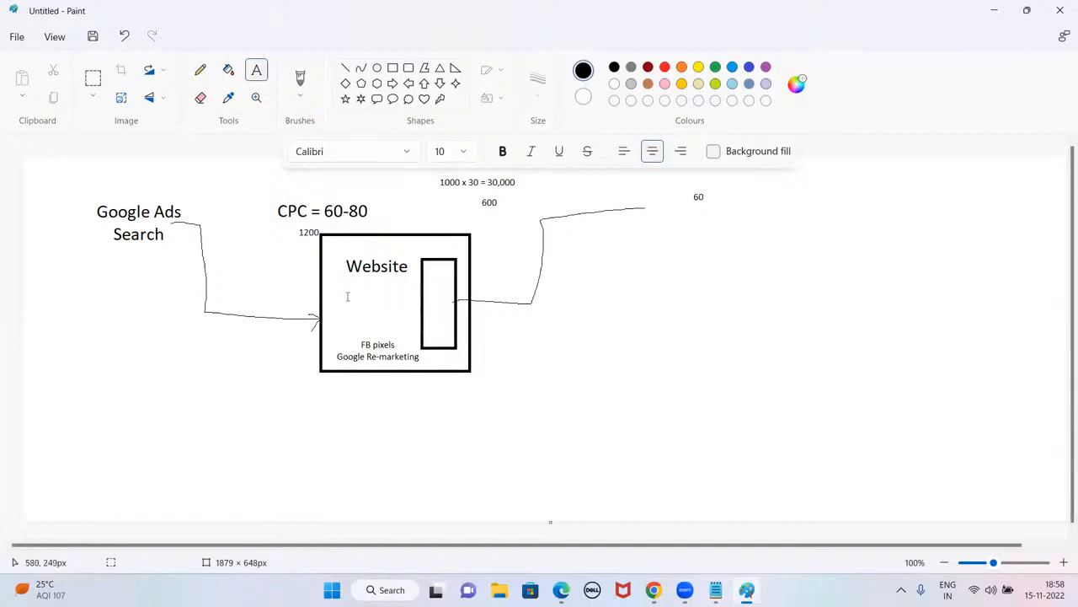
Look at the Facebook feed with its sponsored ads and the VenYou Events home page, and return to the Paint diagram
scroll(347, 297, "down", 1)
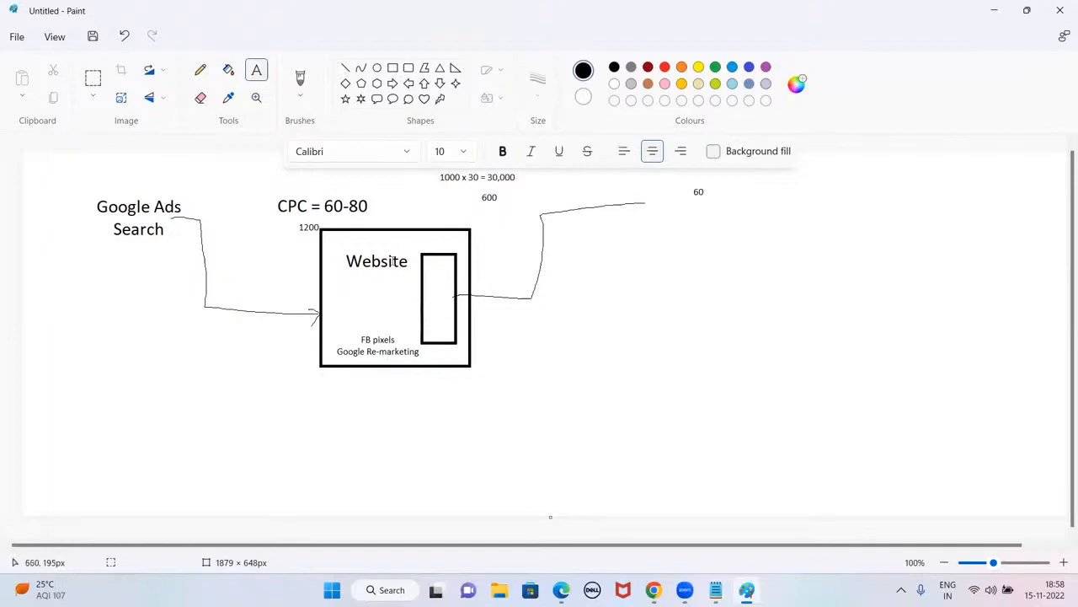
key("alt+Tab")
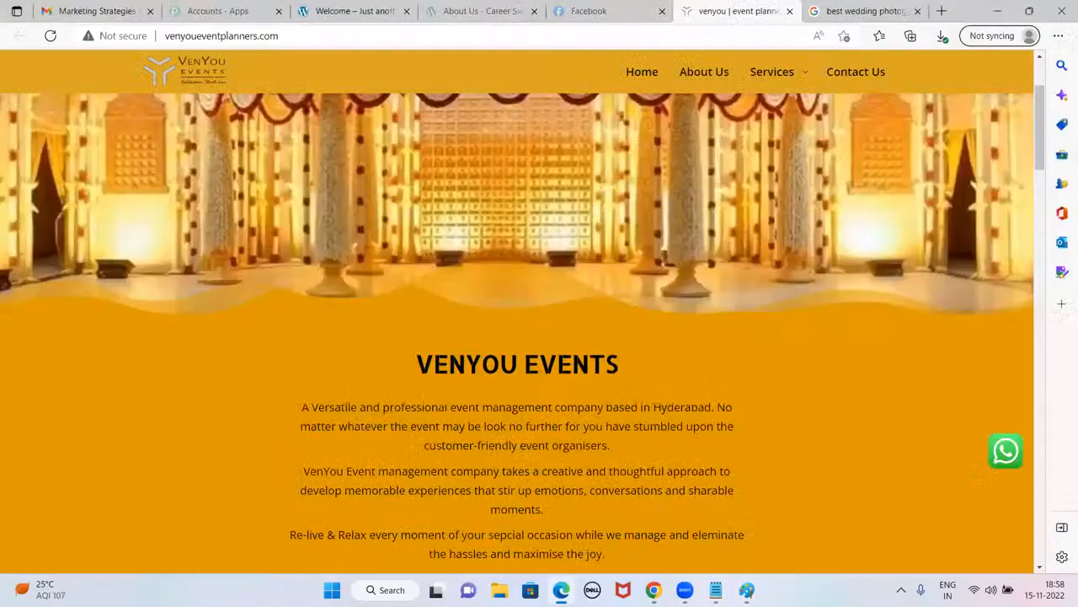
key("ctrl+shift+Tab")
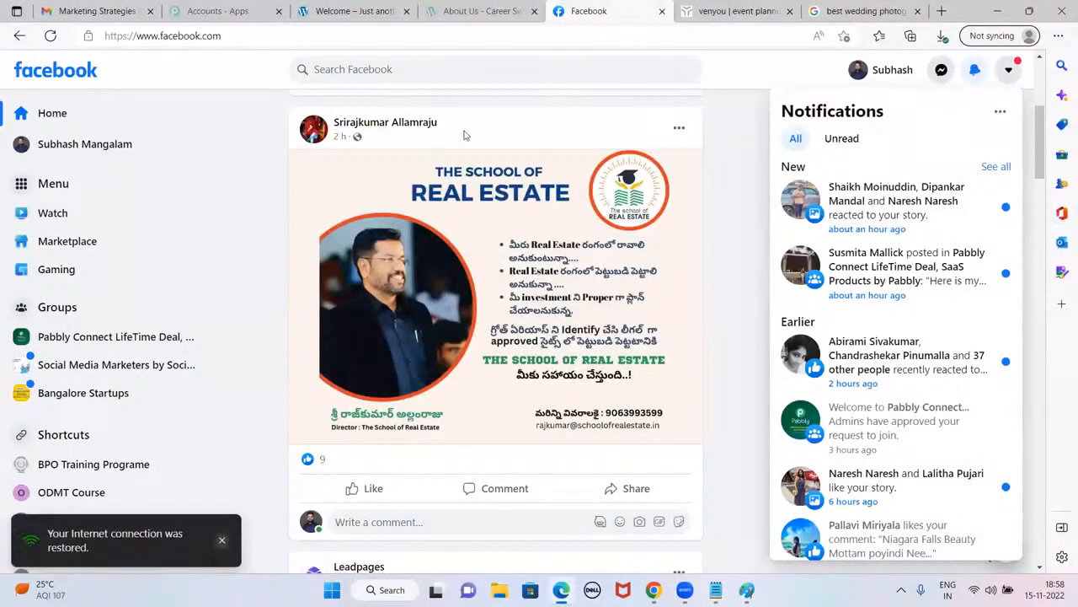
left_click(732, 224)
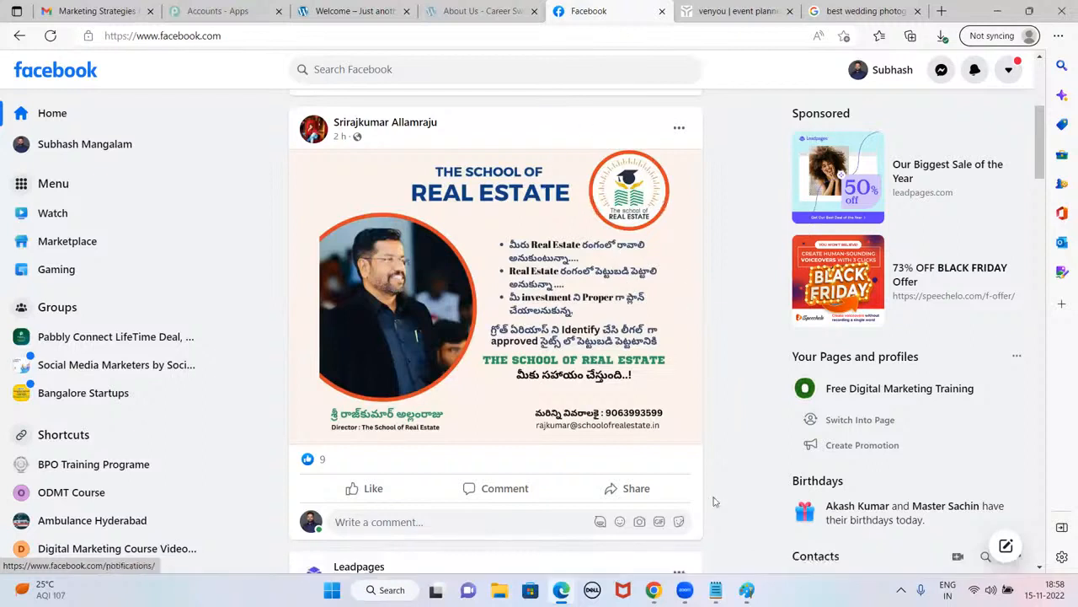
key("alt+Tab")
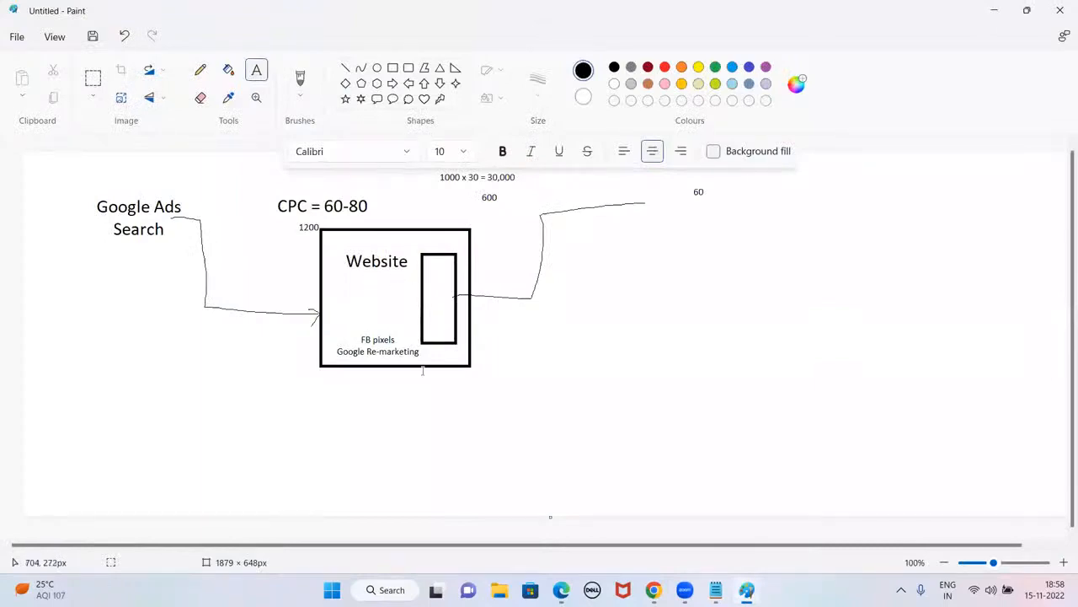
left_click(995, 17)
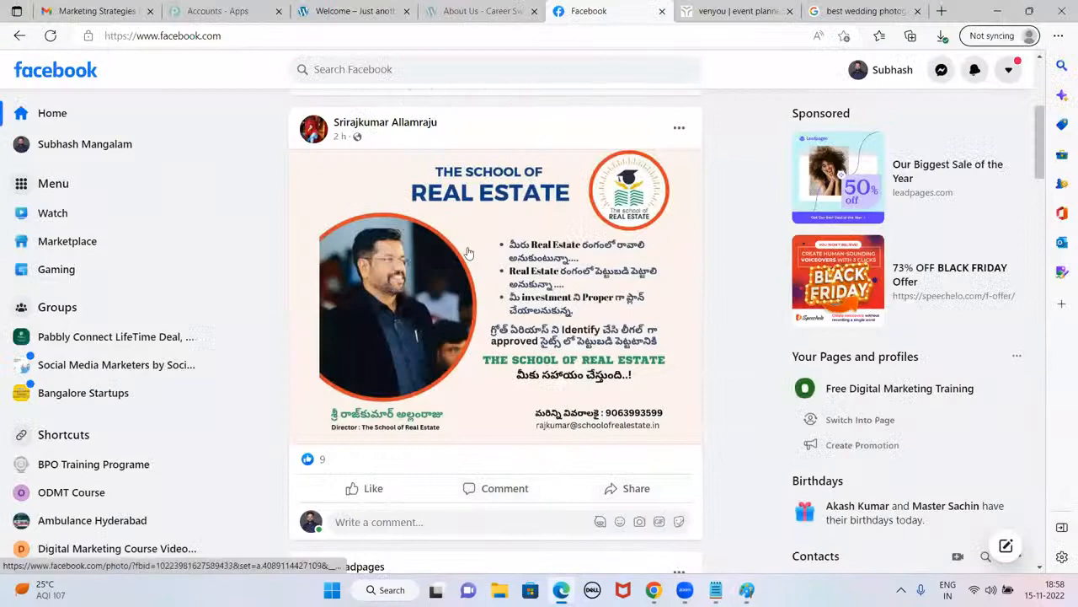
left_click(716, 10)
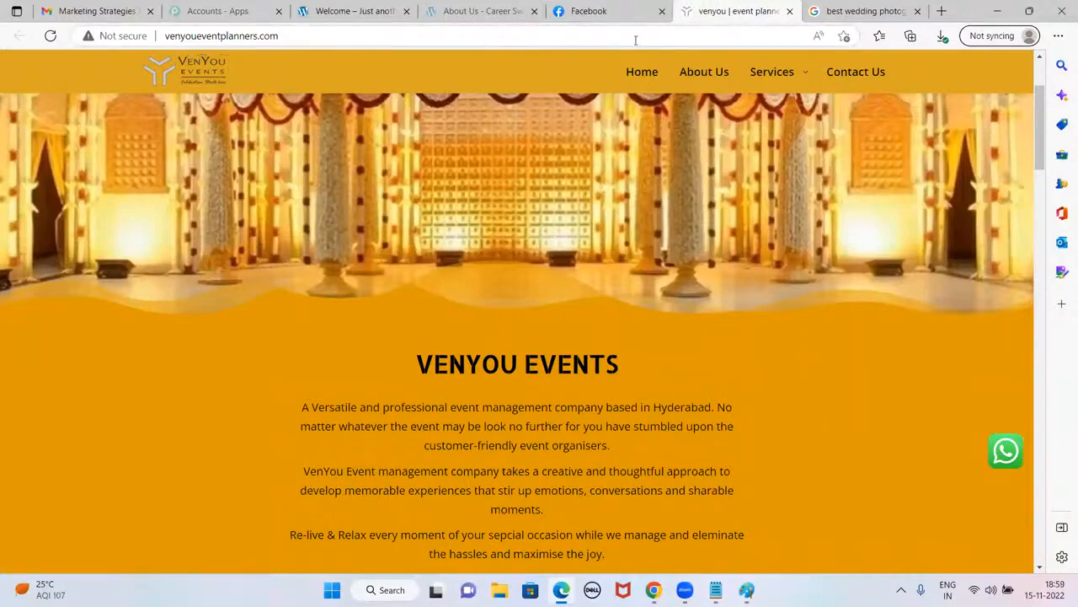
scroll(479, 336, "down", 6)
scroll(478, 336, "up", 7)
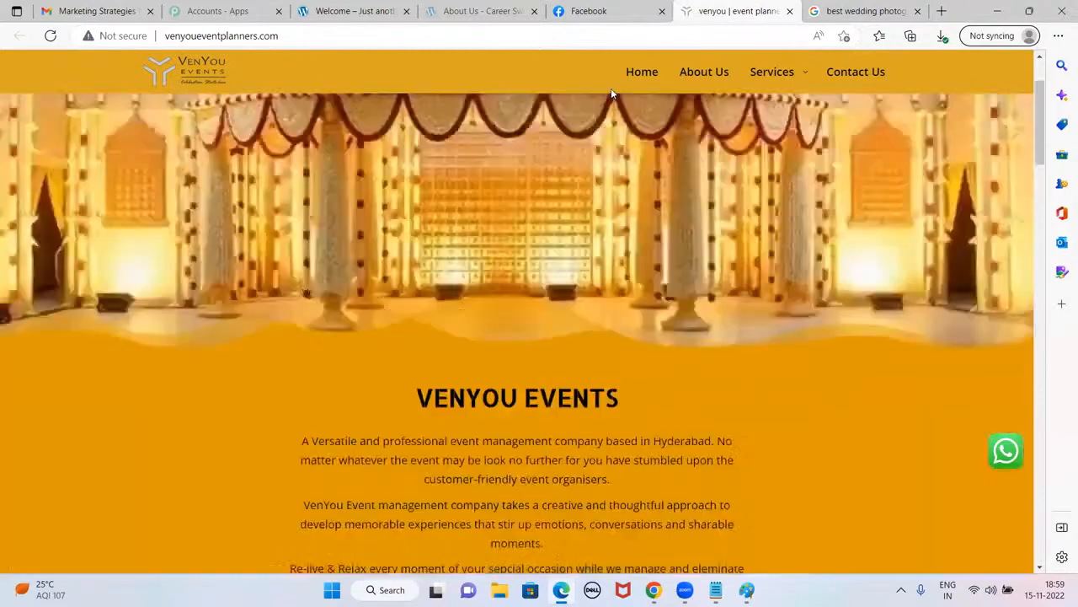
left_click(590, 10)
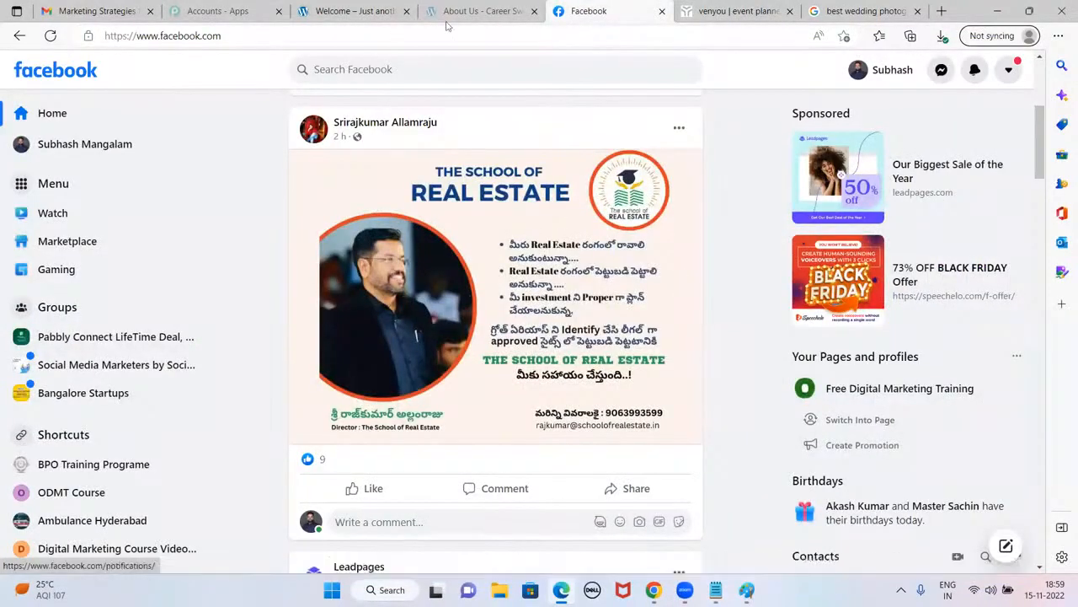
key("alt+Tab")
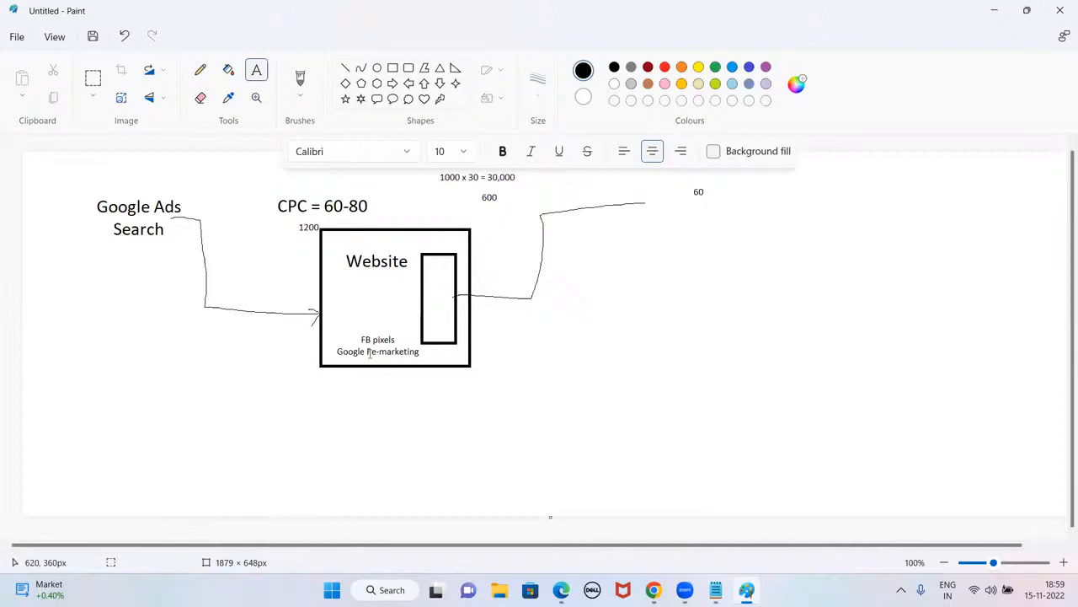
Add the text "7 Instances" beside the number 60 in the diagram
left_click(800, 196)
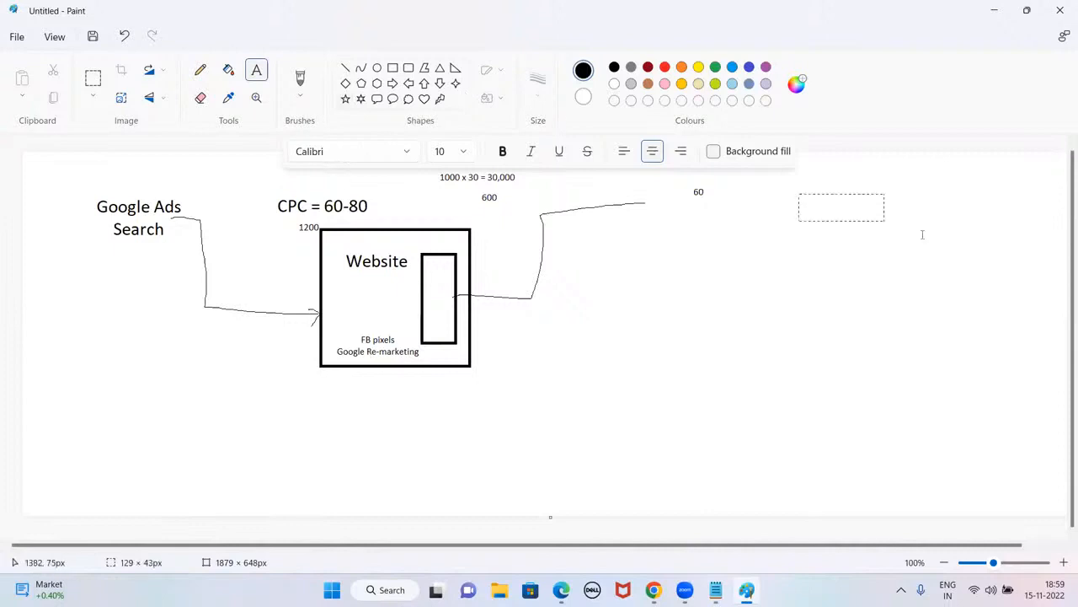
left_click_drag(923, 234, 932, 239)
type("7 Ins")
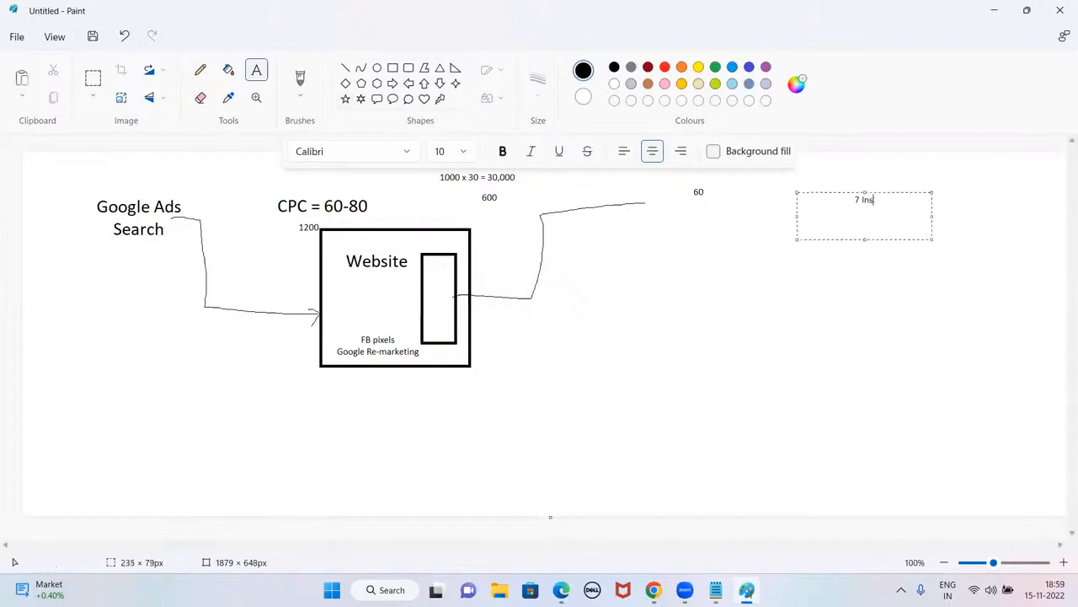
type("tances")
left_click(754, 261)
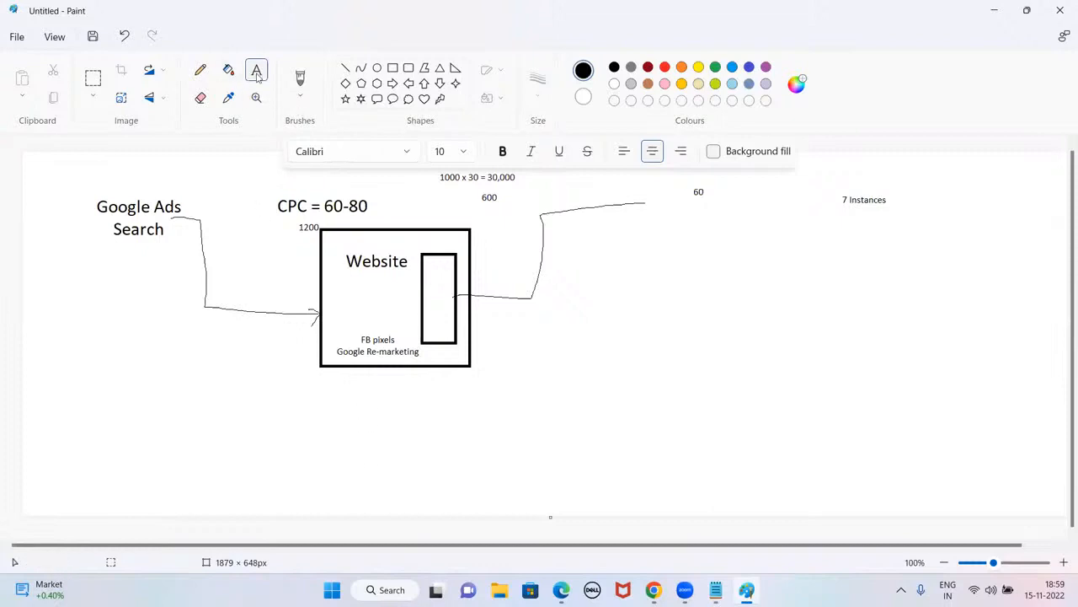
Add a text list below the Google Ads arrow reading "Fb Campaign :", "Video", "Website visit", "Lead" and "Conversion" on separate lines
left_click_drag(46, 386, 211, 449)
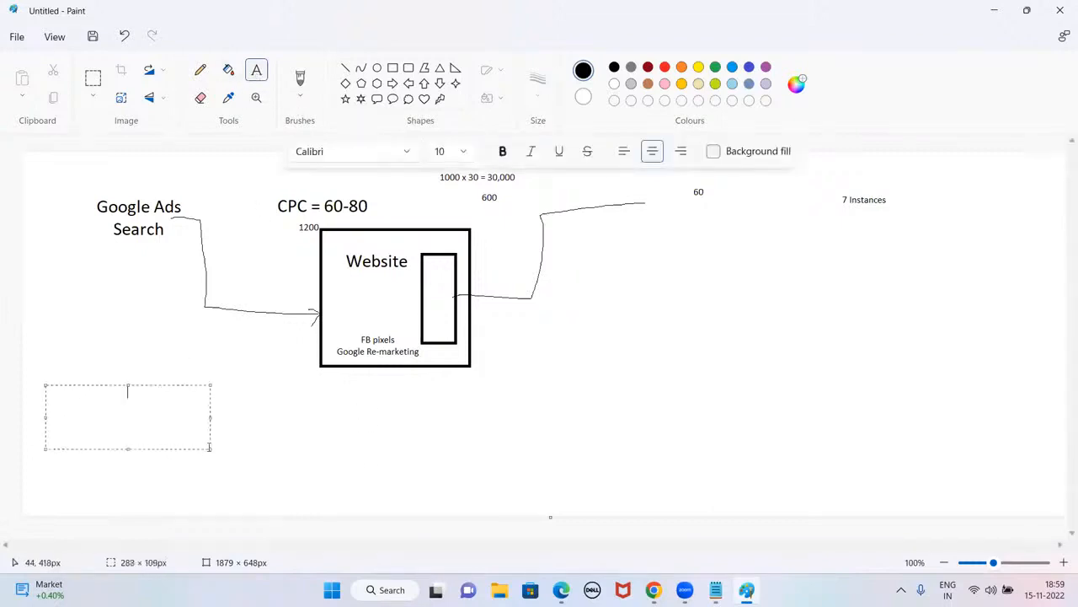
type("Fb Campaign :")
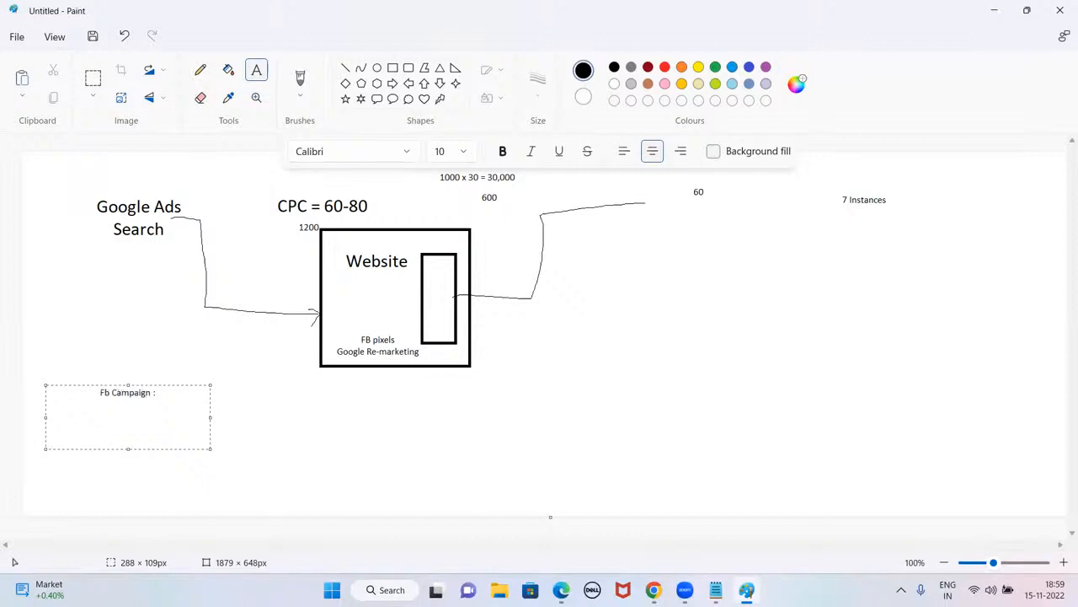
key("Return")
type("Video ")
type("Website visit")
key("Return")
type("Lead")
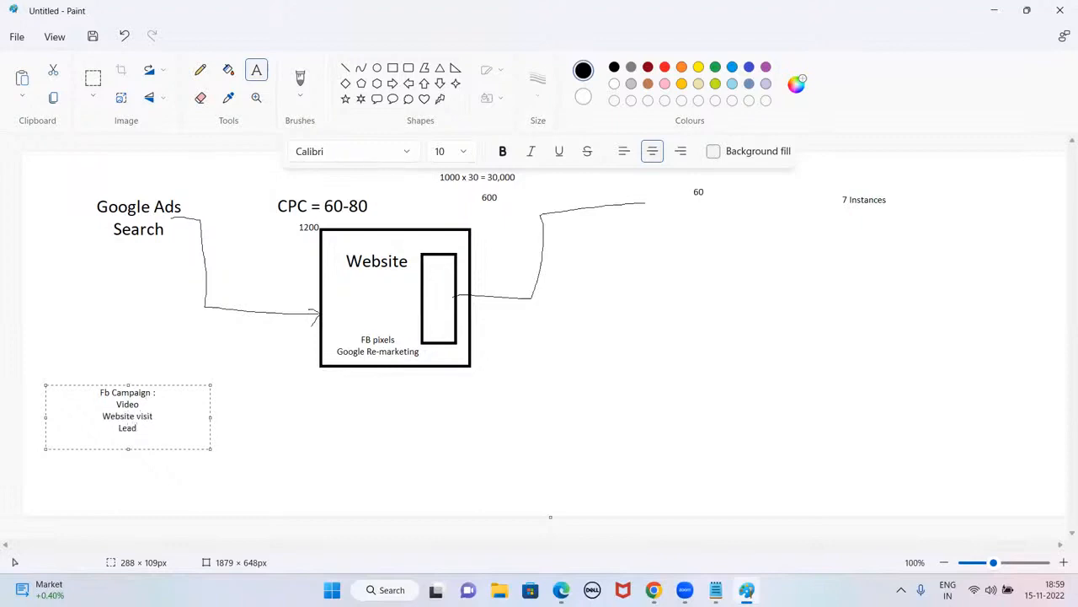
key("Return")
type("Conversion")
left_click(289, 436)
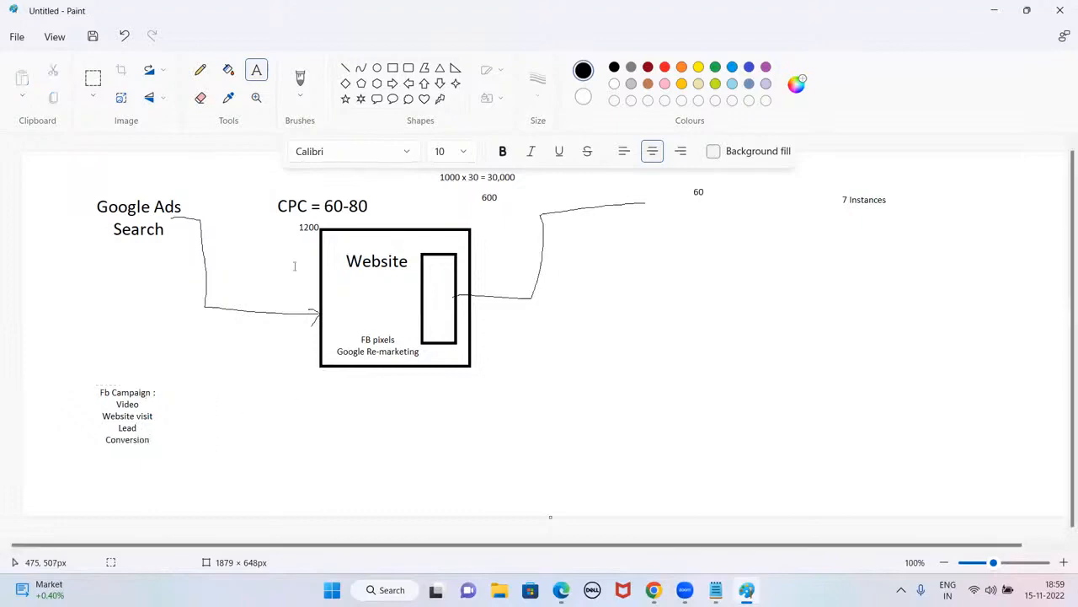
Sketch a pencil line from the Fb Campaign list and add the text "Existing customers" near its end, below the Website box
left_click(201, 71)
left_click_drag(161, 419, 523, 461)
left_click(257, 70)
type("Existing cu")
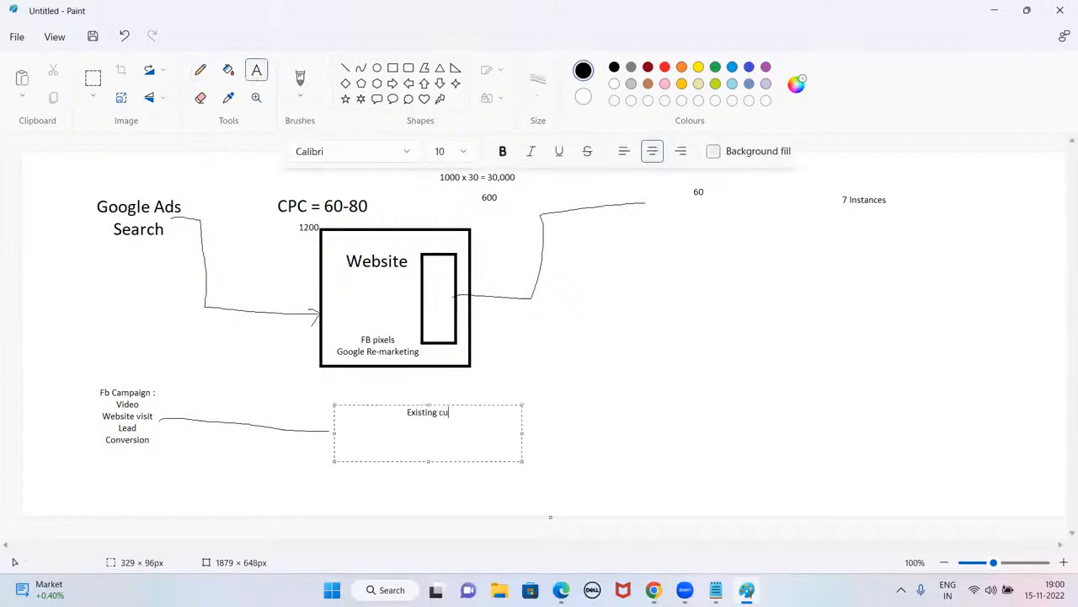
type("stomers")
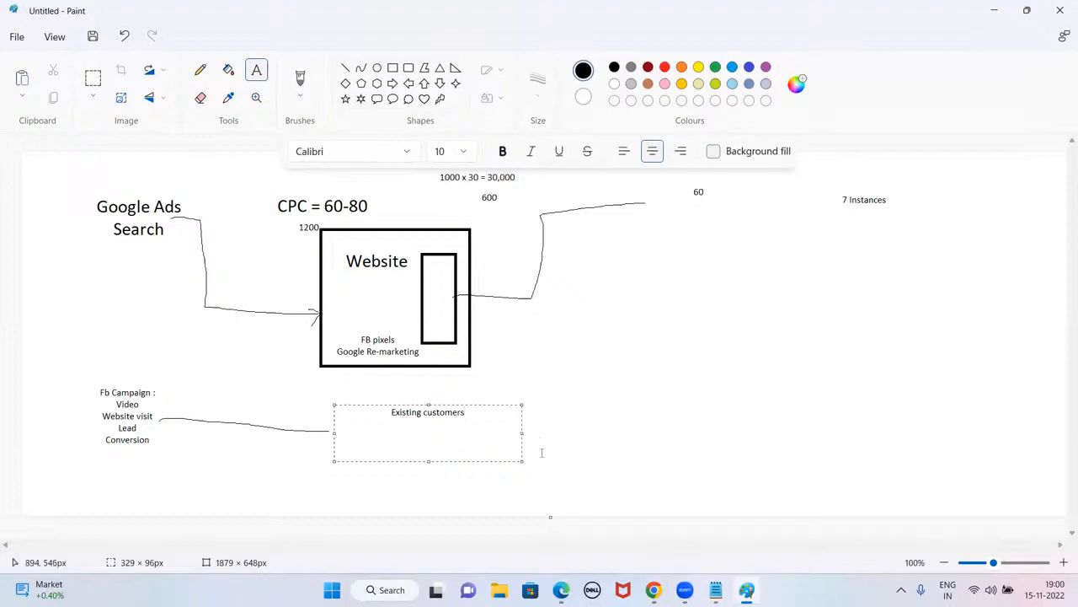
left_click(620, 394)
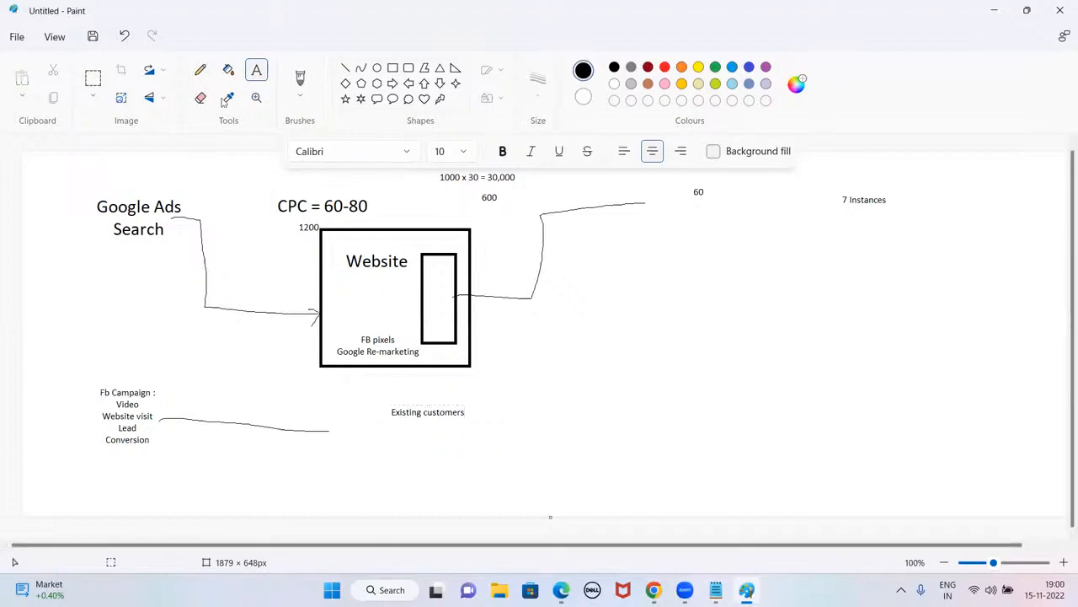
Add the text "Google Ads" and "Display Campaign" on two lines below the Fb Campaign list, and sketch a roughly horizontal pencil line from it
left_click_drag(62, 467, 230, 500)
type("Google Ads")
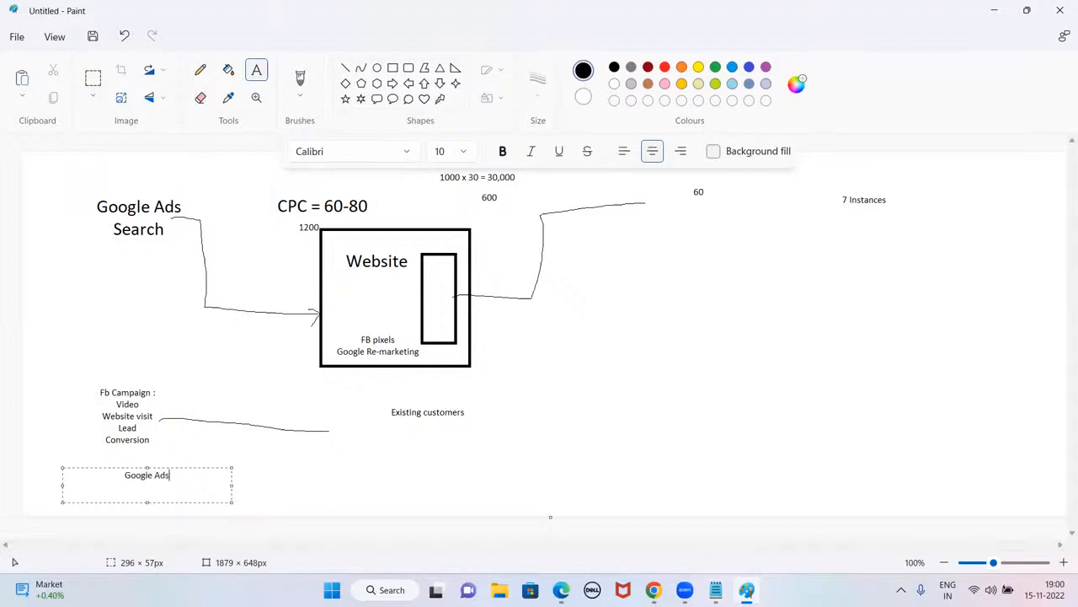
key("Return")
type("Display Campaign")
left_click(199, 70)
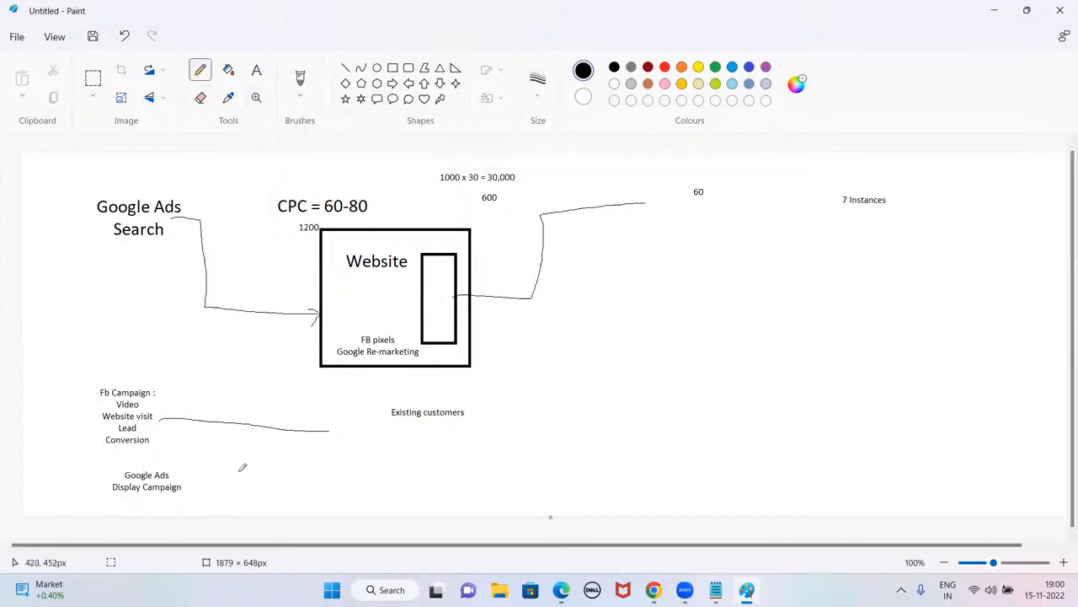
left_click_drag(191, 478, 371, 476)
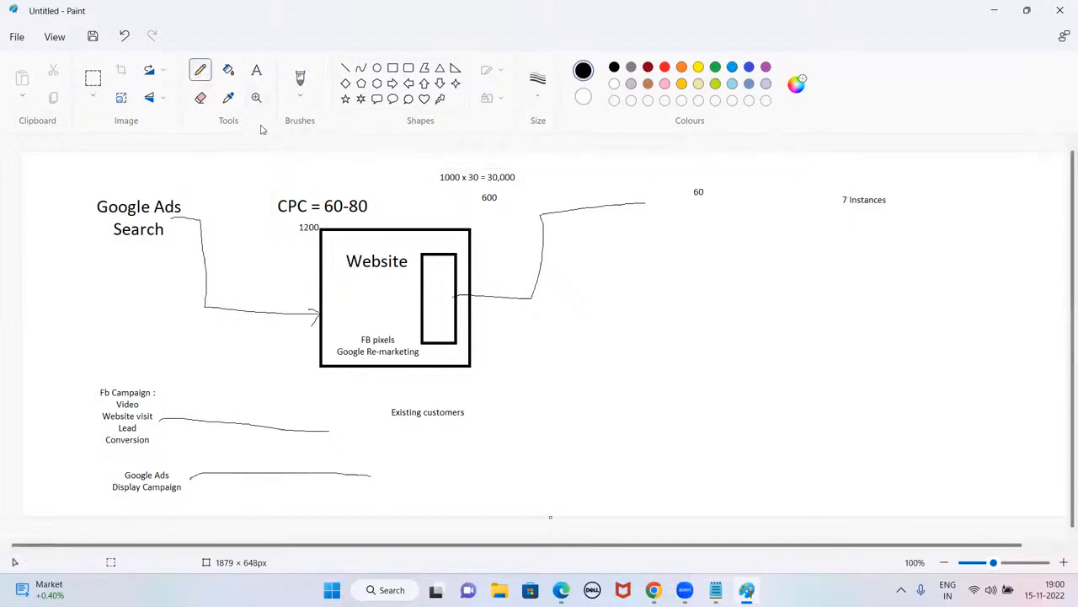
Add the text "website, youtube,App, Gmail" below "Existing customers", near the end of the Display Campaign line
left_click(256, 70)
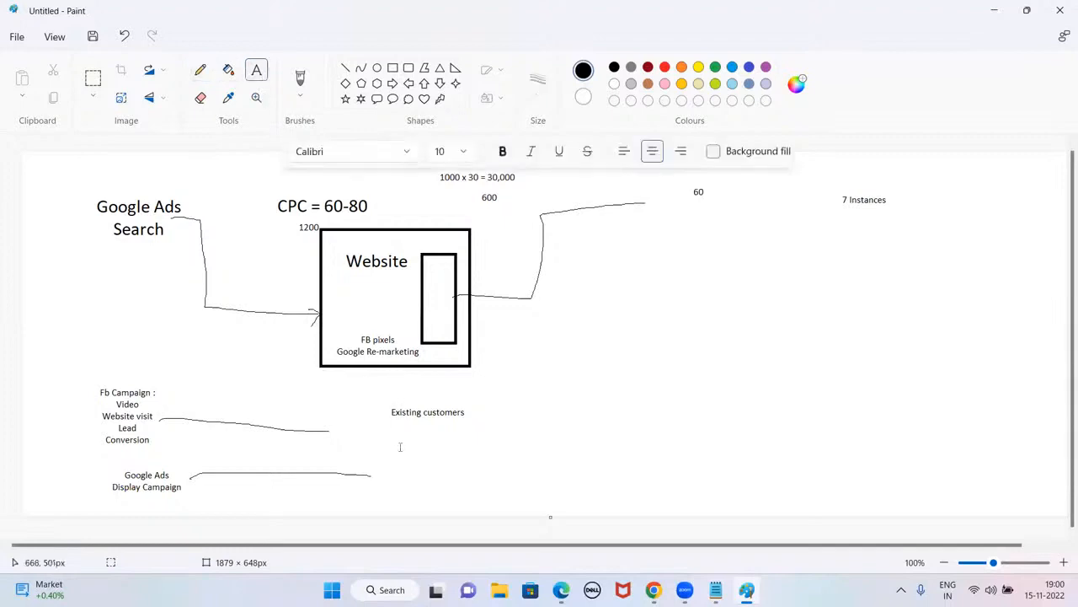
left_click_drag(382, 435, 542, 516)
type("websit")
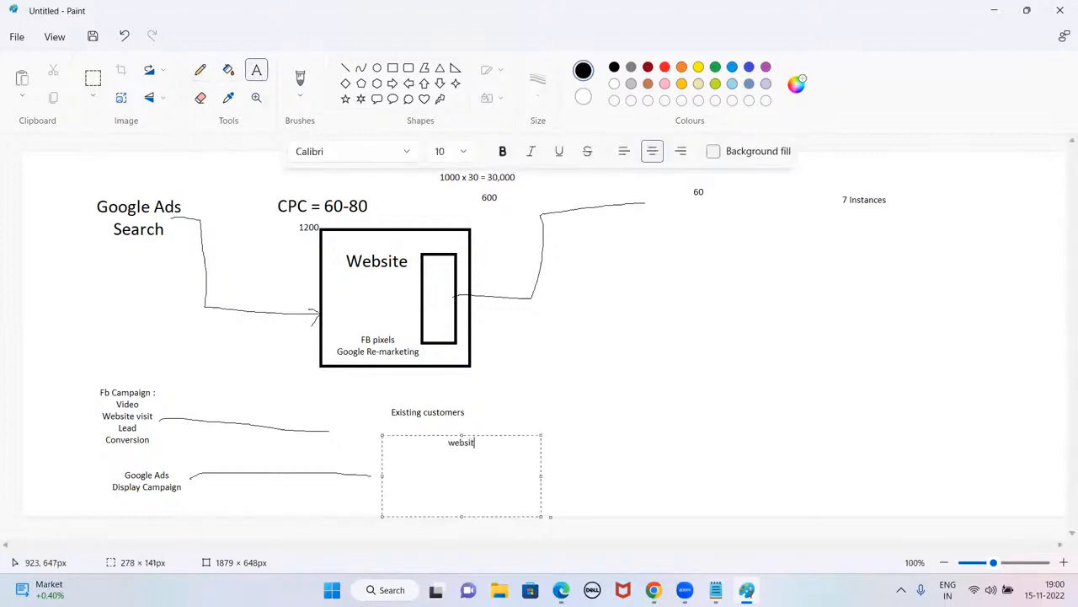
type("e, youtube,A")
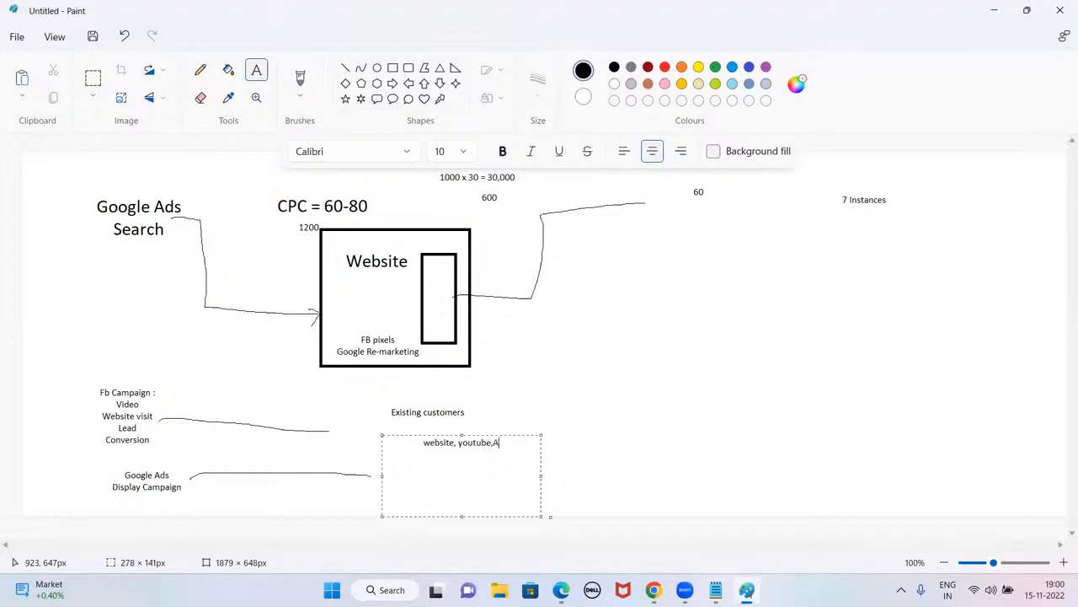
type("pp, Gma")
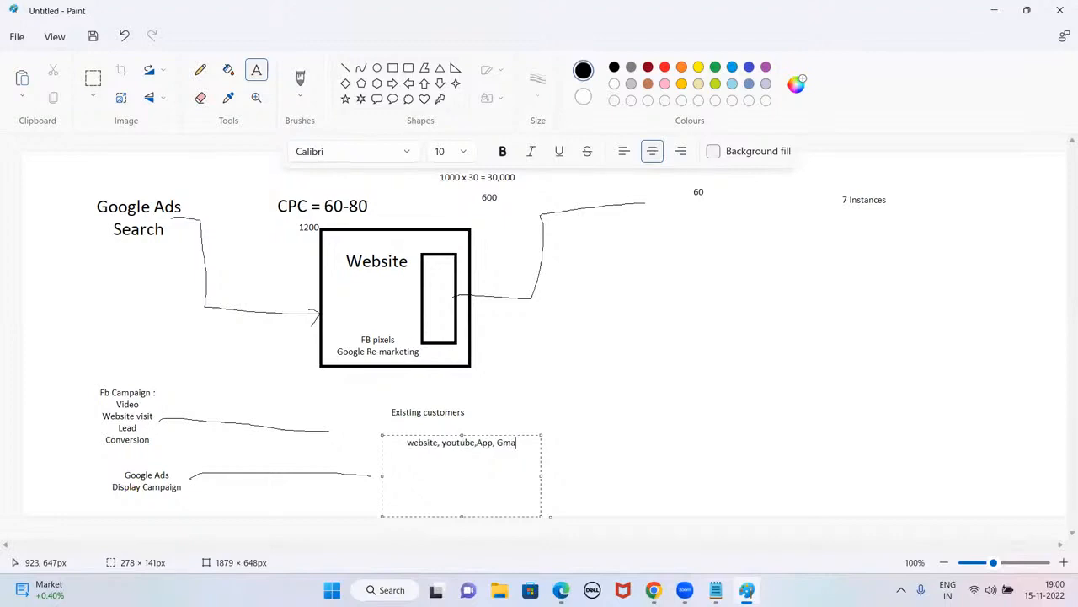
type("il")
left_click(632, 470)
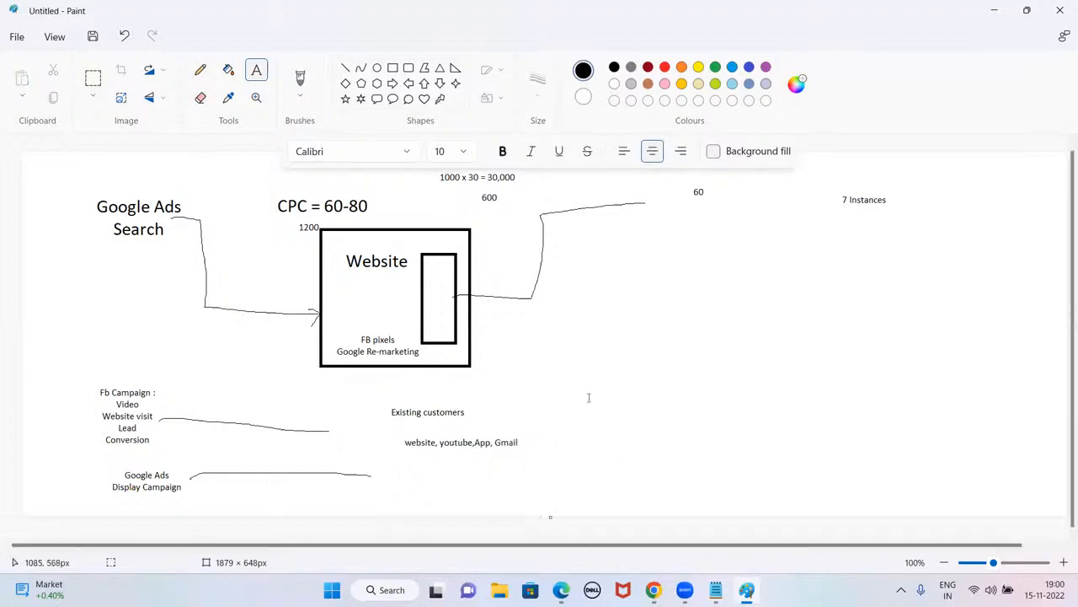
Sketch two pencil lines from "Existing customers" and the "website, youtube,App, Gmail" text, both bending up to a point below the number 60
left_click(200, 71)
mouse_move(471, 406)
left_mouse_down()
mouse_move(655, 376)
mouse_move(689, 284)
left_mouse_up()
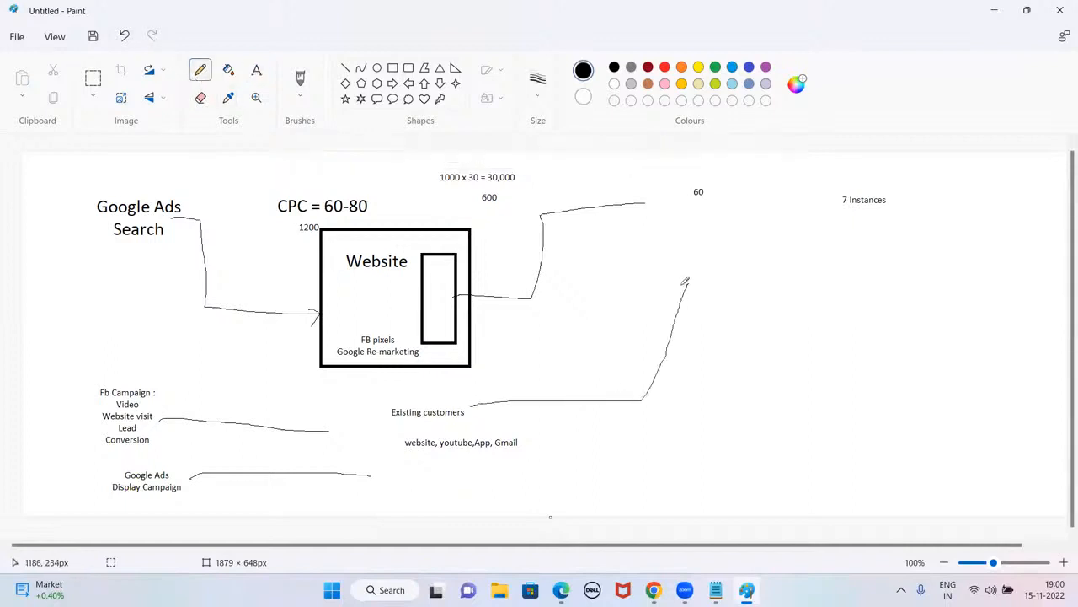
mouse_move(524, 452)
left_mouse_down()
mouse_move(630, 458)
mouse_move(695, 284)
left_mouse_up()
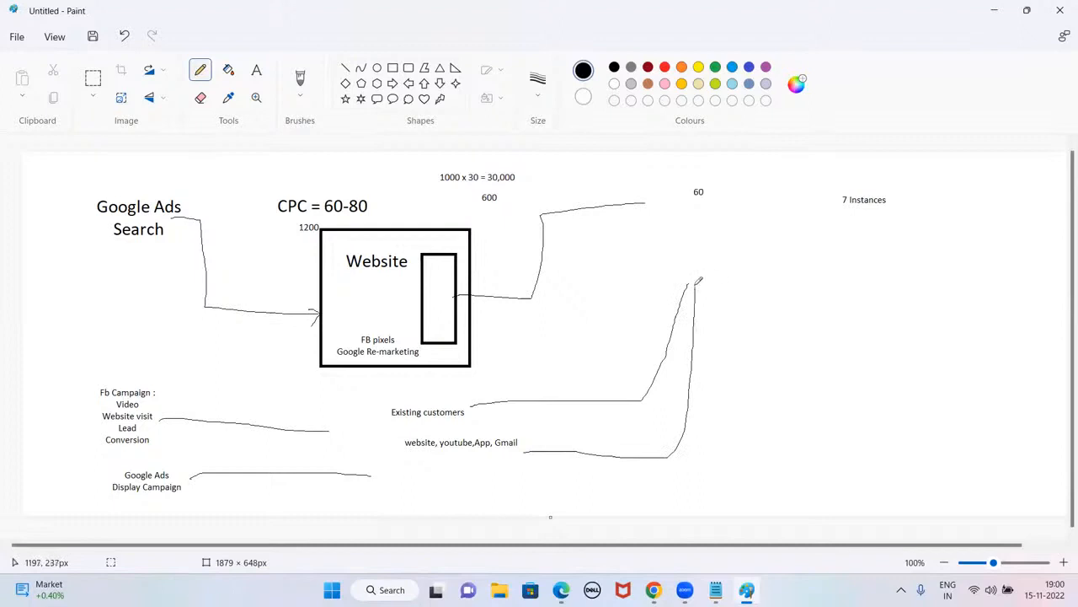
Add the text "80" below the number 60, just above the ends of the two pencil lines
left_click(255, 70)
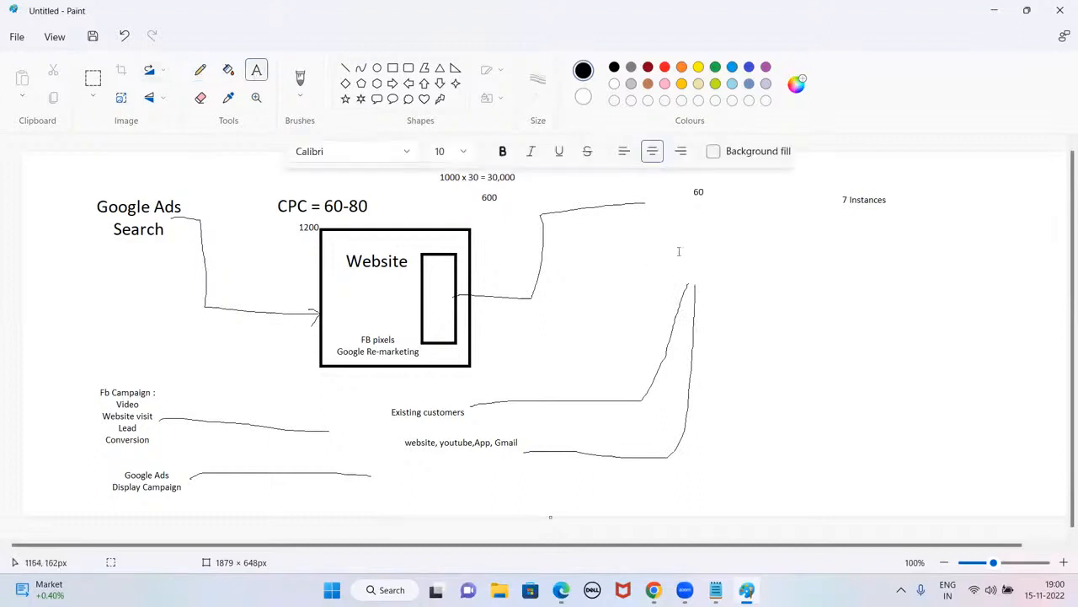
left_click_drag(692, 242, 790, 292)
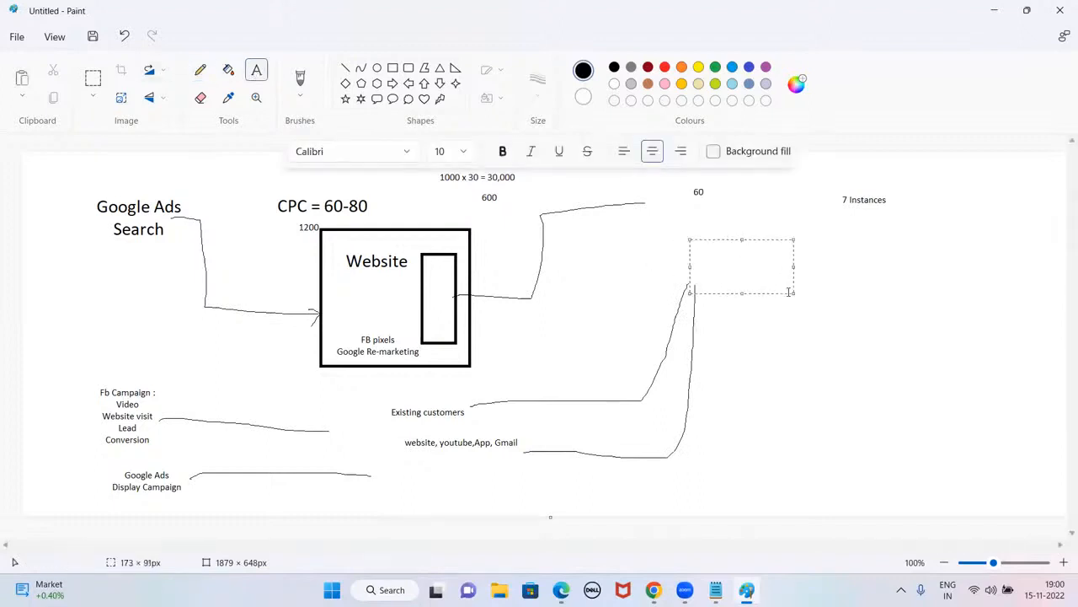
type("80")
left_click(913, 397)
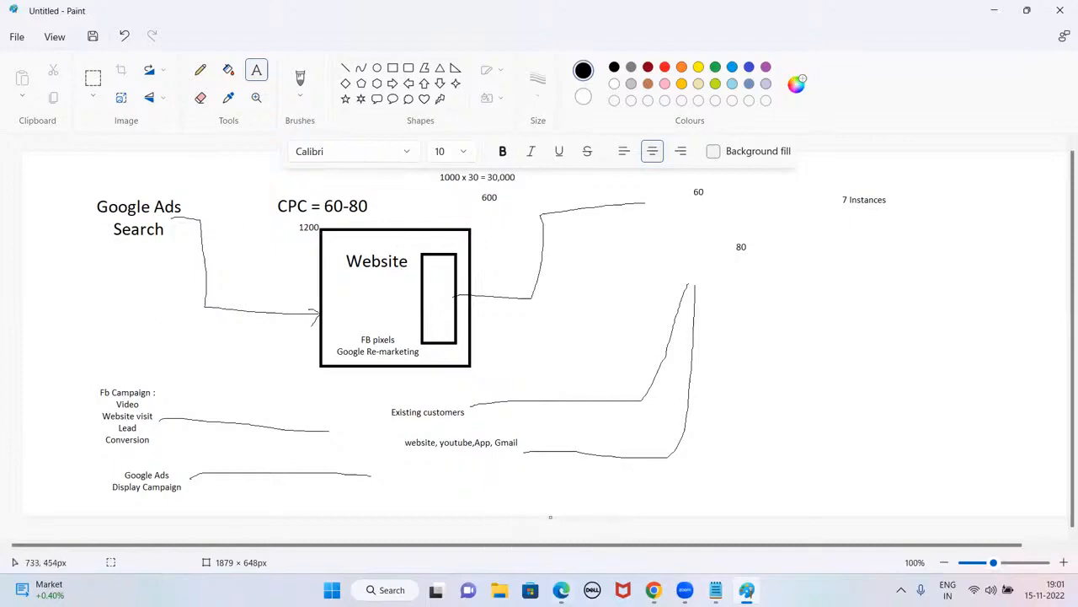
Switch to the Facebook feed in the browser and look at the sponsored Leadpages post
key("alt+Tab")
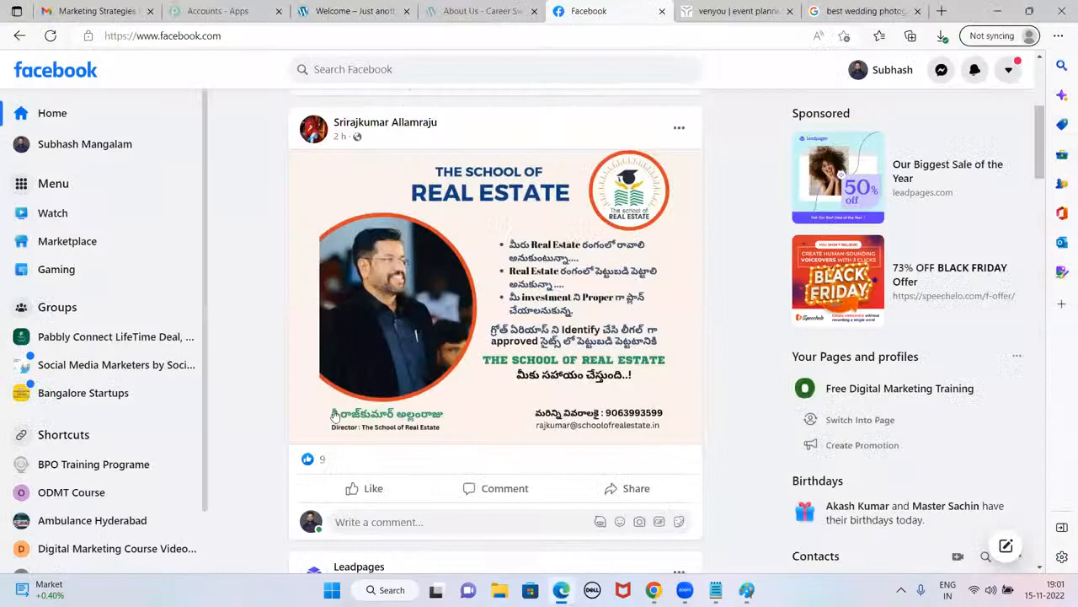
scroll(739, 267, "down", 6)
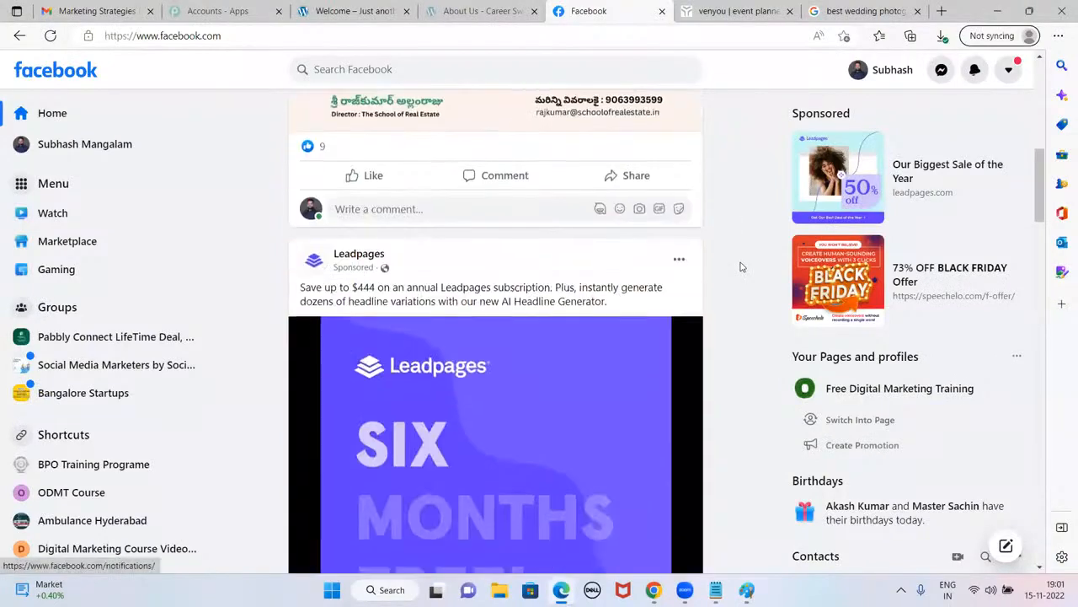